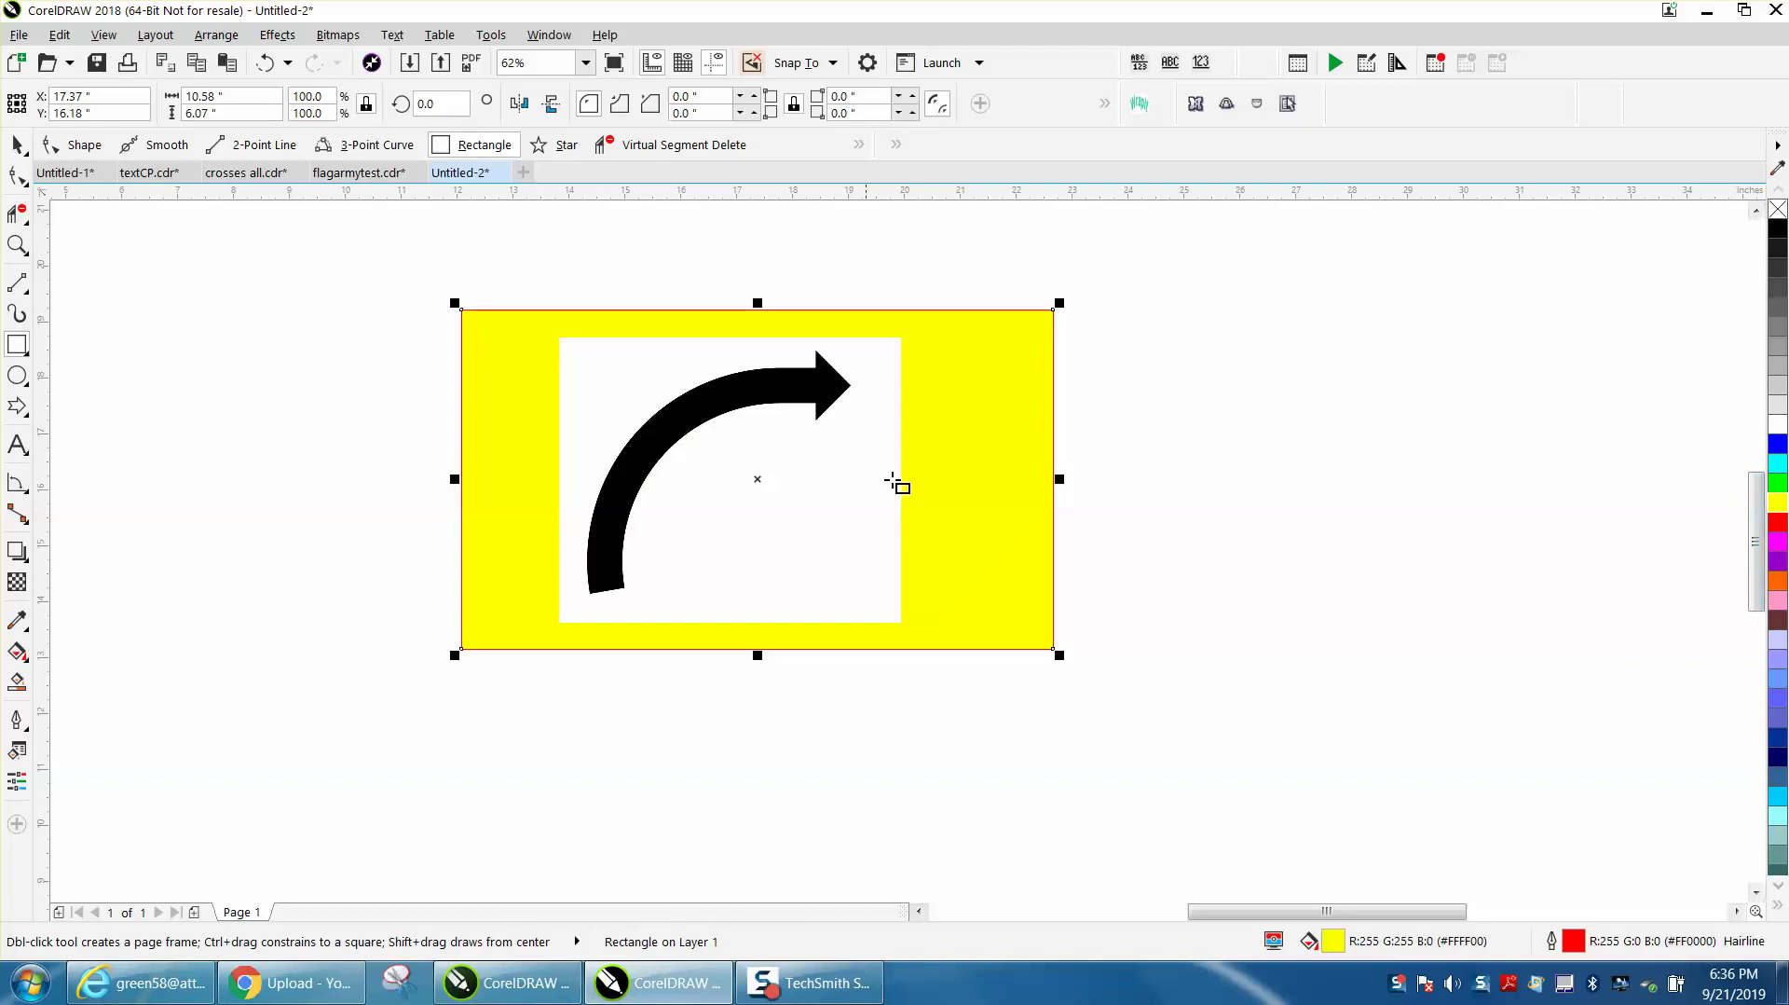
Resample the curved arrow bitmap on the yellow rectangle to a resolution of 300 dpi
{"action": "left_click", "coordinate": [19, 146]}
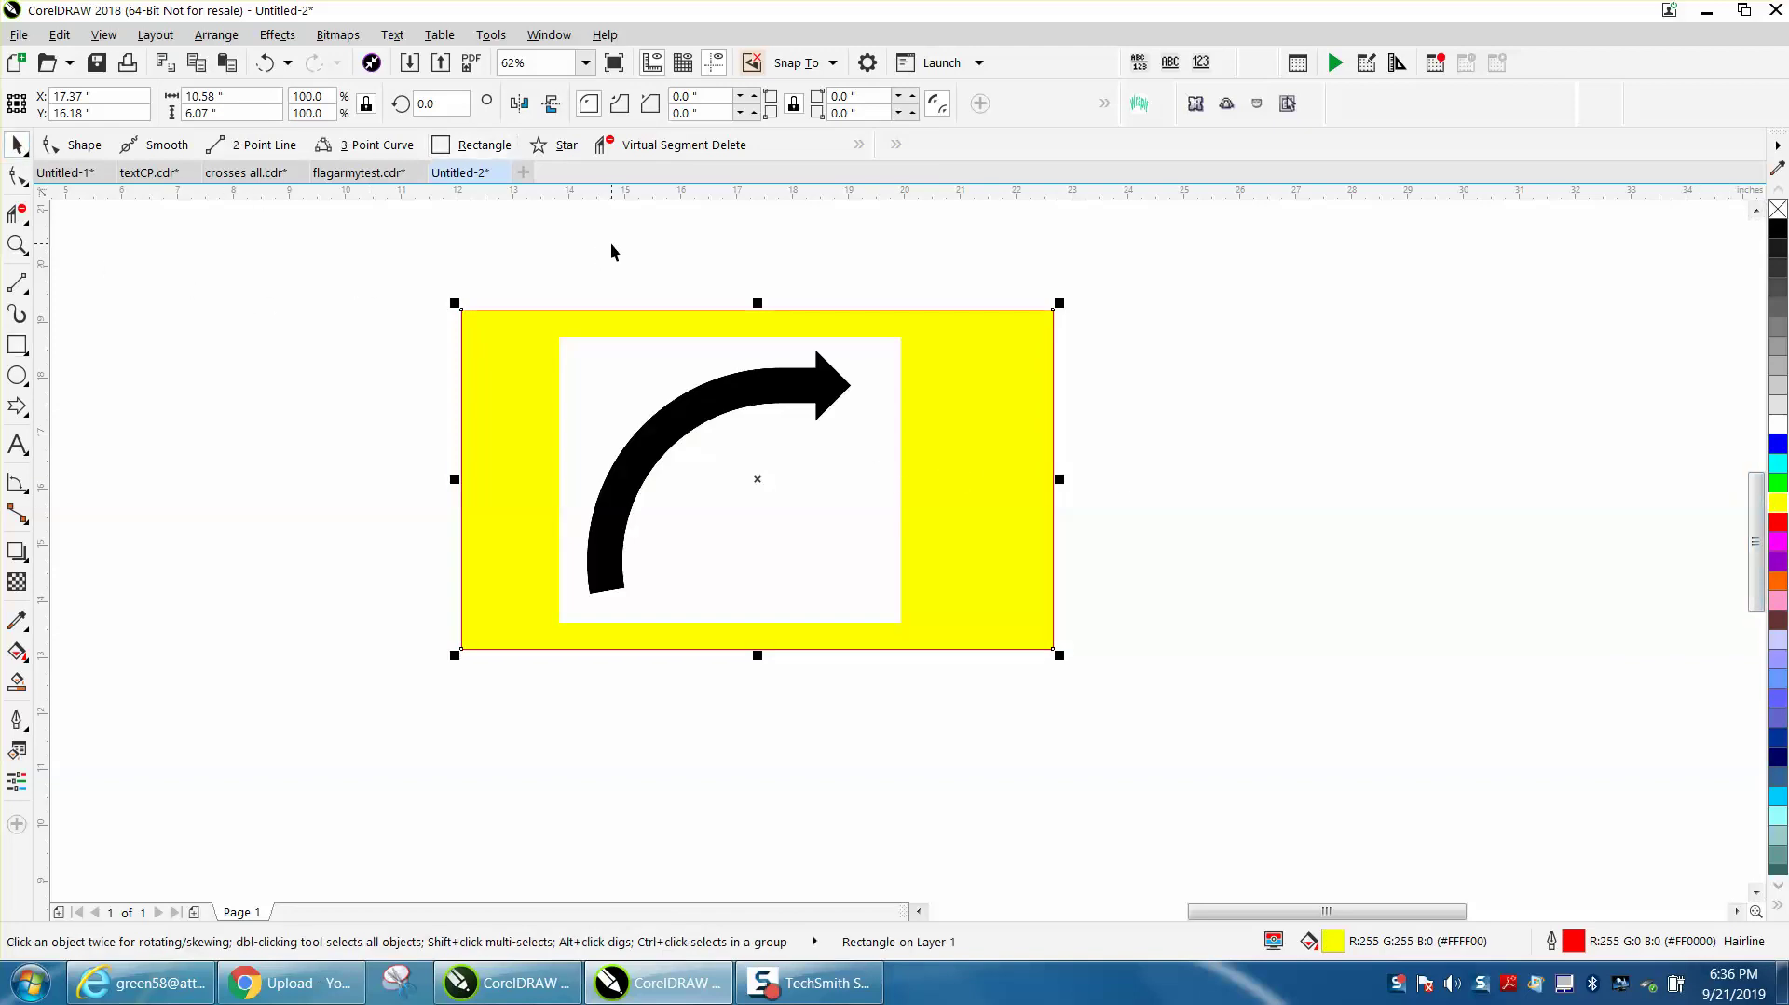
{"action": "left_click", "coordinate": [612, 243]}
{"action": "left_click", "coordinate": [809, 432]}
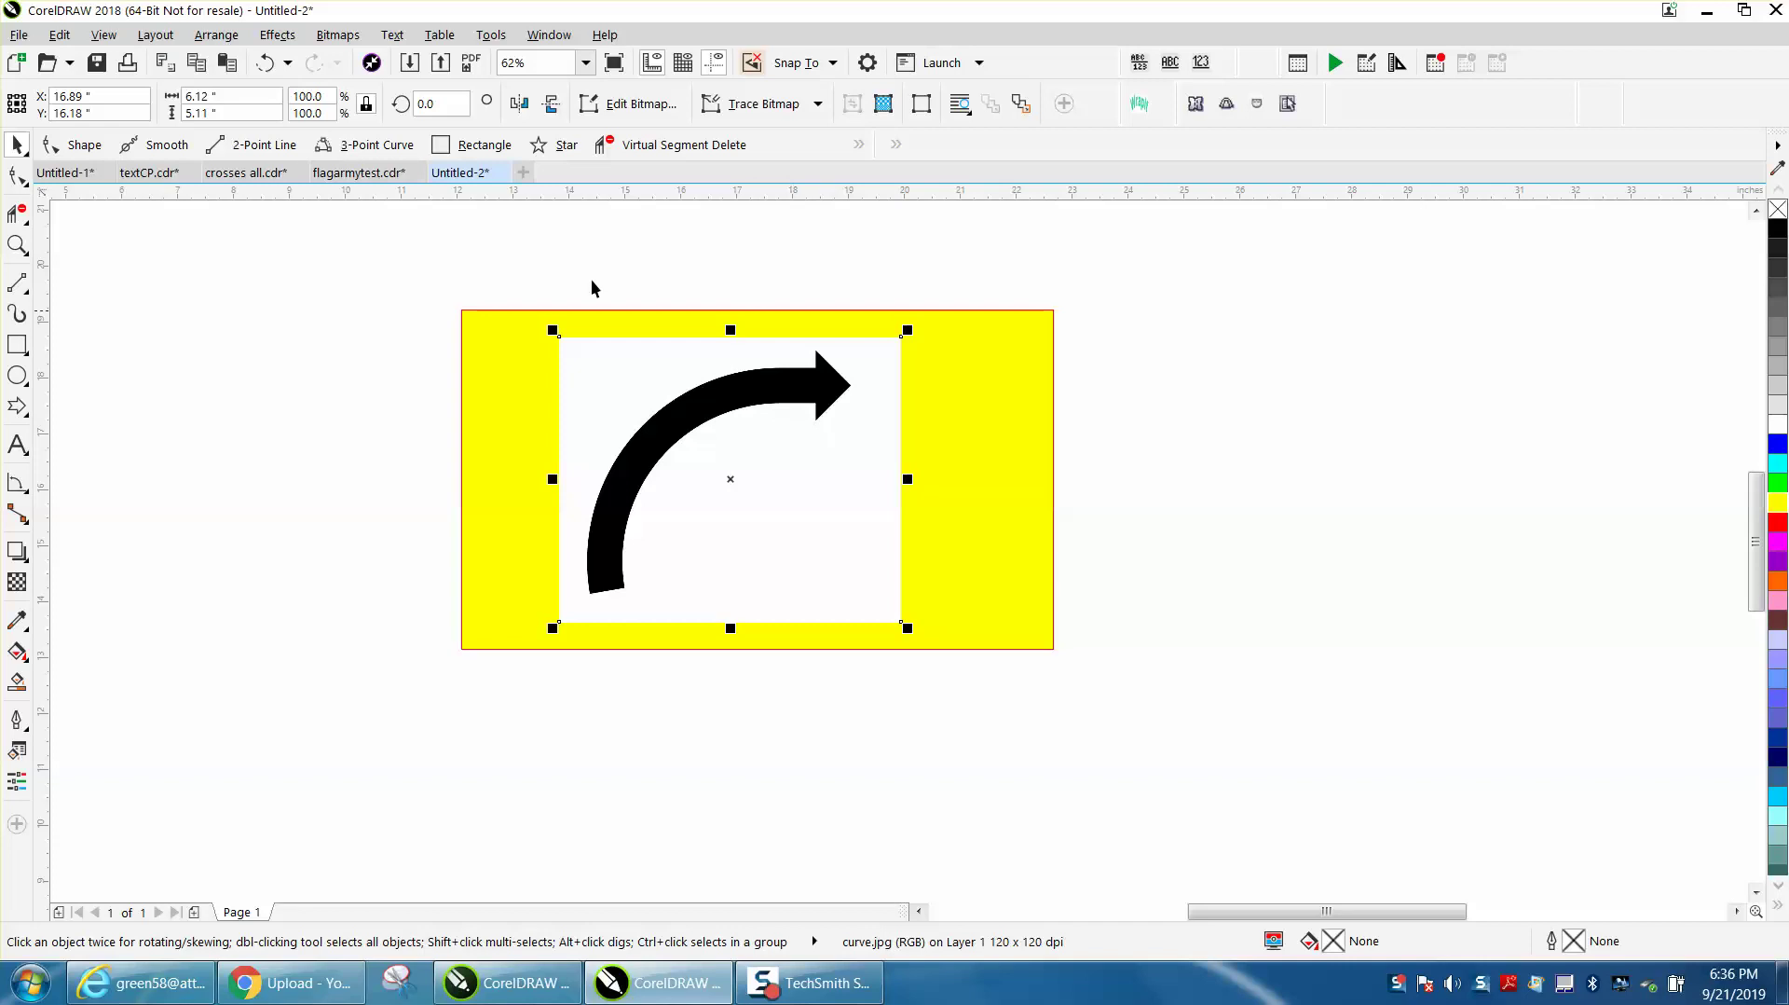
{"action": "left_click", "coordinate": [350, 40]}
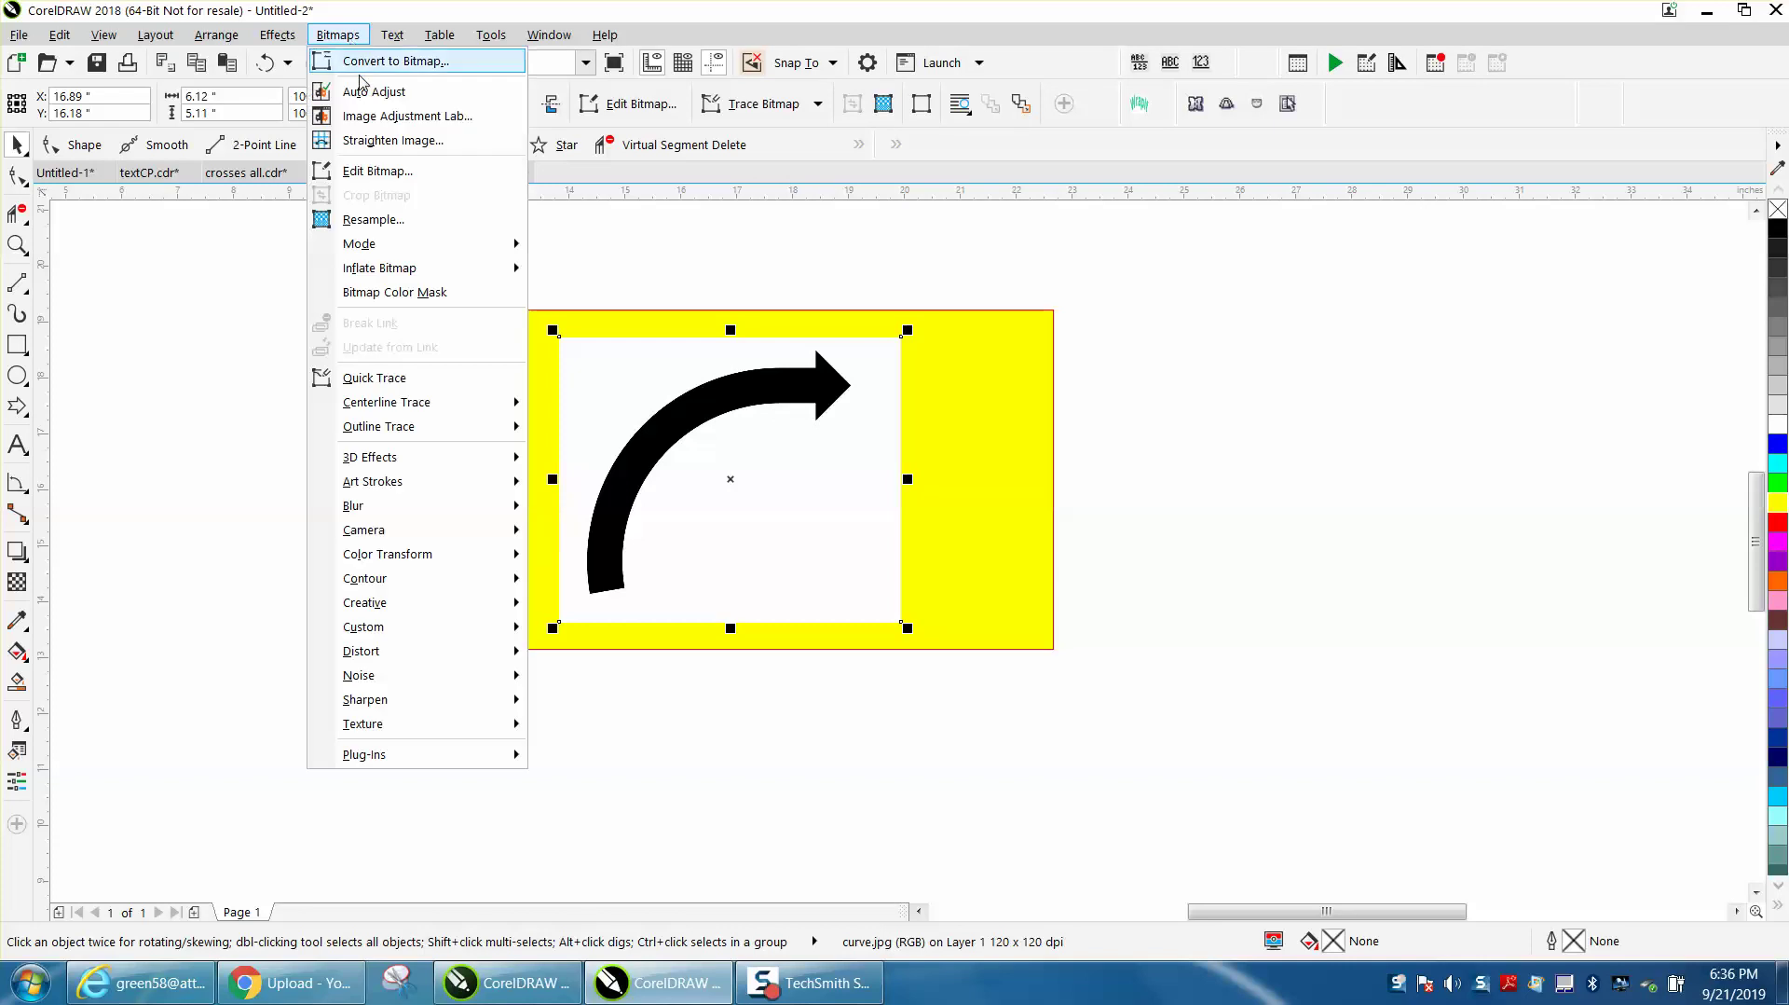
{"action": "left_click", "coordinate": [379, 220]}
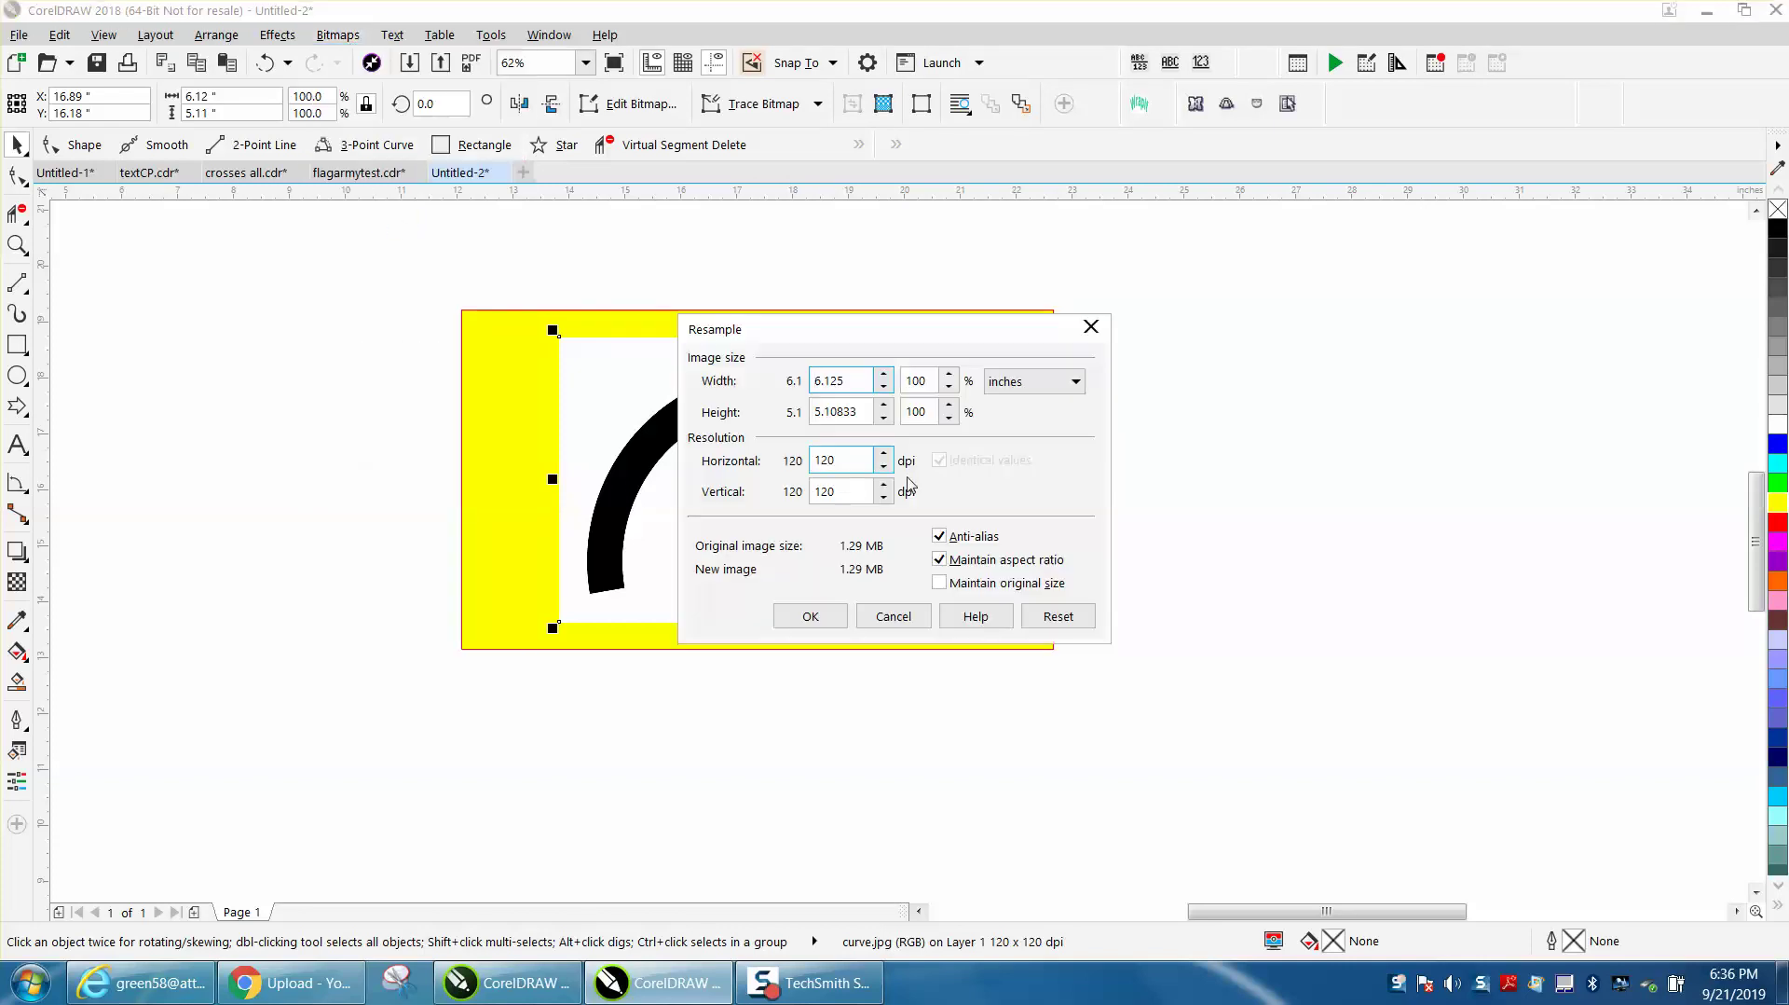
{"action": "left_click", "coordinate": [802, 461]}
{"action": "type", "text": "300"}
{"action": "key", "text": "Return"}
Convert the arrow image to a 600 dpi Black and White (1-bit) bitmap with anti-aliasing
{"action": "left_click", "coordinate": [340, 37]}
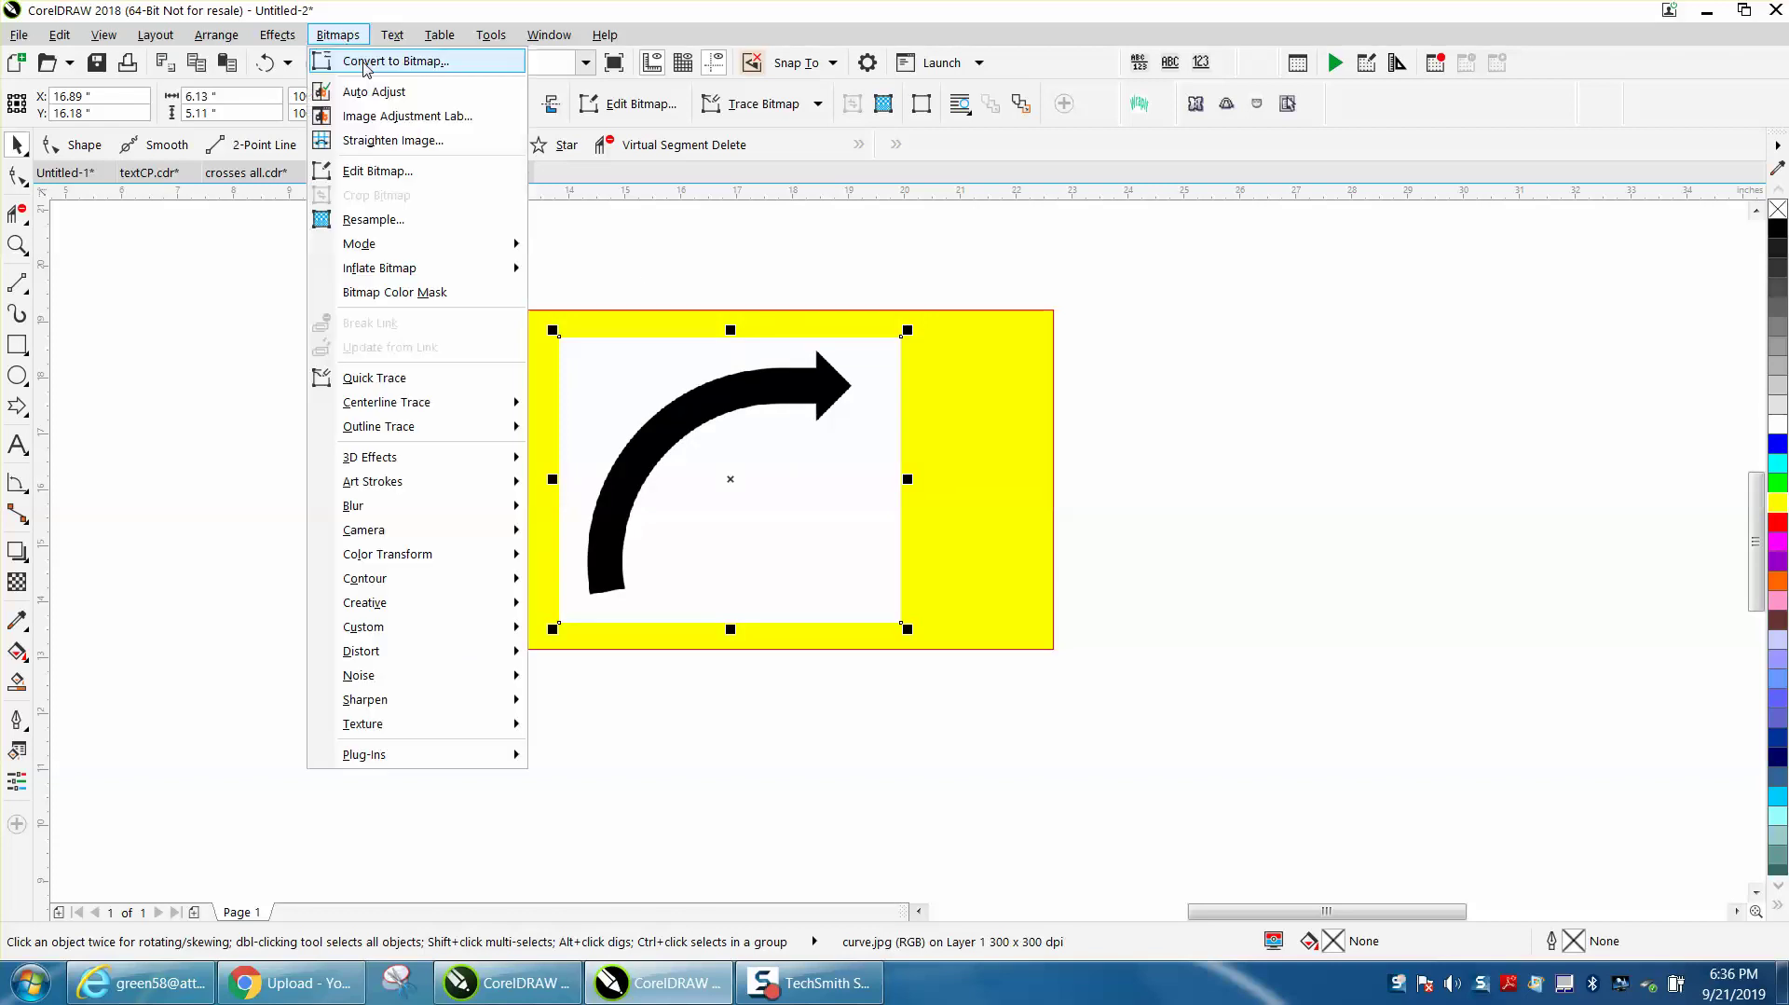
{"action": "left_click", "coordinate": [372, 62]}
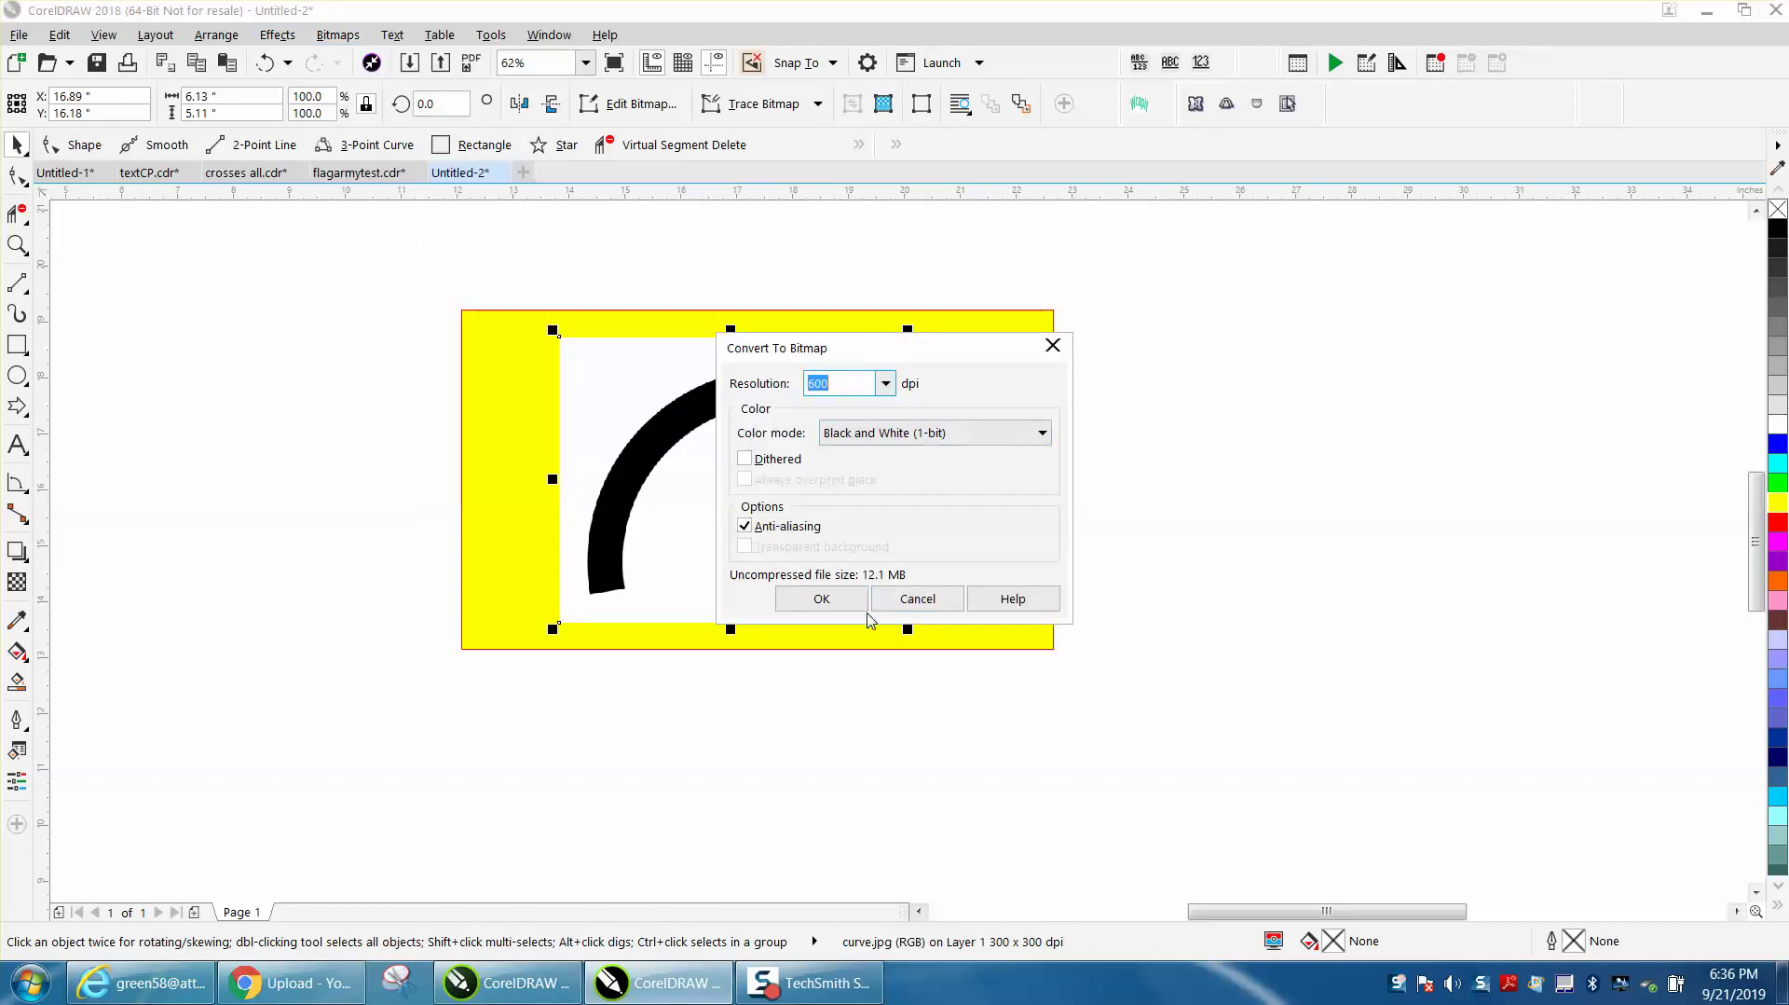
{"action": "left_click", "coordinate": [822, 598]}
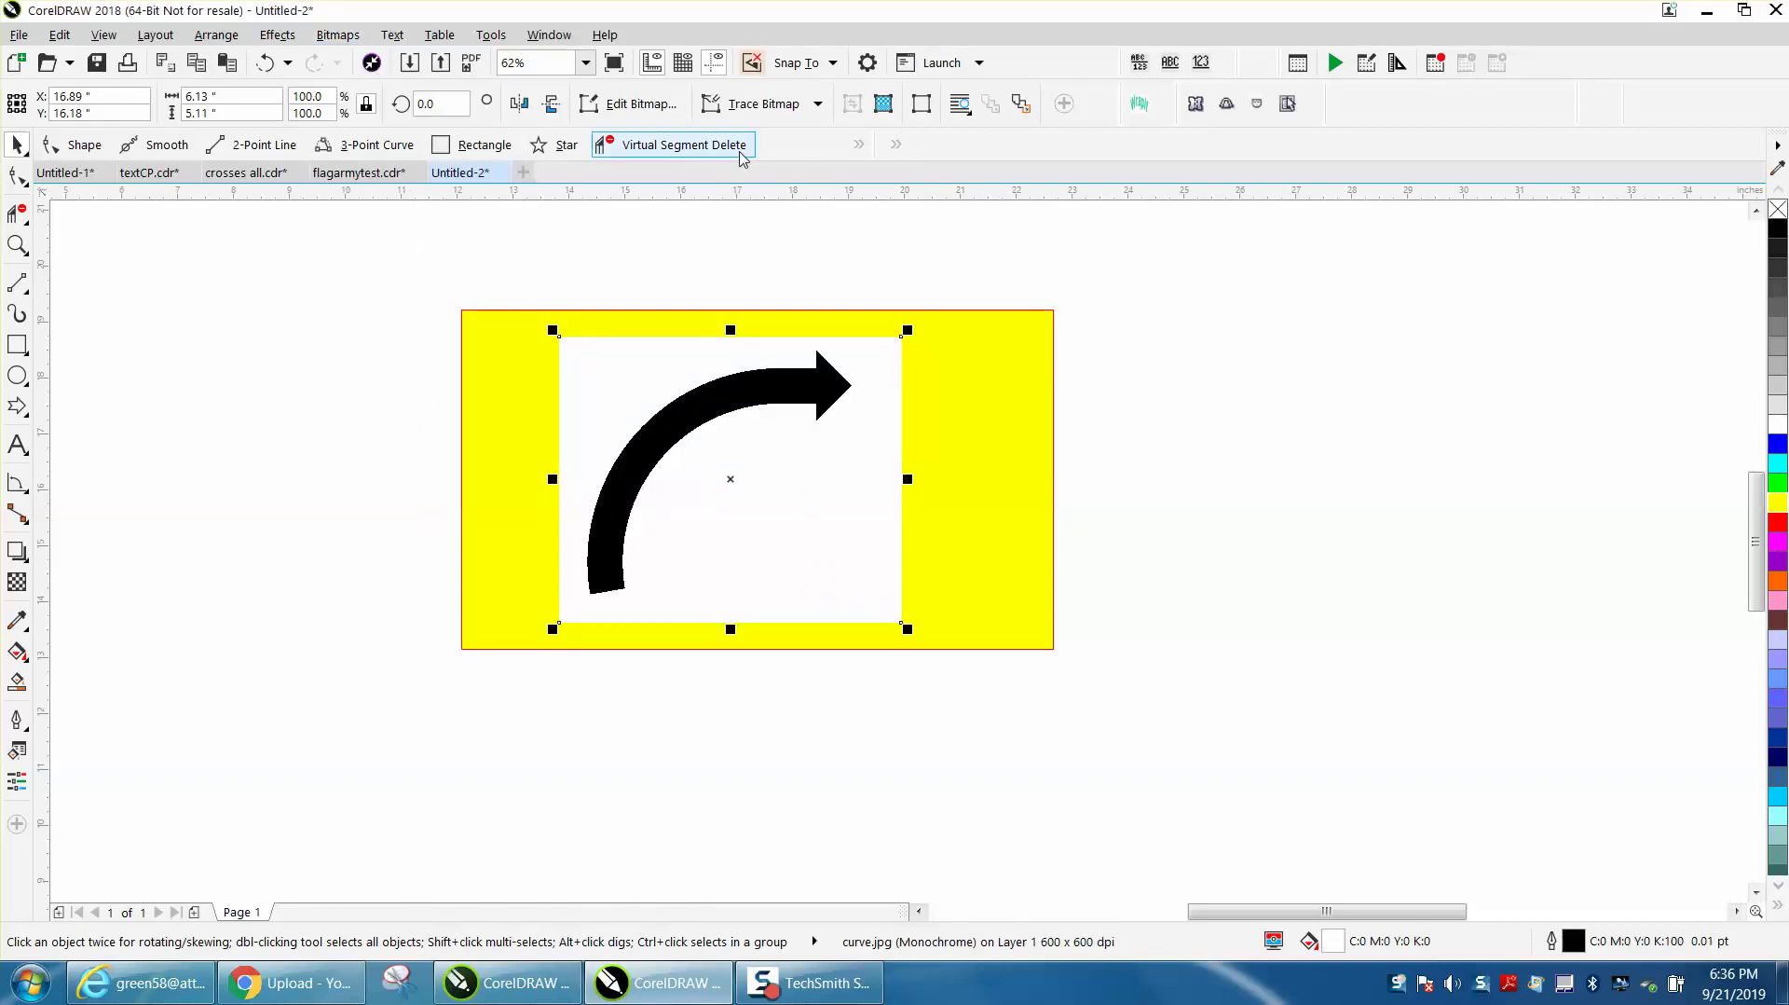
Outline-trace the arrow bitmap as Clipart with the background removed, reducing the bitmap size for the trace
{"action": "left_click", "coordinate": [760, 104]}
{"action": "mouse_move", "coordinate": [762, 183]}
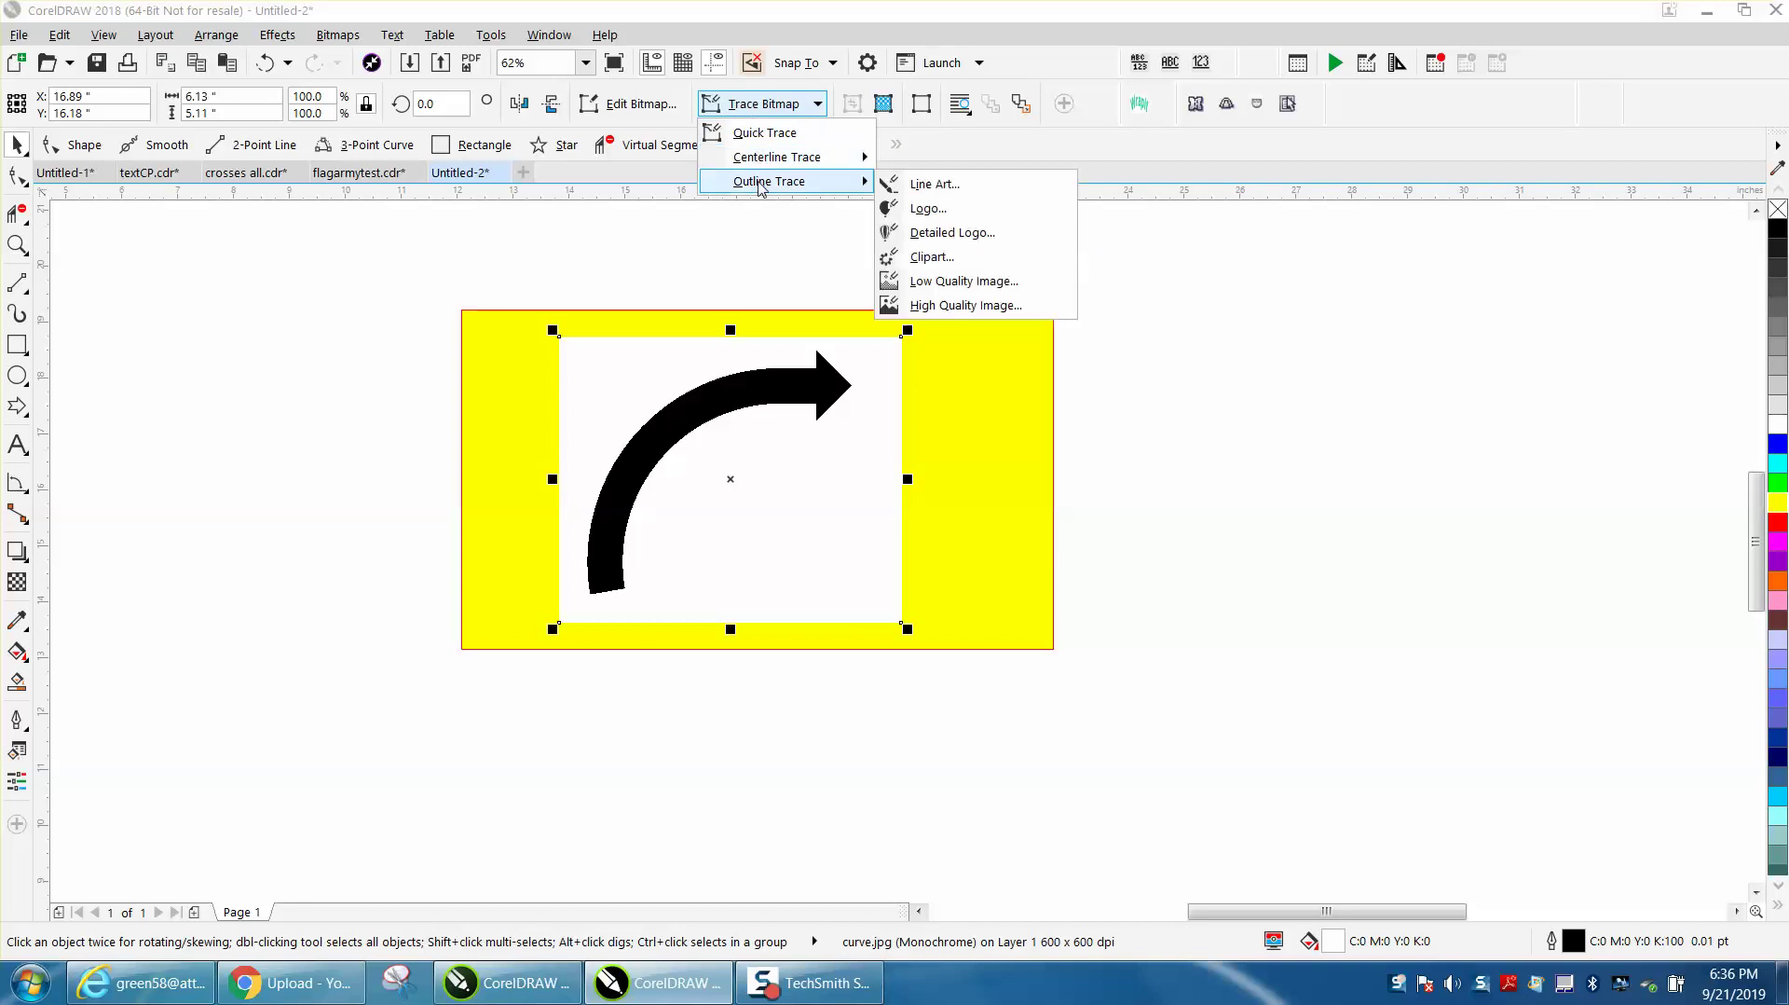
{"action": "left_click", "coordinate": [934, 257]}
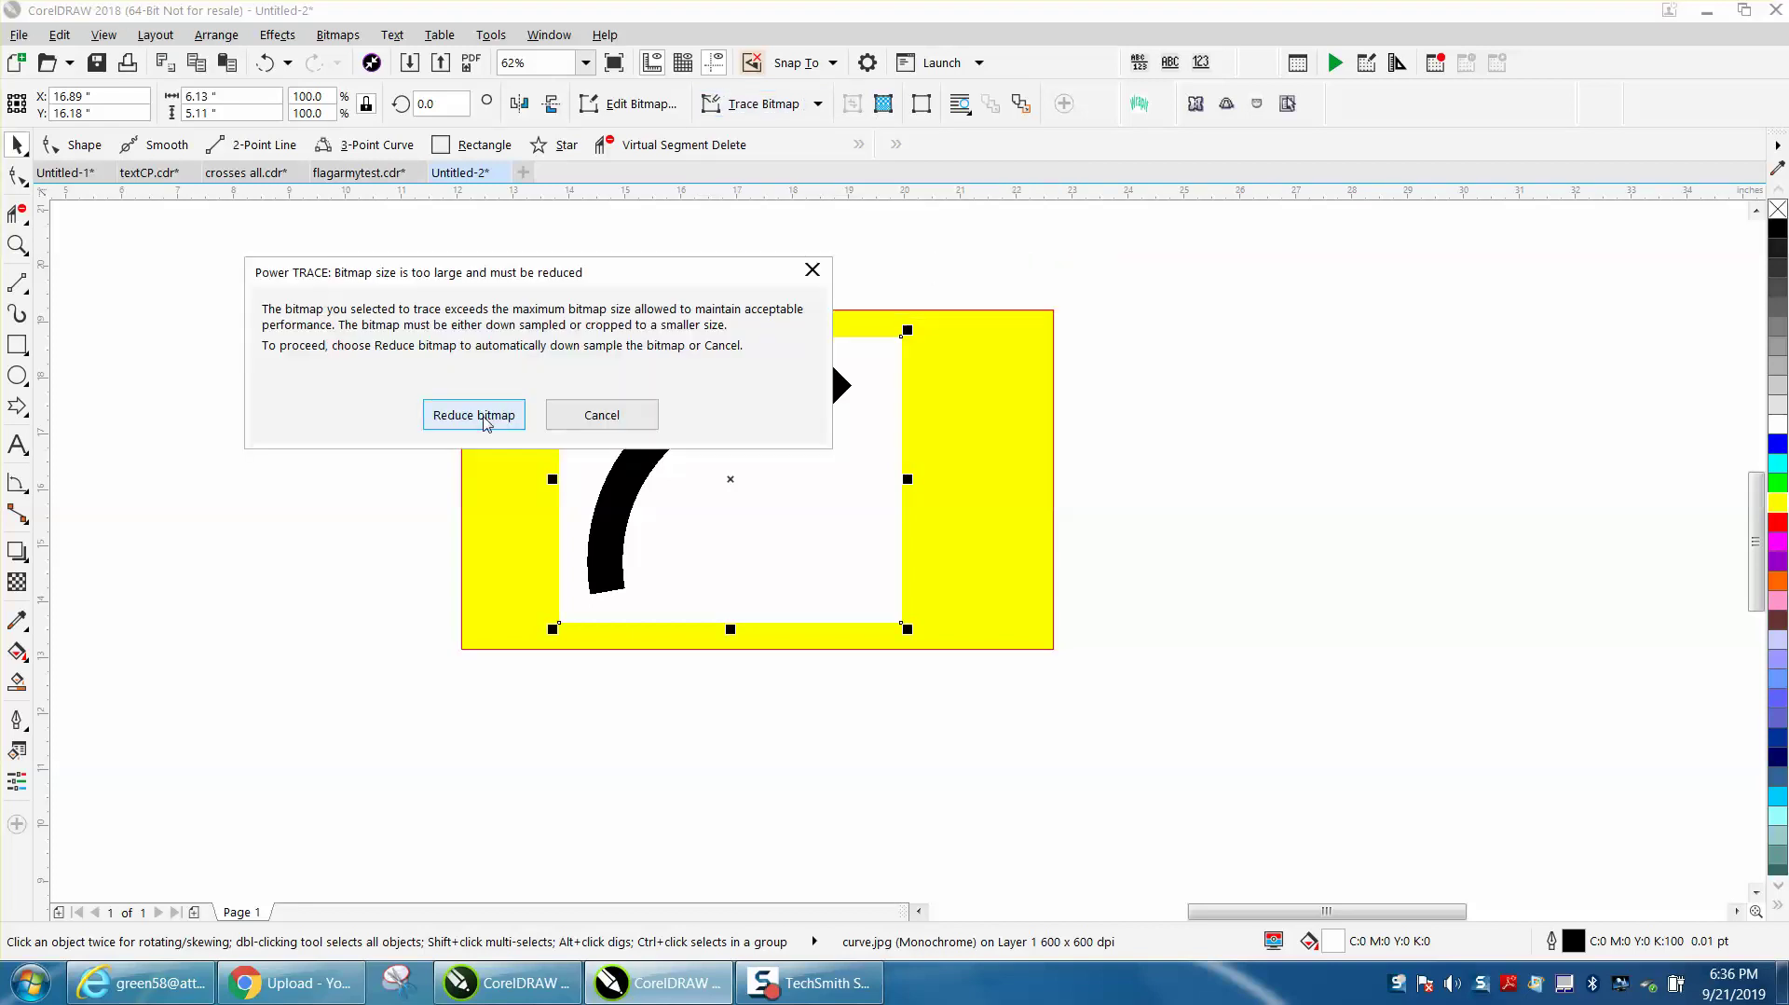
{"action": "left_click", "coordinate": [485, 421]}
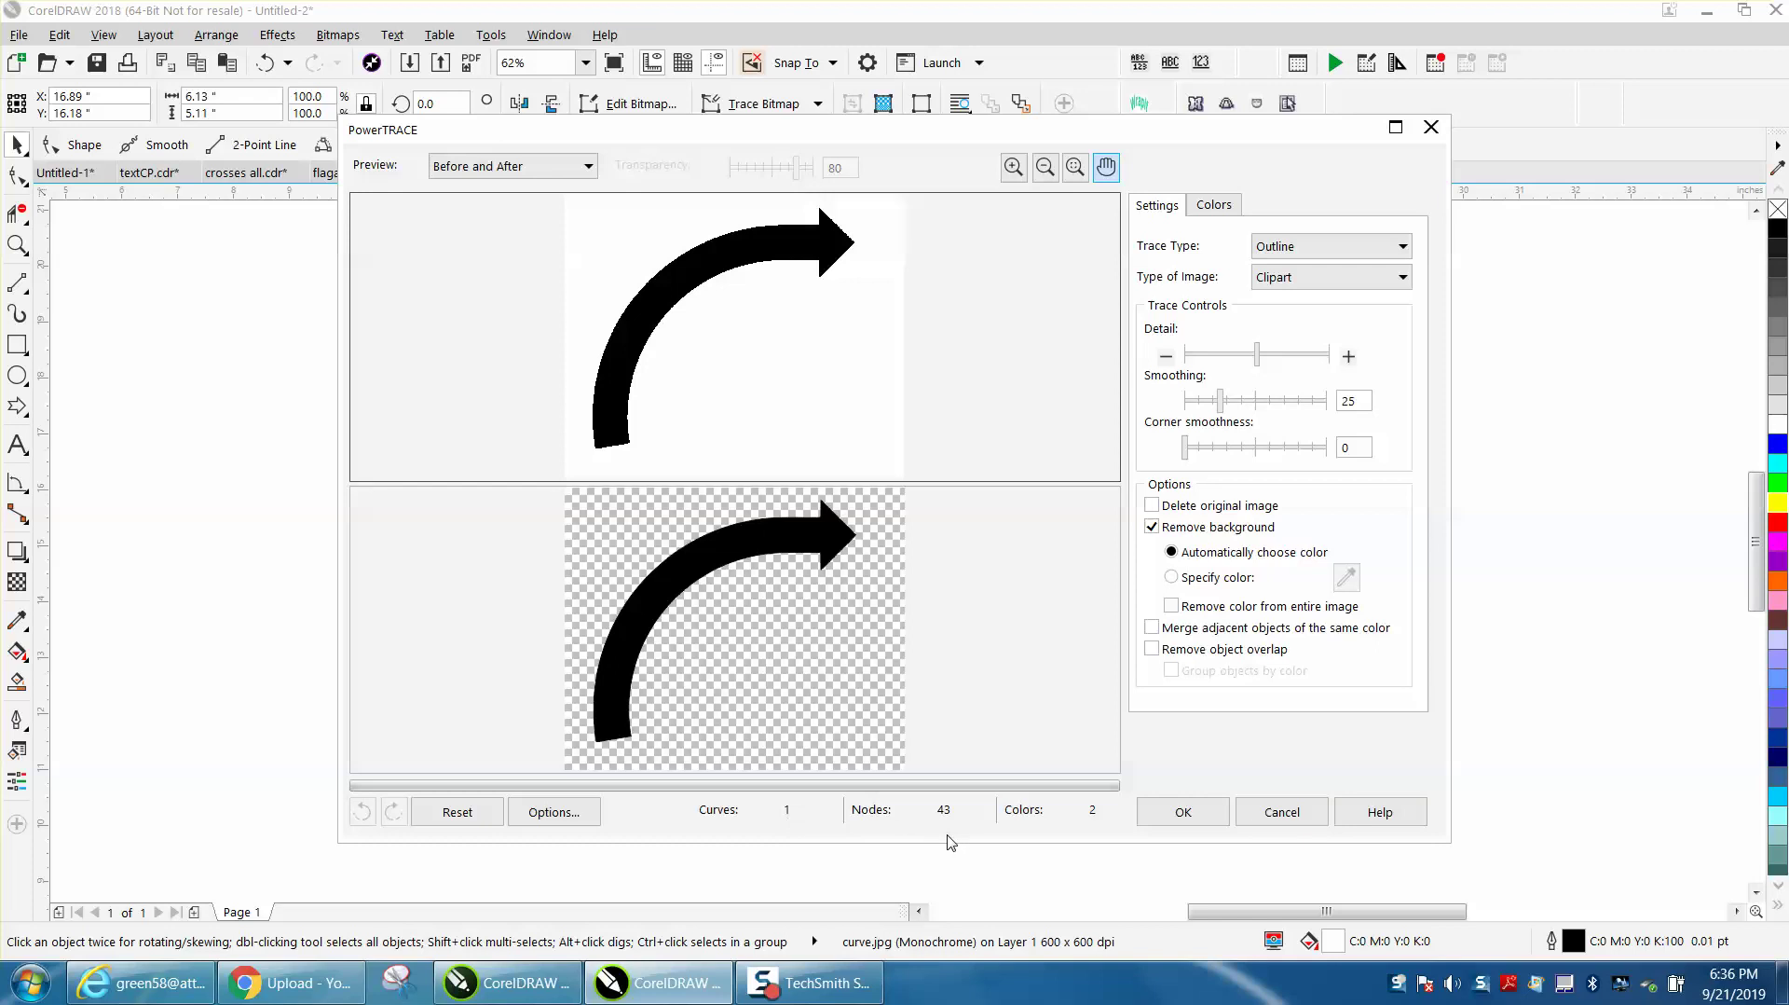
{"action": "left_click", "coordinate": [1186, 813]}
Separate the arrow bitmap from its trace by moving it beside the yellow rectangle, and shift the traced arrow slightly
{"action": "left_click_drag", "start_coordinate": [779, 512], "coordinate": [1211, 487]}
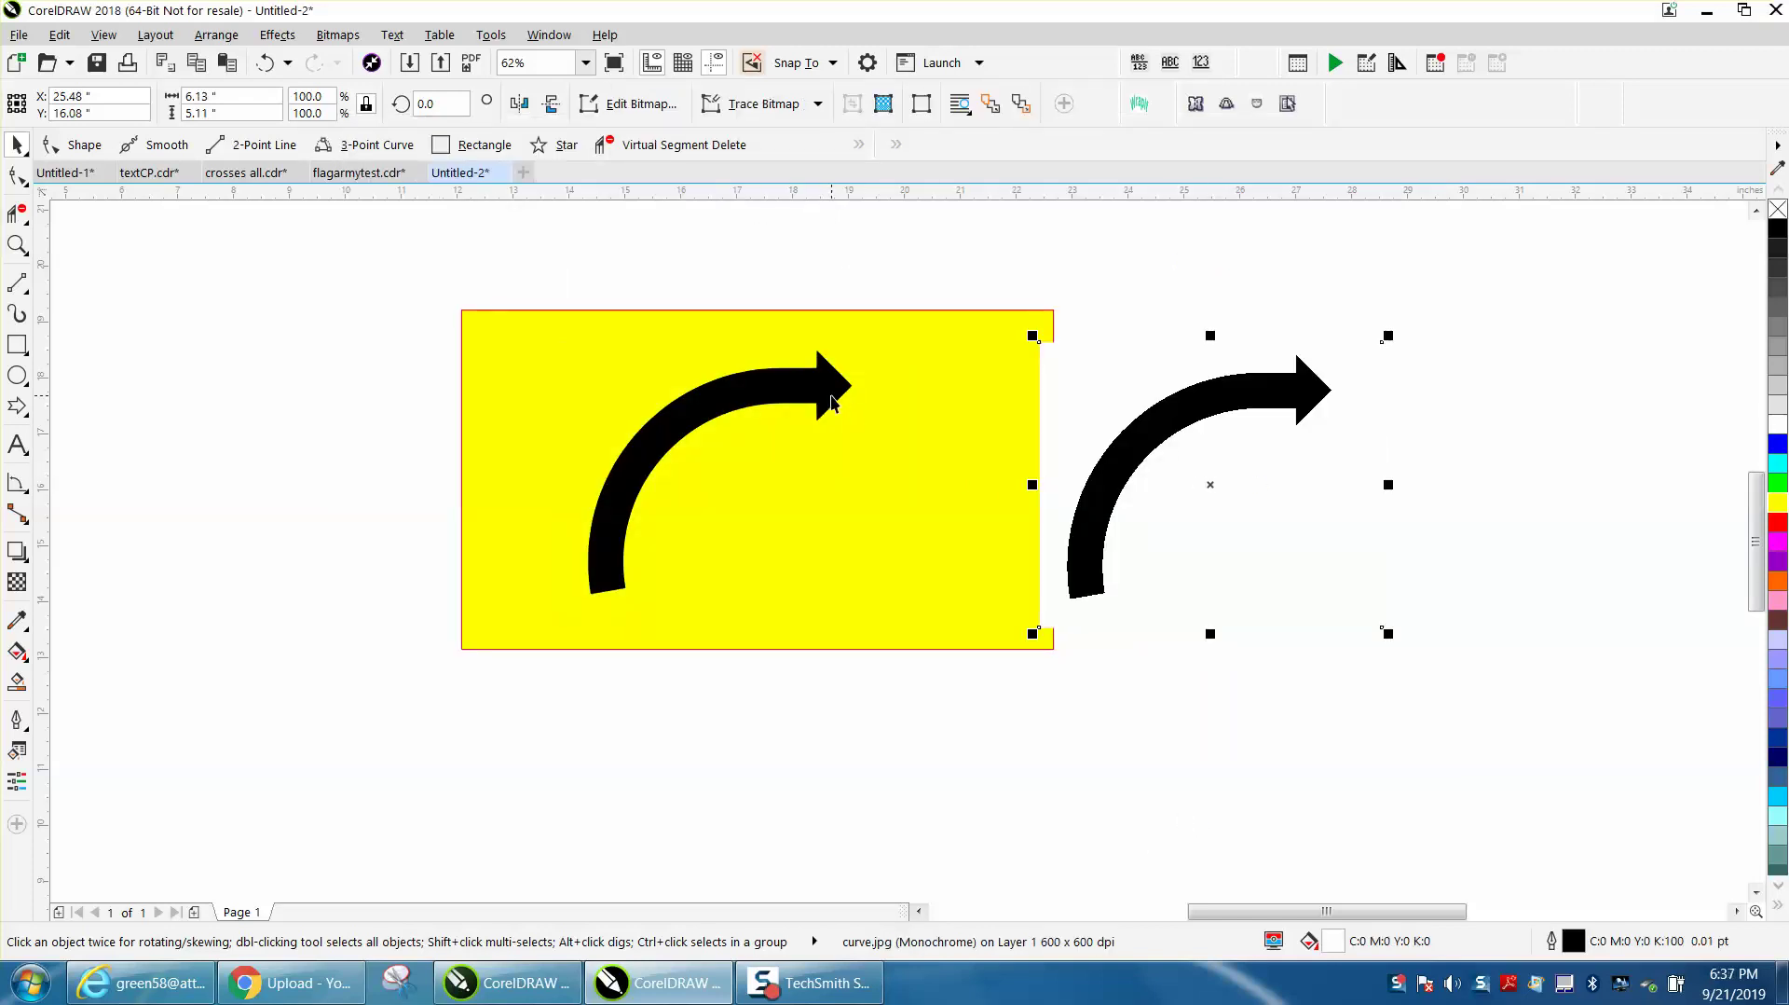
{"action": "left_click_drag", "start_coordinate": [832, 401], "coordinate": [824, 392]}
{"action": "mouse_move", "coordinate": [1150, 428]}
{"action": "left_mouse_down"}
{"action": "mouse_move", "coordinate": [983, 447]}
{"action": "mouse_move", "coordinate": [1184, 427]}
{"action": "left_mouse_up"}
{"action": "left_click", "coordinate": [799, 402]}
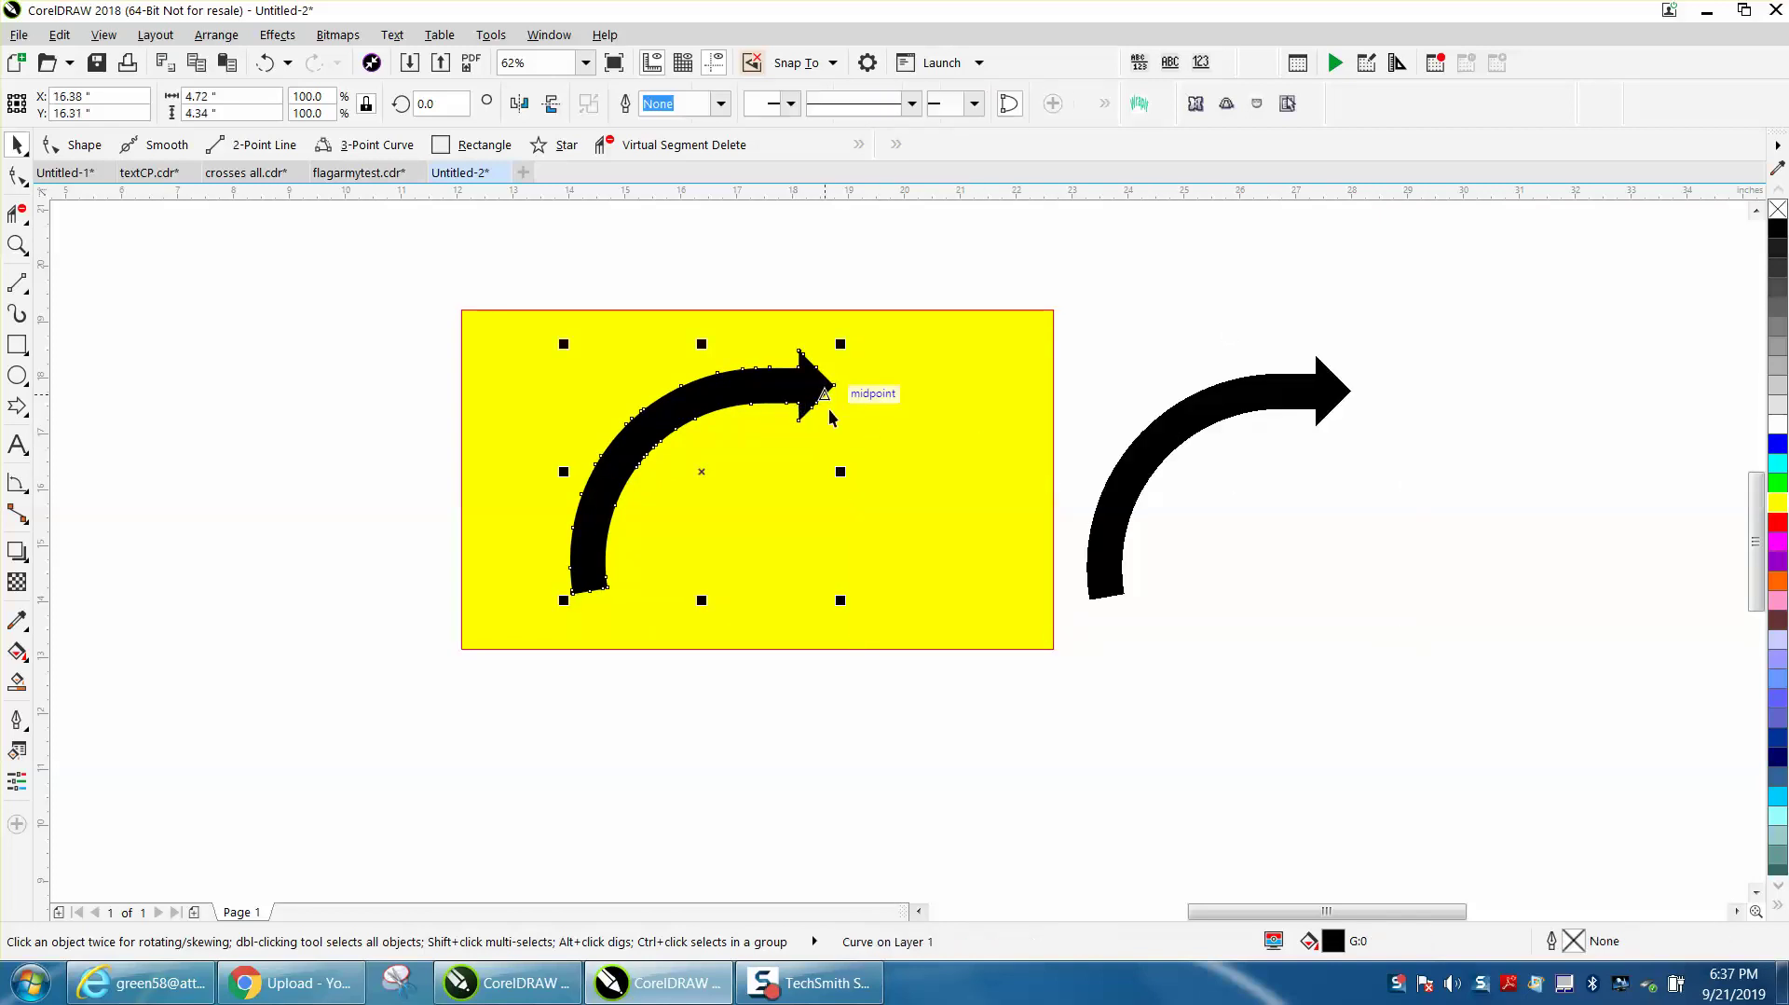
Examine the nodes and edge smoothness of the traced arrow's curve and arrowhead up close
{"action": "left_click", "coordinate": [17, 245]}
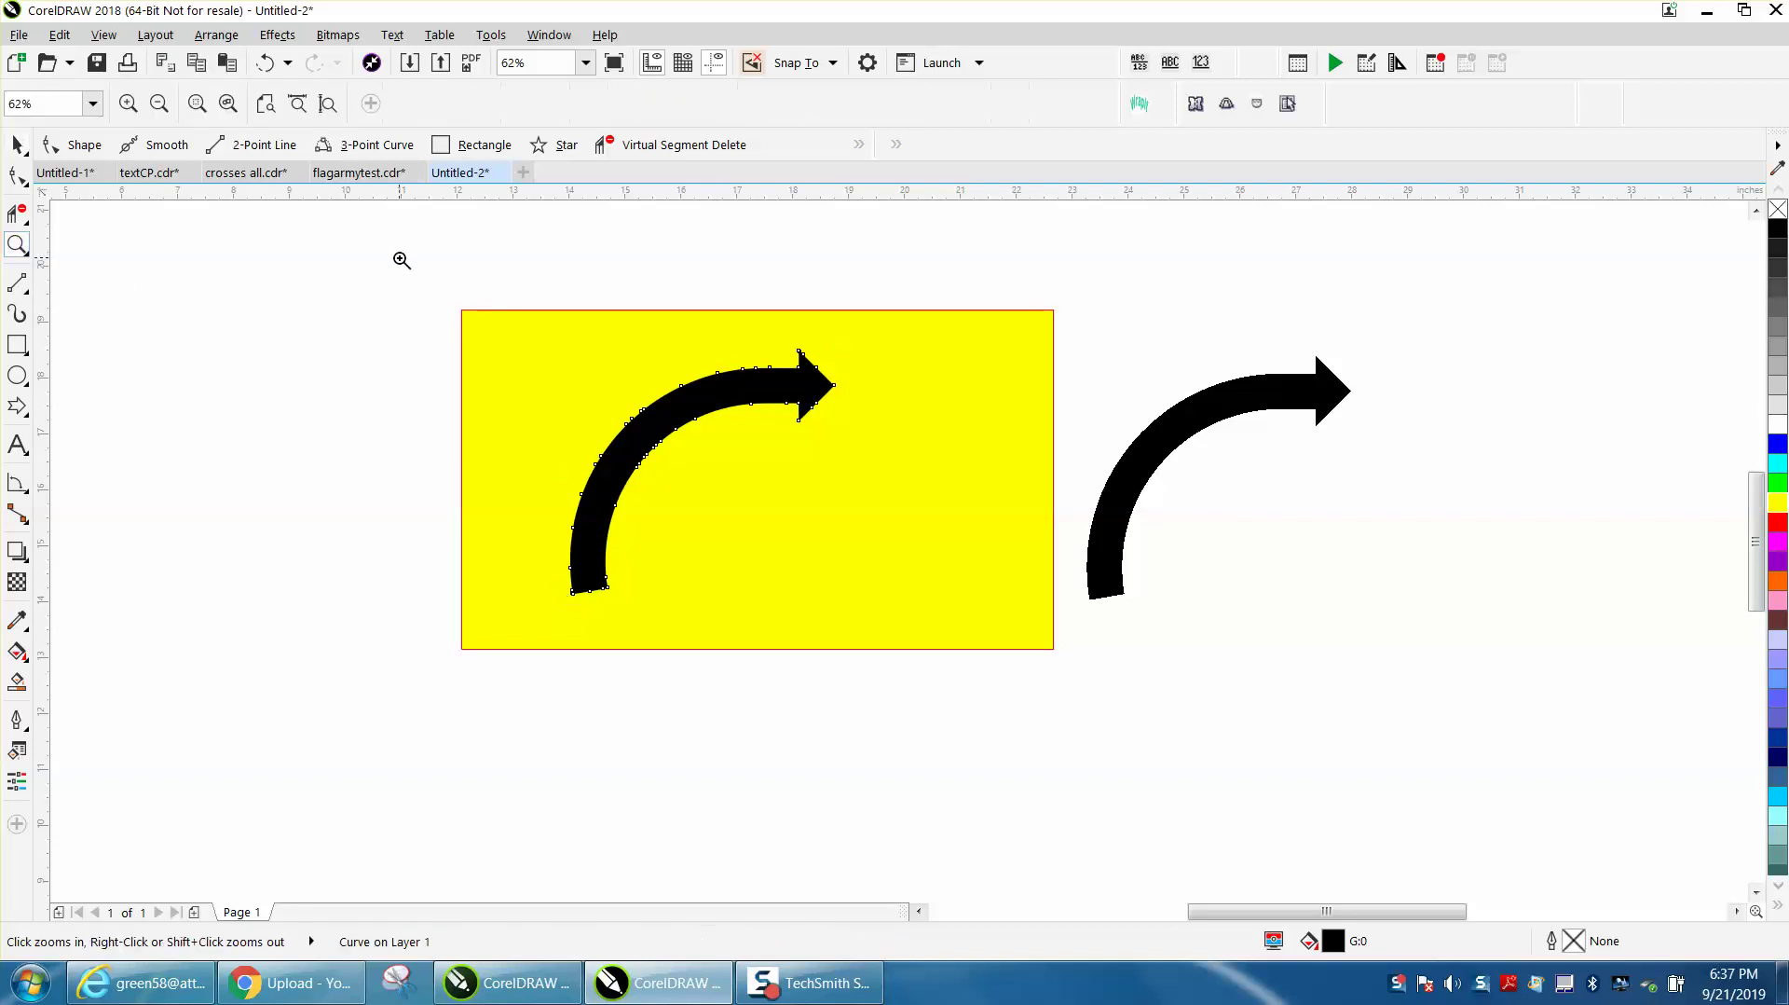
{"action": "left_click_drag", "start_coordinate": [568, 322], "coordinate": [924, 434]}
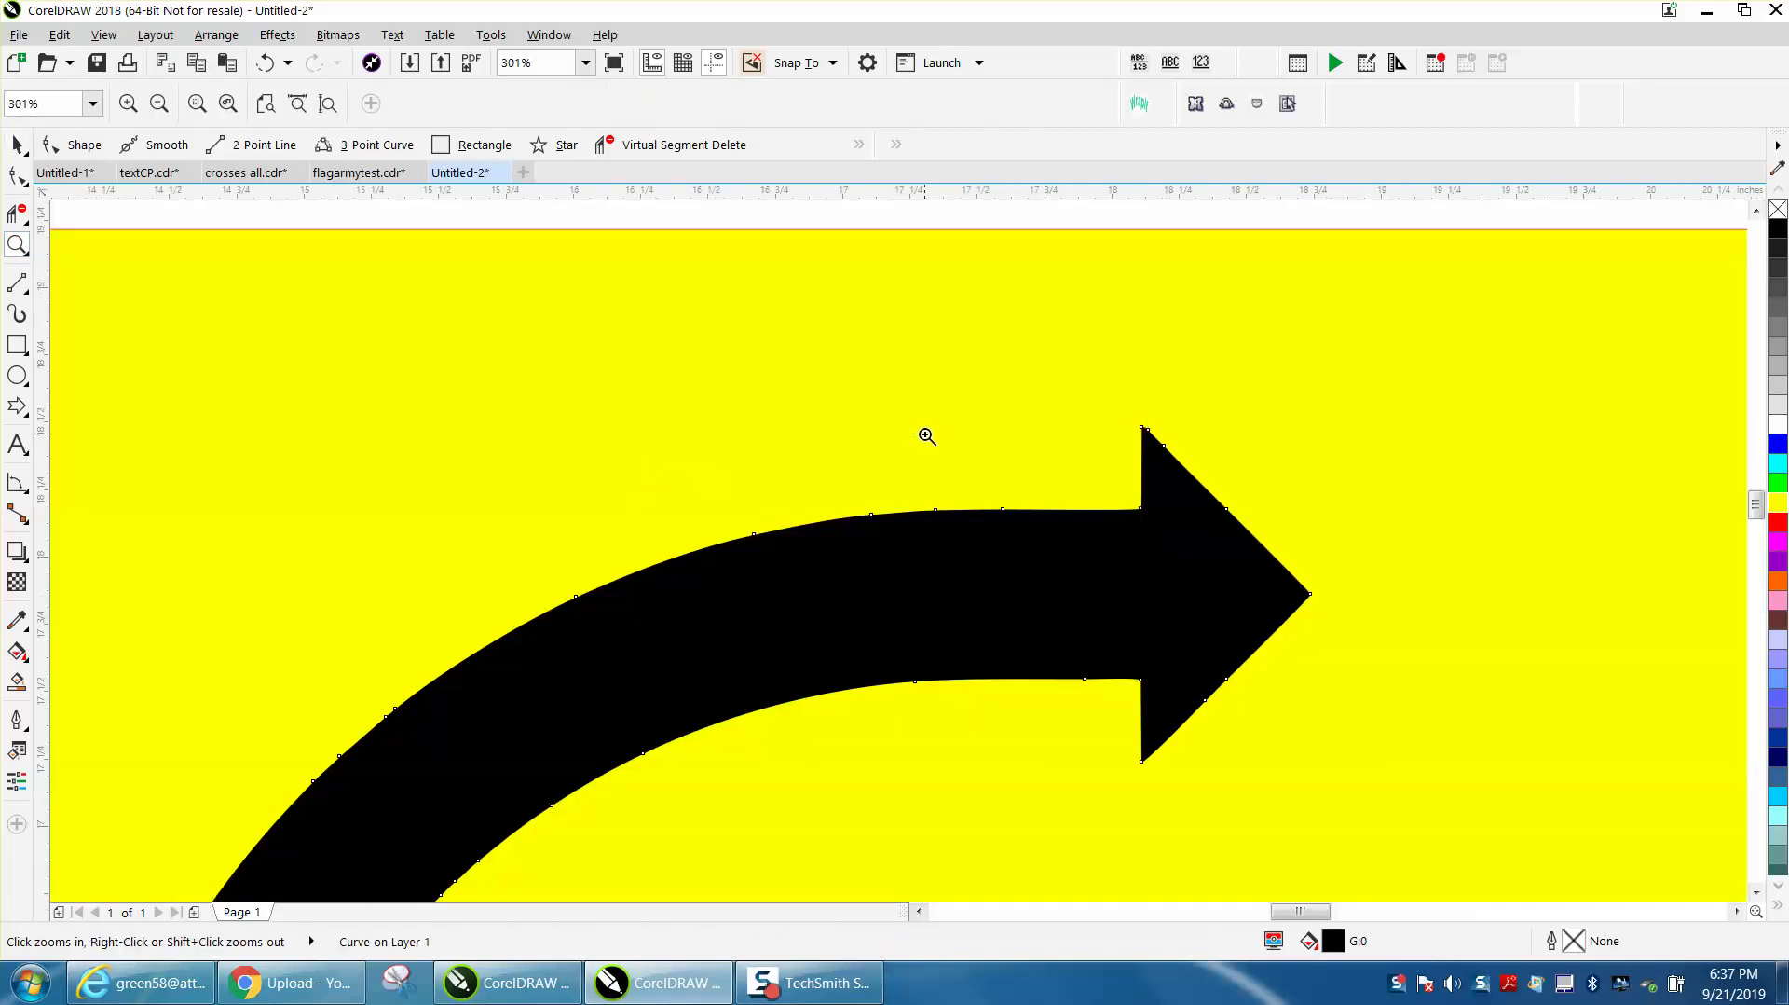
{"action": "right_click", "coordinate": [871, 455]}
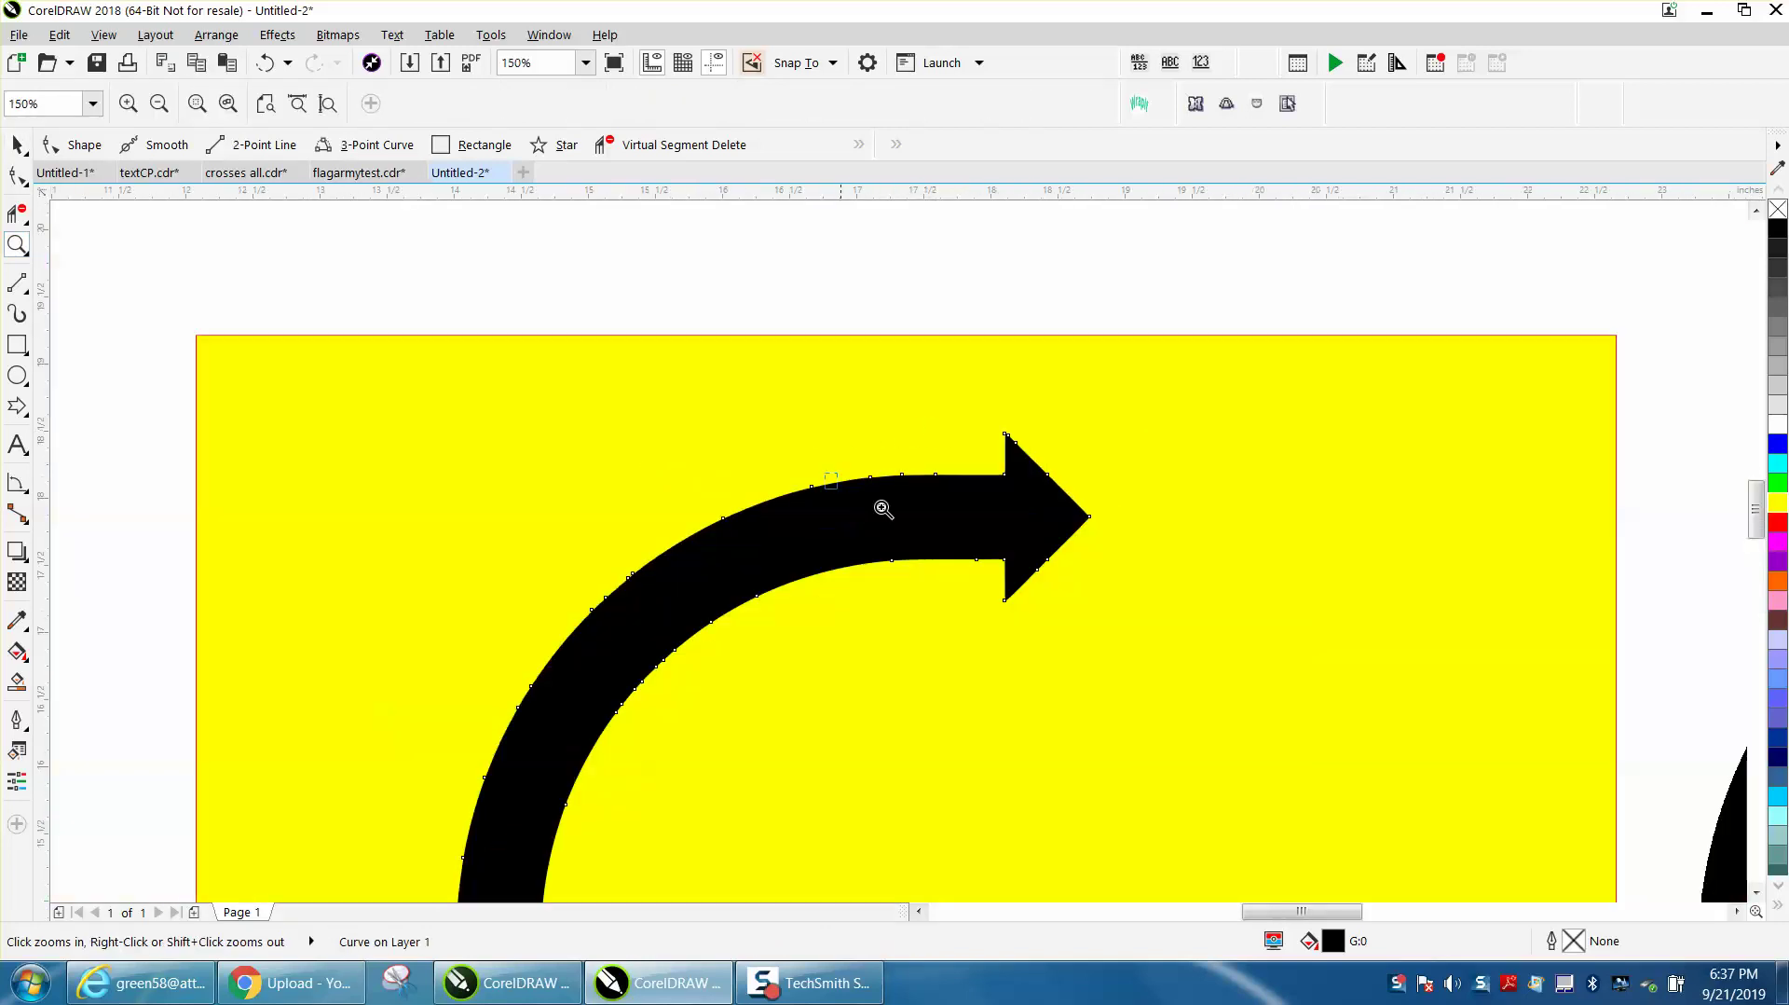
{"action": "left_click_drag", "start_coordinate": [828, 456], "coordinate": [990, 519]}
{"action": "right_click", "coordinate": [984, 516]}
{"action": "right_click", "coordinate": [886, 442]}
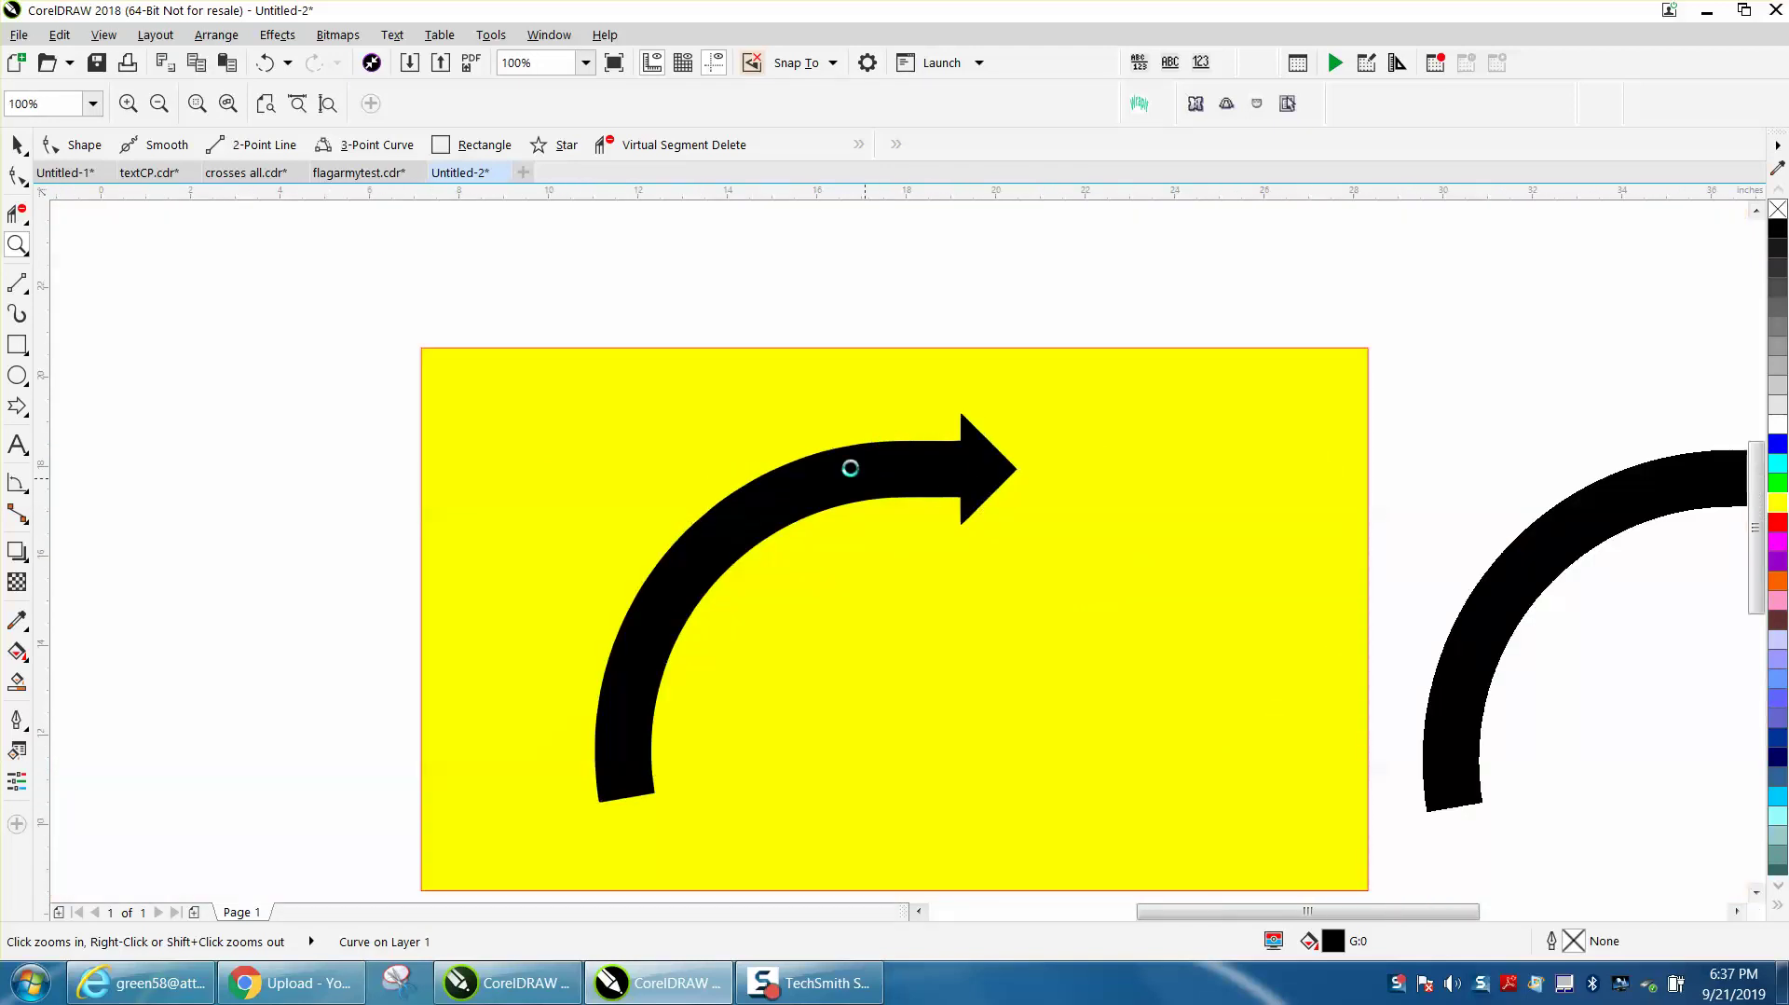
{"action": "right_click", "coordinate": [876, 484]}
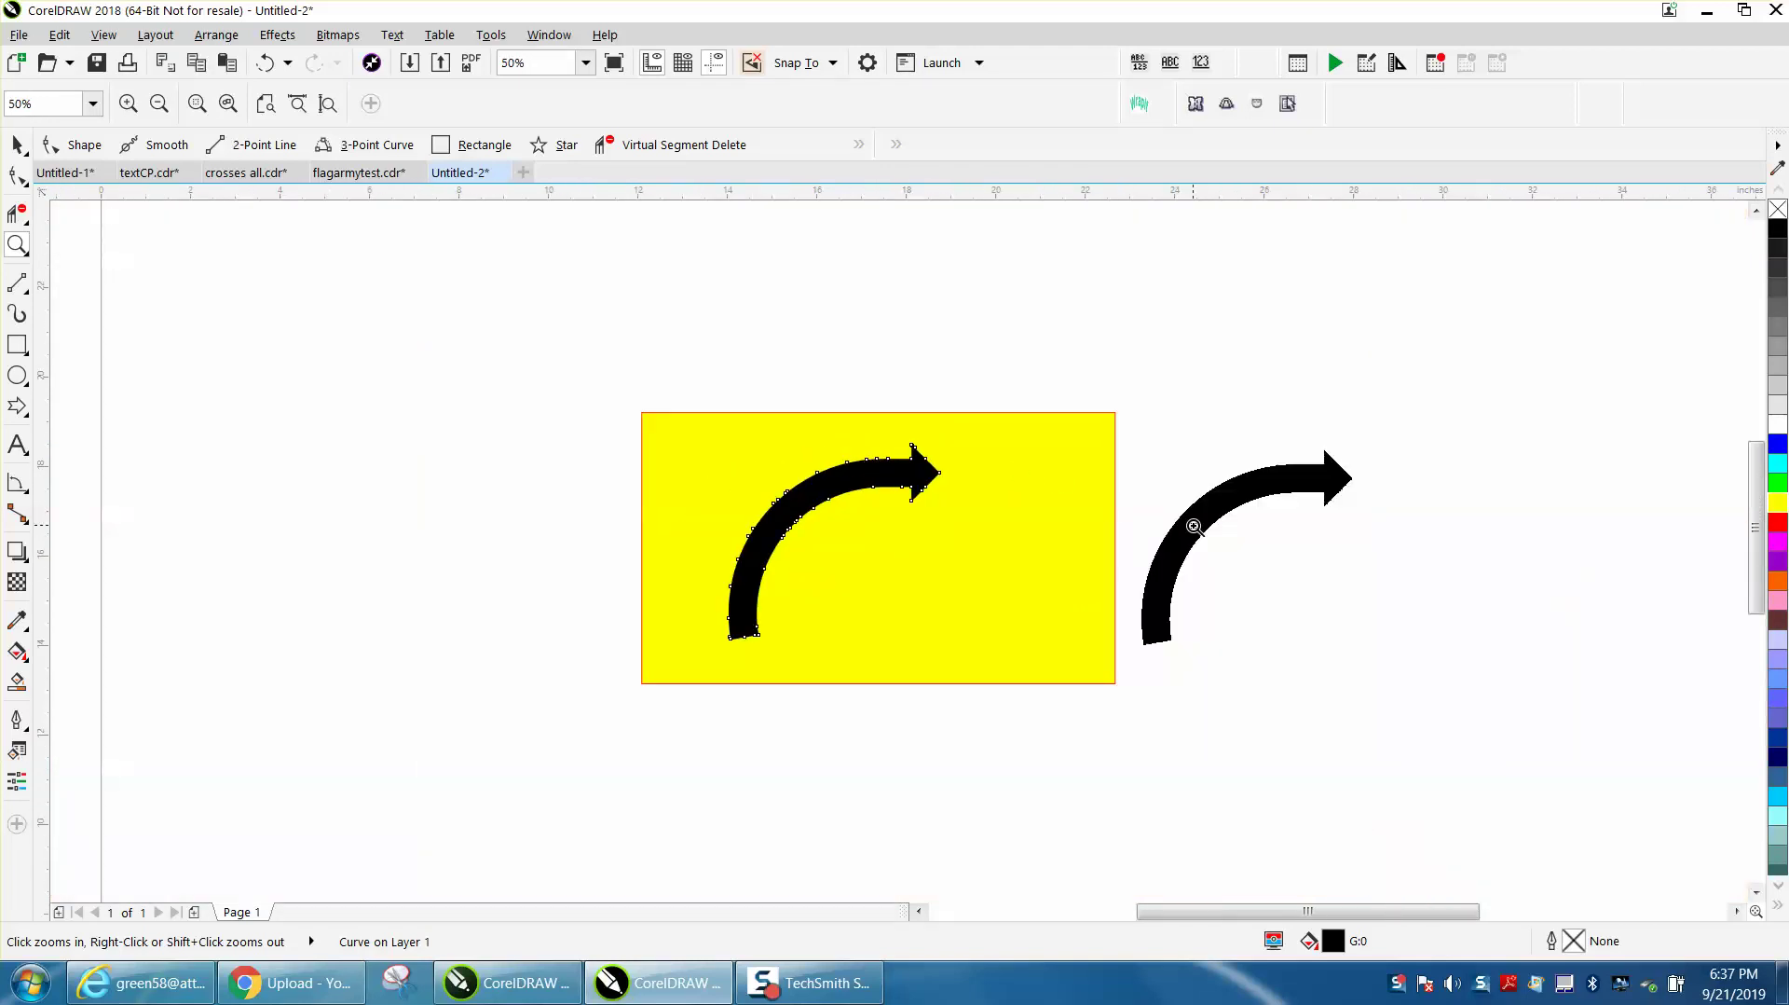
Delete the traced arrow and the yellow rectangle, and move the arrow bitmap to about X 11.62, Y 19.79 inches
{"action": "left_click", "coordinate": [17, 145]}
{"action": "left_click", "coordinate": [877, 461]}
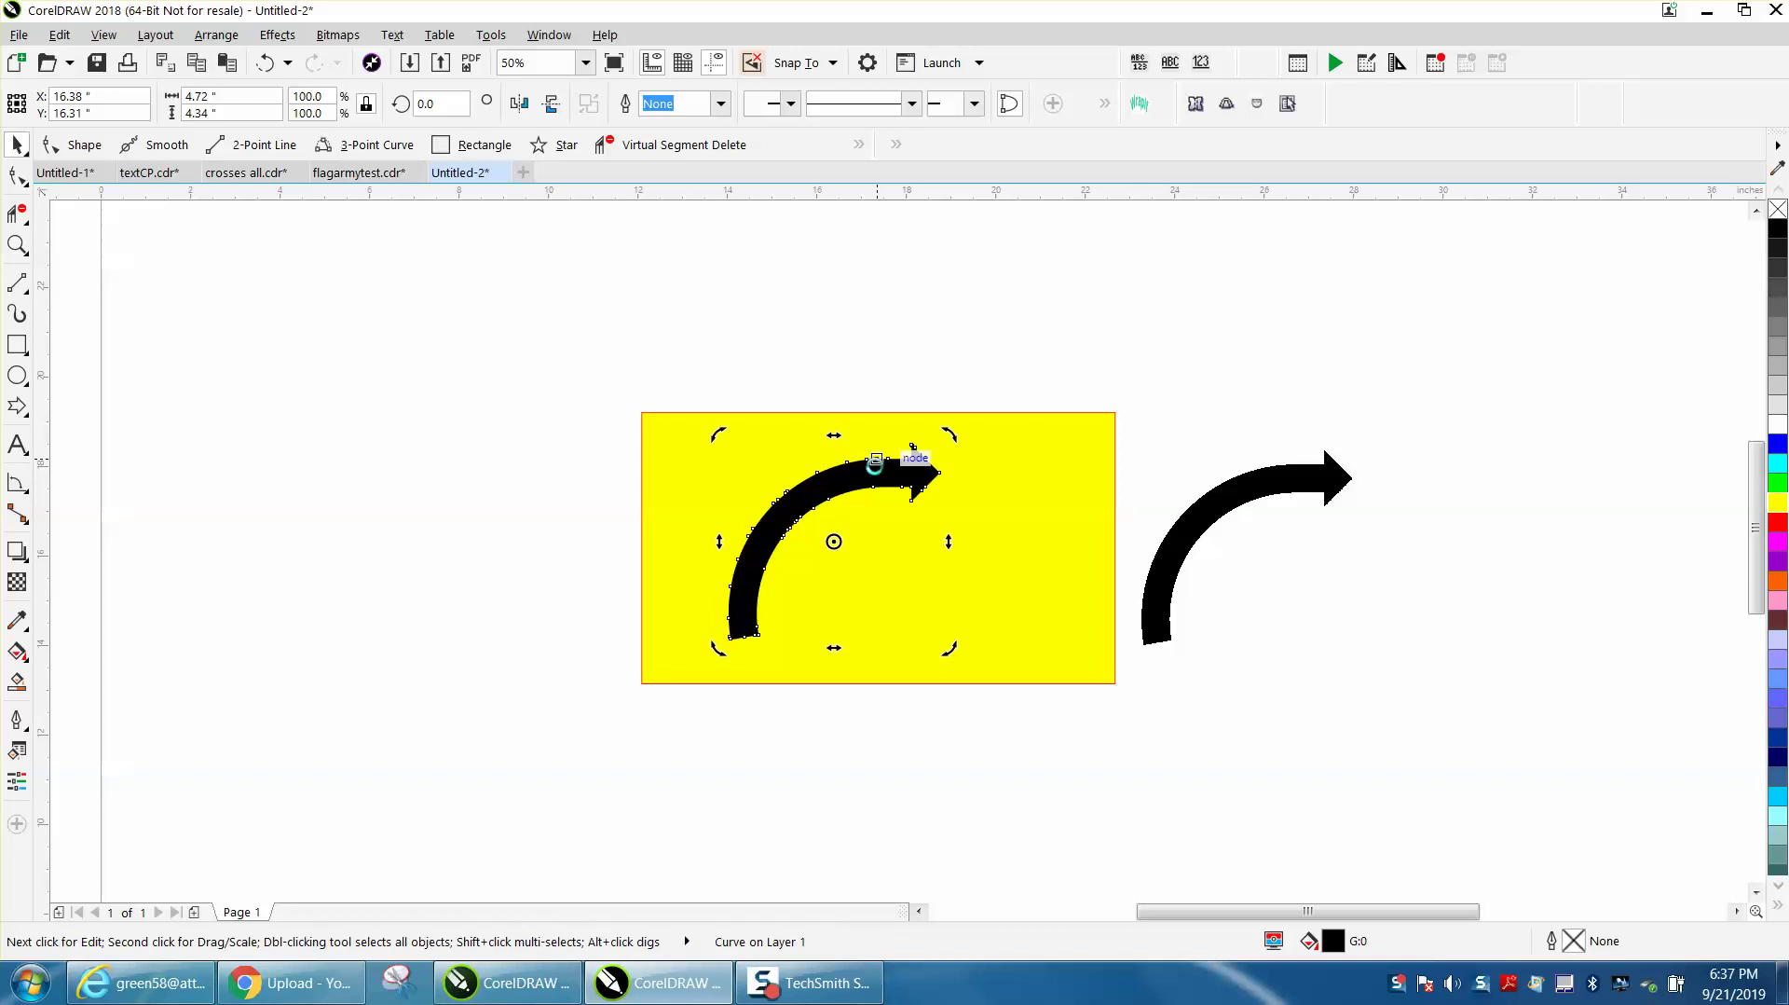
{"action": "key", "text": "Delete"}
{"action": "left_click", "coordinate": [914, 511]}
{"action": "key", "text": "Delete"}
{"action": "left_click_drag", "start_coordinate": [1189, 537], "coordinate": [554, 370]}
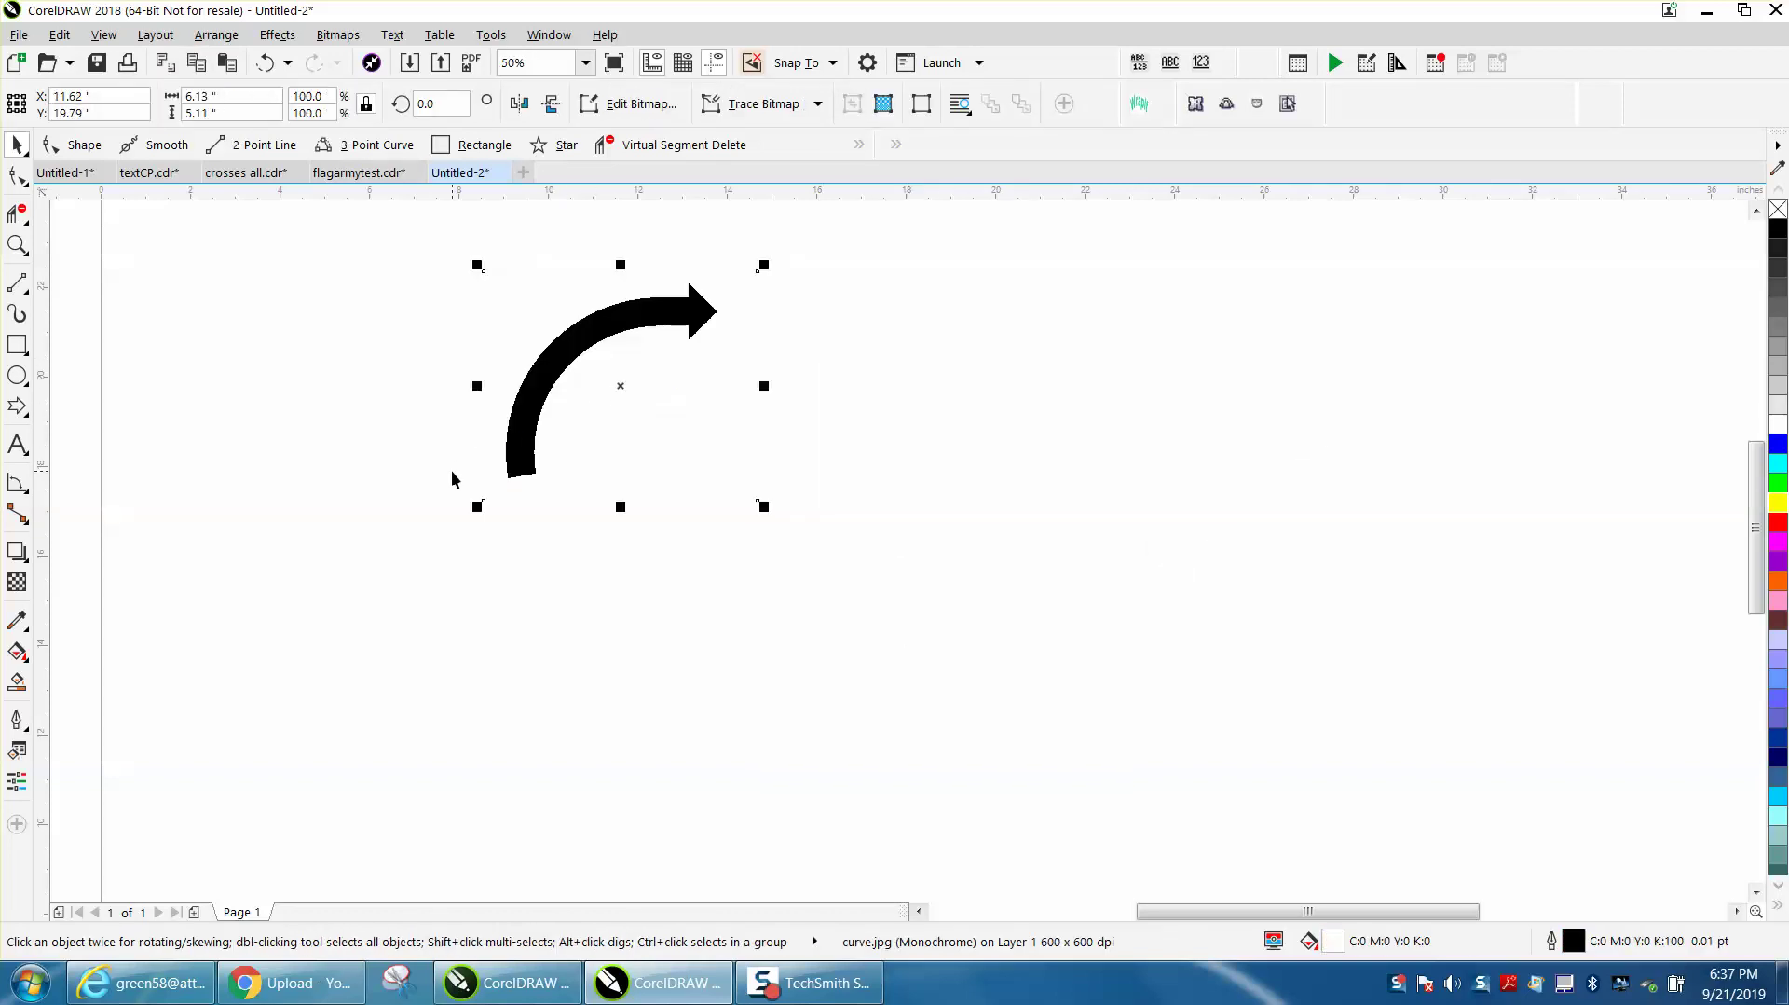
Draw a circle about 6.08 inches in diameter and place it over the arrow's curve
{"action": "left_click", "coordinate": [17, 375]}
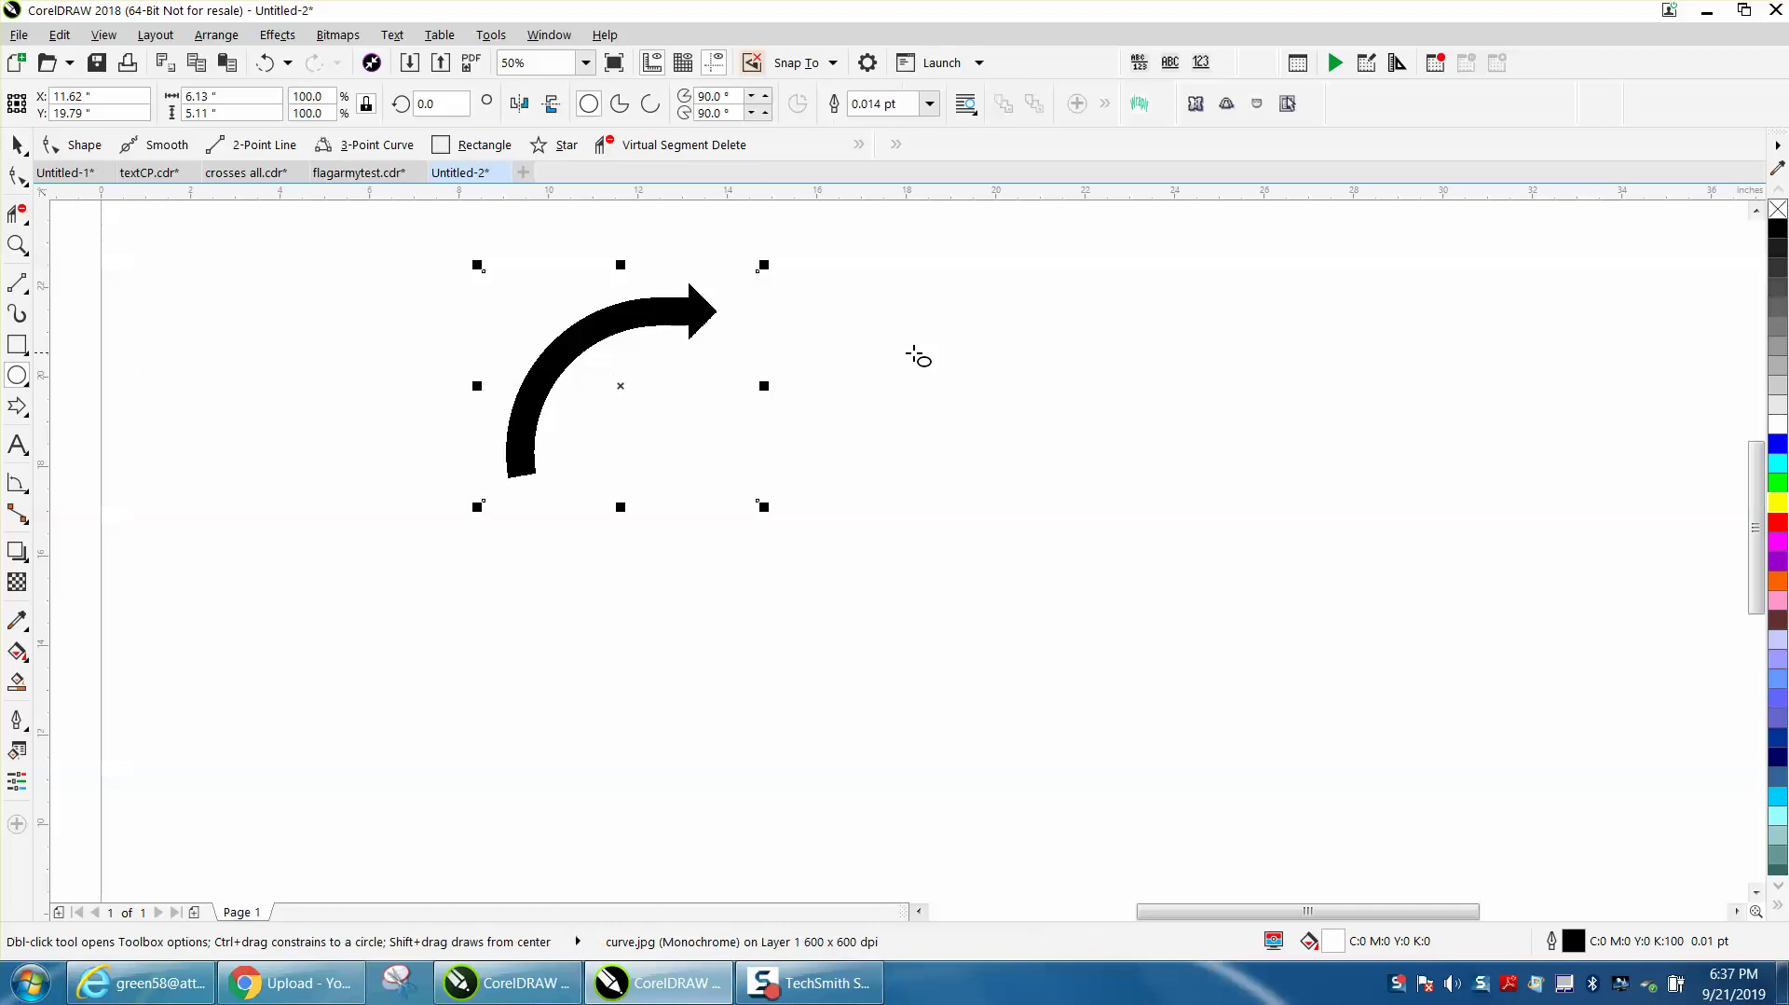
{"action": "left_click_drag", "start_coordinate": [919, 350], "coordinate": [657, 550]}
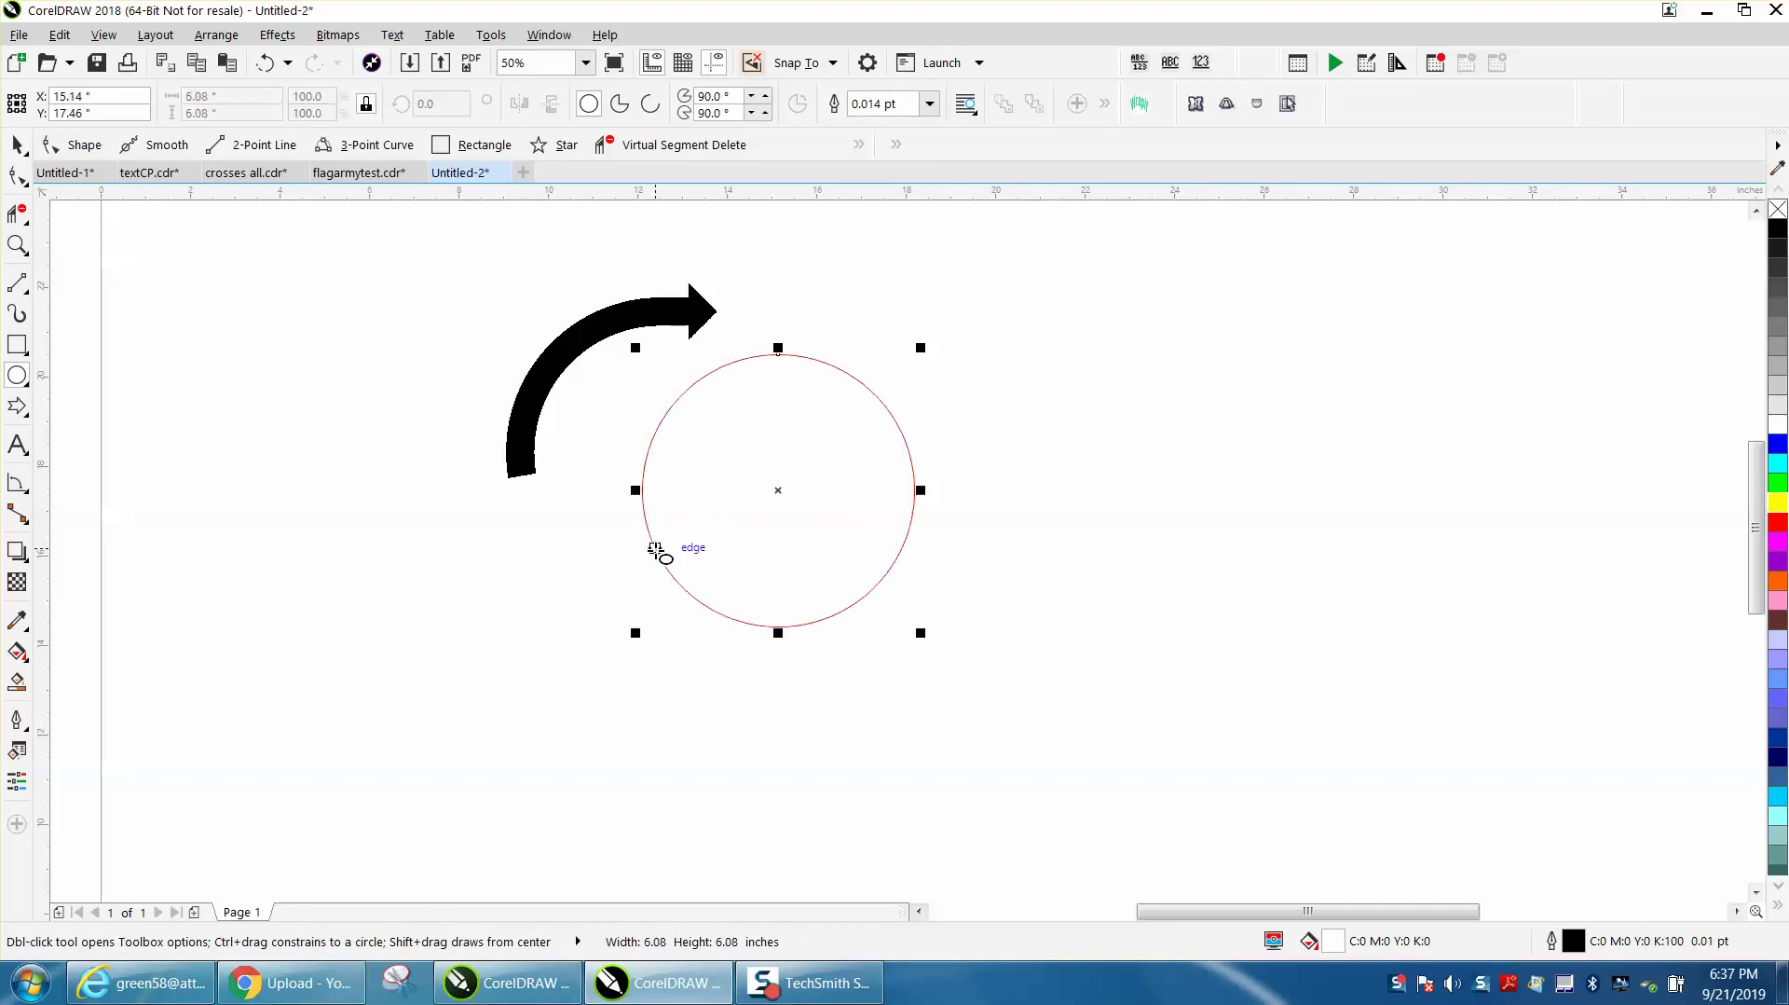
{"action": "key", "text": "space"}
{"action": "left_click_drag", "start_coordinate": [778, 501], "coordinate": [655, 442]}
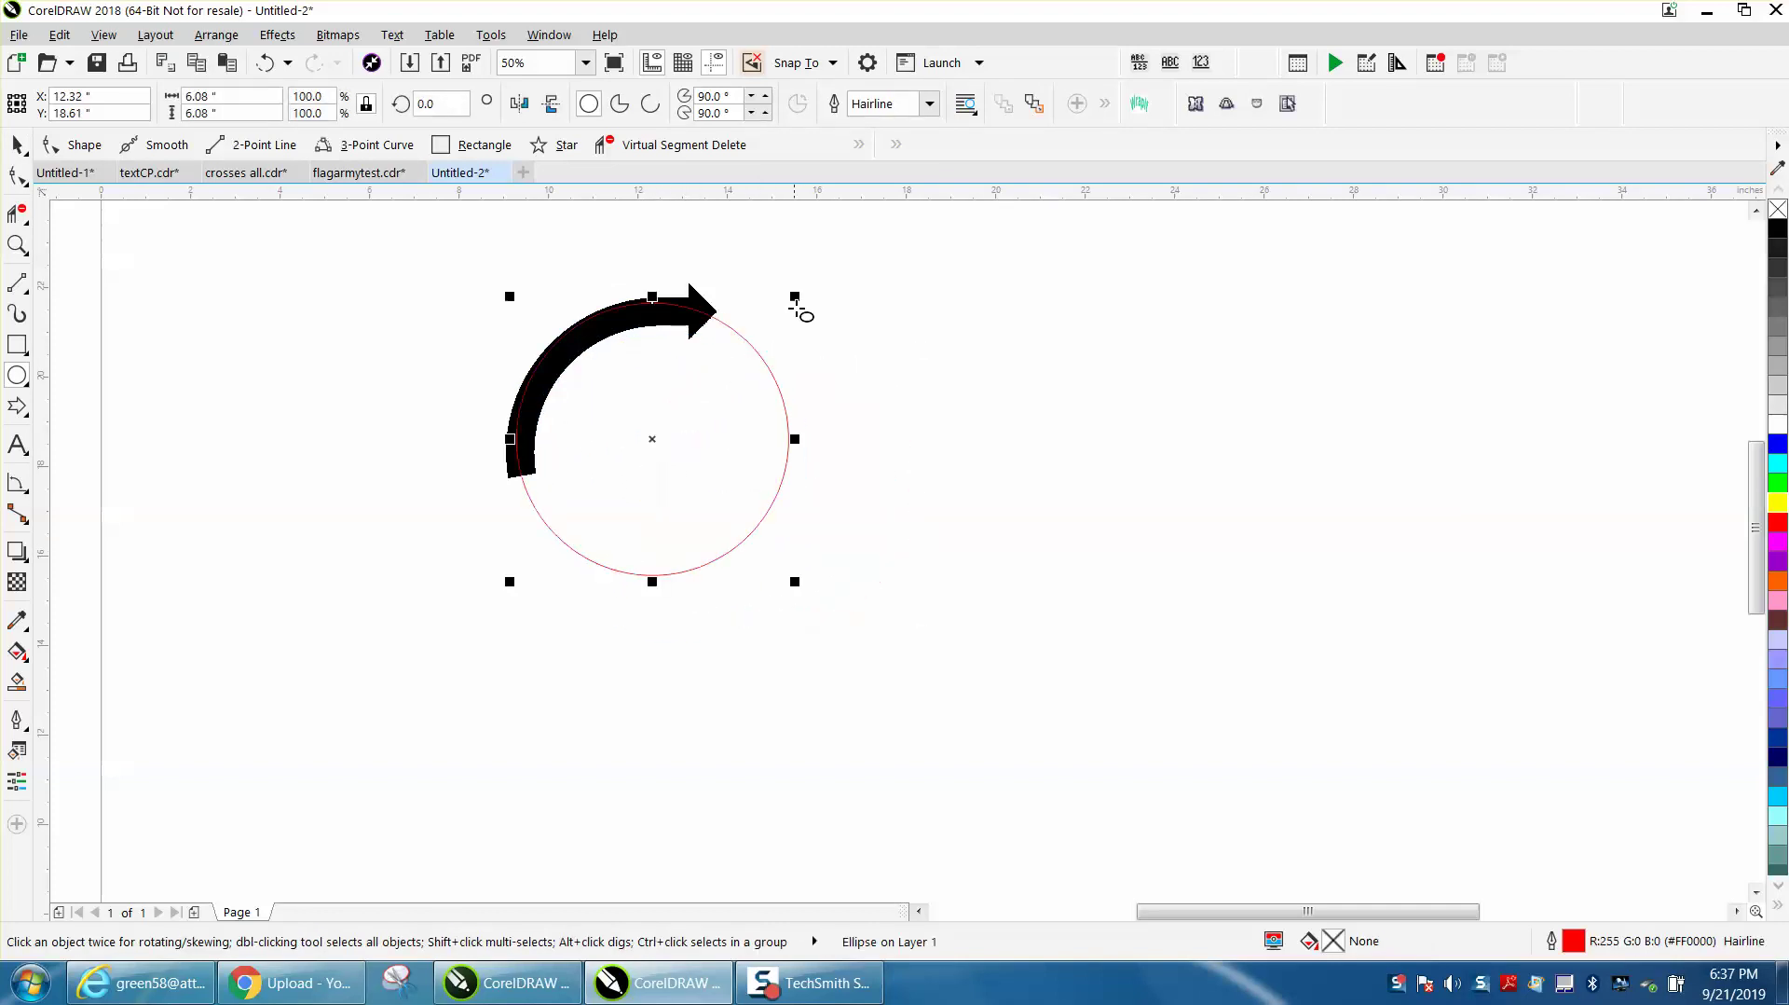
Enlarge the circle to about 7.13 inches and position it around the outside of the curved arrow
{"action": "left_click_drag", "start_coordinate": [795, 291], "coordinate": [835, 275]}
{"action": "left_click_drag", "start_coordinate": [663, 428], "coordinate": [662, 451]}
{"action": "left_click", "coordinate": [17, 144]}
{"action": "left_click_drag", "start_coordinate": [662, 428], "coordinate": [634, 453]}
{"action": "left_click_drag", "start_coordinate": [789, 301], "coordinate": [837, 272]}
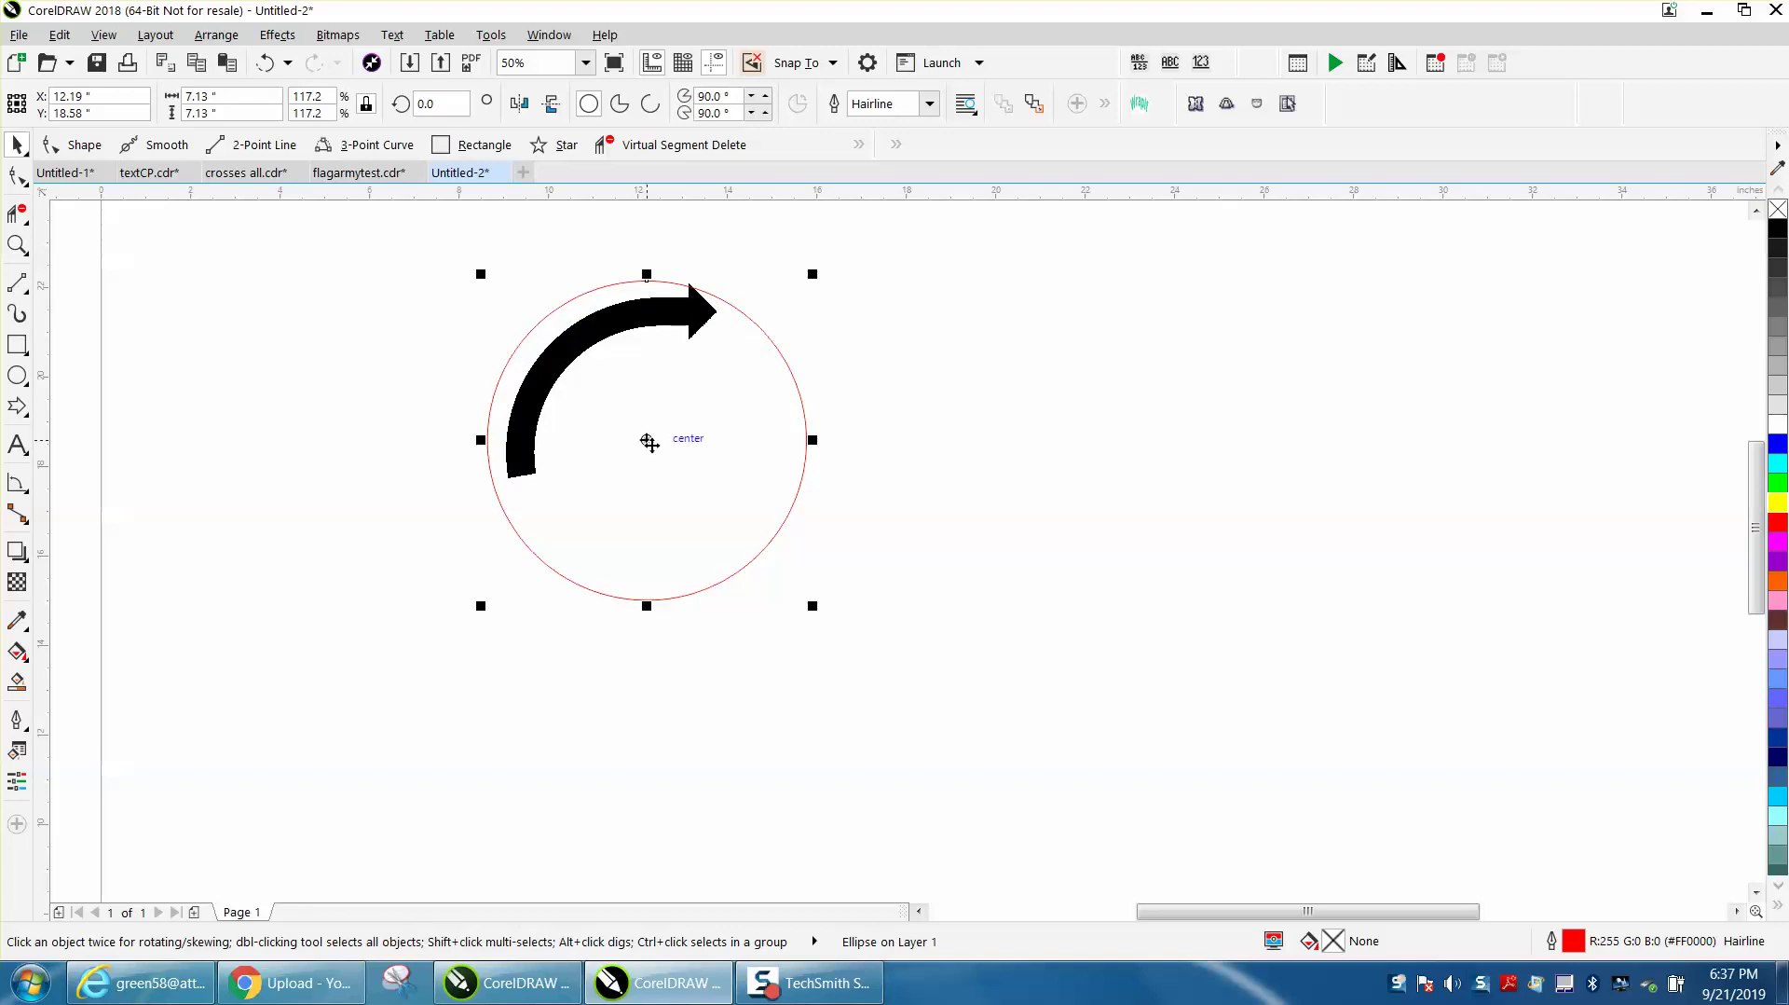
Center the circle on the page and add a concentric inner copy about 6.01 inches in diameter
{"action": "left_click", "coordinate": [684, 441]}
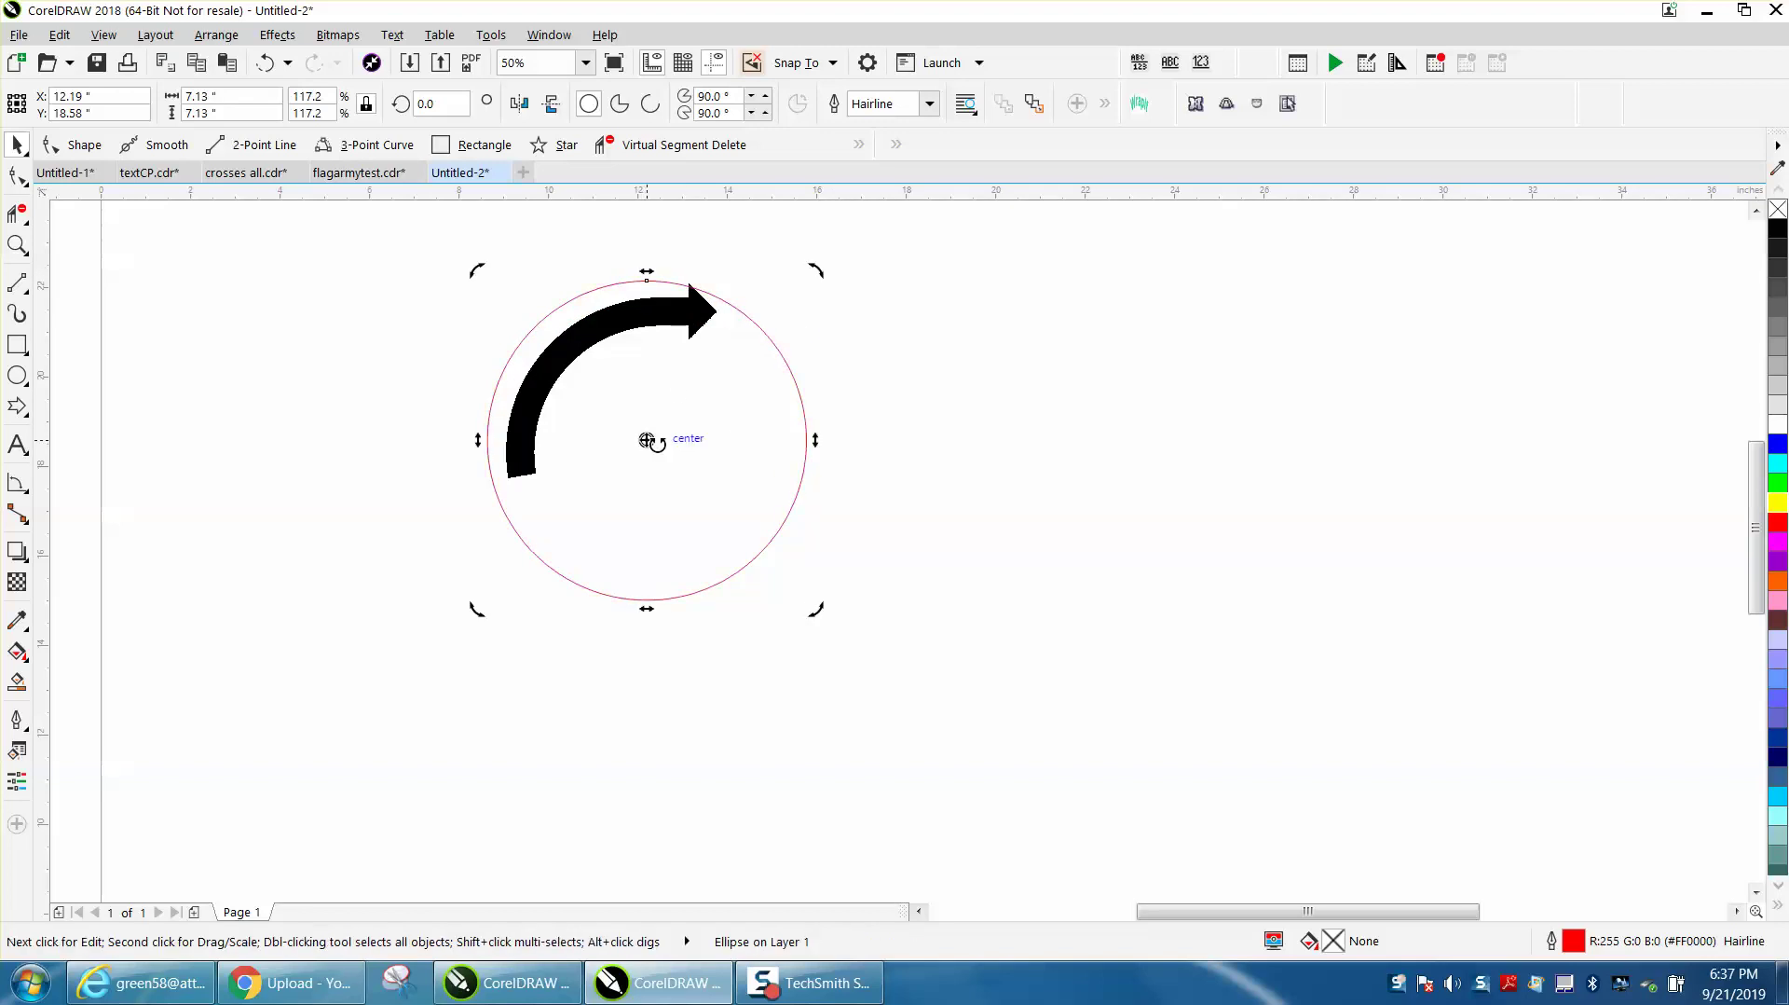
{"action": "left_click", "coordinate": [678, 444]}
{"action": "left_click", "coordinate": [755, 411]}
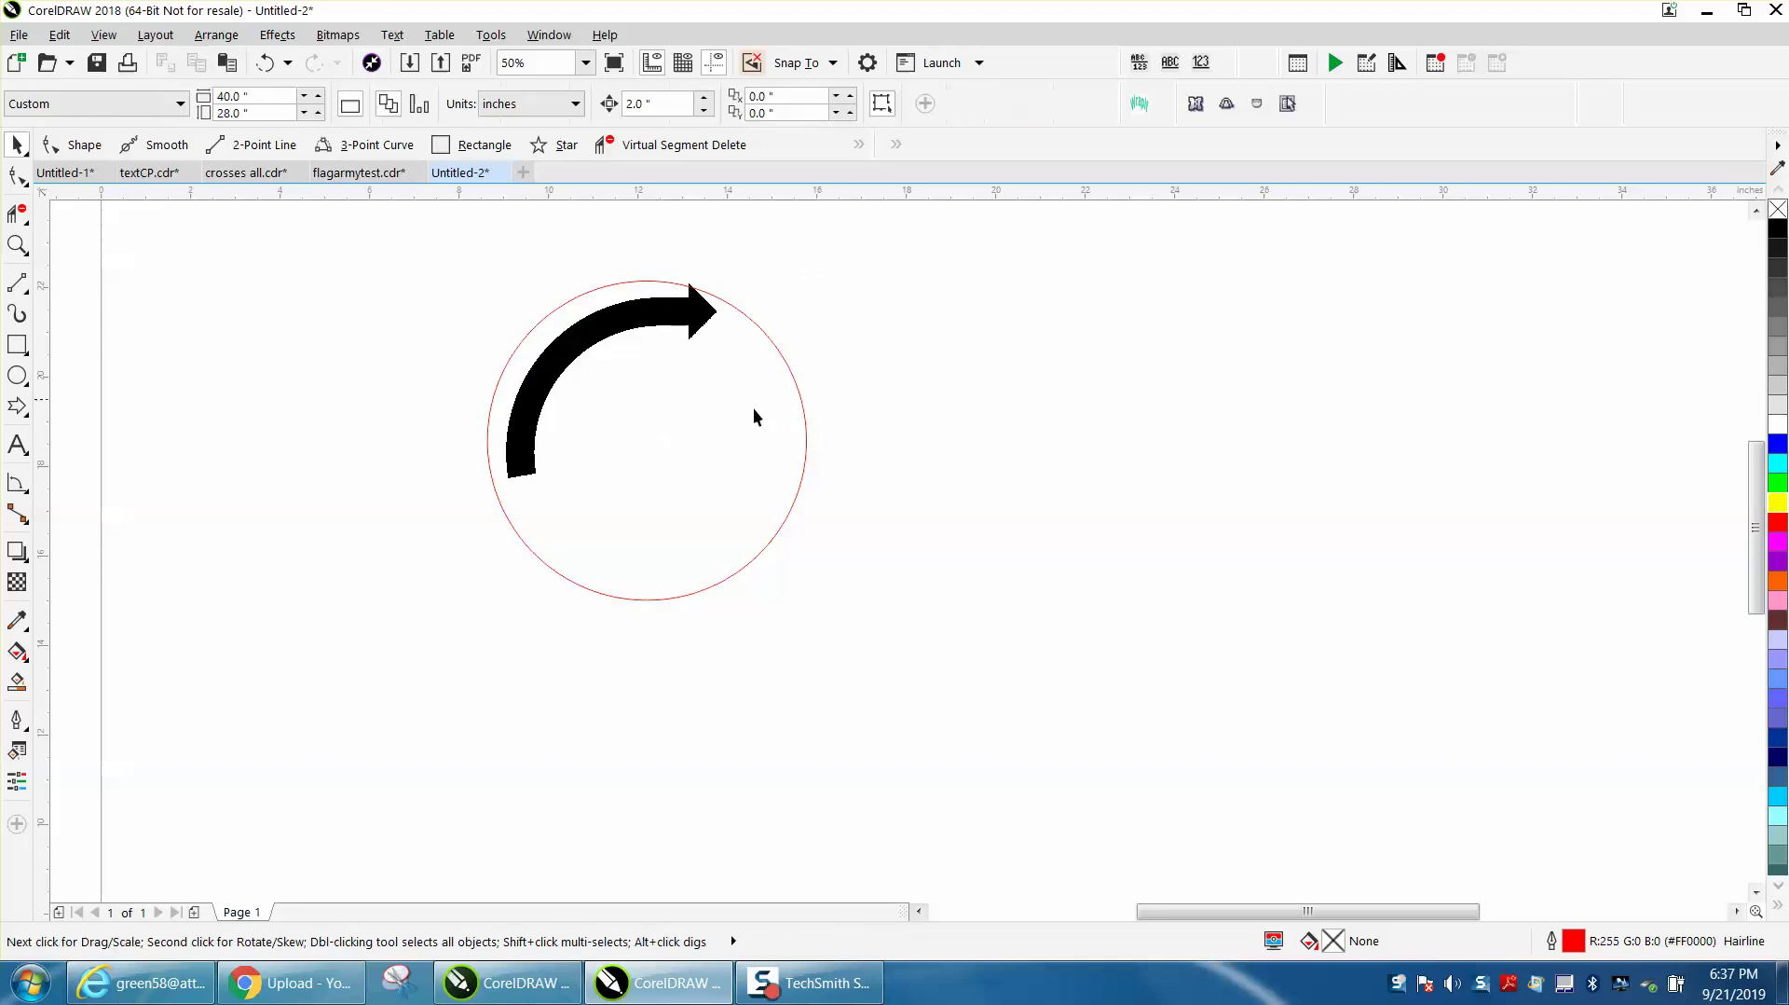
{"action": "left_click", "coordinate": [655, 433]}
{"action": "left_click_drag", "start_coordinate": [656, 433], "coordinate": [655, 440]}
{"action": "left_click", "coordinate": [28, 154]}
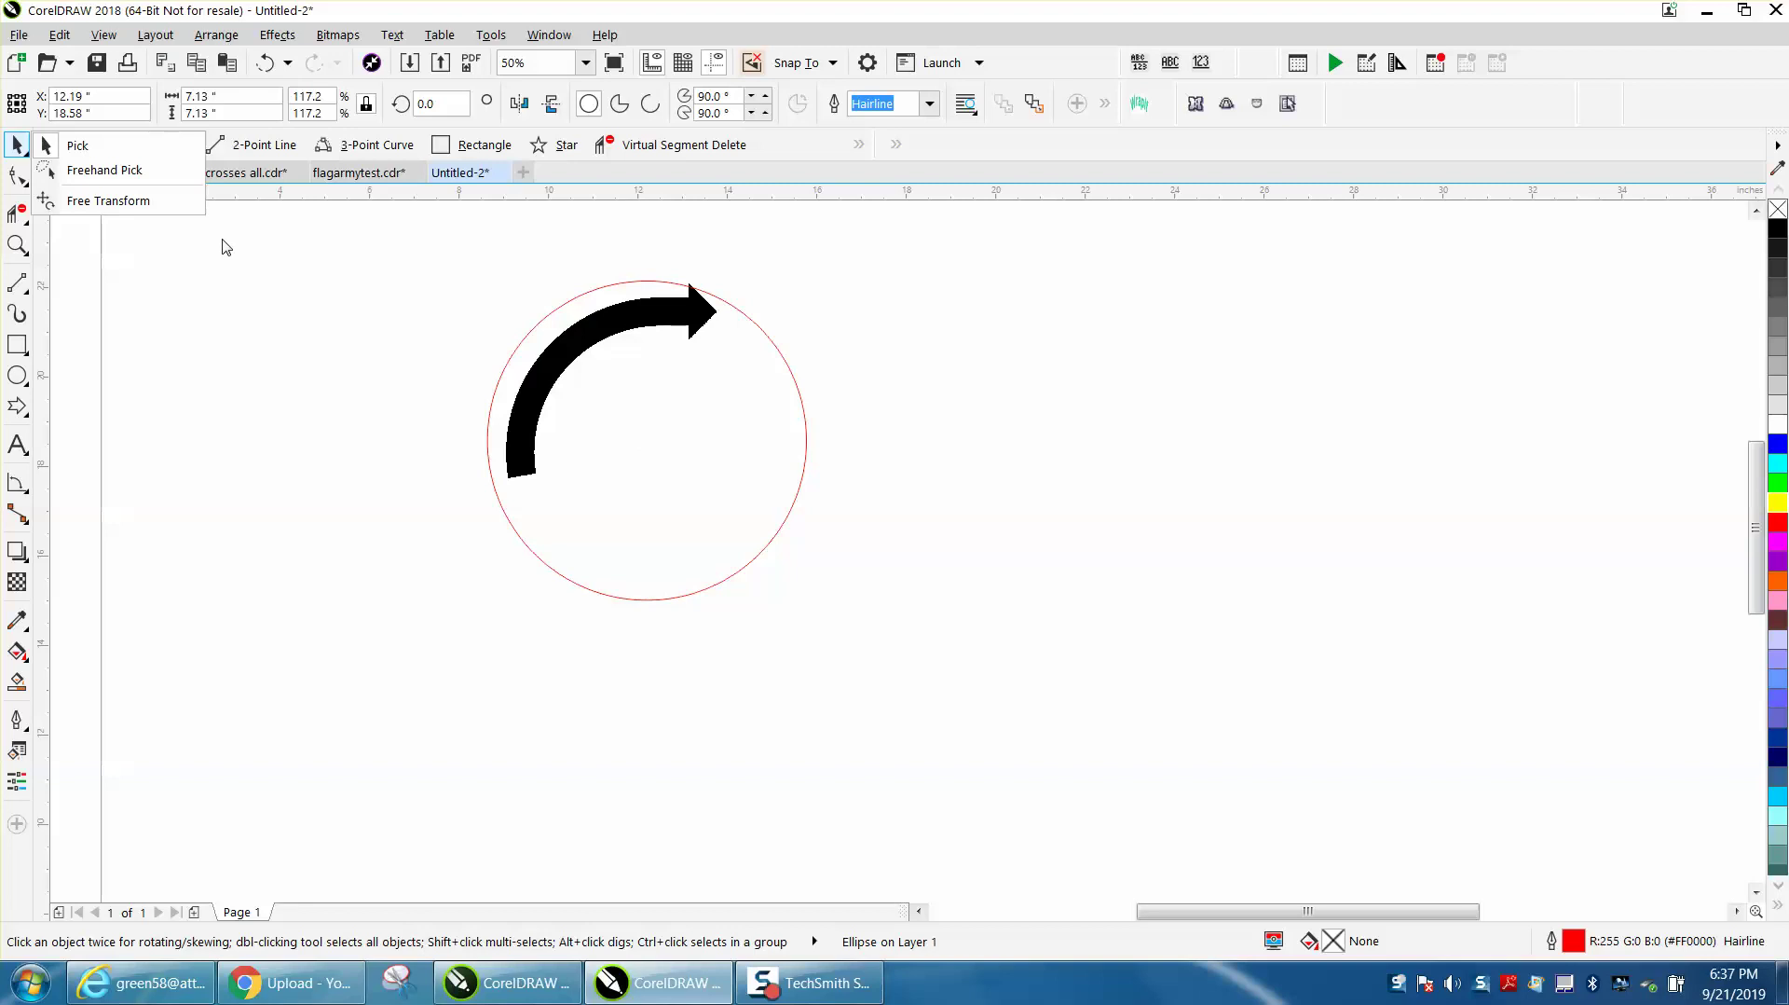
{"action": "left_click", "coordinate": [77, 145]}
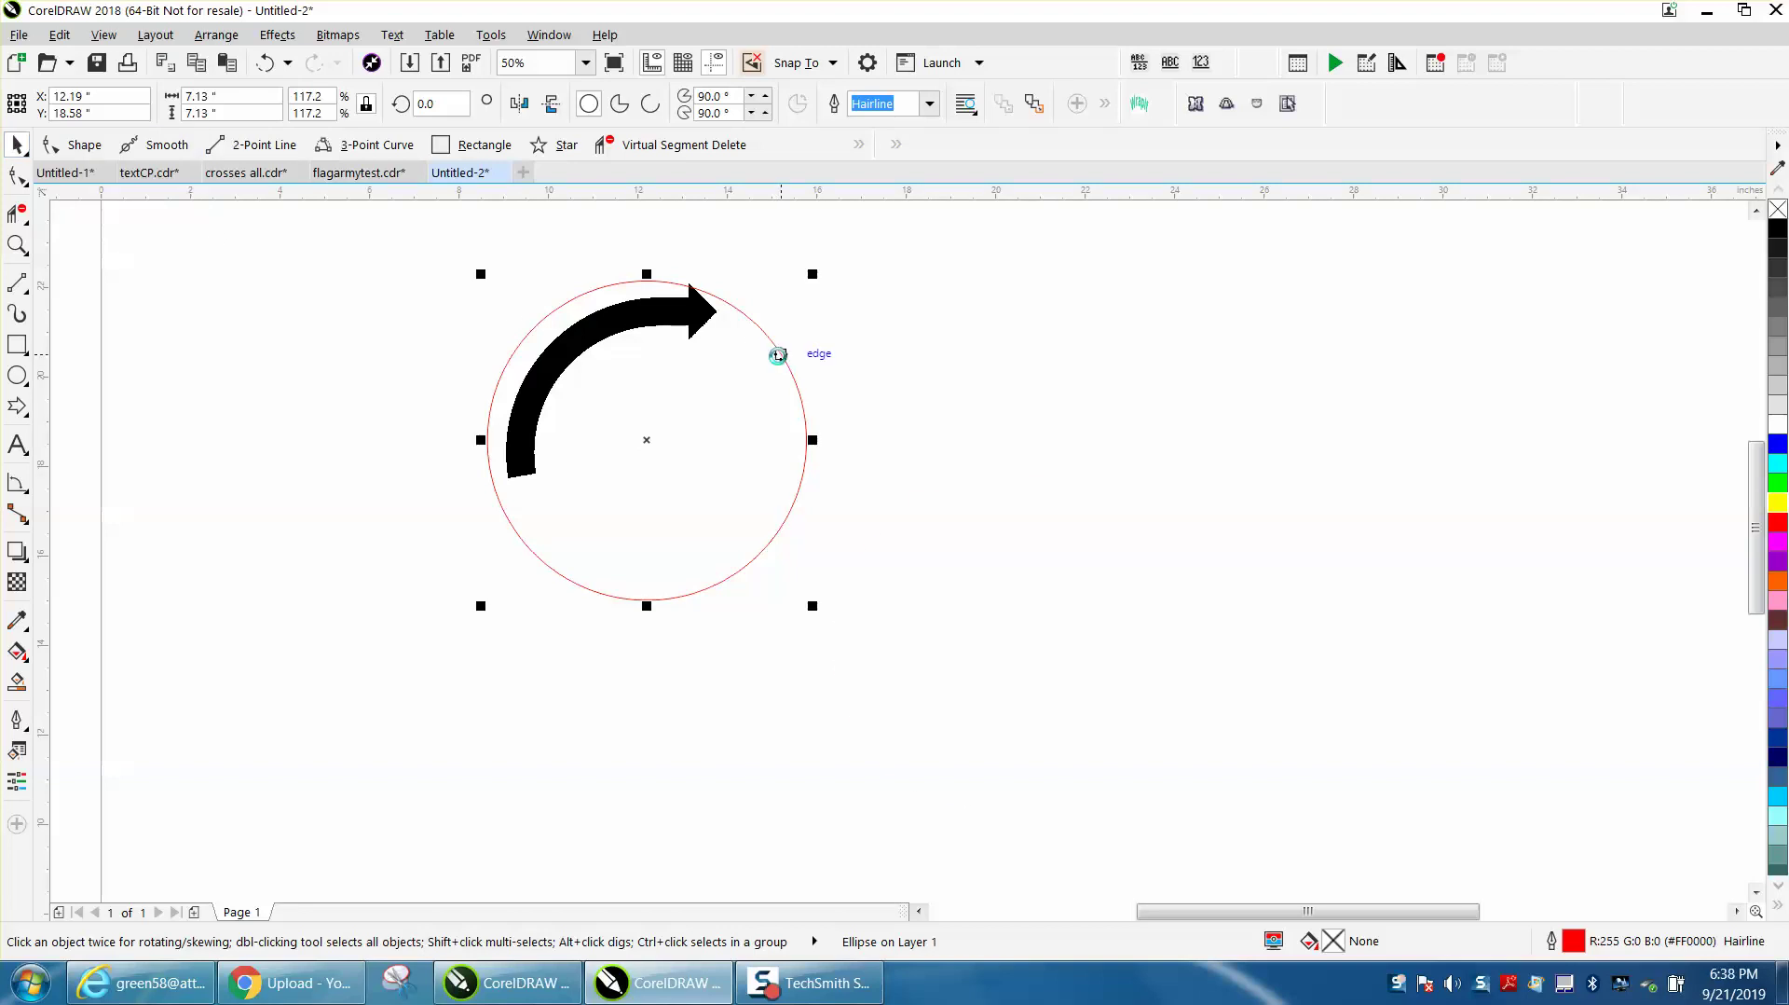
{"action": "key", "text": "p"}
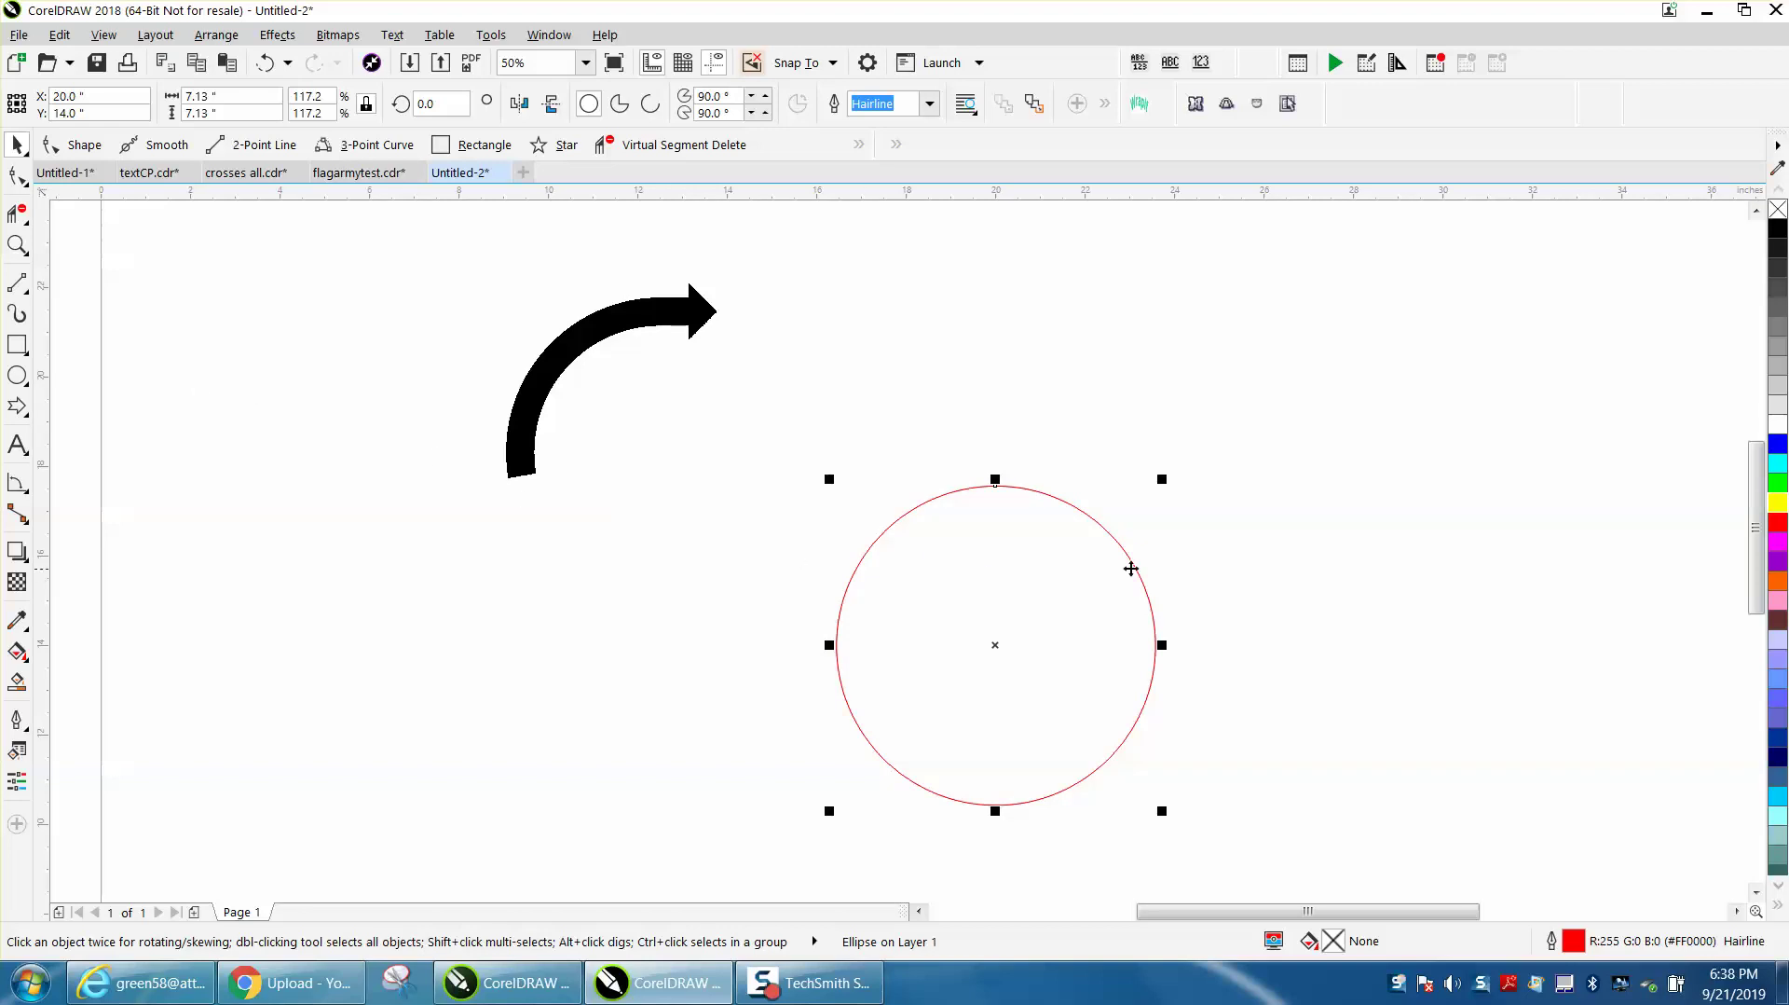
{"action": "left_click_drag", "start_coordinate": [1167, 482], "coordinate": [1150, 507]}
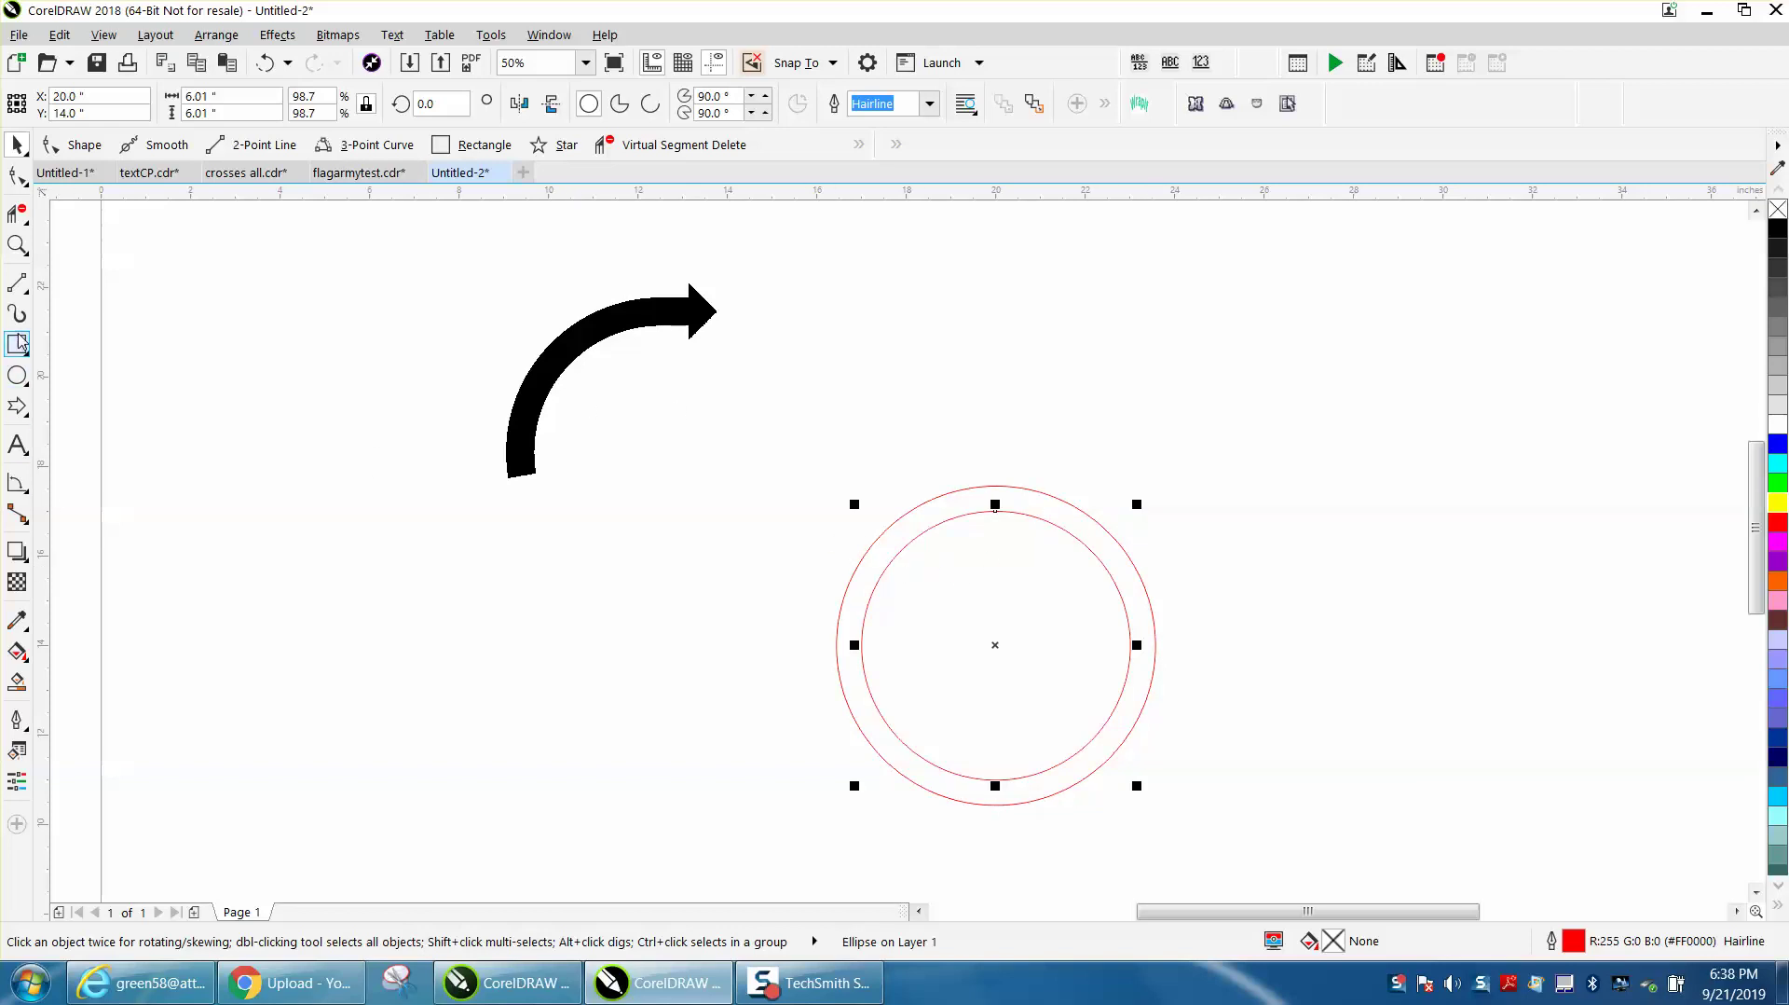
Draw a vertical line about 9.77 inches long and center it on the page through both circles
{"action": "left_click", "coordinate": [16, 282]}
{"action": "left_click_drag", "start_coordinate": [438, 325], "coordinate": [407, 762]}
{"action": "key", "text": "p"}
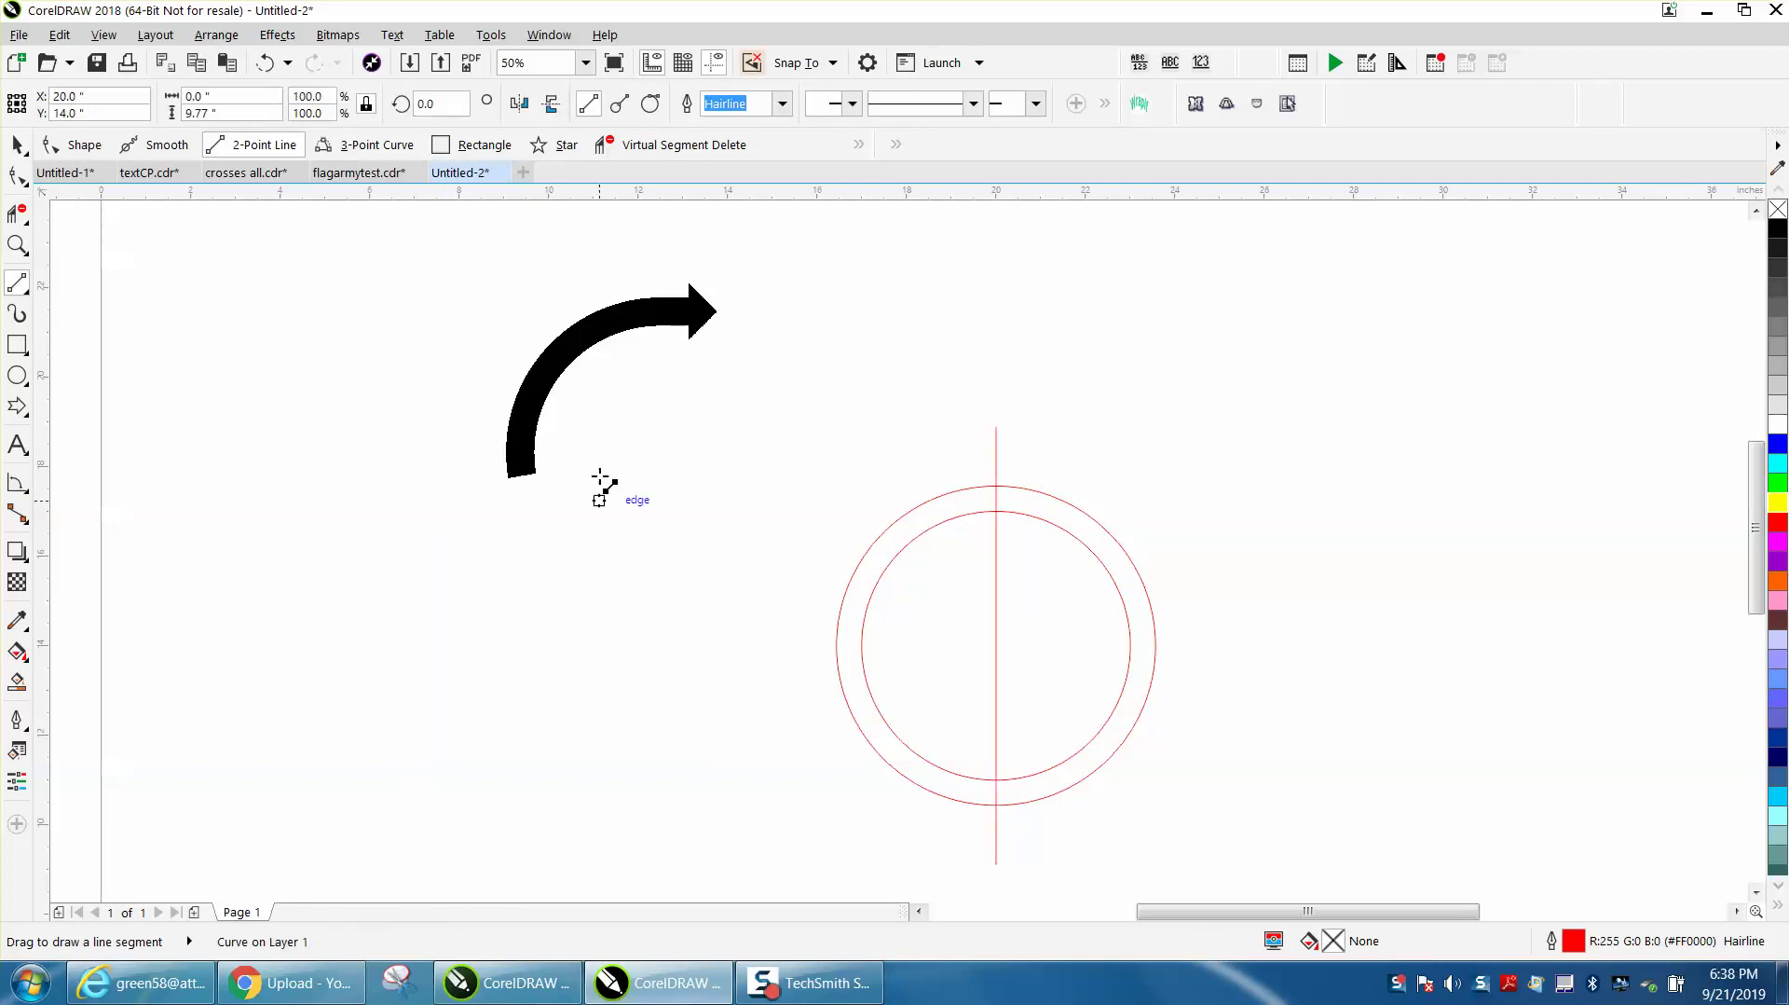
Move the arrow bitmap onto the circles at about X 19.24, Y 15.42 inches, undoing the accidental shift of the inner circle
{"action": "left_click", "coordinate": [17, 145]}
{"action": "left_click_drag", "start_coordinate": [560, 342], "coordinate": [864, 538]}
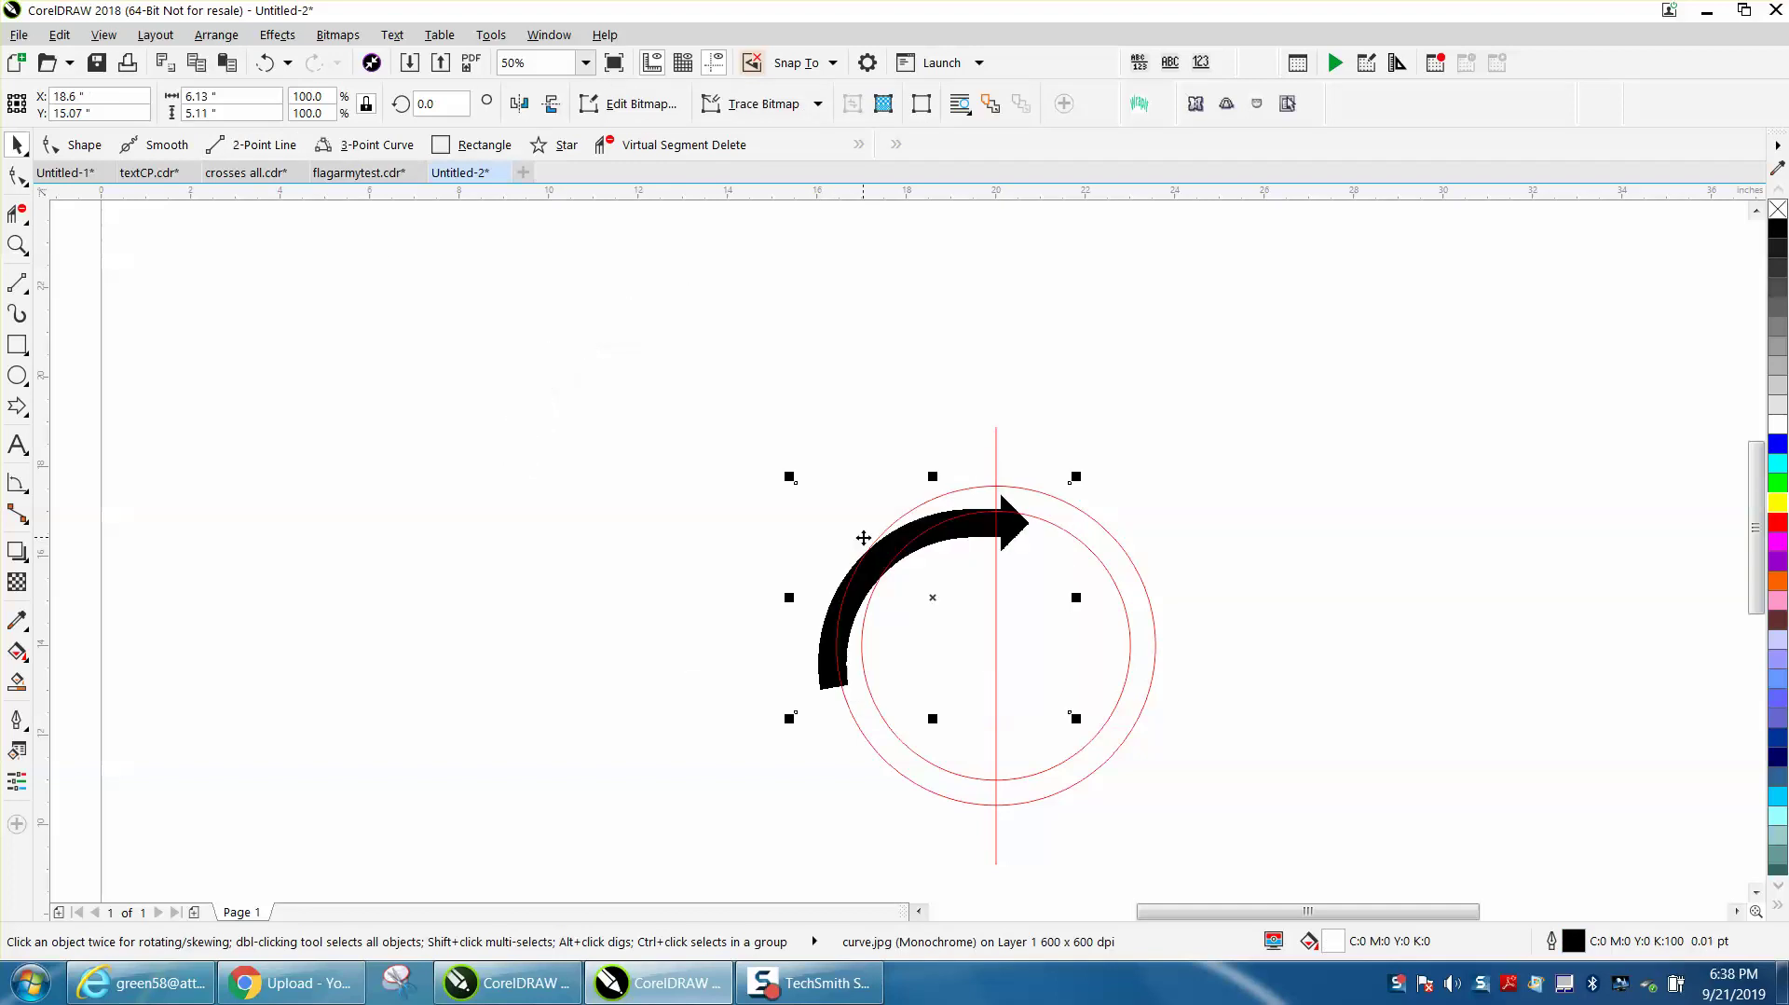
{"action": "left_click_drag", "start_coordinate": [988, 513], "coordinate": [1016, 486]}
{"action": "left_click", "coordinate": [270, 63]}
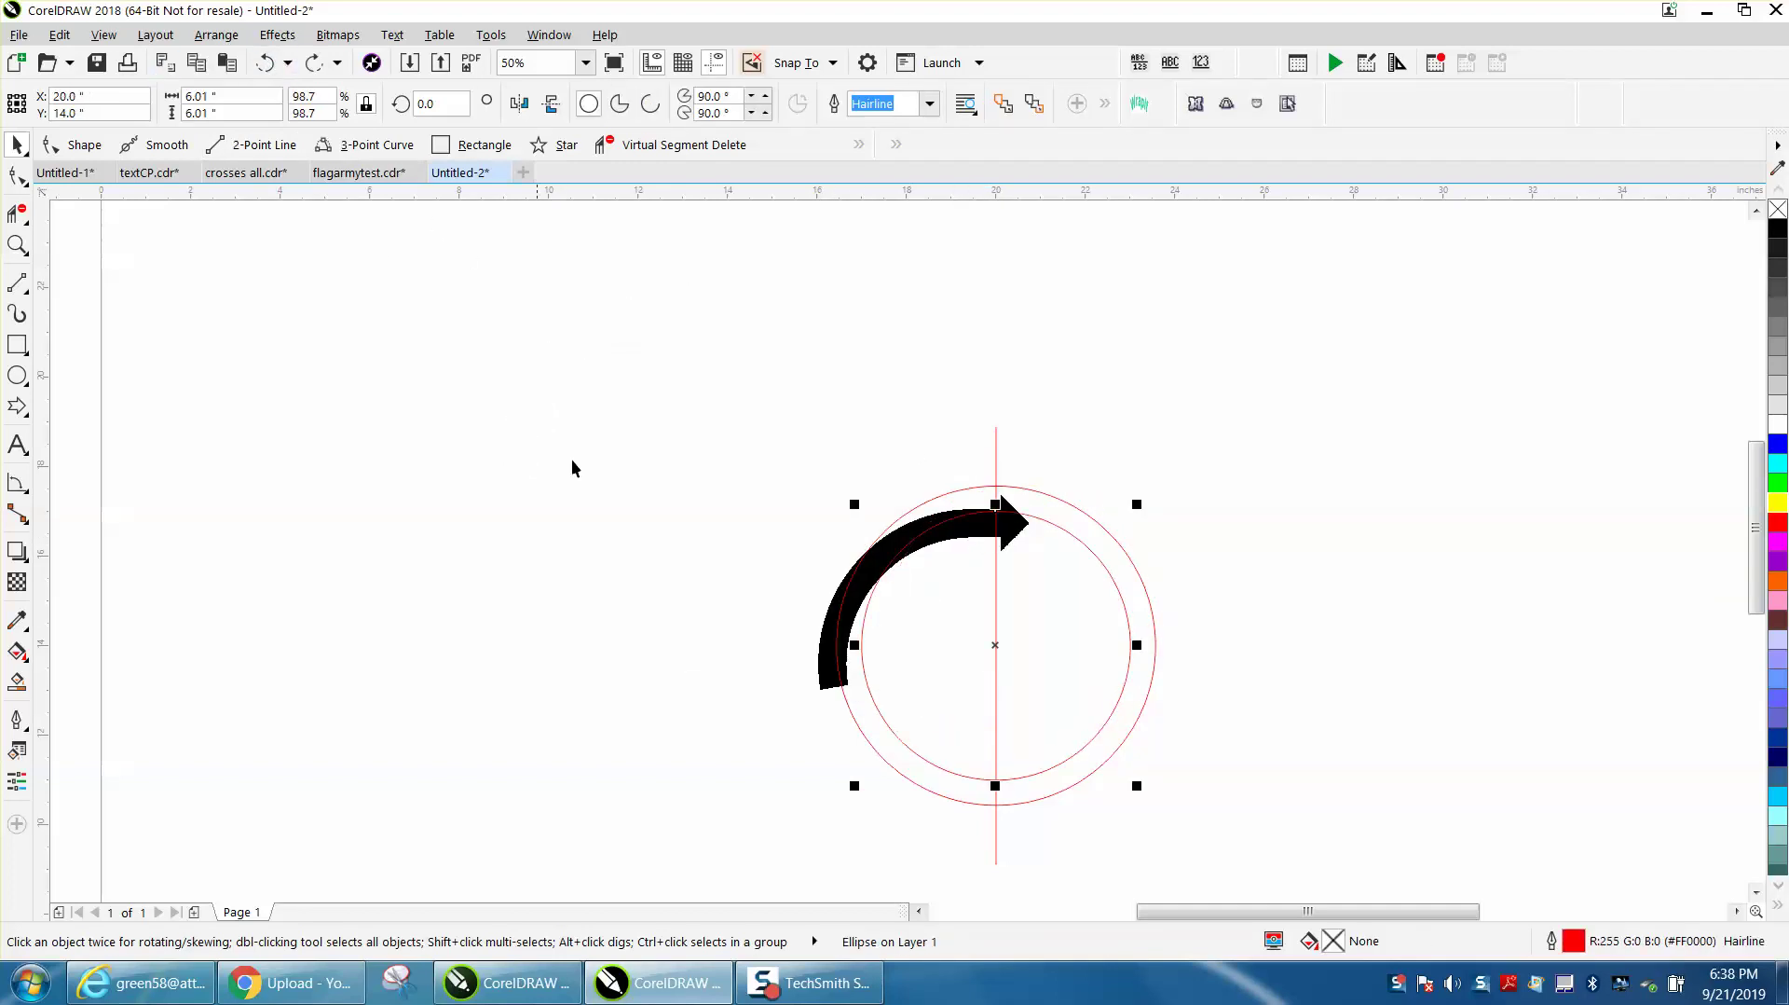
{"action": "left_click", "coordinate": [813, 671]}
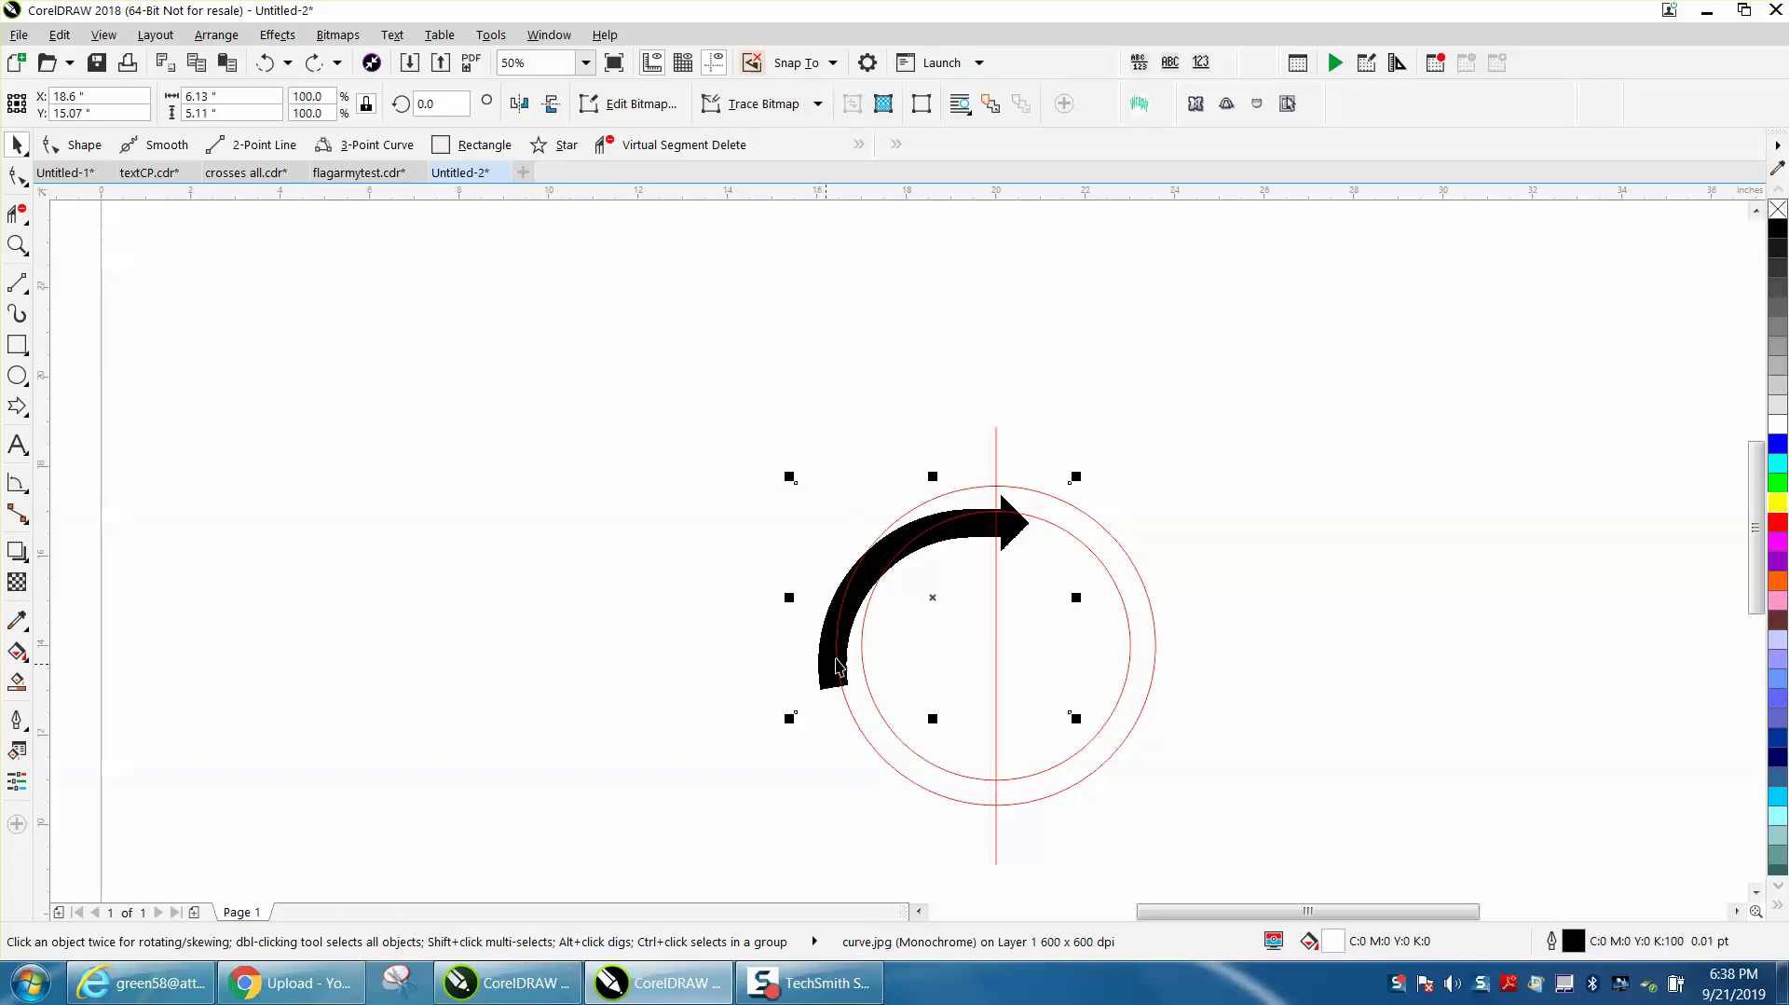
{"action": "left_click_drag", "start_coordinate": [940, 597], "coordinate": [966, 582]}
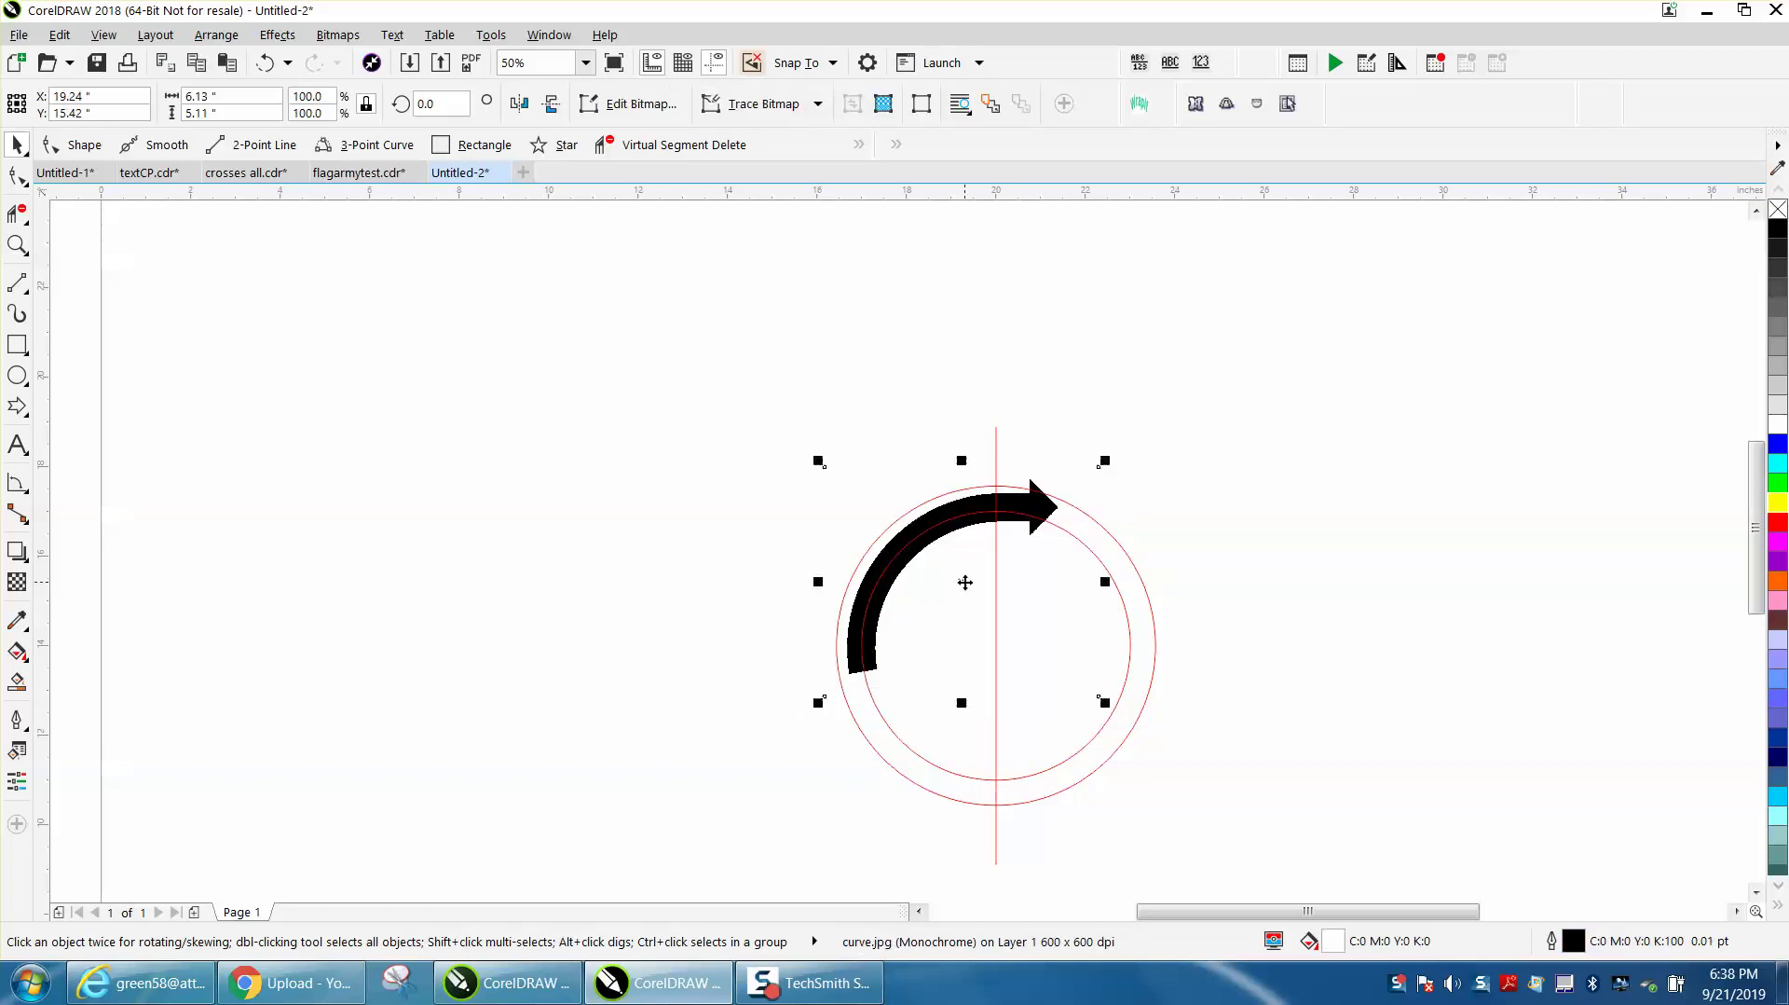
{"action": "left_click", "coordinate": [1065, 449]}
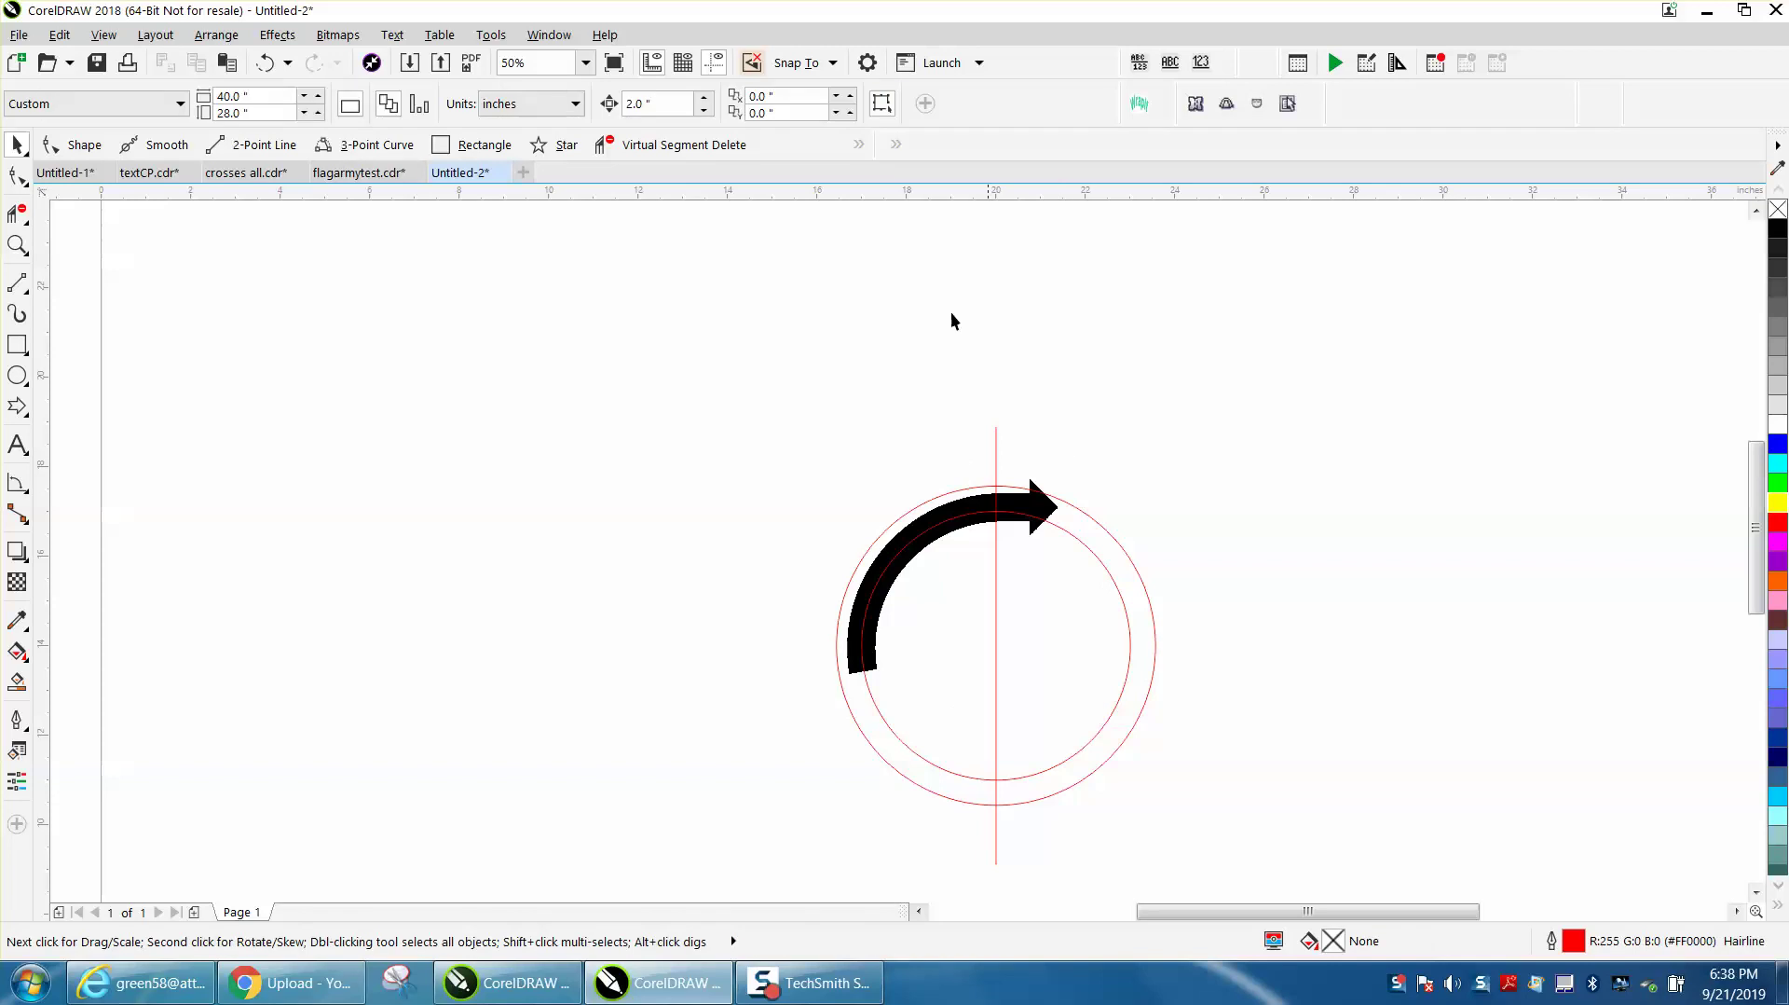
Set the nudge distance to 0.125 inches, undoing the accidental nudge of the inner circle
{"action": "type", "text": ".12"}
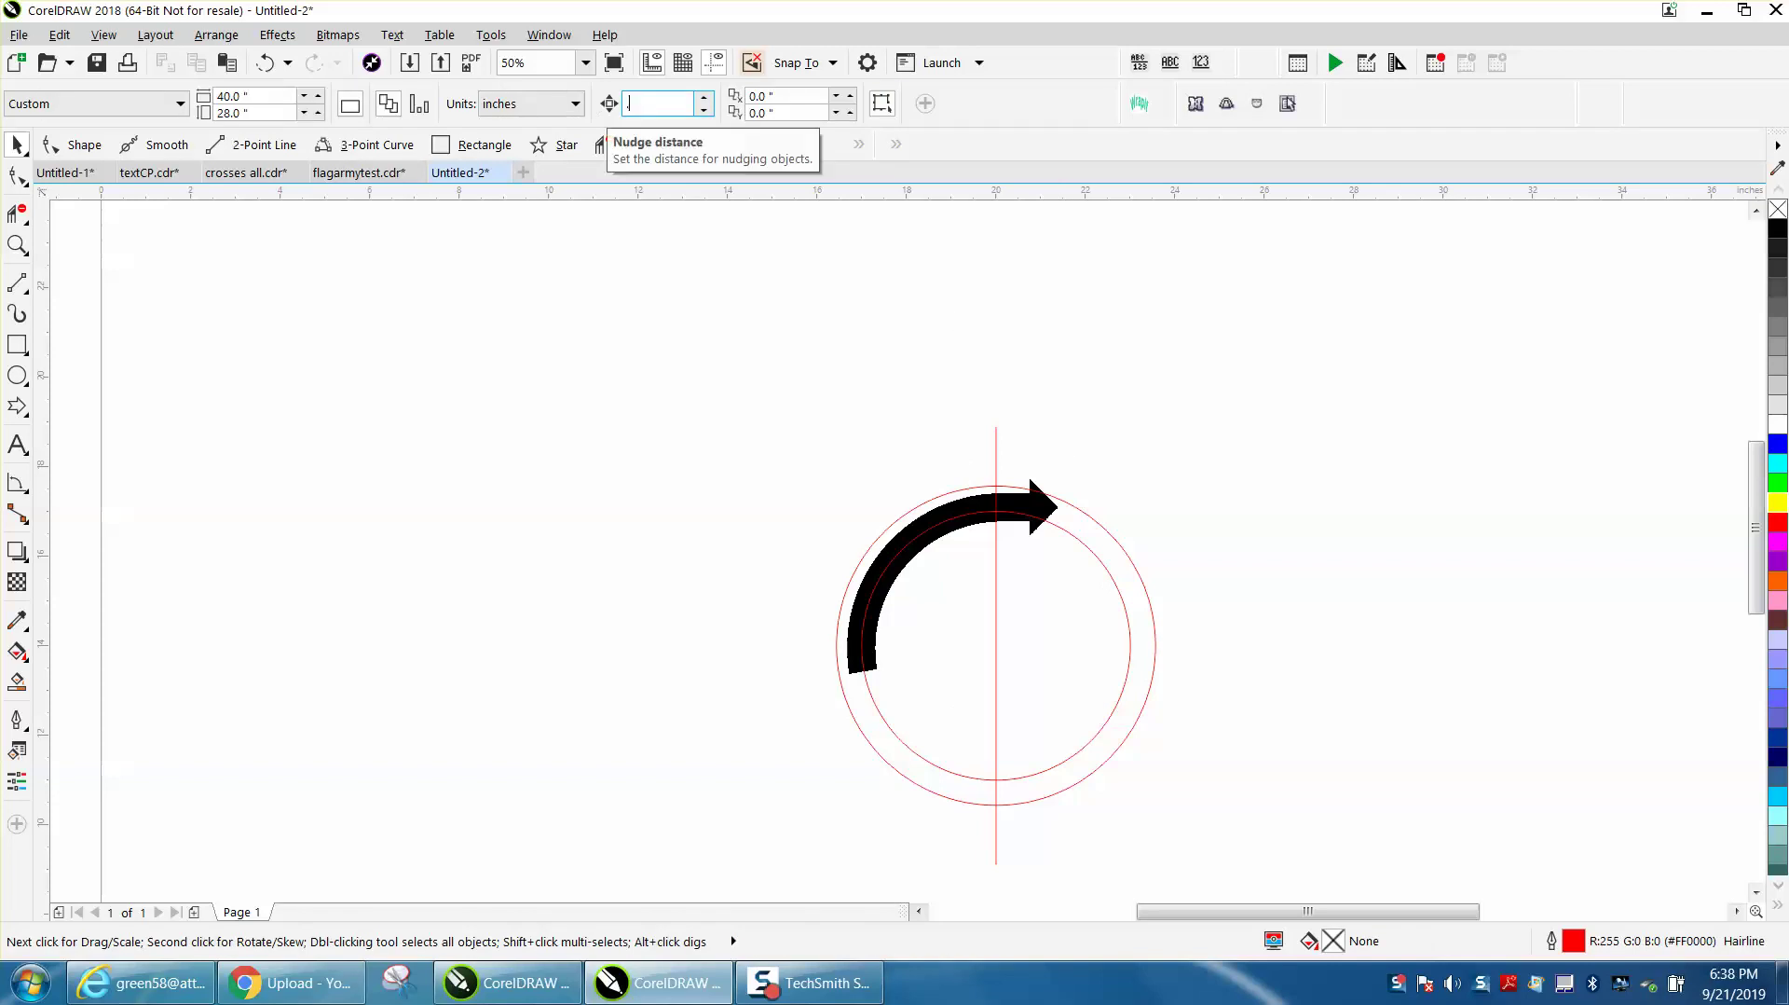
{"action": "type", "text": "5"}
{"action": "key", "text": "Return"}
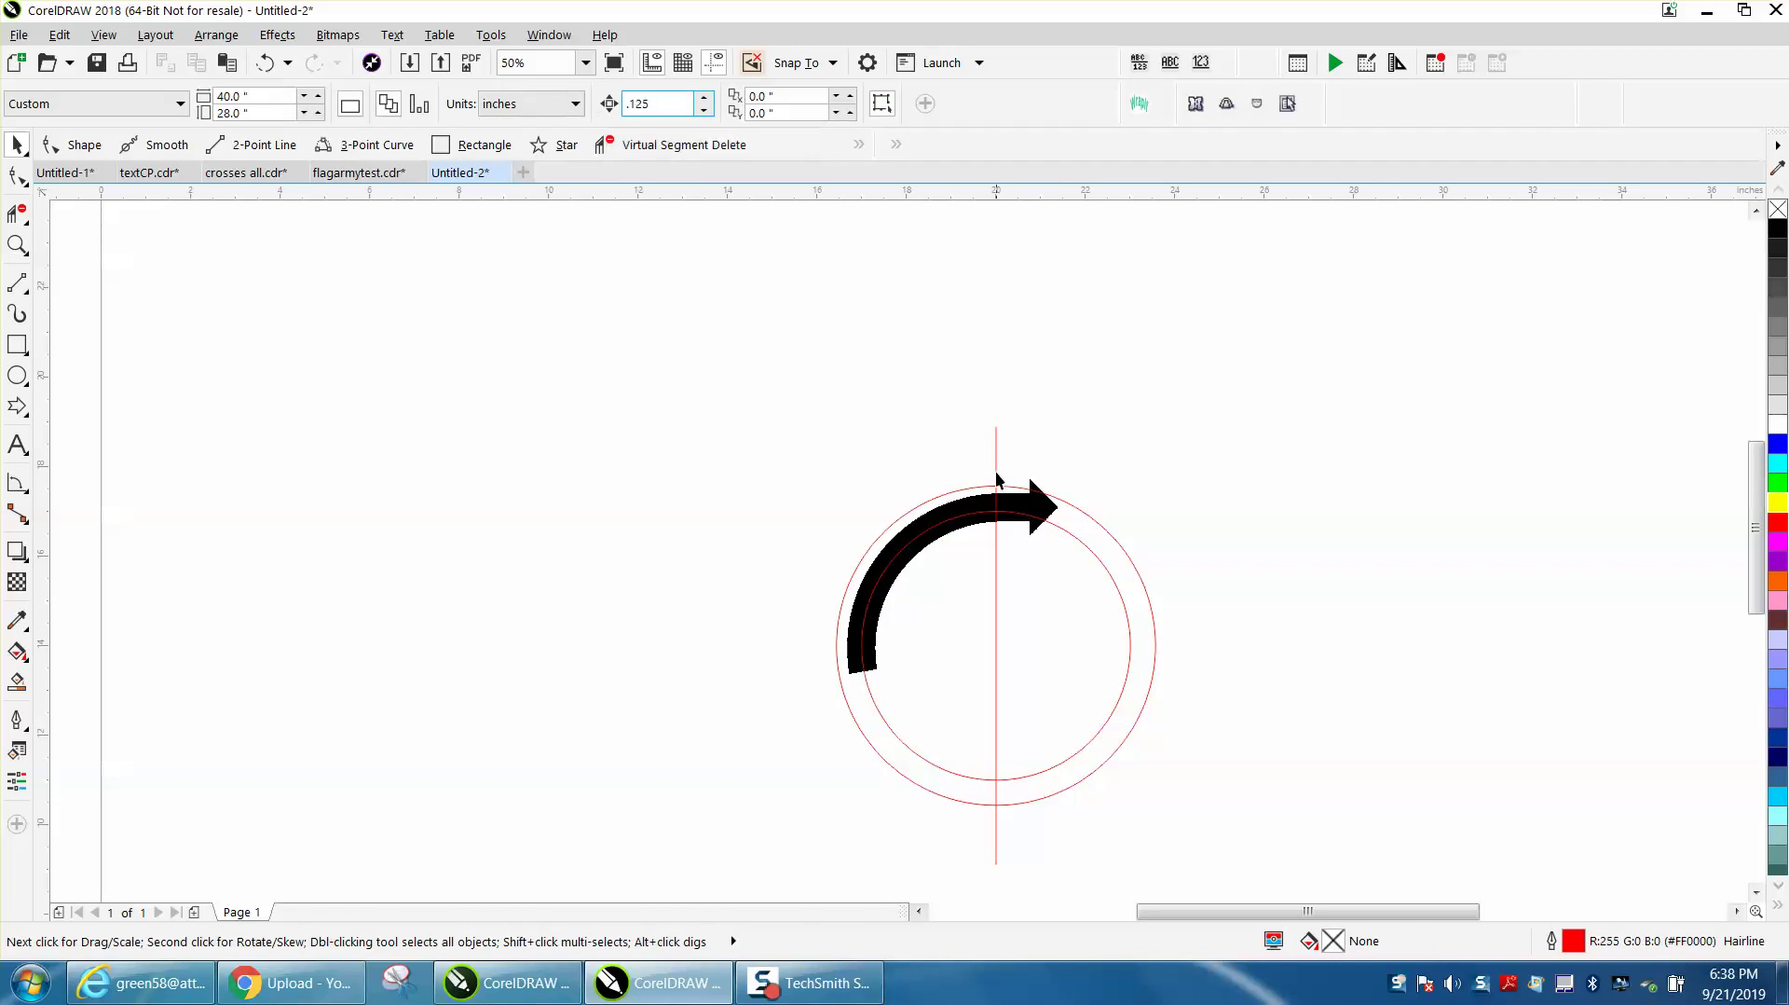
{"action": "left_click", "coordinate": [867, 623]}
{"action": "key", "text": "Left"}
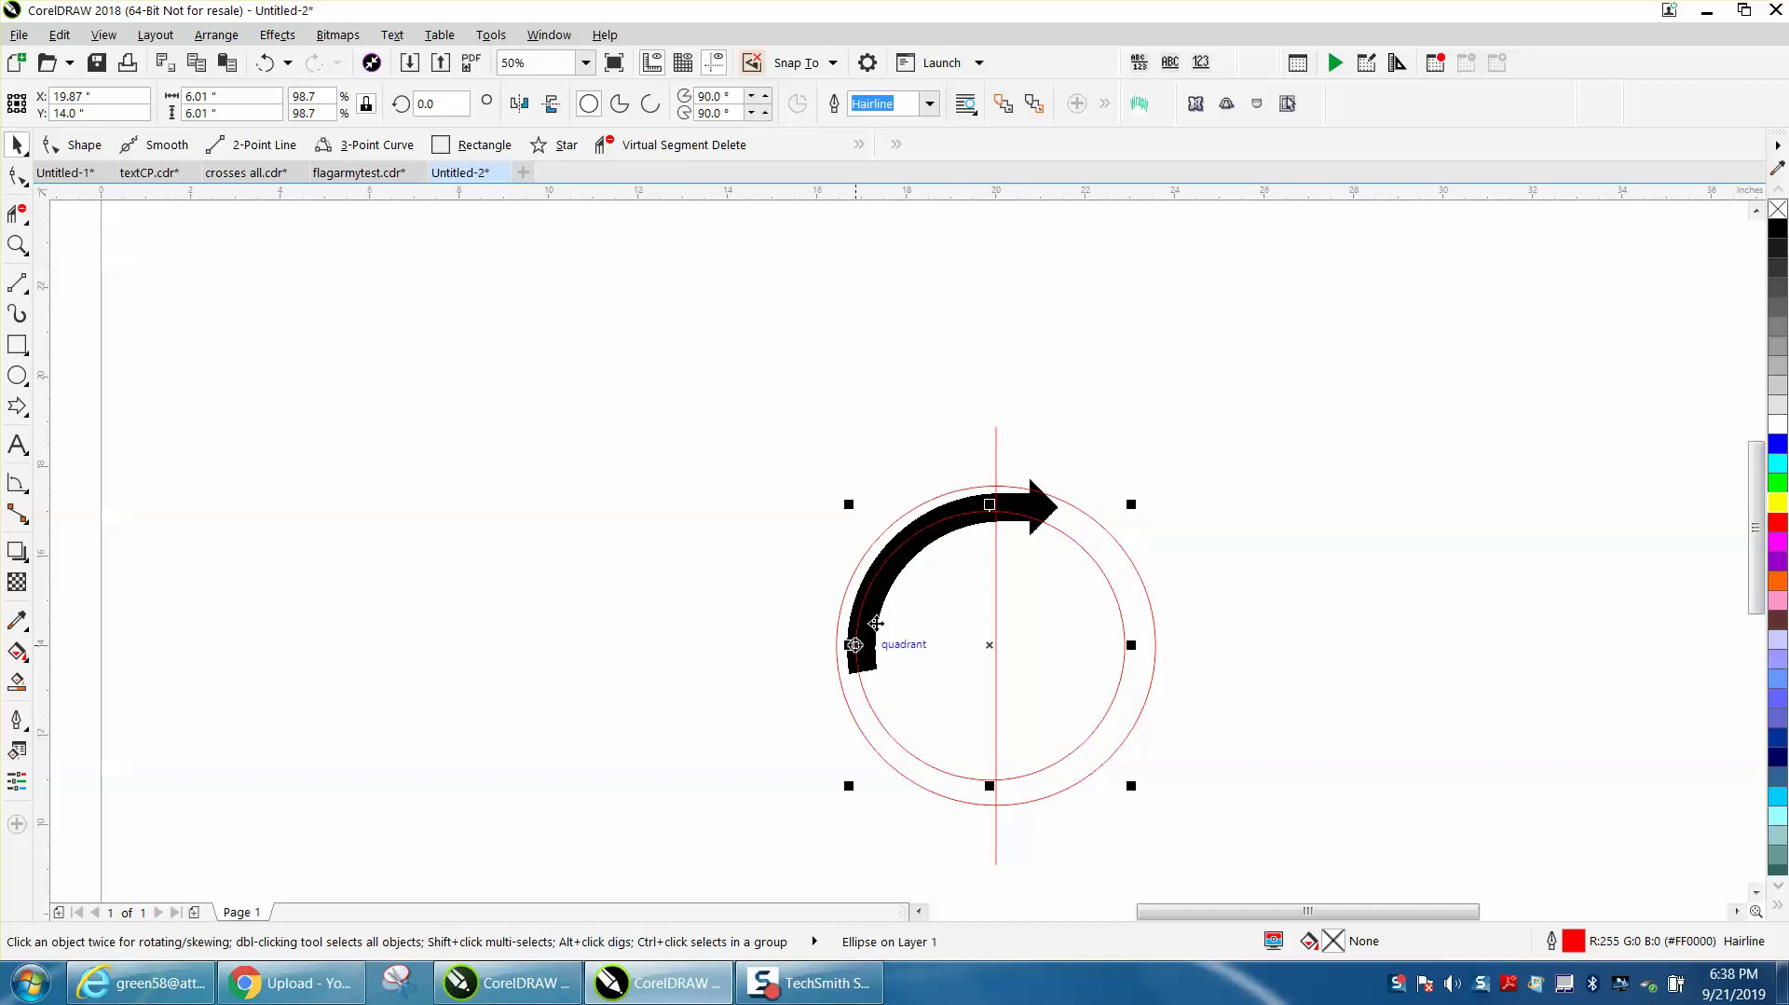
{"action": "left_click", "coordinate": [1060, 485]}
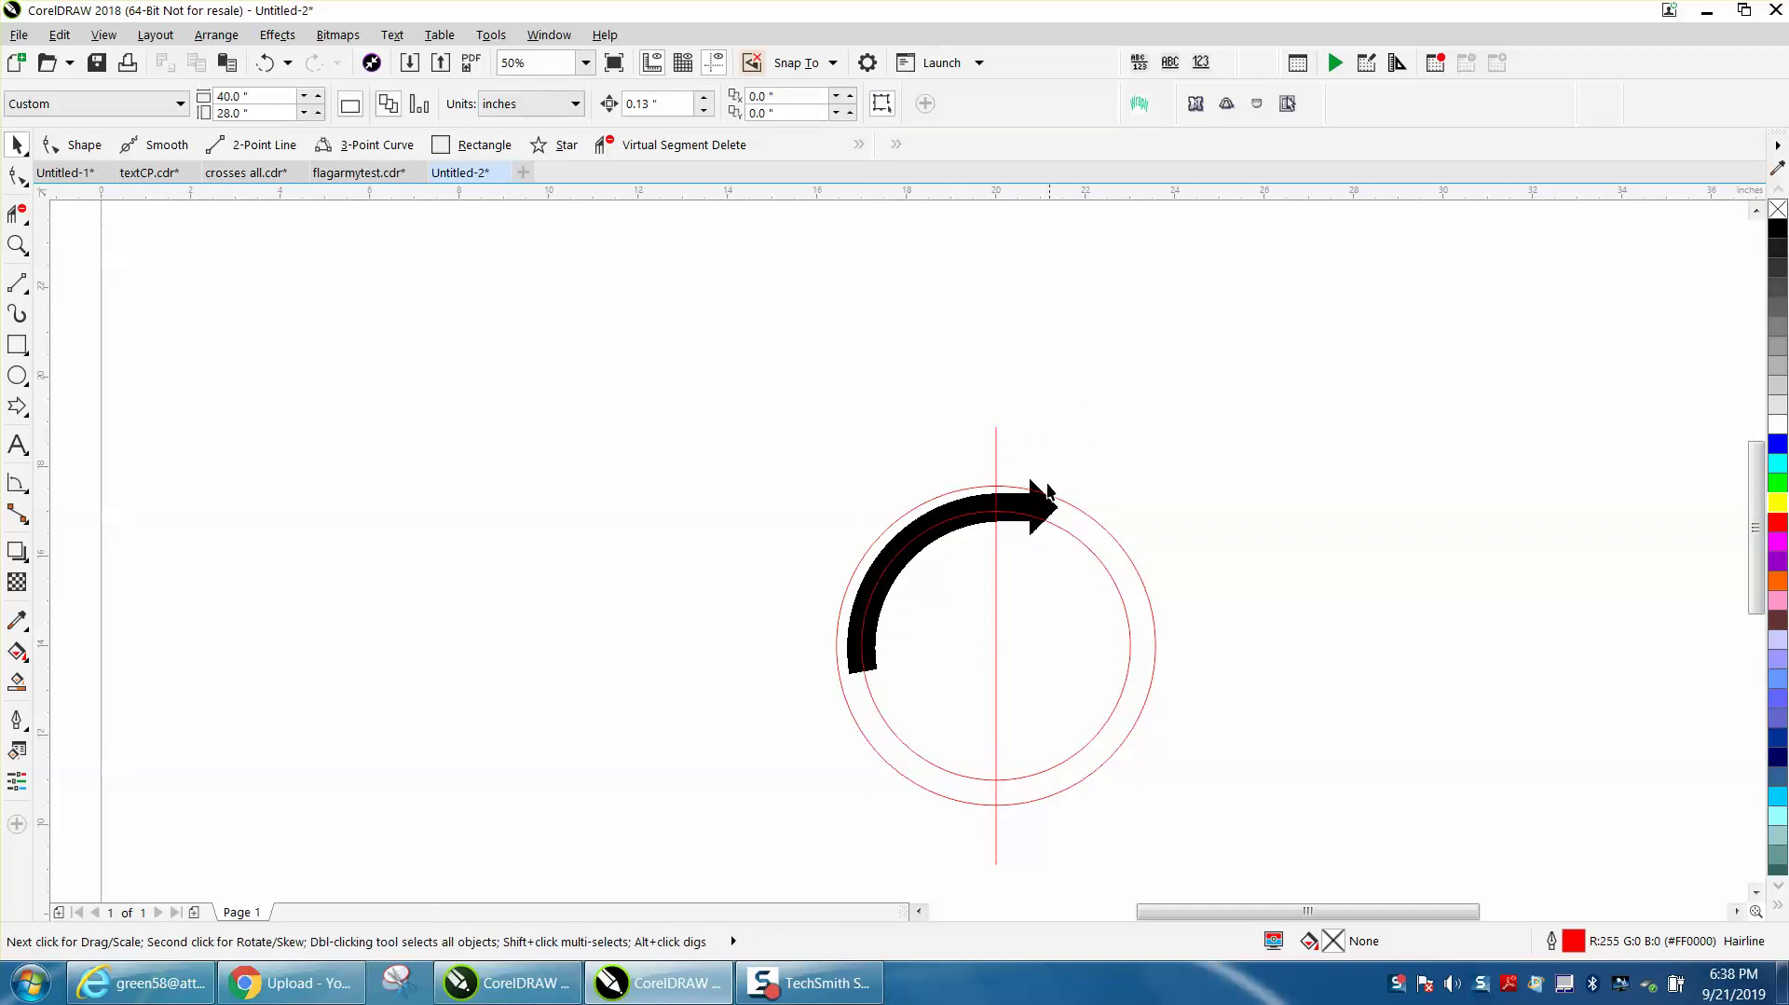
Nudge the arrow bitmap to X 18.99, Y 15.54 inches so its curve lines up with the two circles
{"action": "left_click", "coordinate": [1041, 488]}
{"action": "key", "text": "Left"}
{"action": "key", "text": "Left"}
{"action": "key", "text": "Left"}
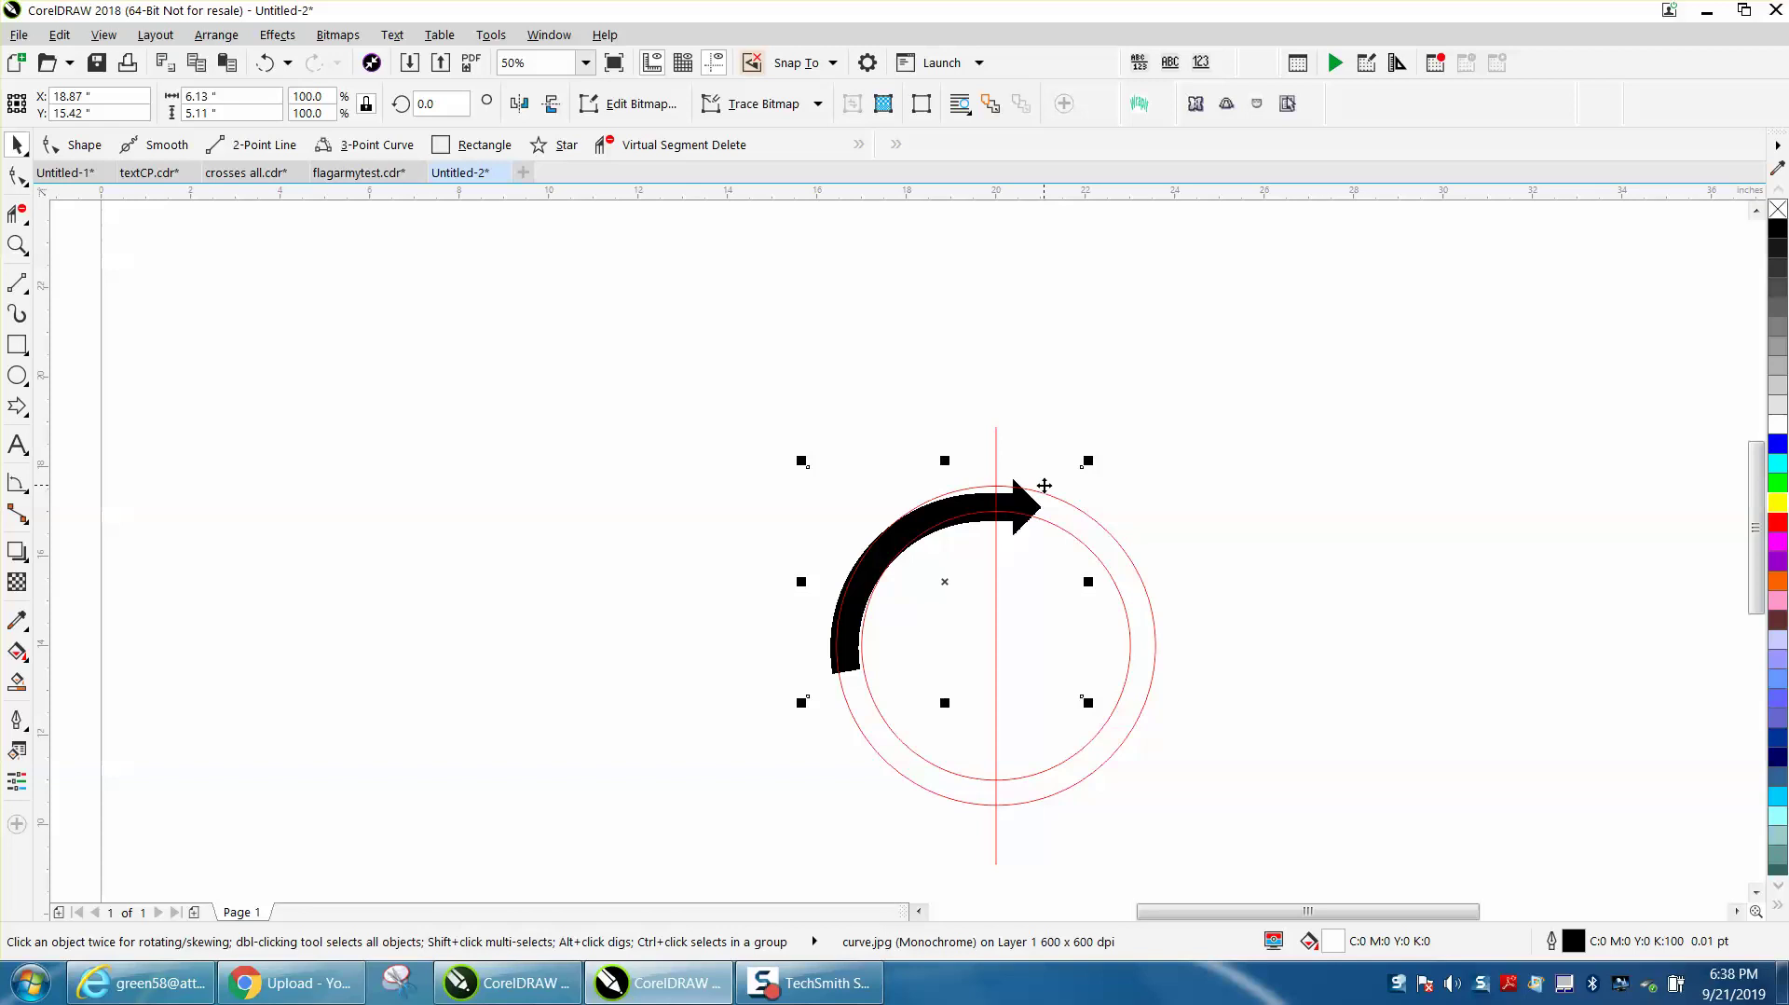
{"action": "key", "text": "Up"}
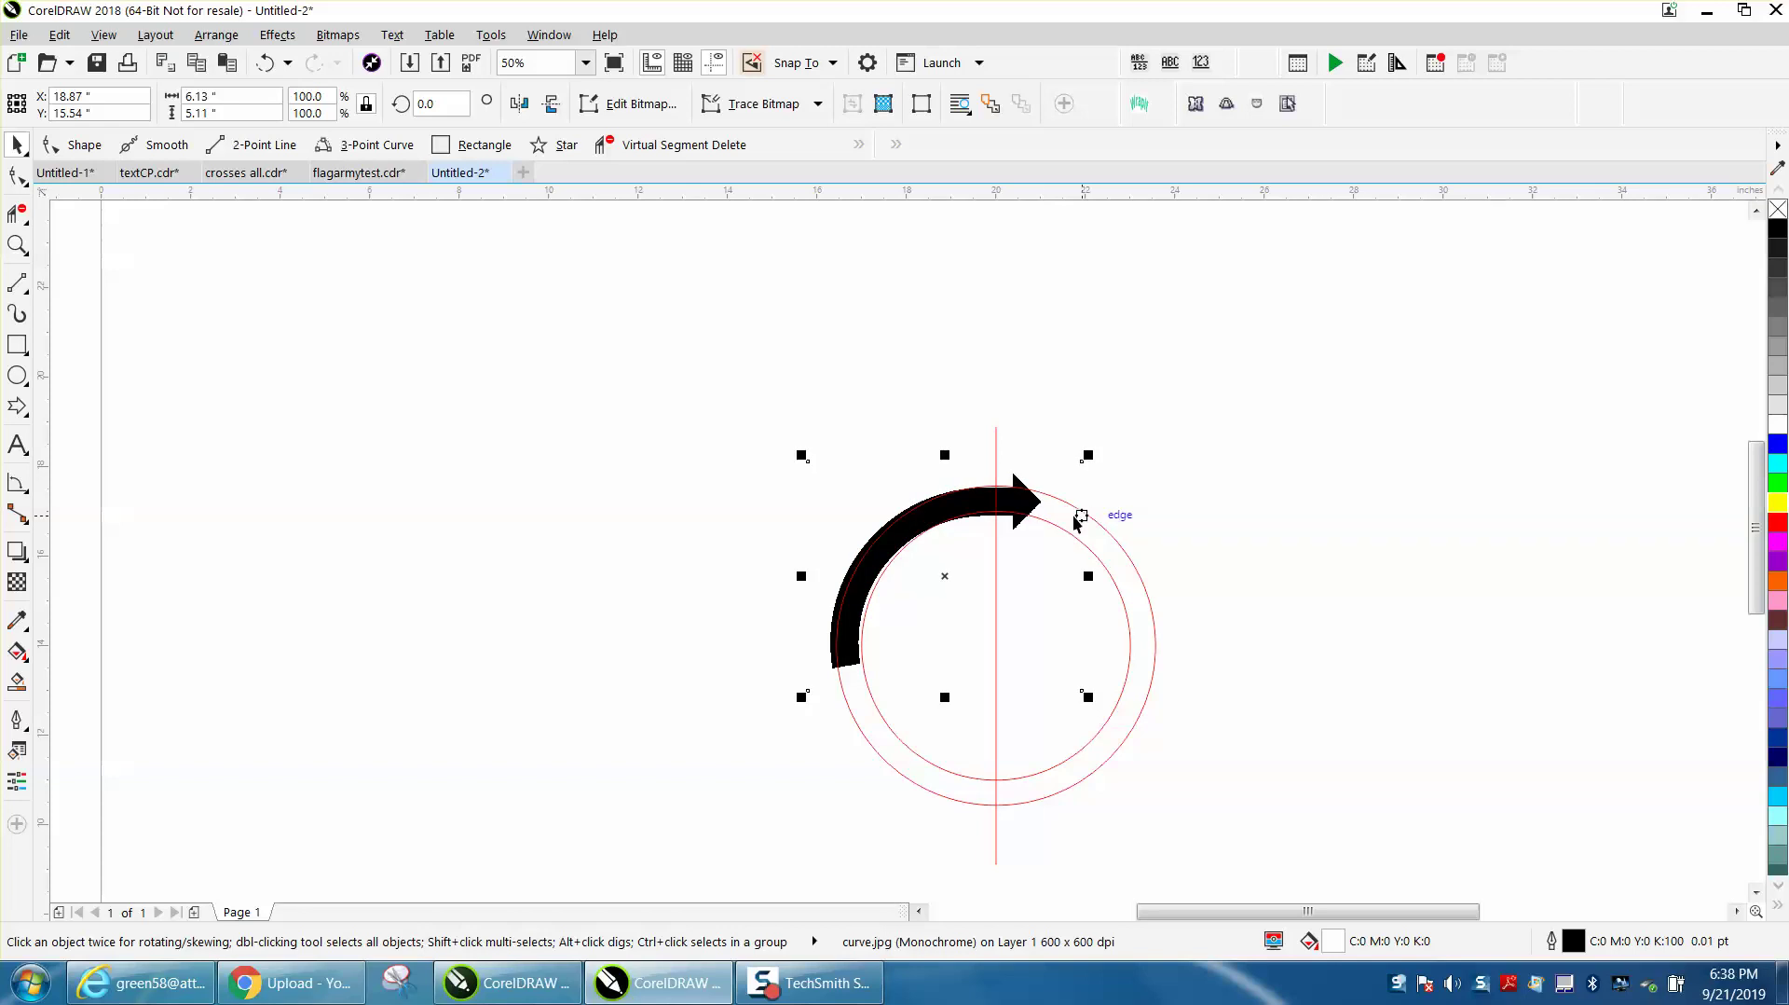
{"action": "key", "text": "Right"}
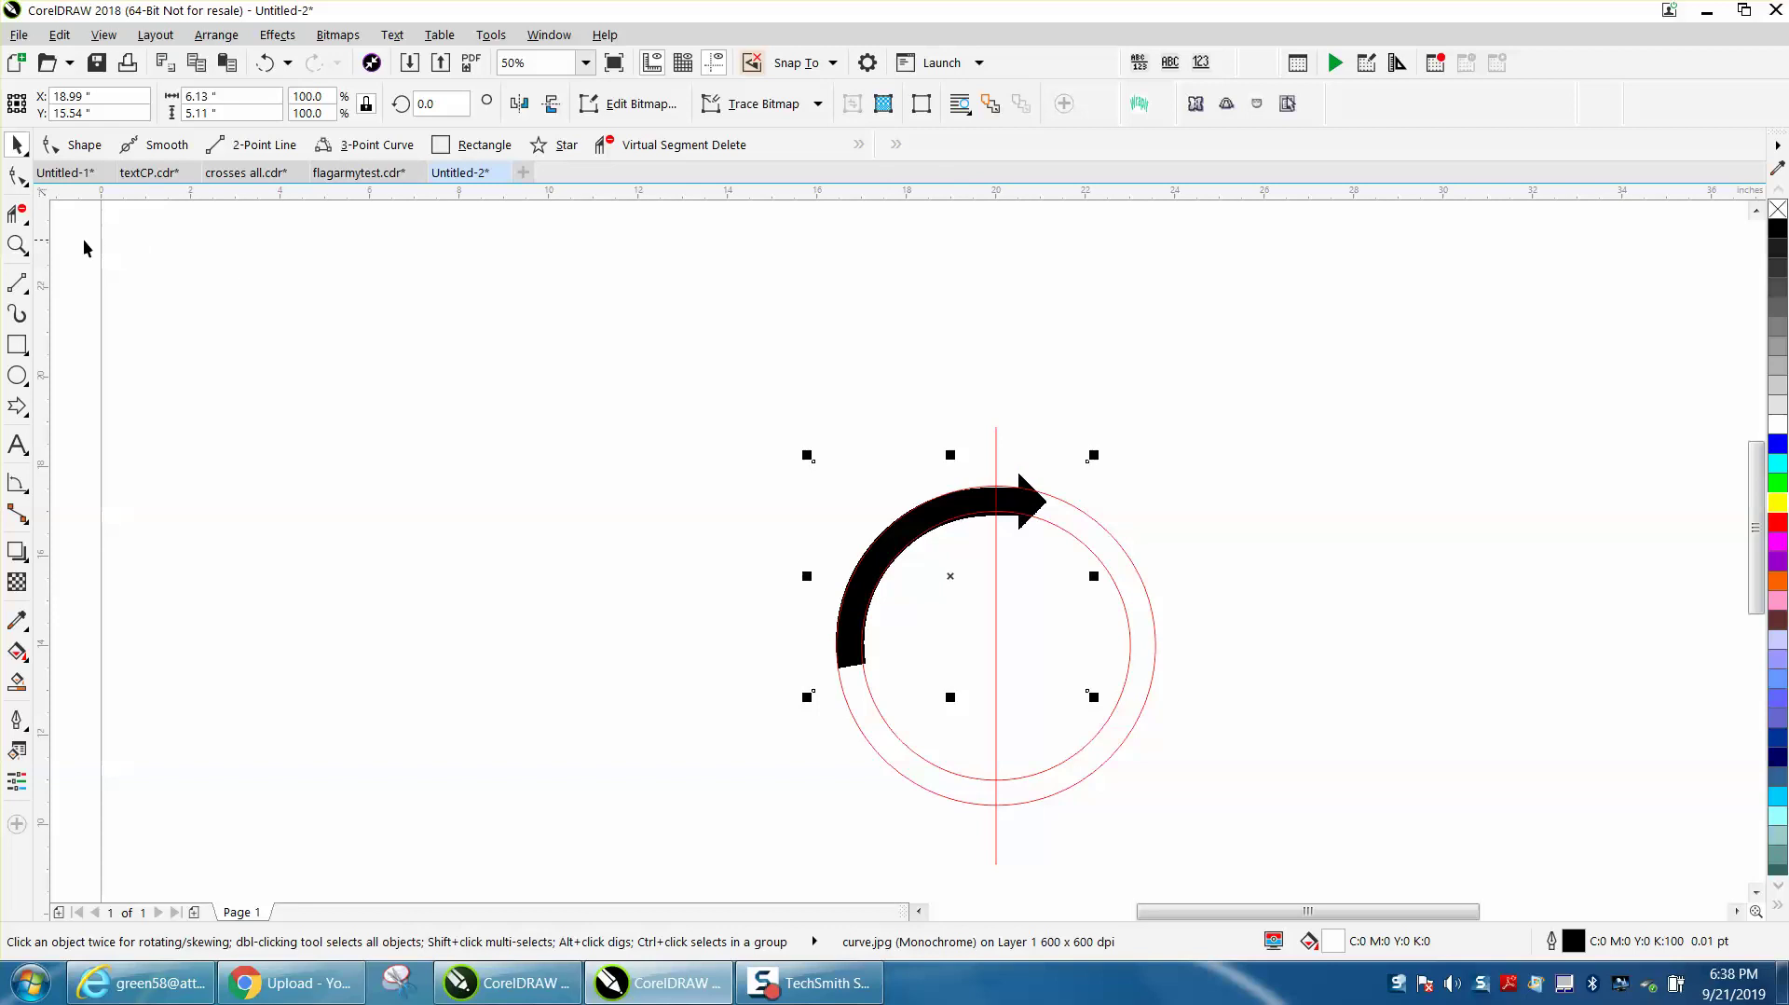
{"action": "left_click", "coordinate": [17, 244]}
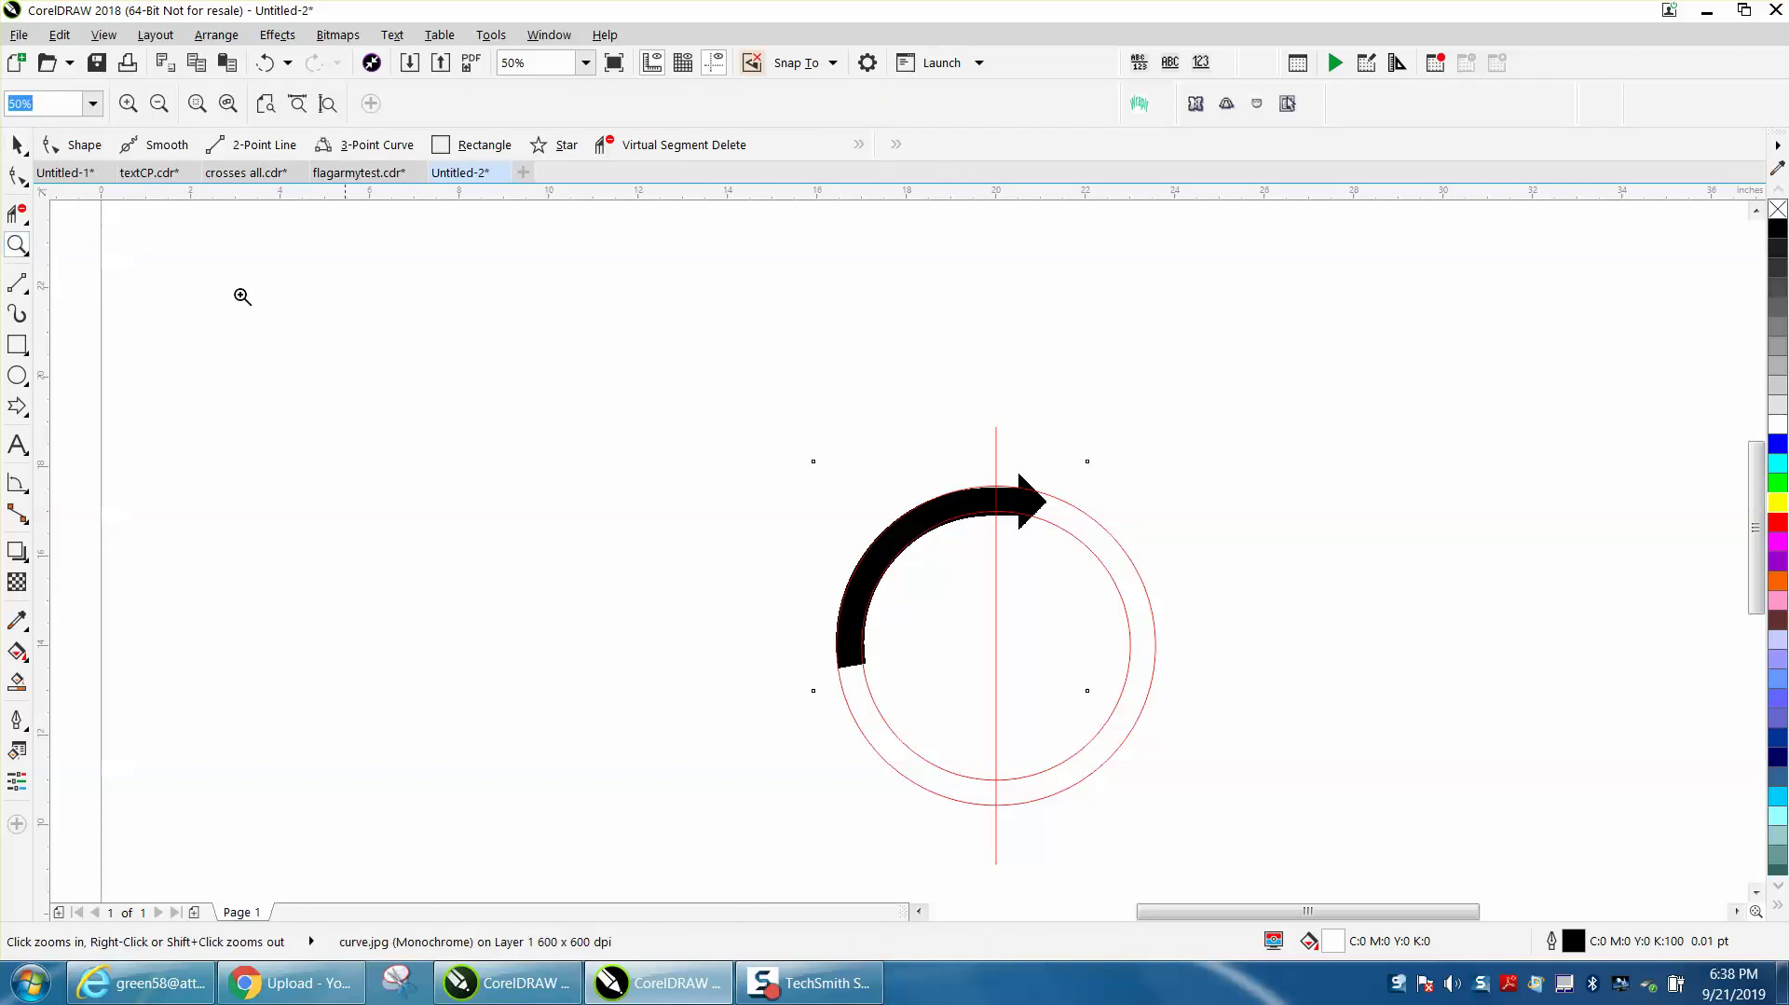
{"action": "left_click", "coordinate": [16, 144]}
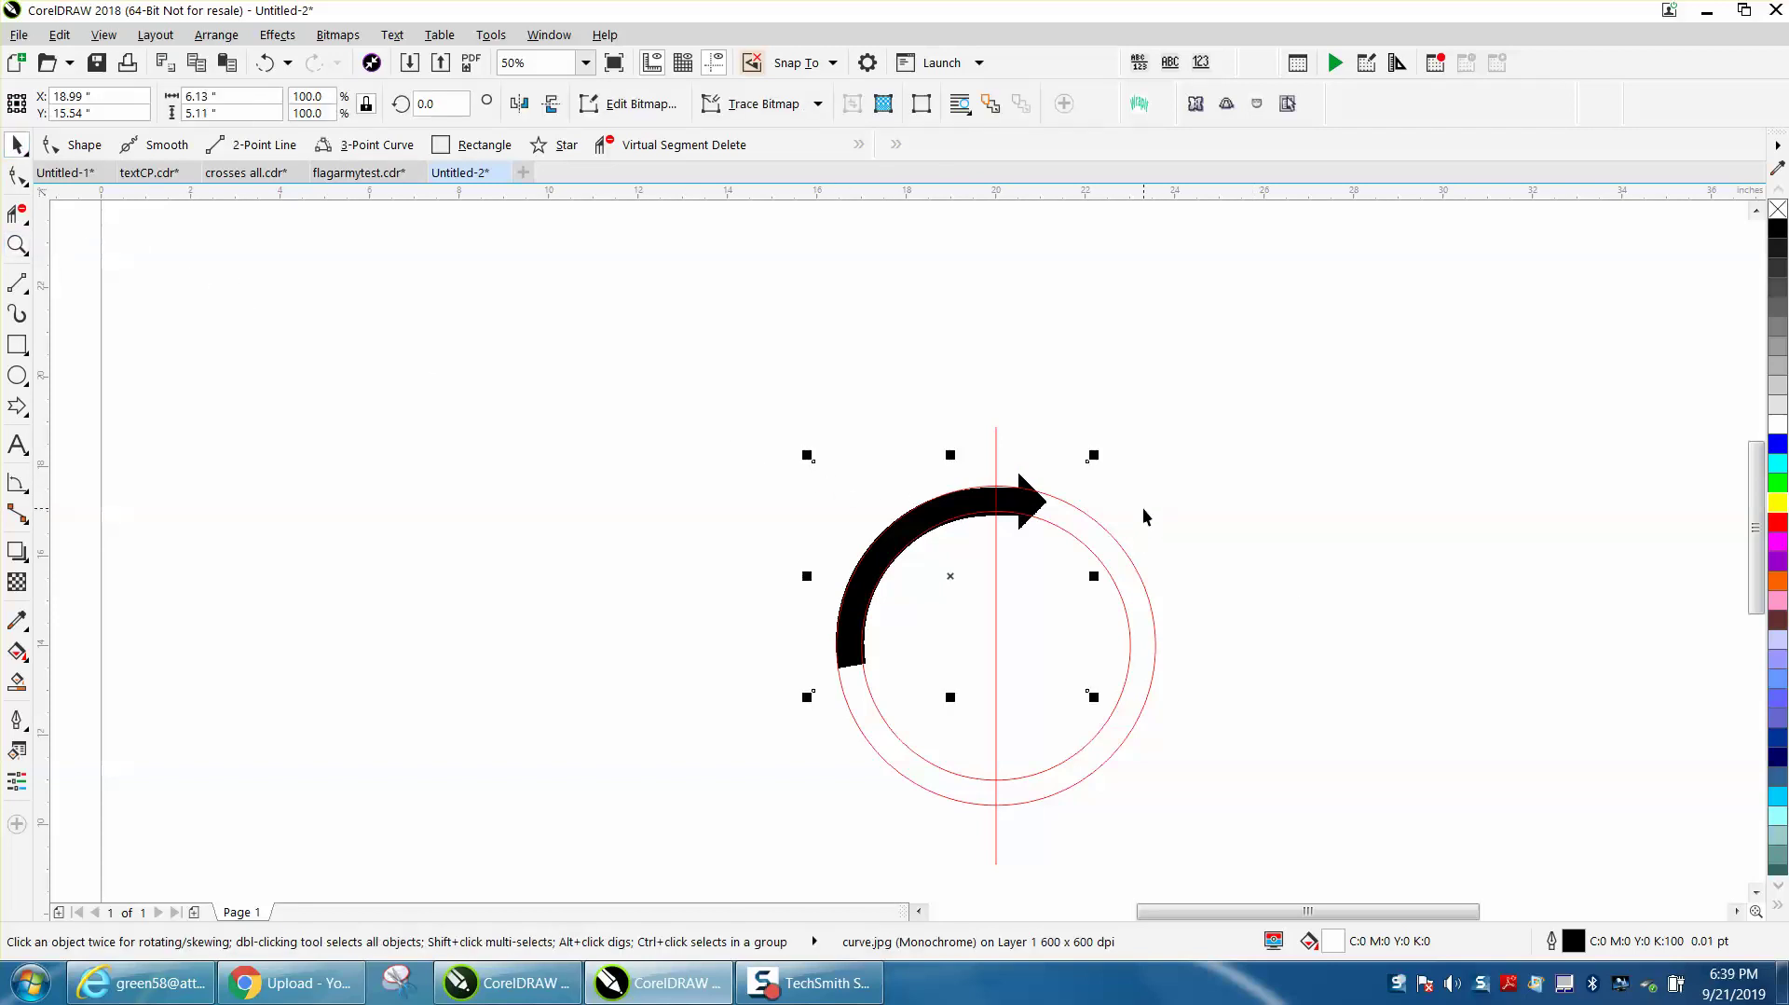
{"action": "left_click_drag", "start_coordinate": [1144, 508], "coordinate": [1102, 604]}
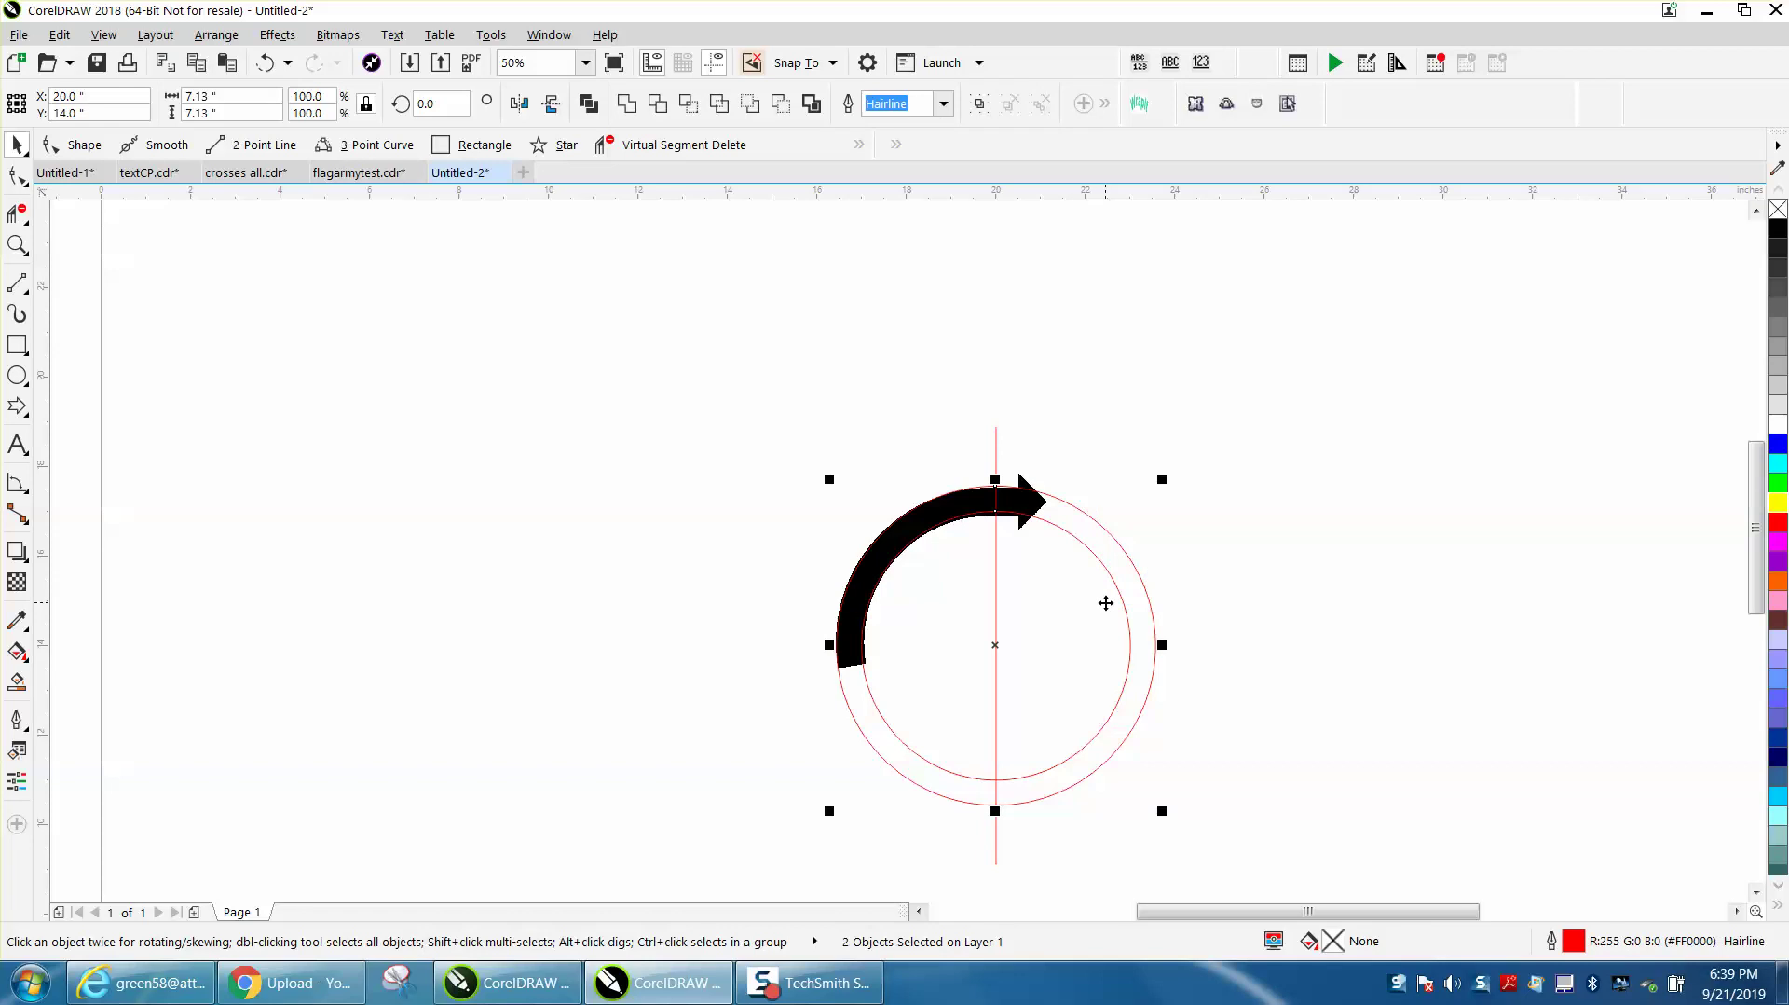
{"action": "left_click", "coordinate": [1282, 463]}
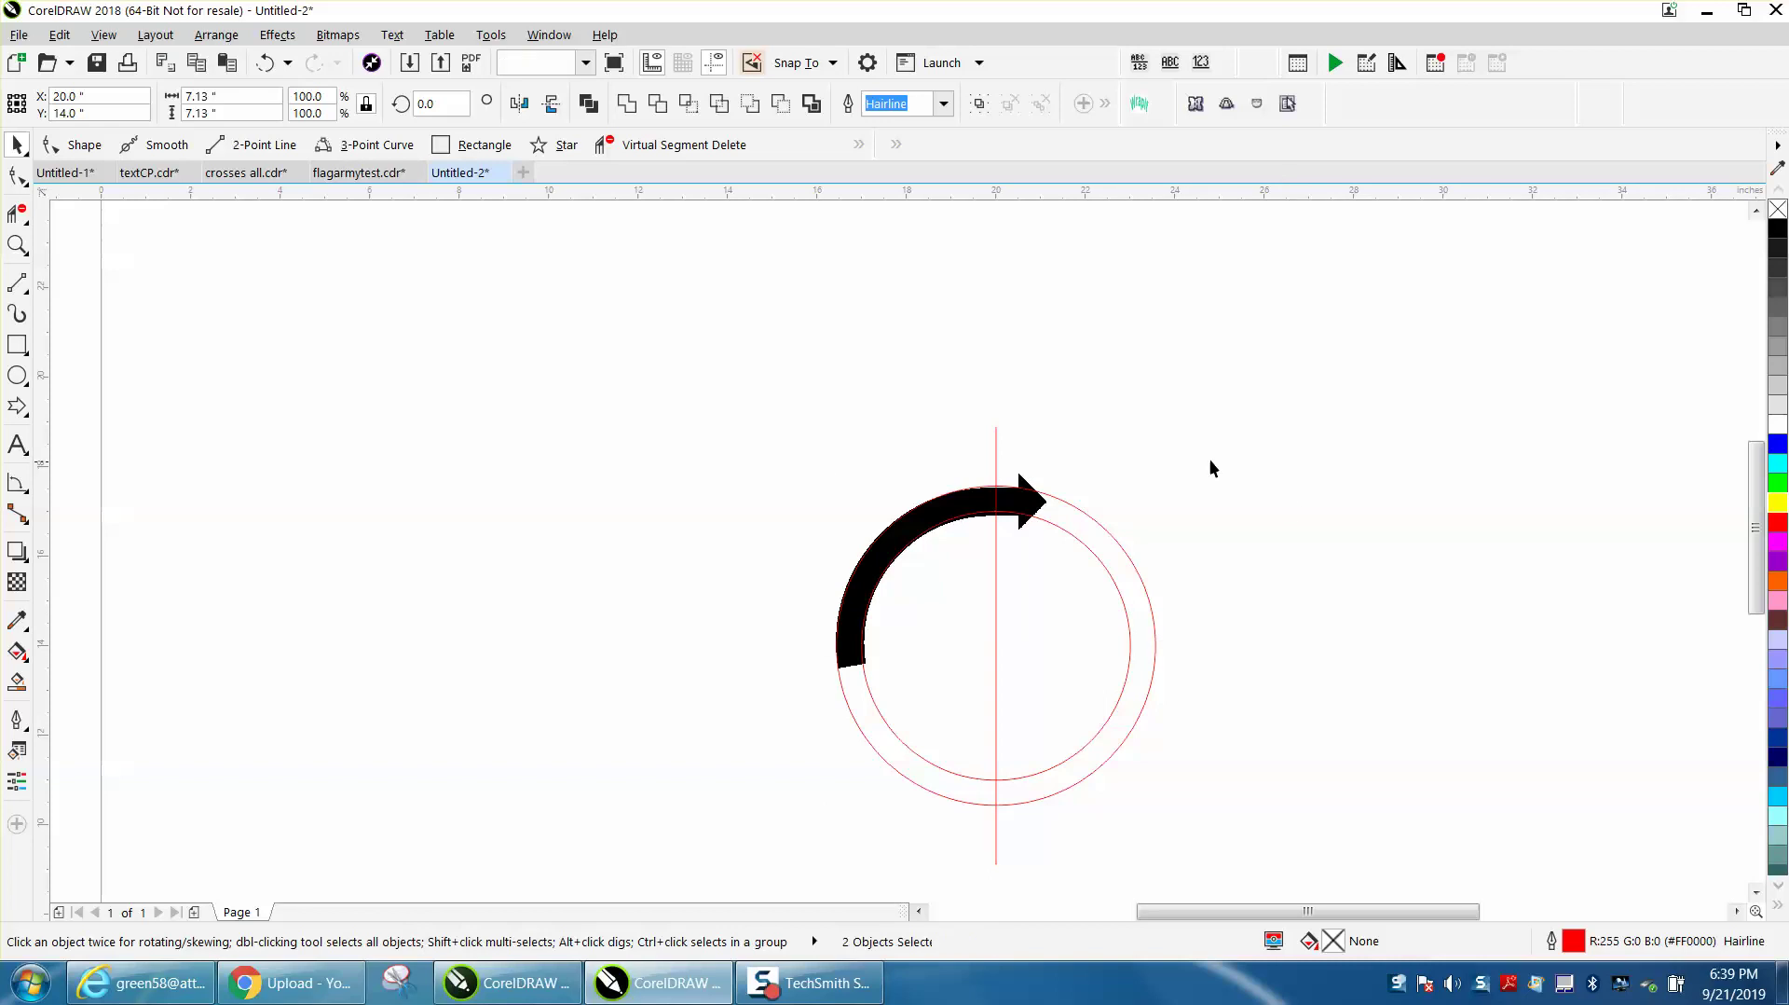
Nudge the vertical center line to X 20.12, Y 13.88 inches
{"action": "left_click", "coordinate": [996, 444]}
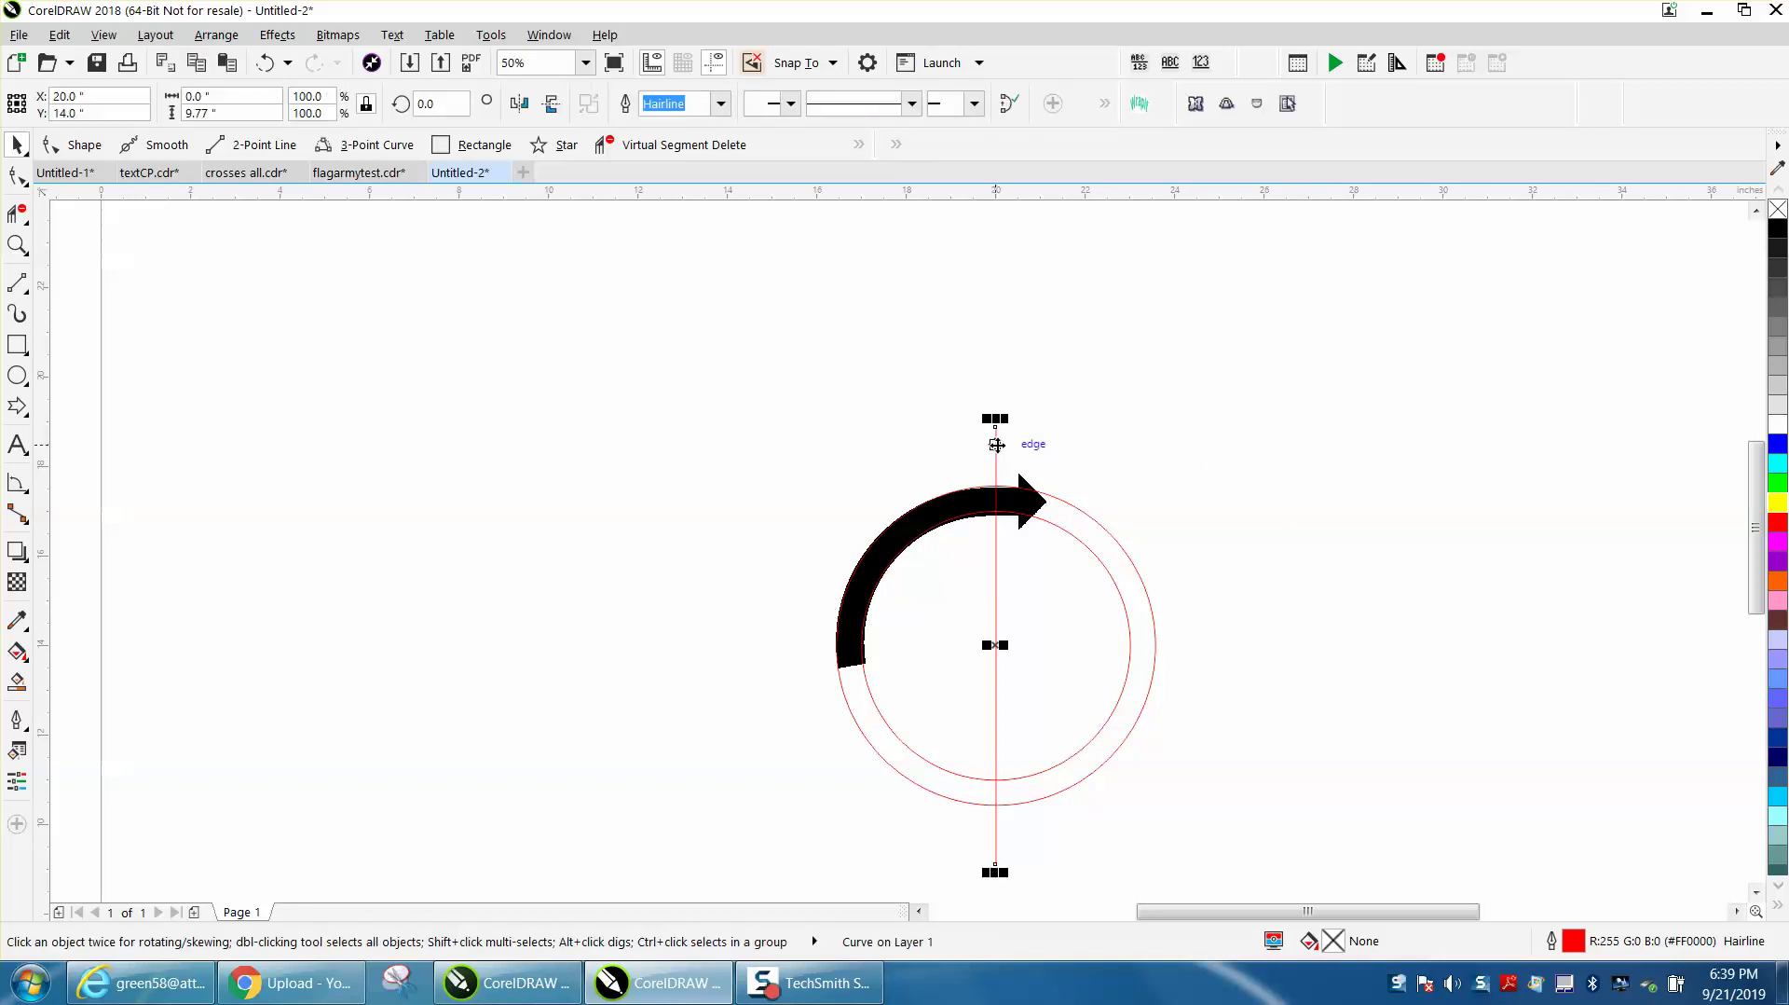
{"action": "key", "text": "Right"}
{"action": "key", "text": "Right"}
{"action": "key", "text": "Right"}
{"action": "key", "text": "Right"}
{"action": "key", "text": "Right"}
{"action": "key", "text": "Down"}
{"action": "key", "text": "Left"}
{"action": "key", "text": "Left"}
{"action": "key", "text": "Left"}
{"action": "key", "text": "Left"}
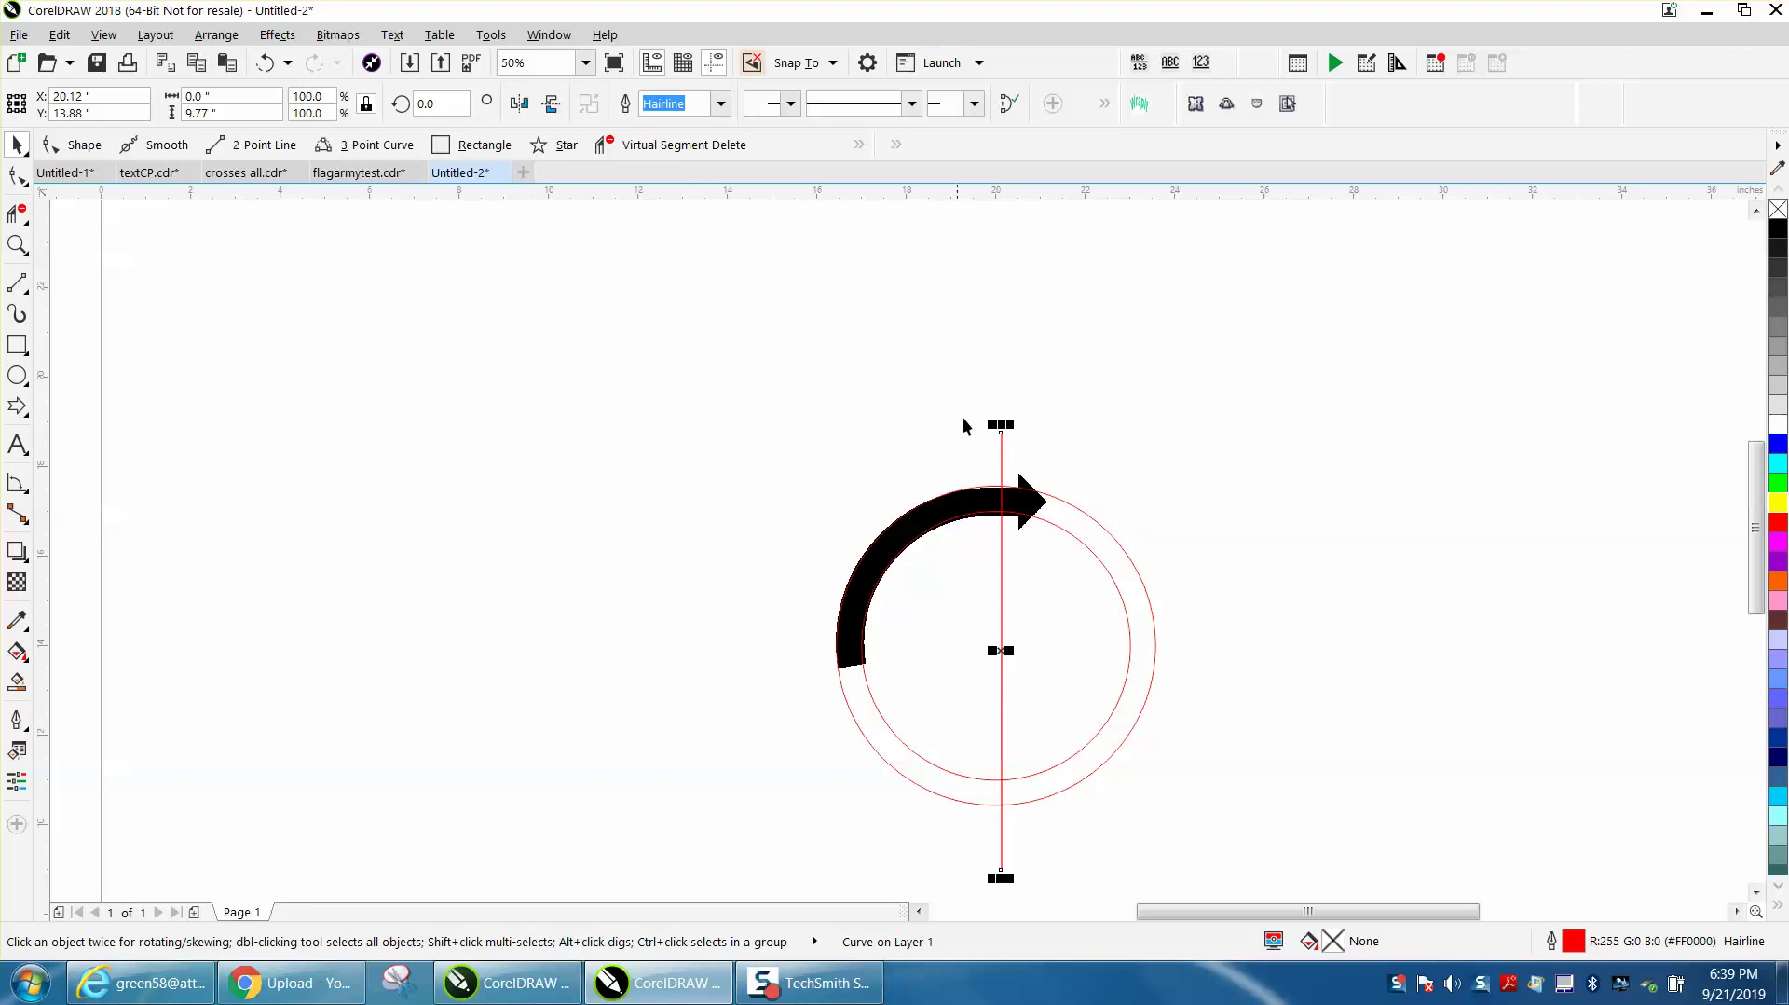
Make a copy of the vertical line rotated to about 97.4 degrees, aligned with the arrow's tail end
{"action": "left_click", "coordinate": [1003, 649]}
{"action": "left_click_drag", "start_coordinate": [998, 420], "coordinate": [805, 676]}
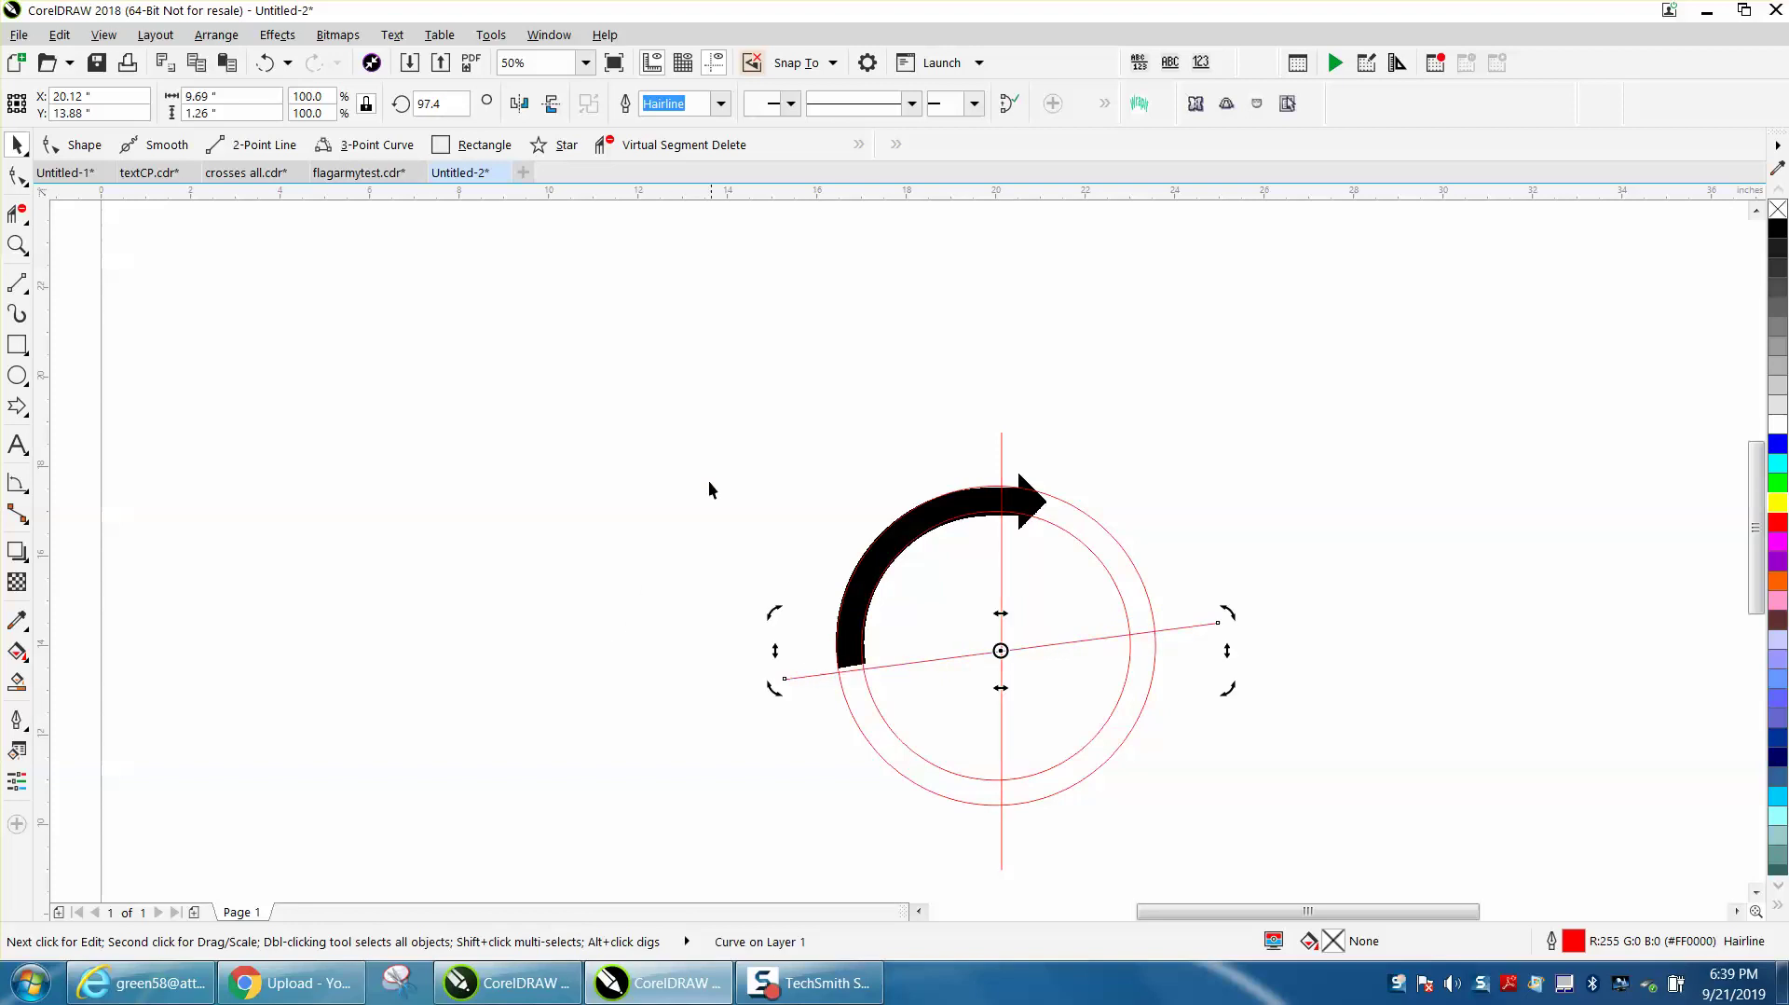
{"action": "left_click", "coordinate": [870, 448]}
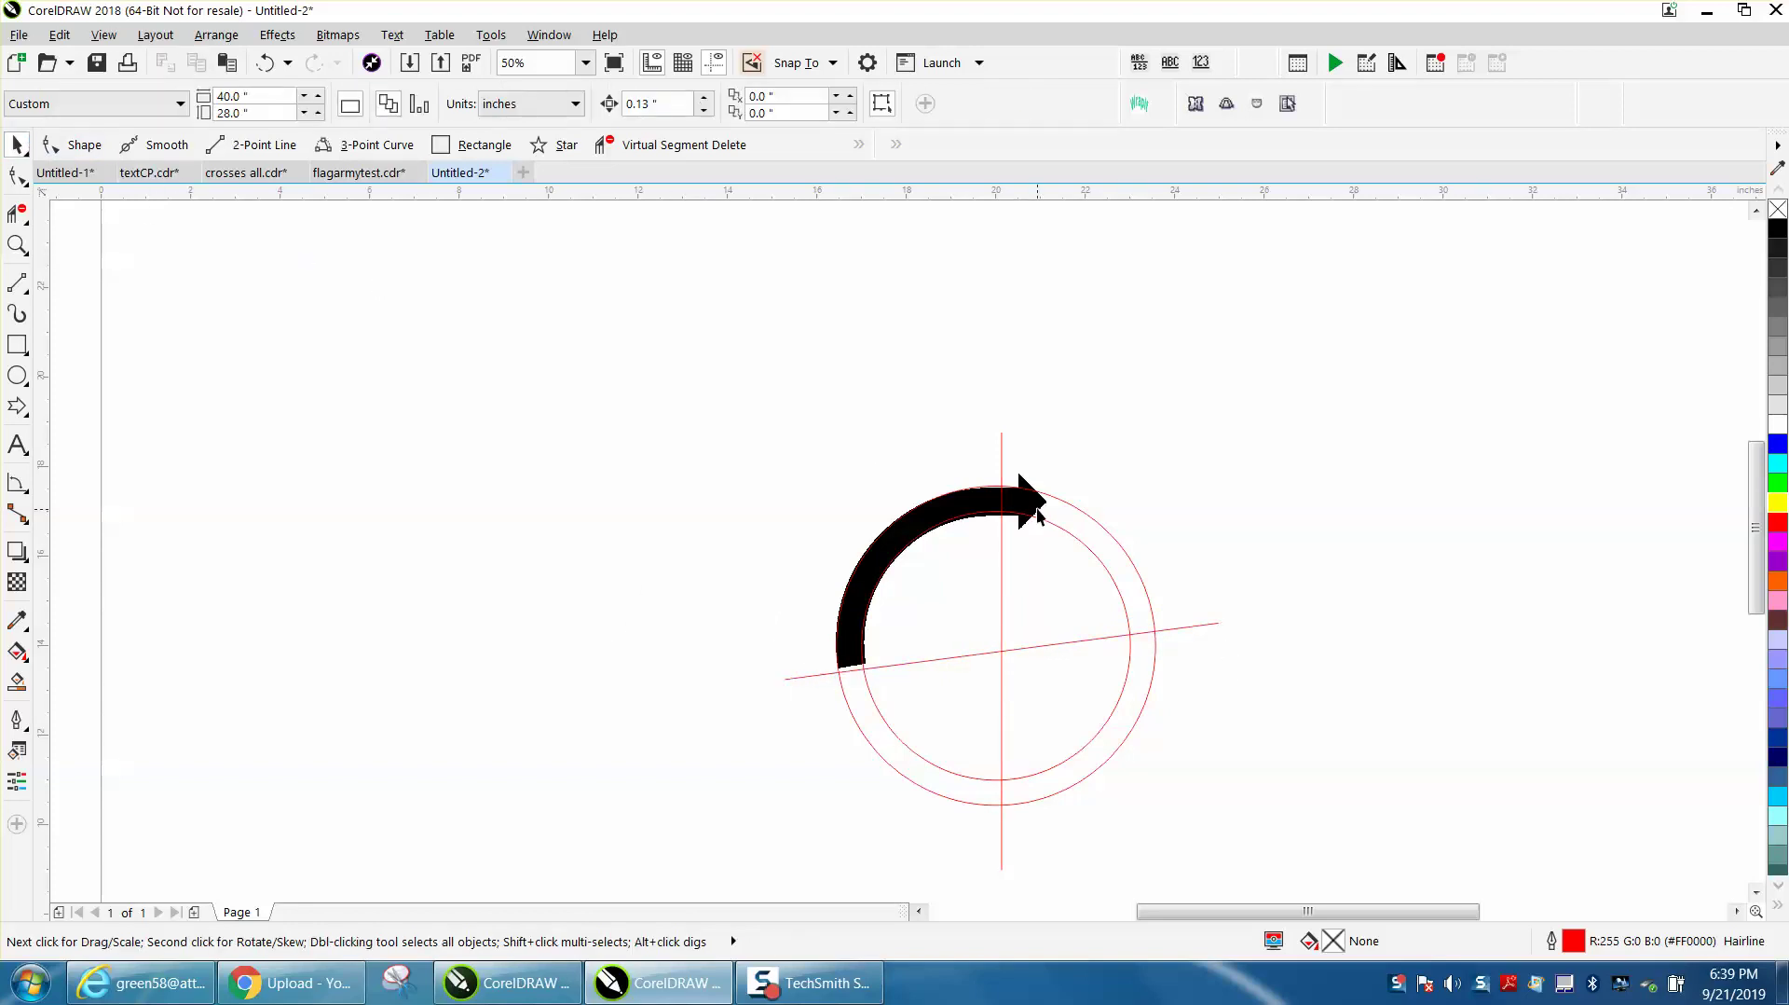
Move the arrow bitmap clear of the circles and Smart Fill the upper-left ring section between the two lines with black
{"action": "left_click_drag", "start_coordinate": [1027, 485], "coordinate": [1395, 303]}
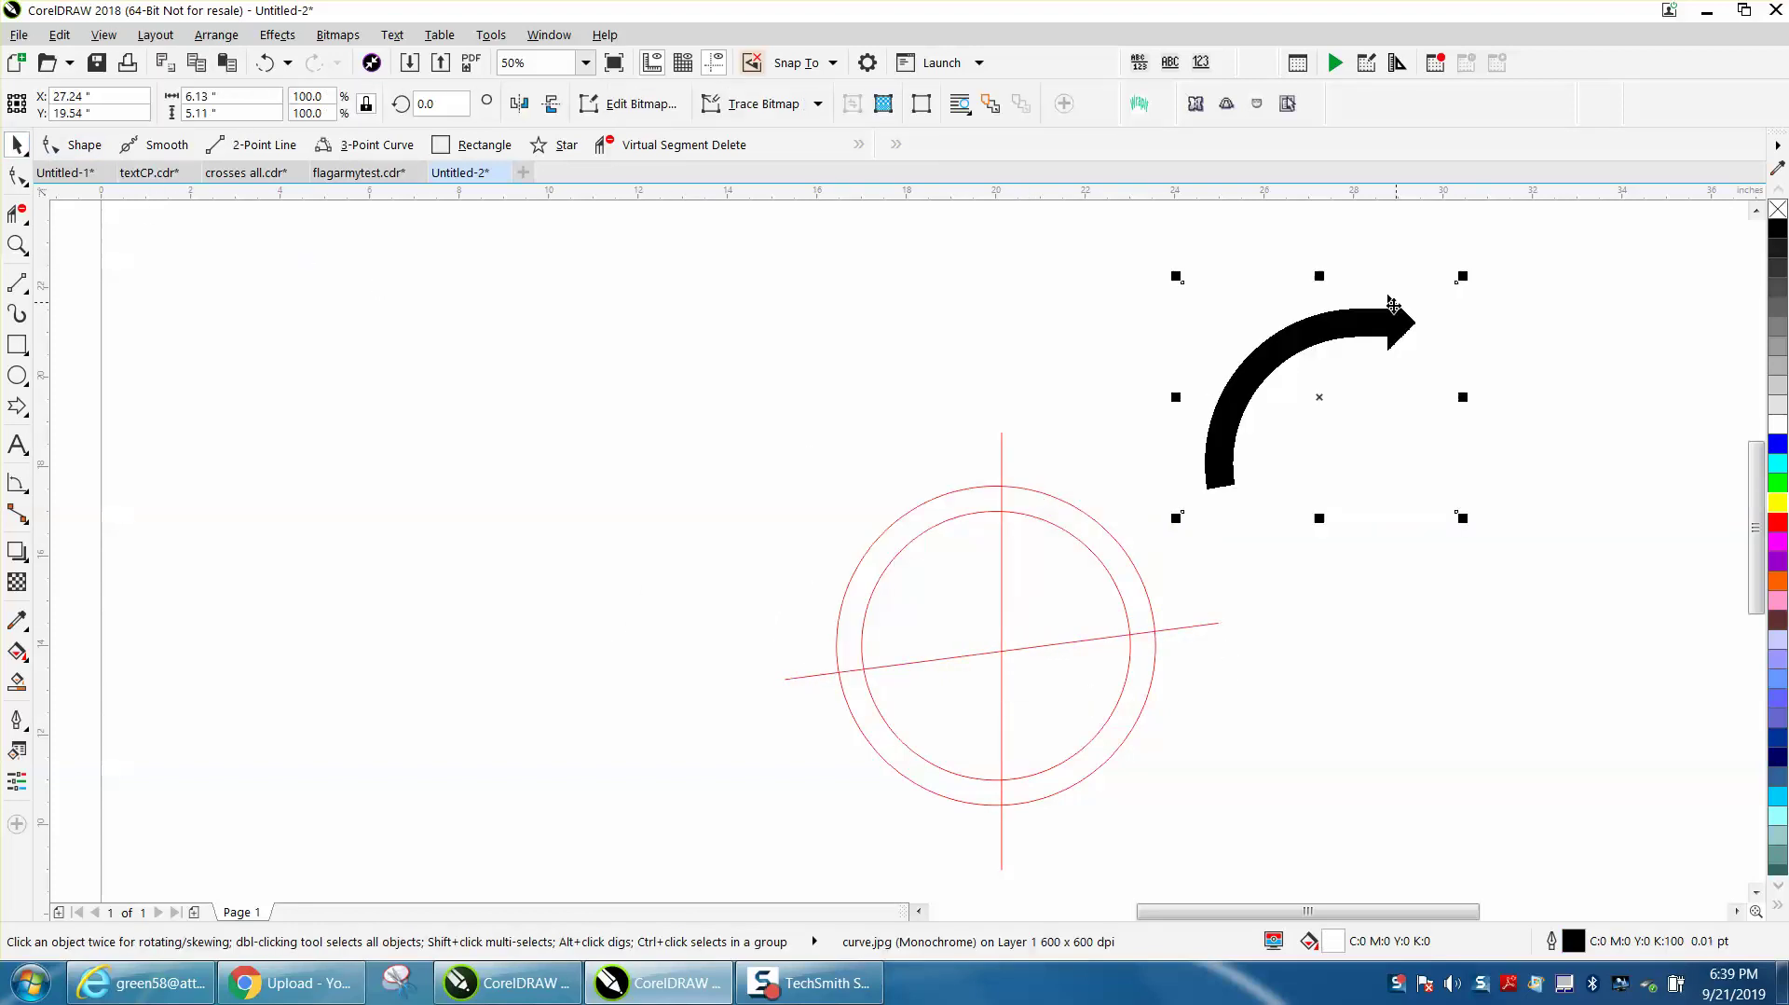
{"action": "left_click", "coordinate": [17, 681]}
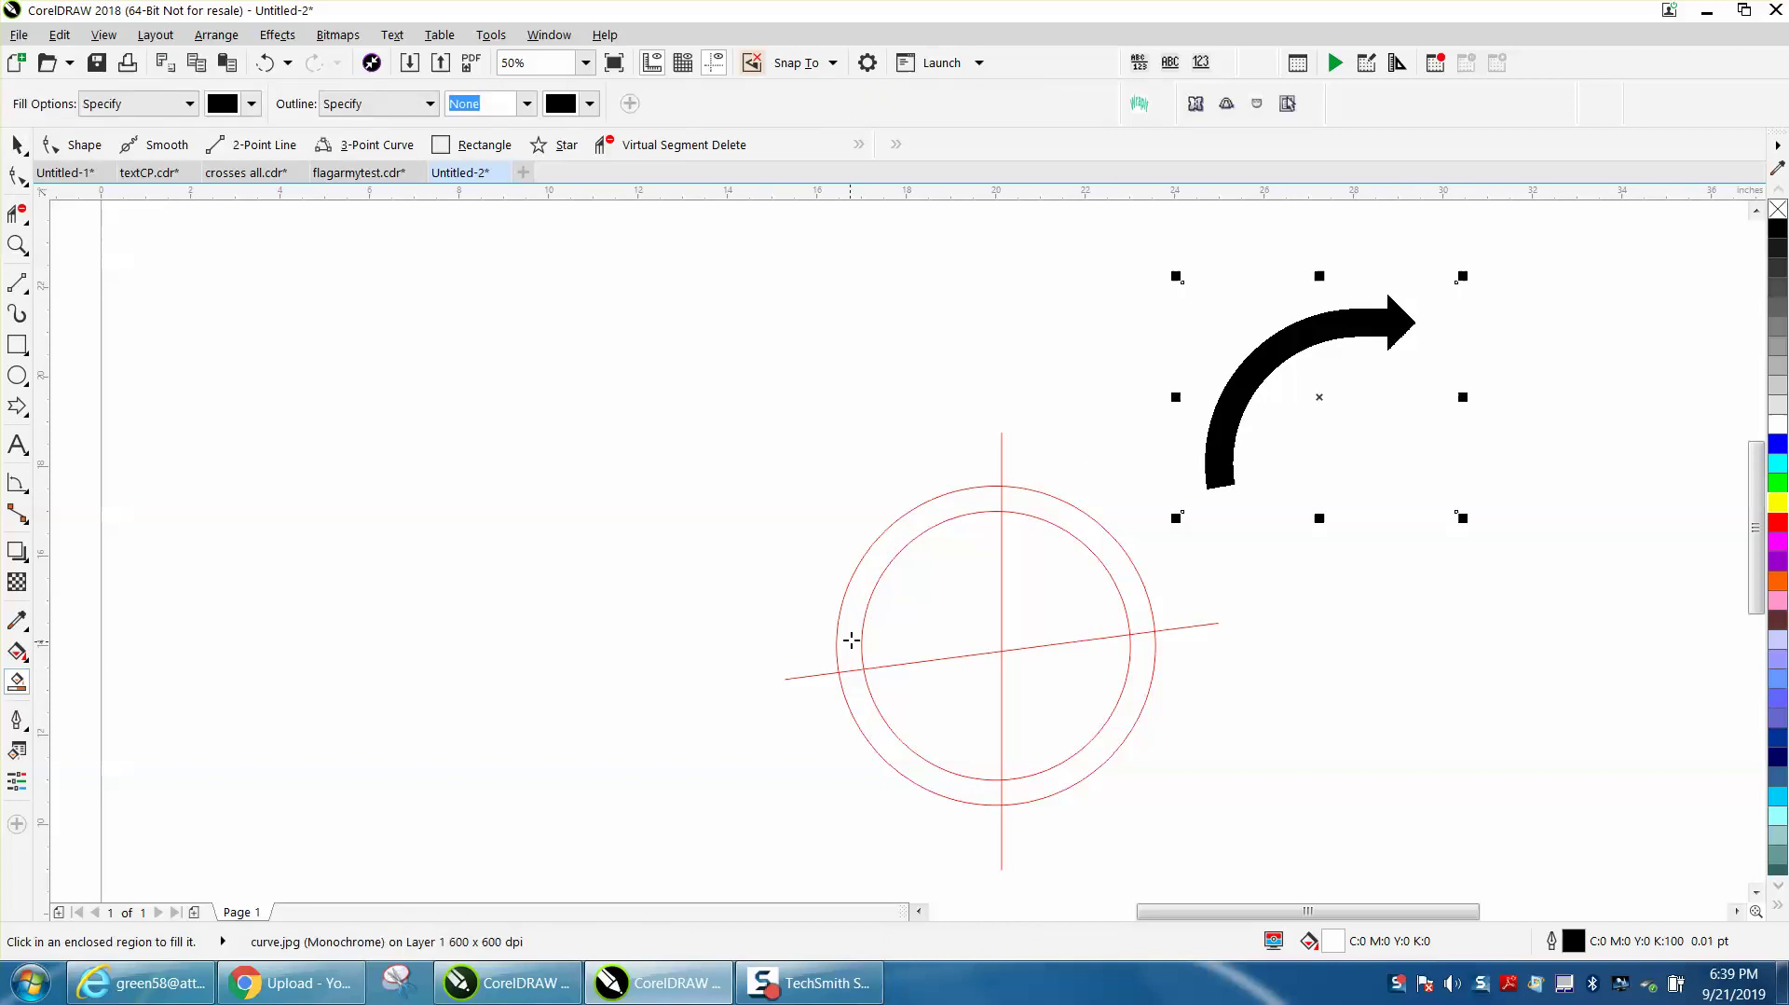
{"action": "left_click", "coordinate": [904, 536]}
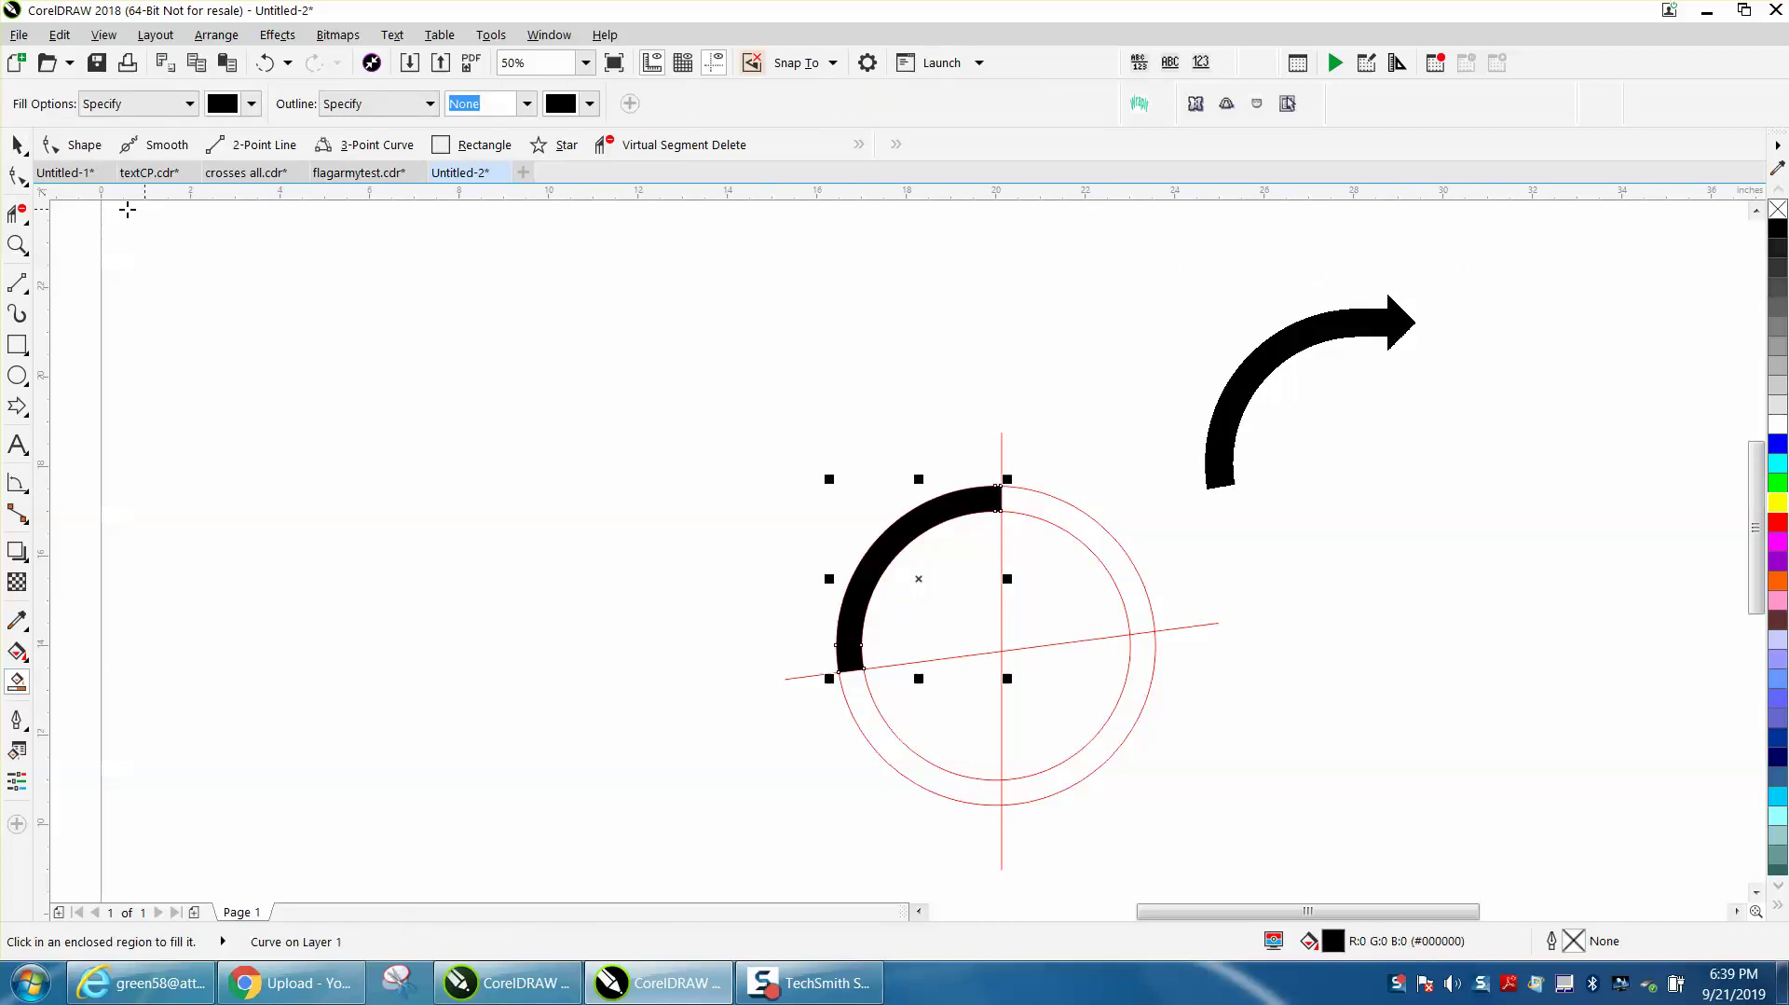
Move the filled arc away to about X 9.66, Y 17.92 inches and delete both circles and both construction lines
{"action": "left_click", "coordinate": [17, 145]}
{"action": "left_click_drag", "start_coordinate": [919, 577], "coordinate": [533, 468]}
{"action": "left_click_drag", "start_coordinate": [1231, 800], "coordinate": [1239, 813]}
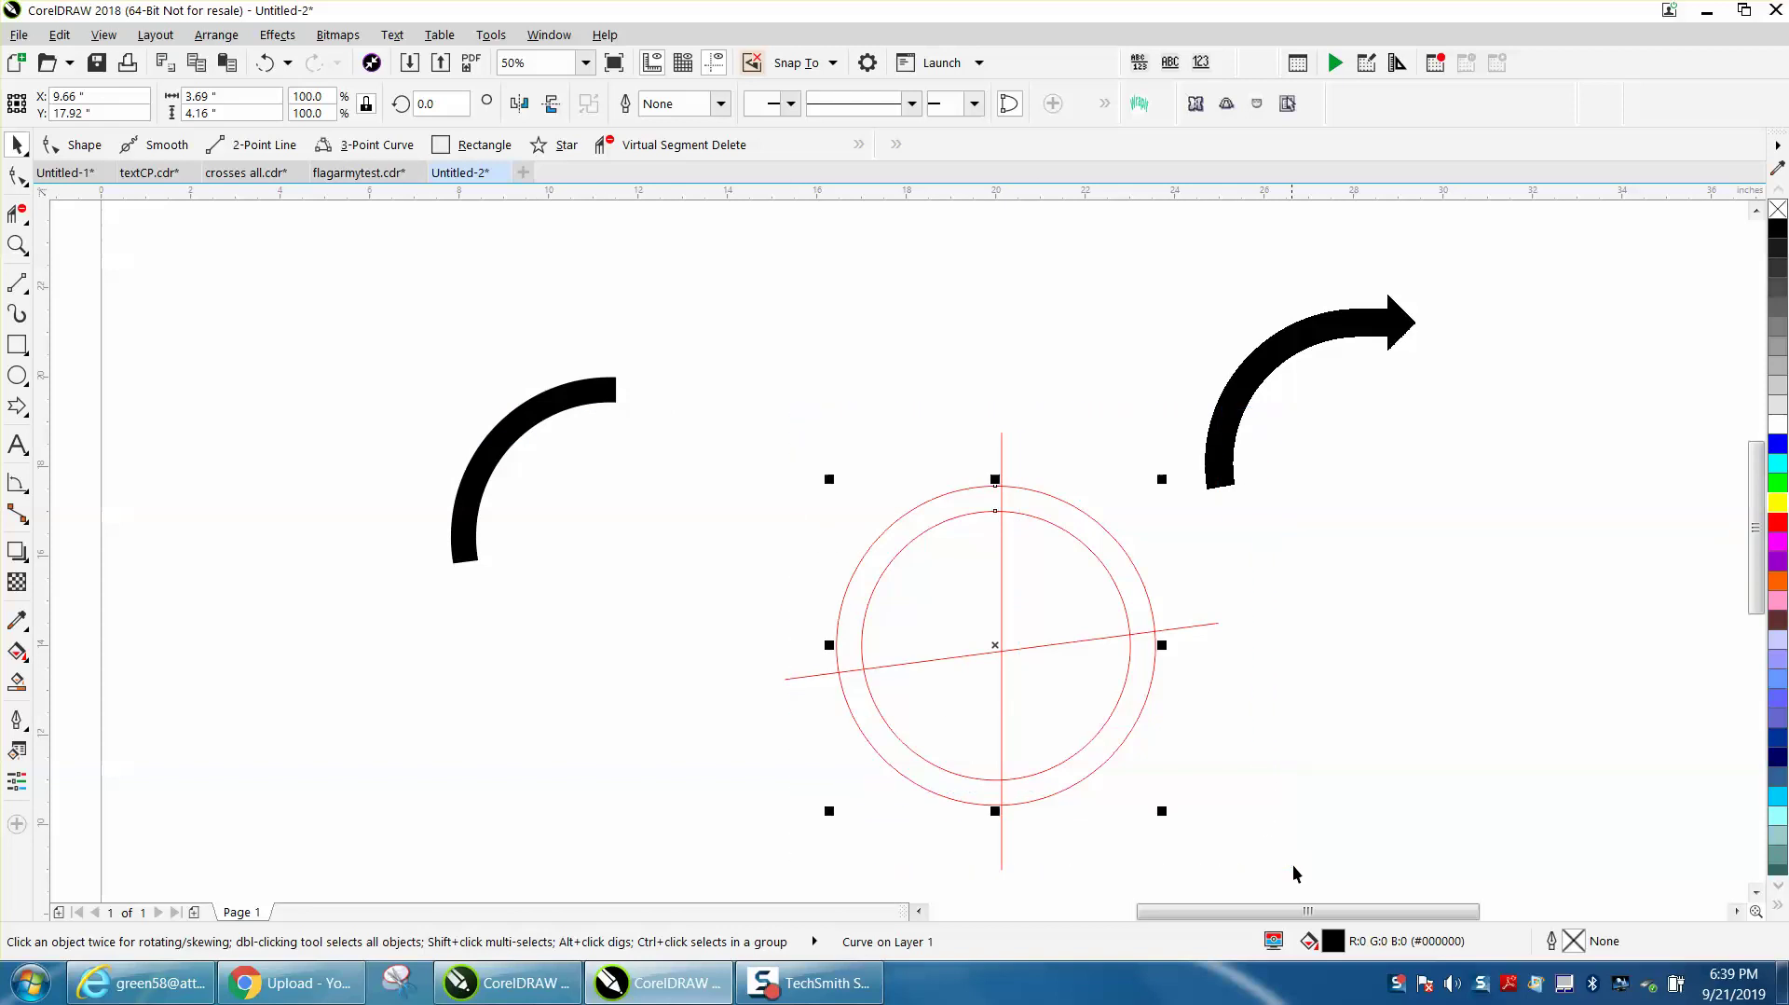
{"action": "key", "text": "Delete"}
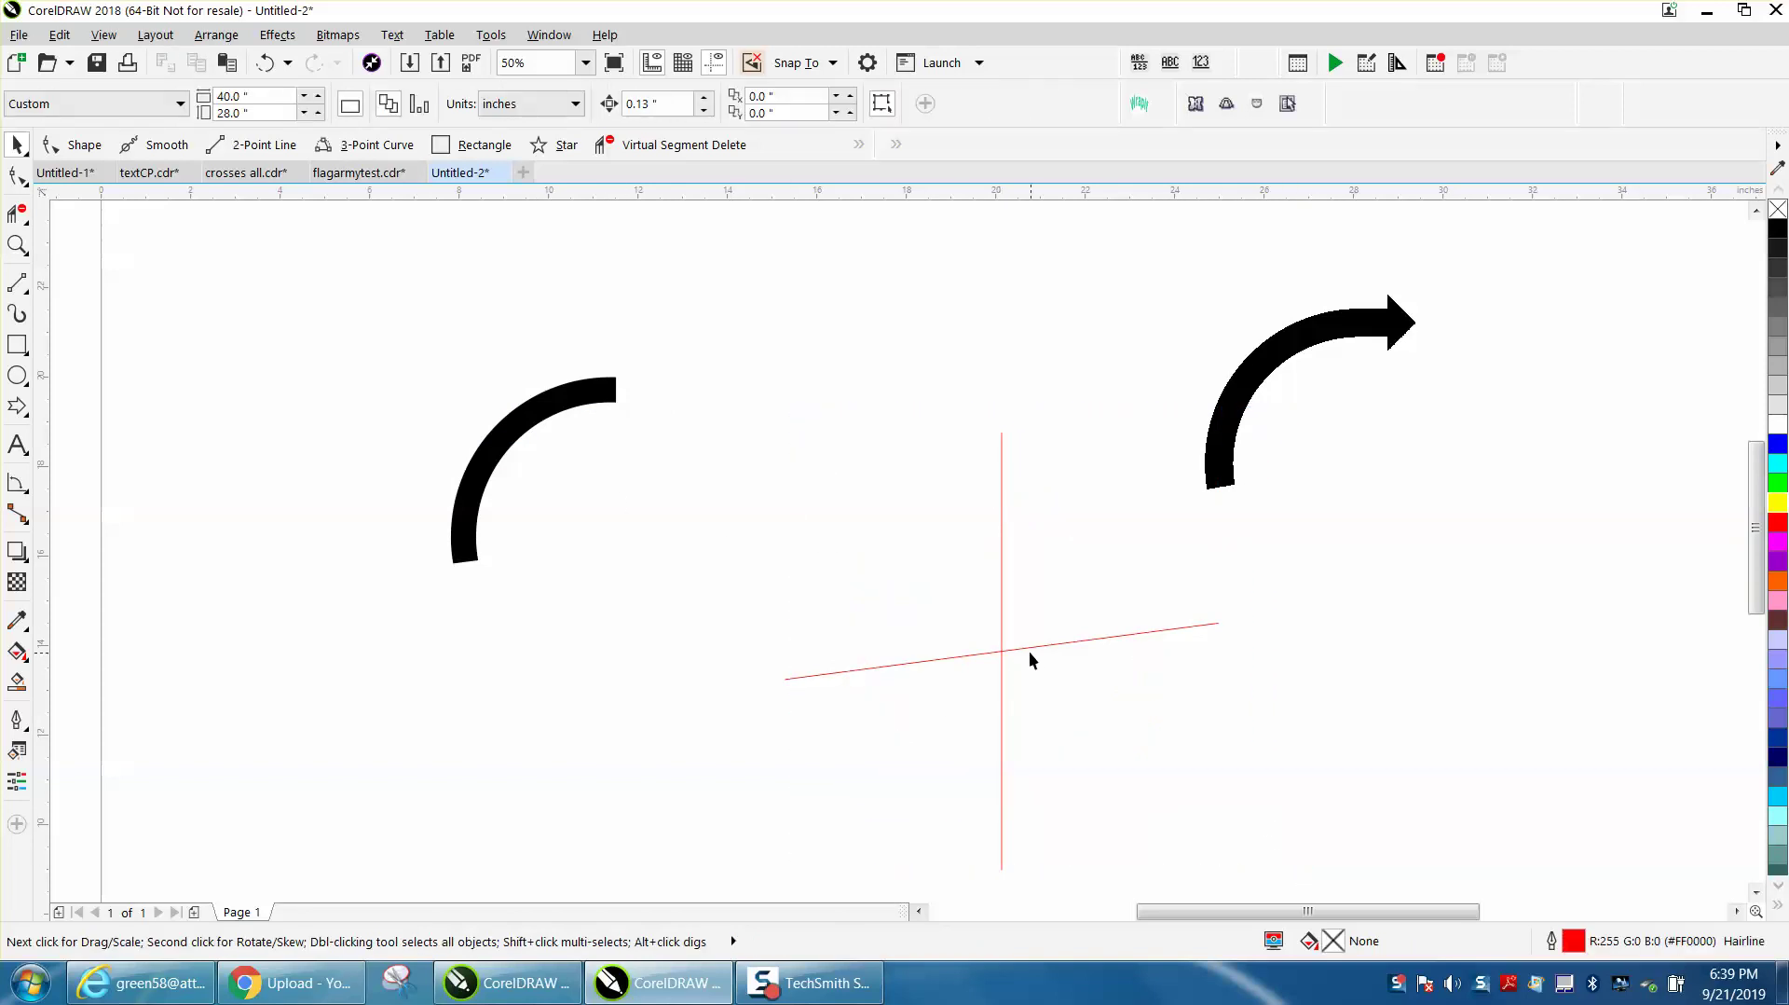
{"action": "left_click_drag", "start_coordinate": [960, 563], "coordinate": [1070, 703]}
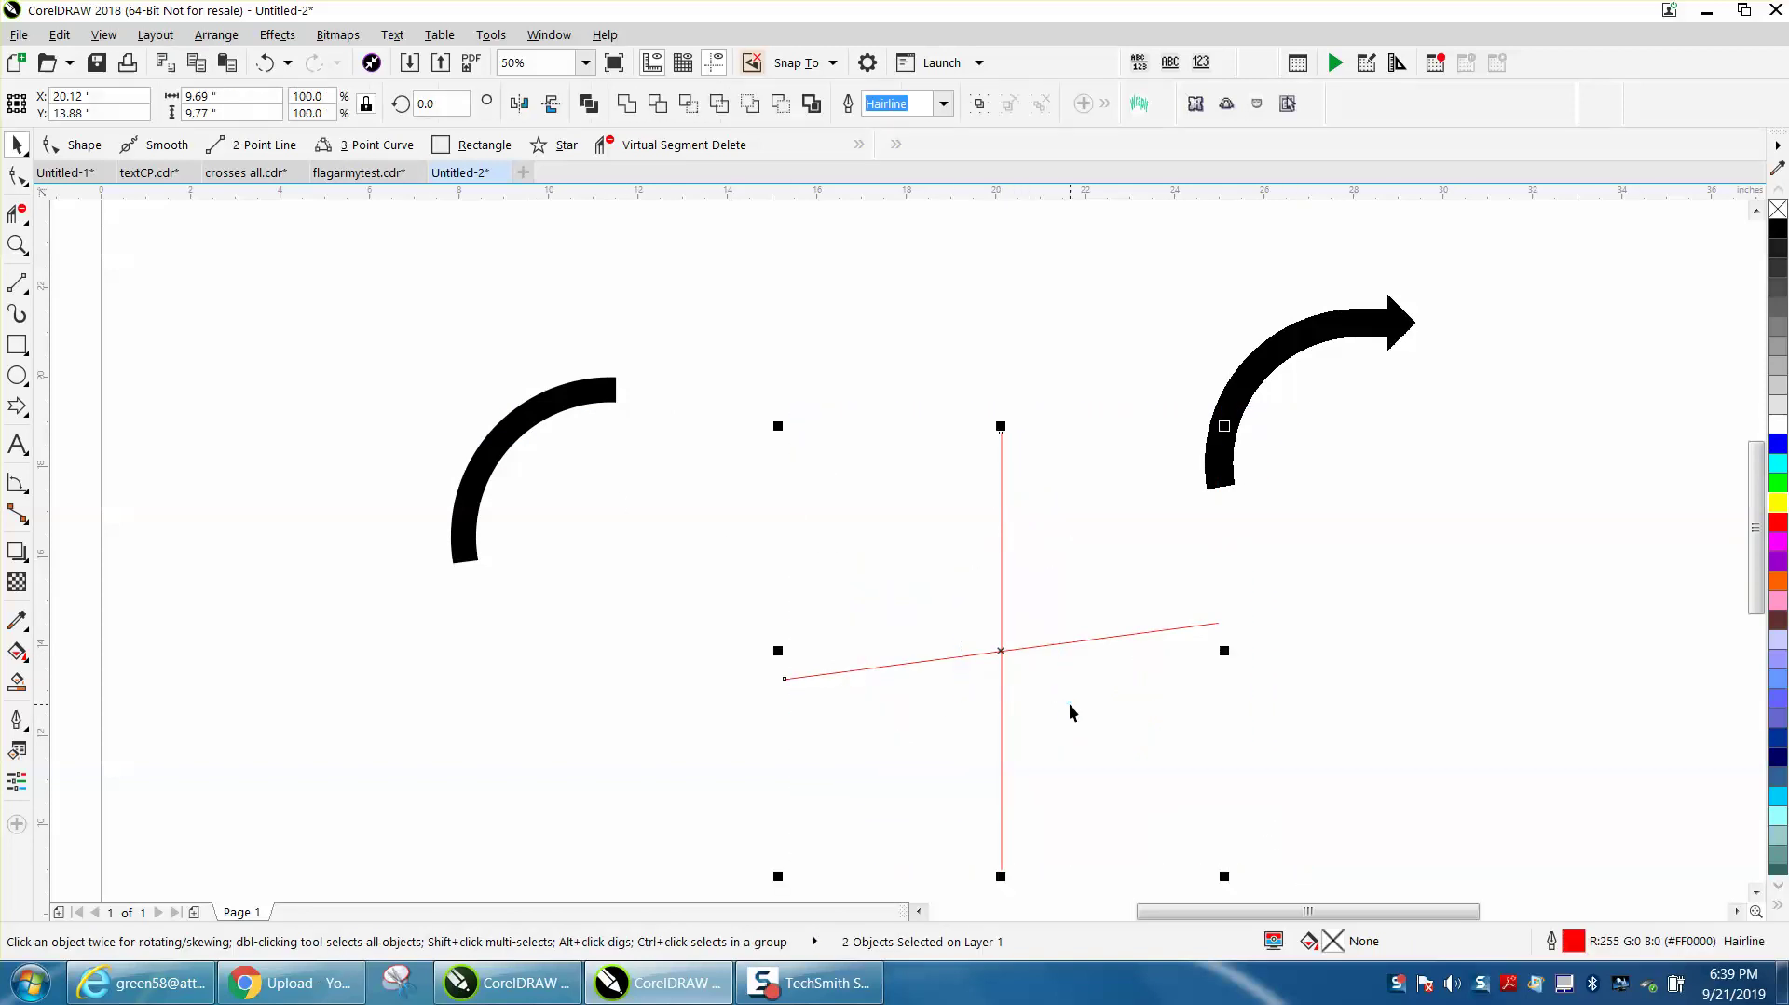
{"action": "key", "text": "Delete"}
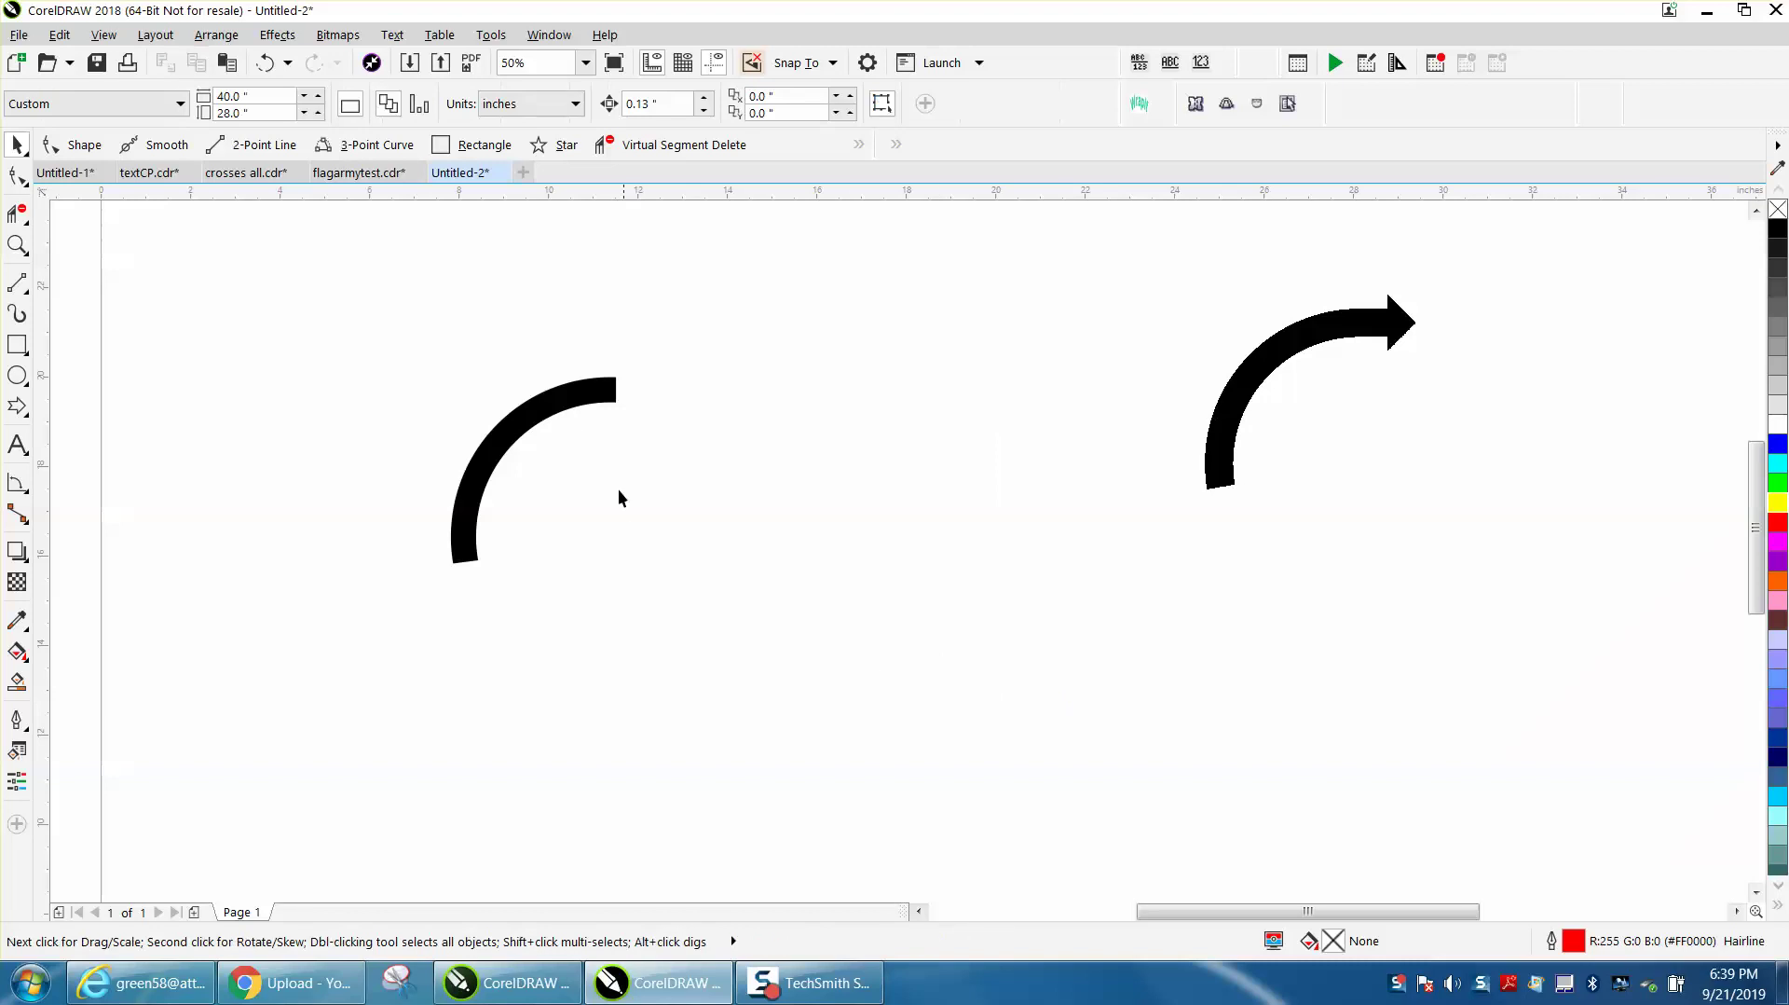
Remove the arc's black fill and give it a red outline
{"action": "left_click", "coordinate": [570, 407]}
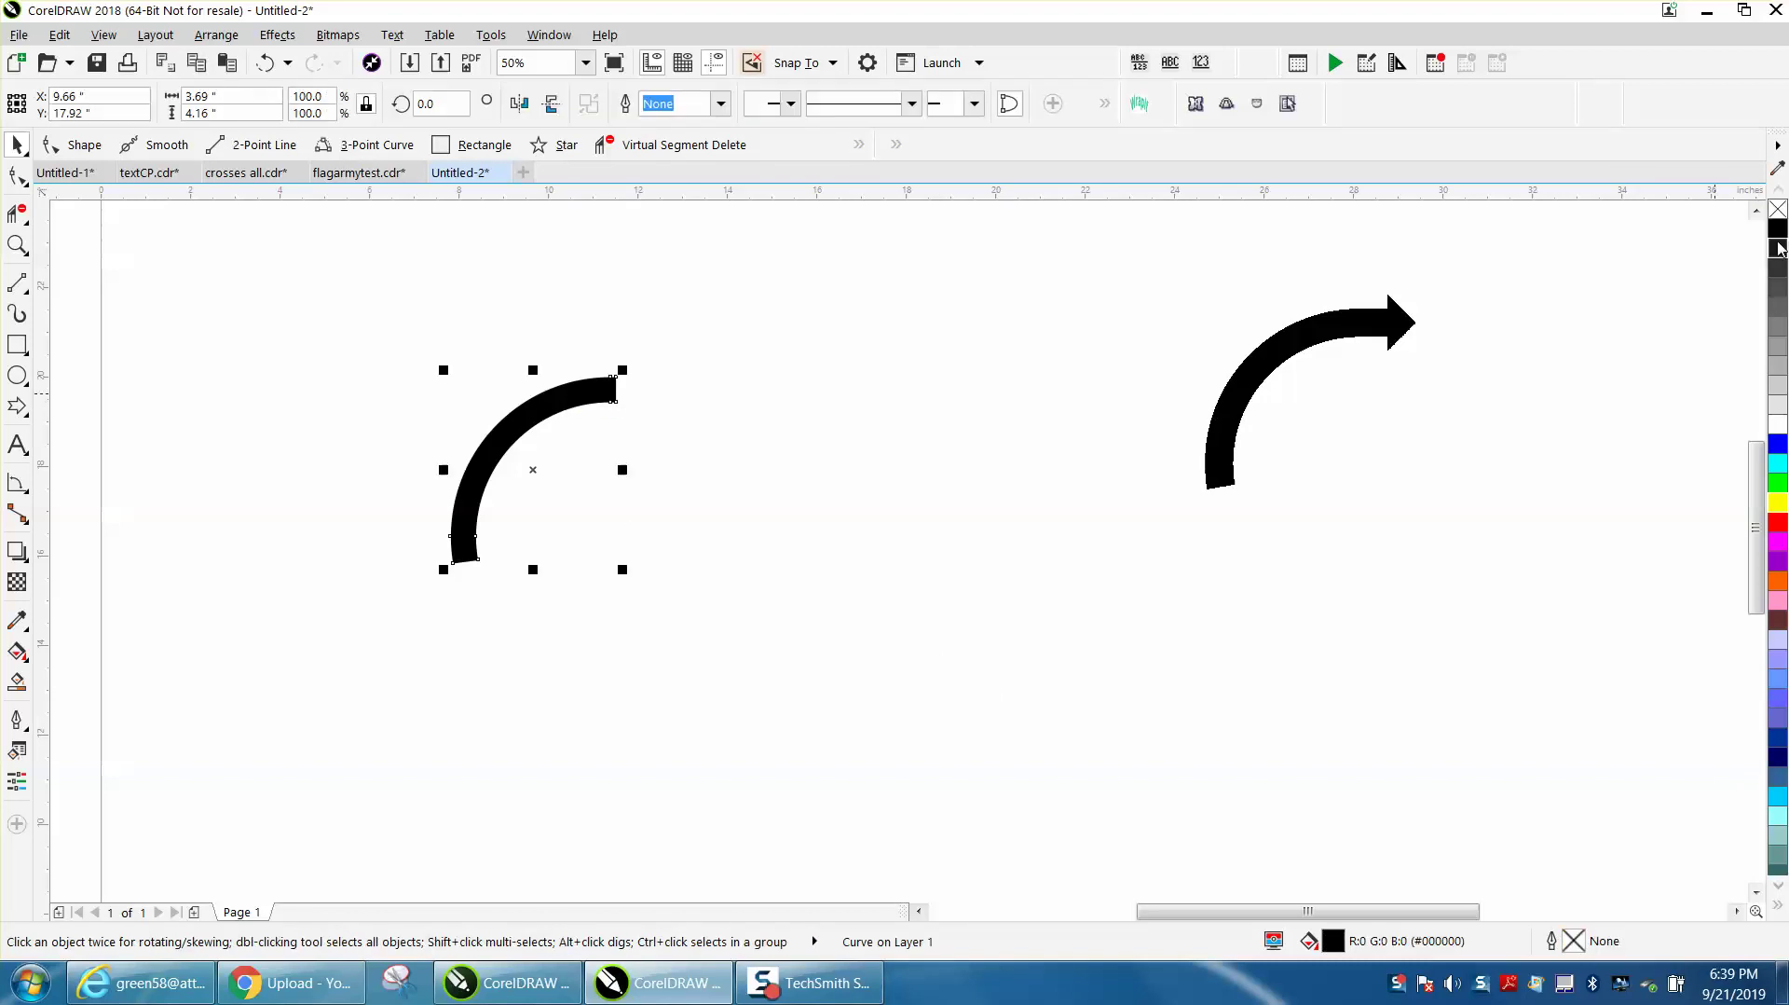
{"action": "left_click", "coordinate": [1778, 210]}
{"action": "right_click", "coordinate": [1780, 522]}
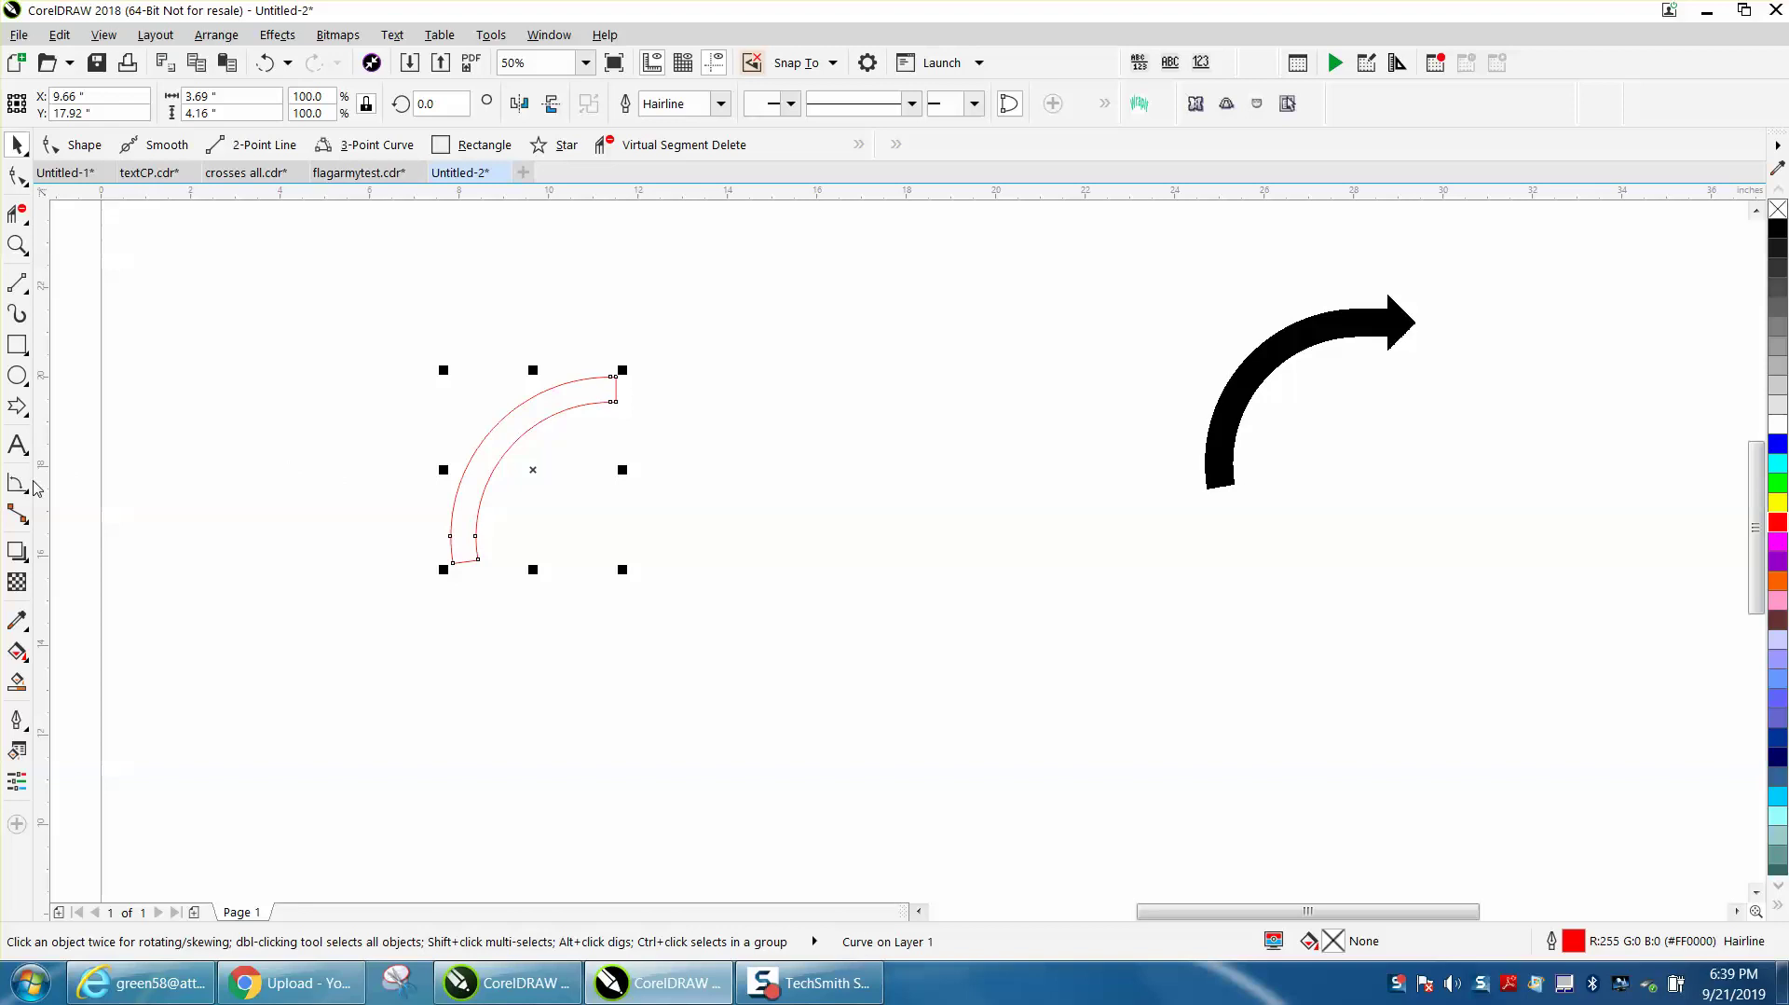
Draw a right-pointing arrow shape about 1.21 by 1.21 inches and snap its upper-left corner to the arc's upper end
{"action": "left_click", "coordinate": [28, 417]}
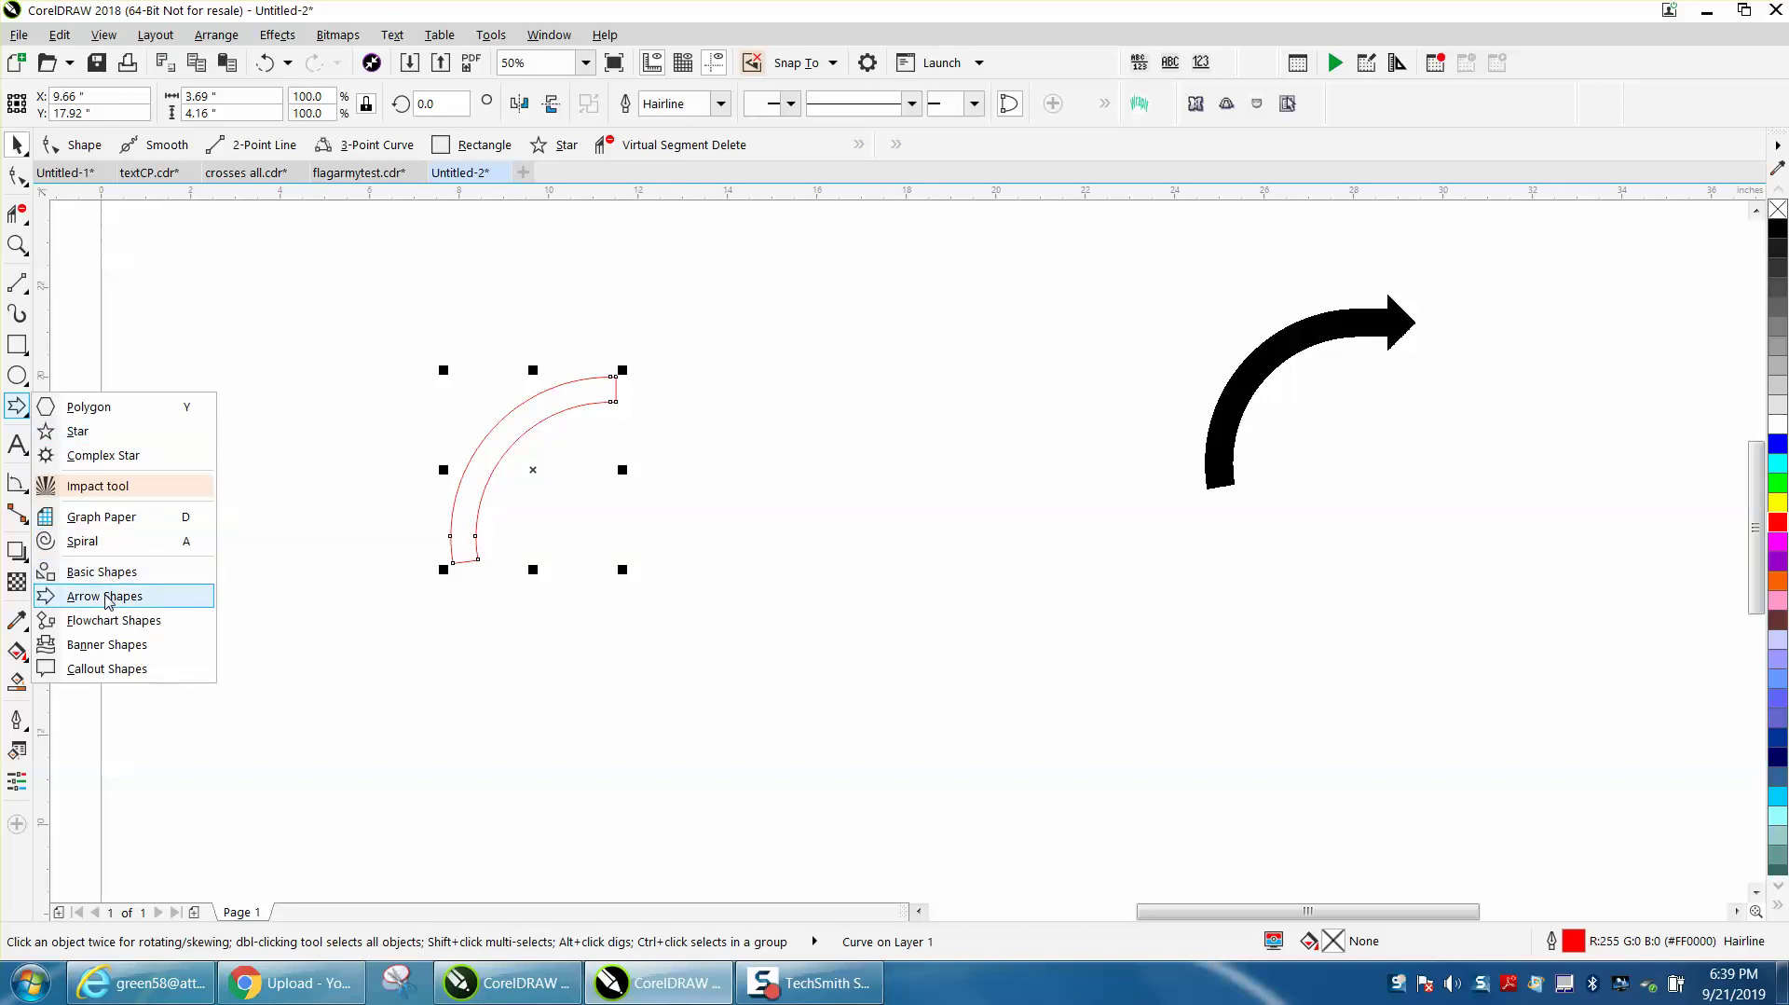
{"action": "left_click", "coordinate": [104, 595]}
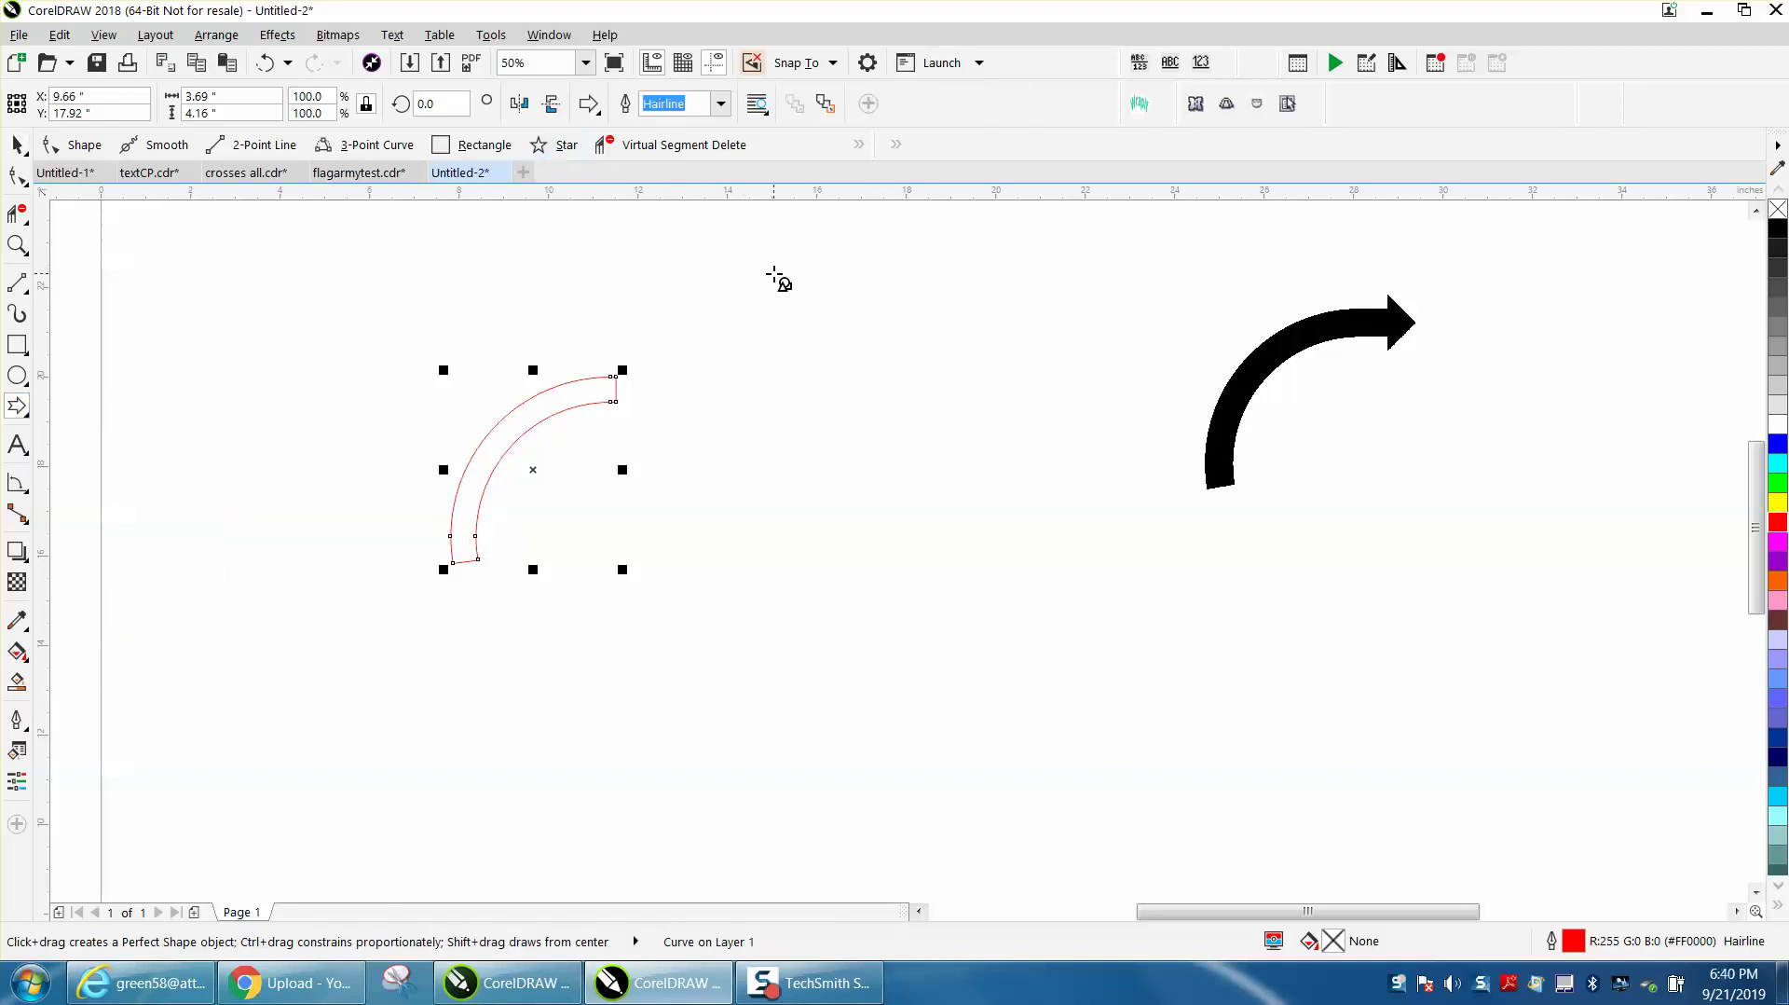
{"action": "left_click_drag", "start_coordinate": [778, 272], "coordinate": [743, 329]}
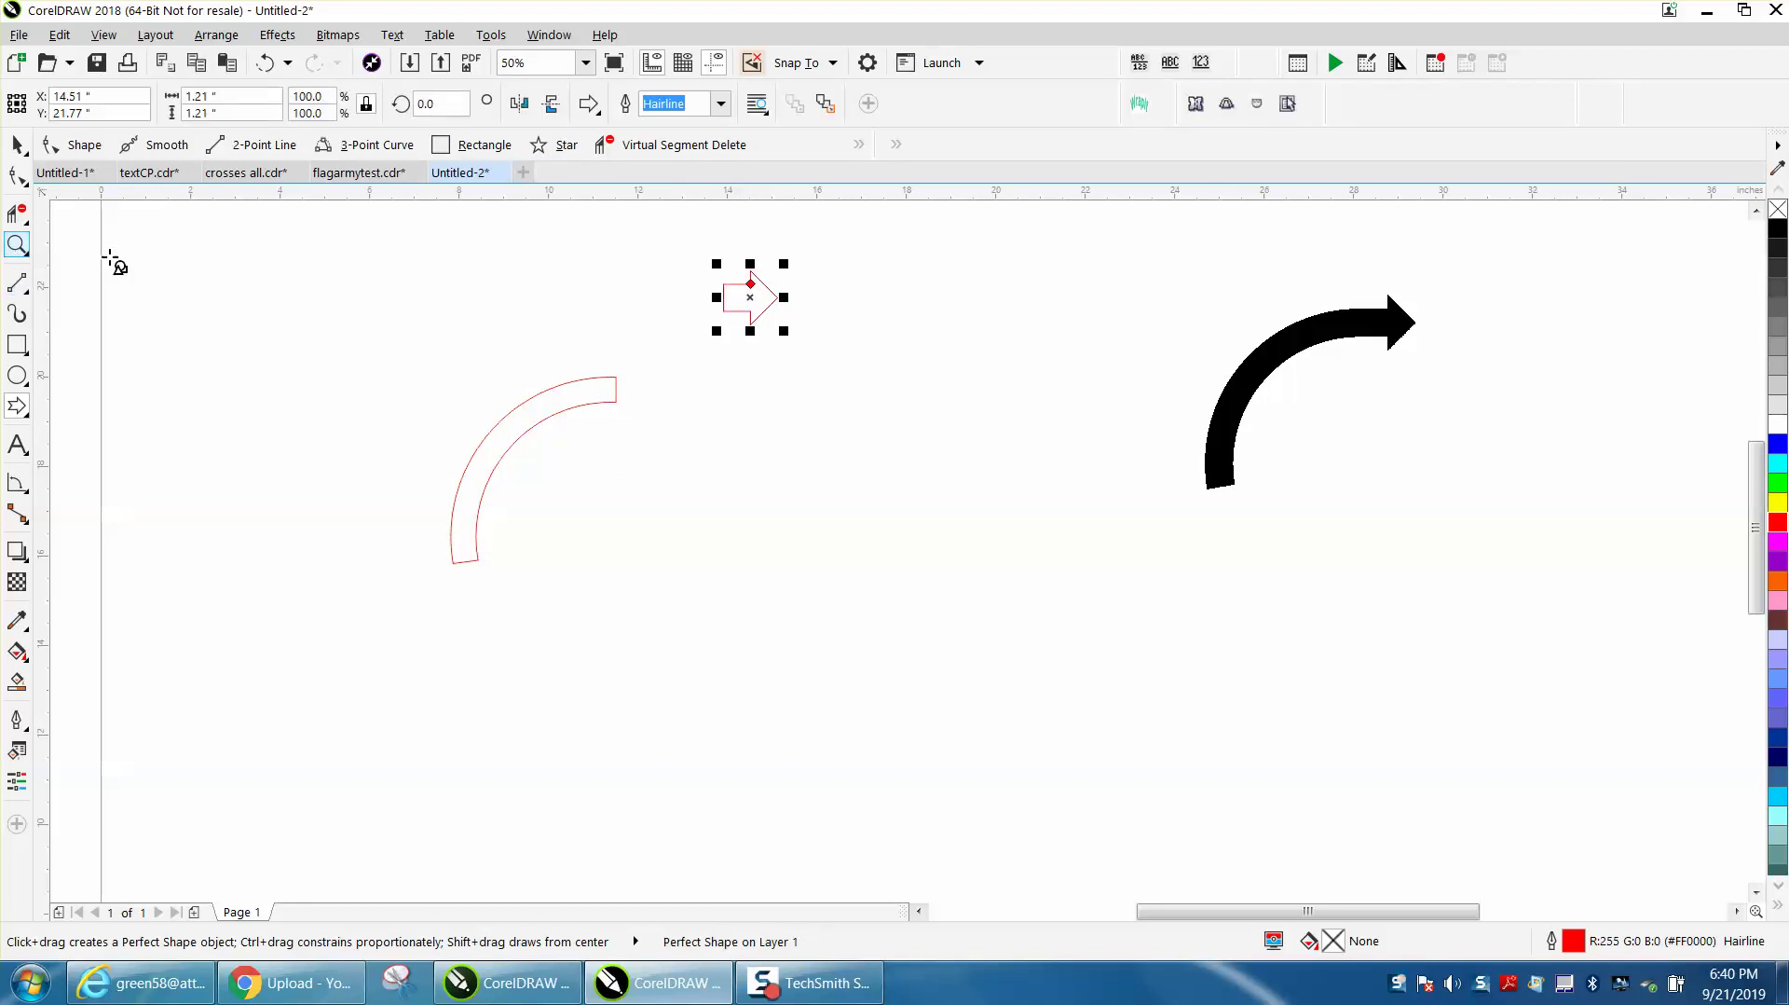
{"action": "left_click", "coordinate": [16, 145]}
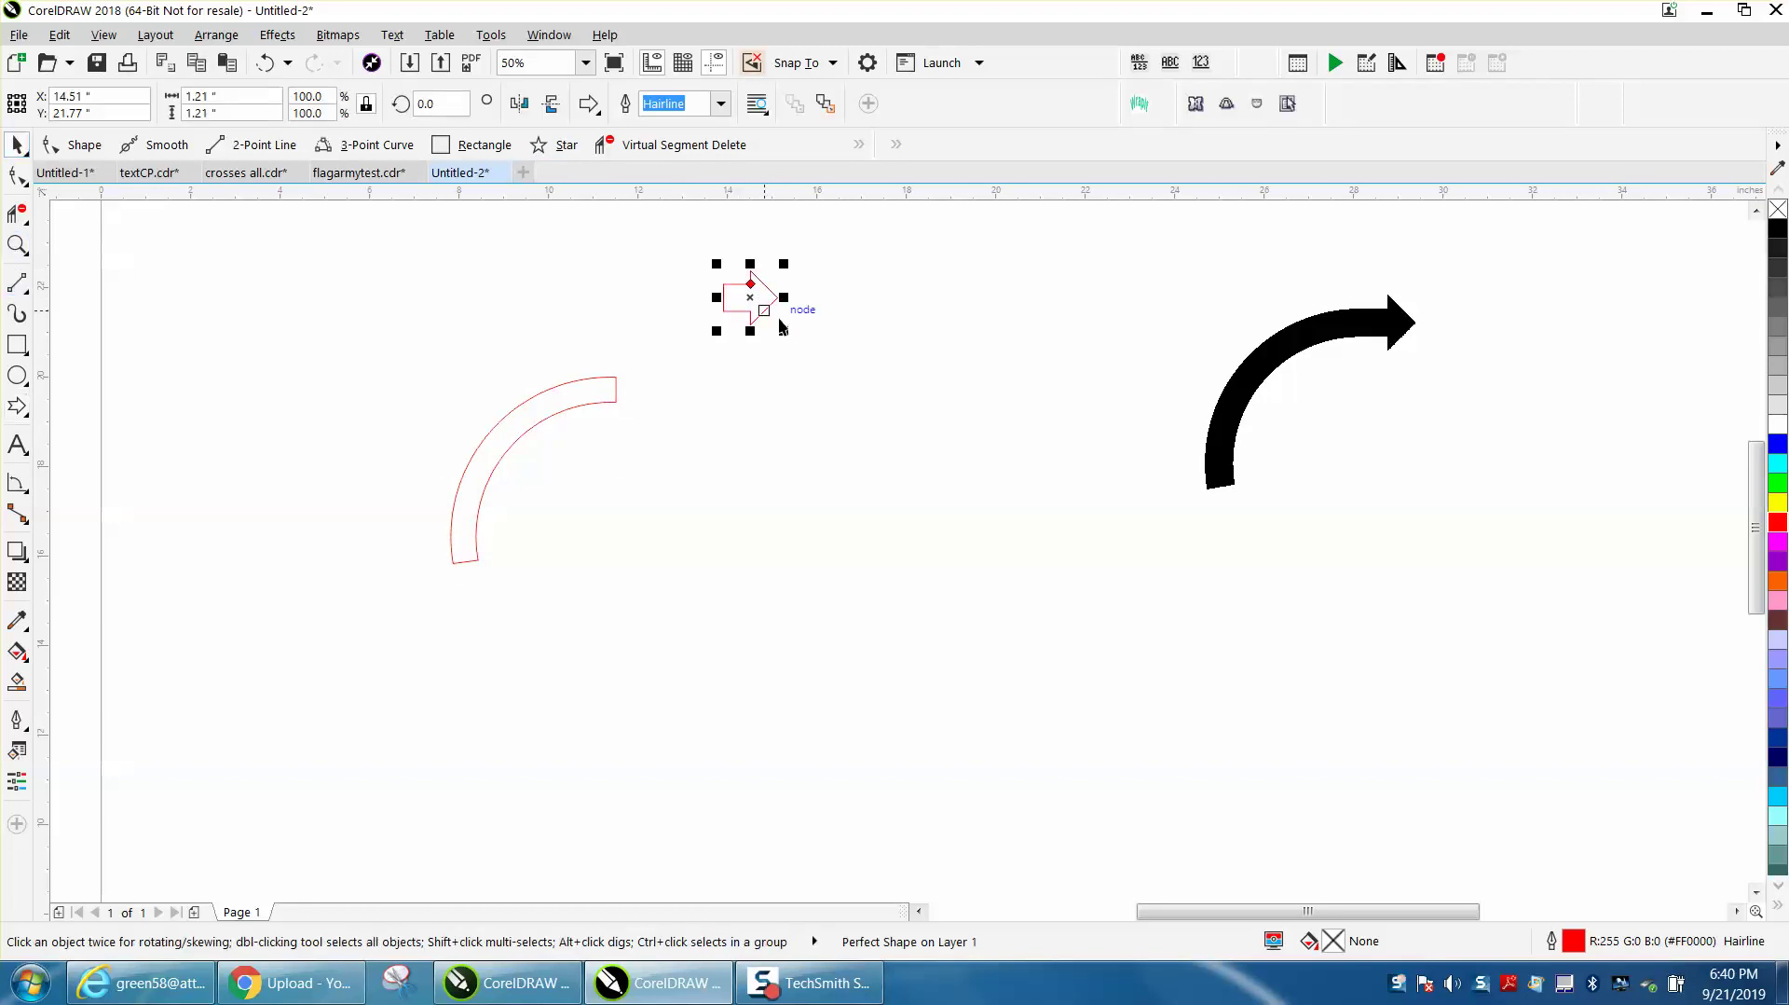
{"action": "left_click_drag", "start_coordinate": [725, 286], "coordinate": [618, 379]}
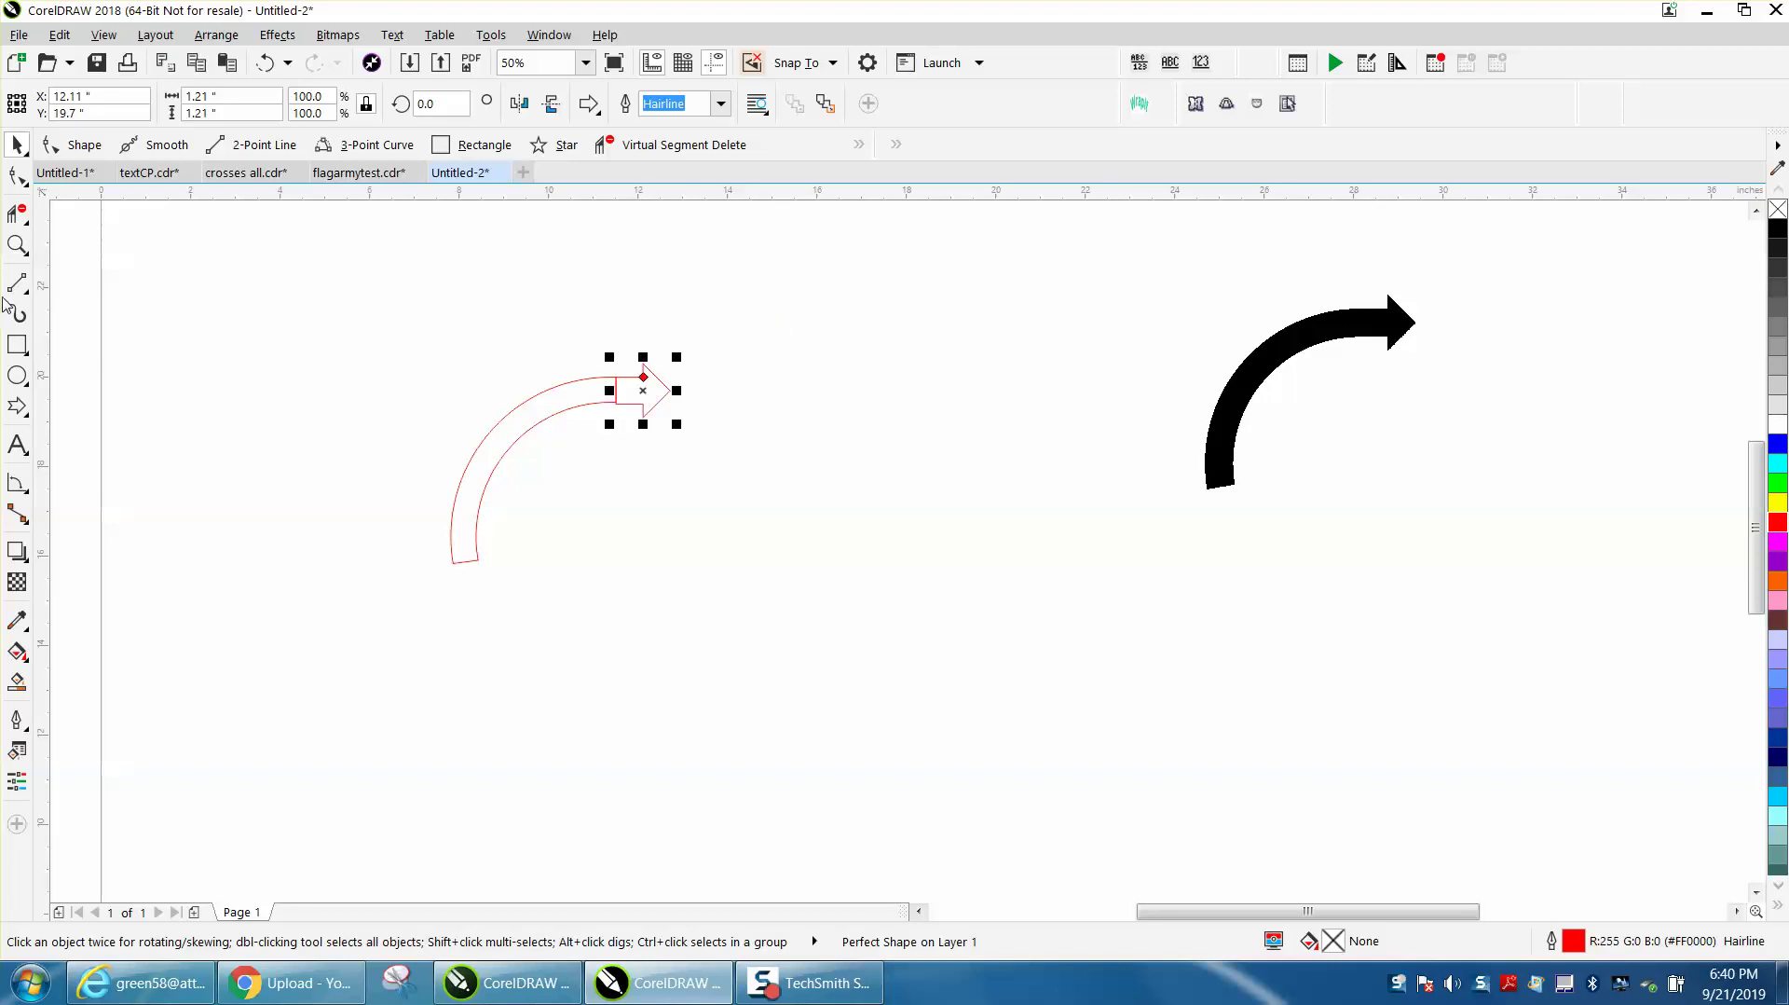
Scale the arrow shape at the arc's end to 98%, and reduce it further to 95%
{"action": "left_click", "coordinate": [17, 245]}
{"action": "left_click_drag", "start_coordinate": [531, 342], "coordinate": [827, 479]}
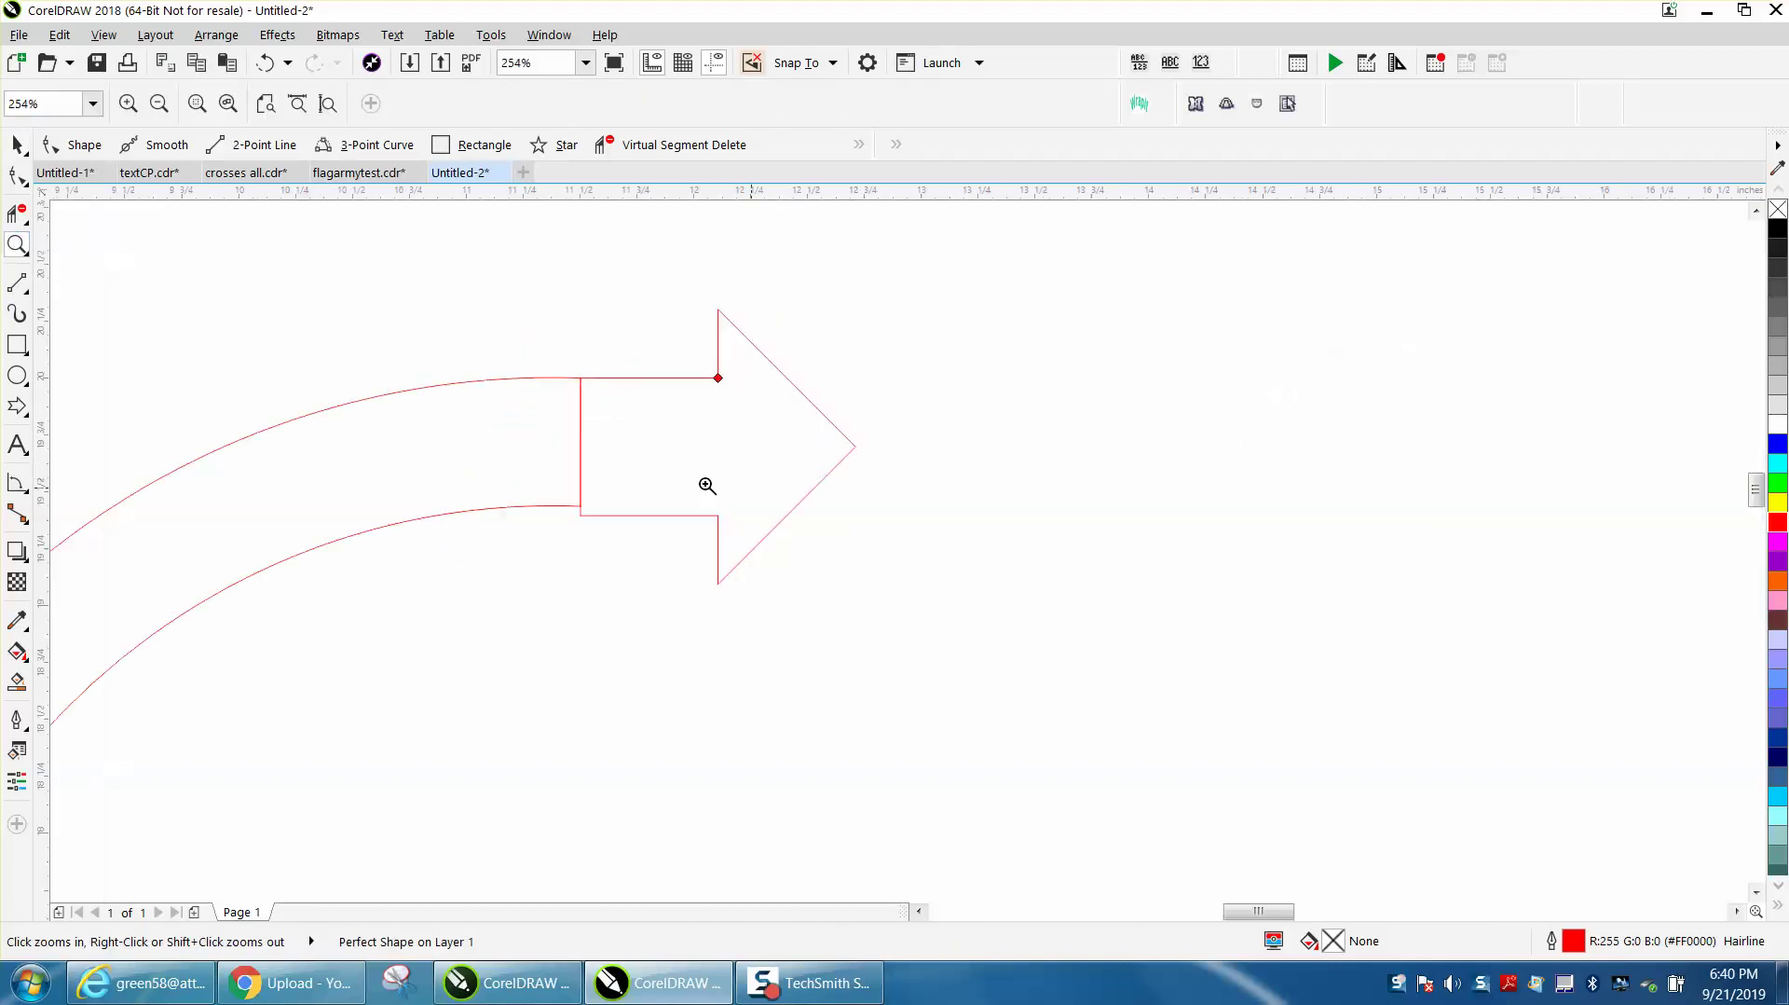
{"action": "left_click", "coordinate": [587, 413]}
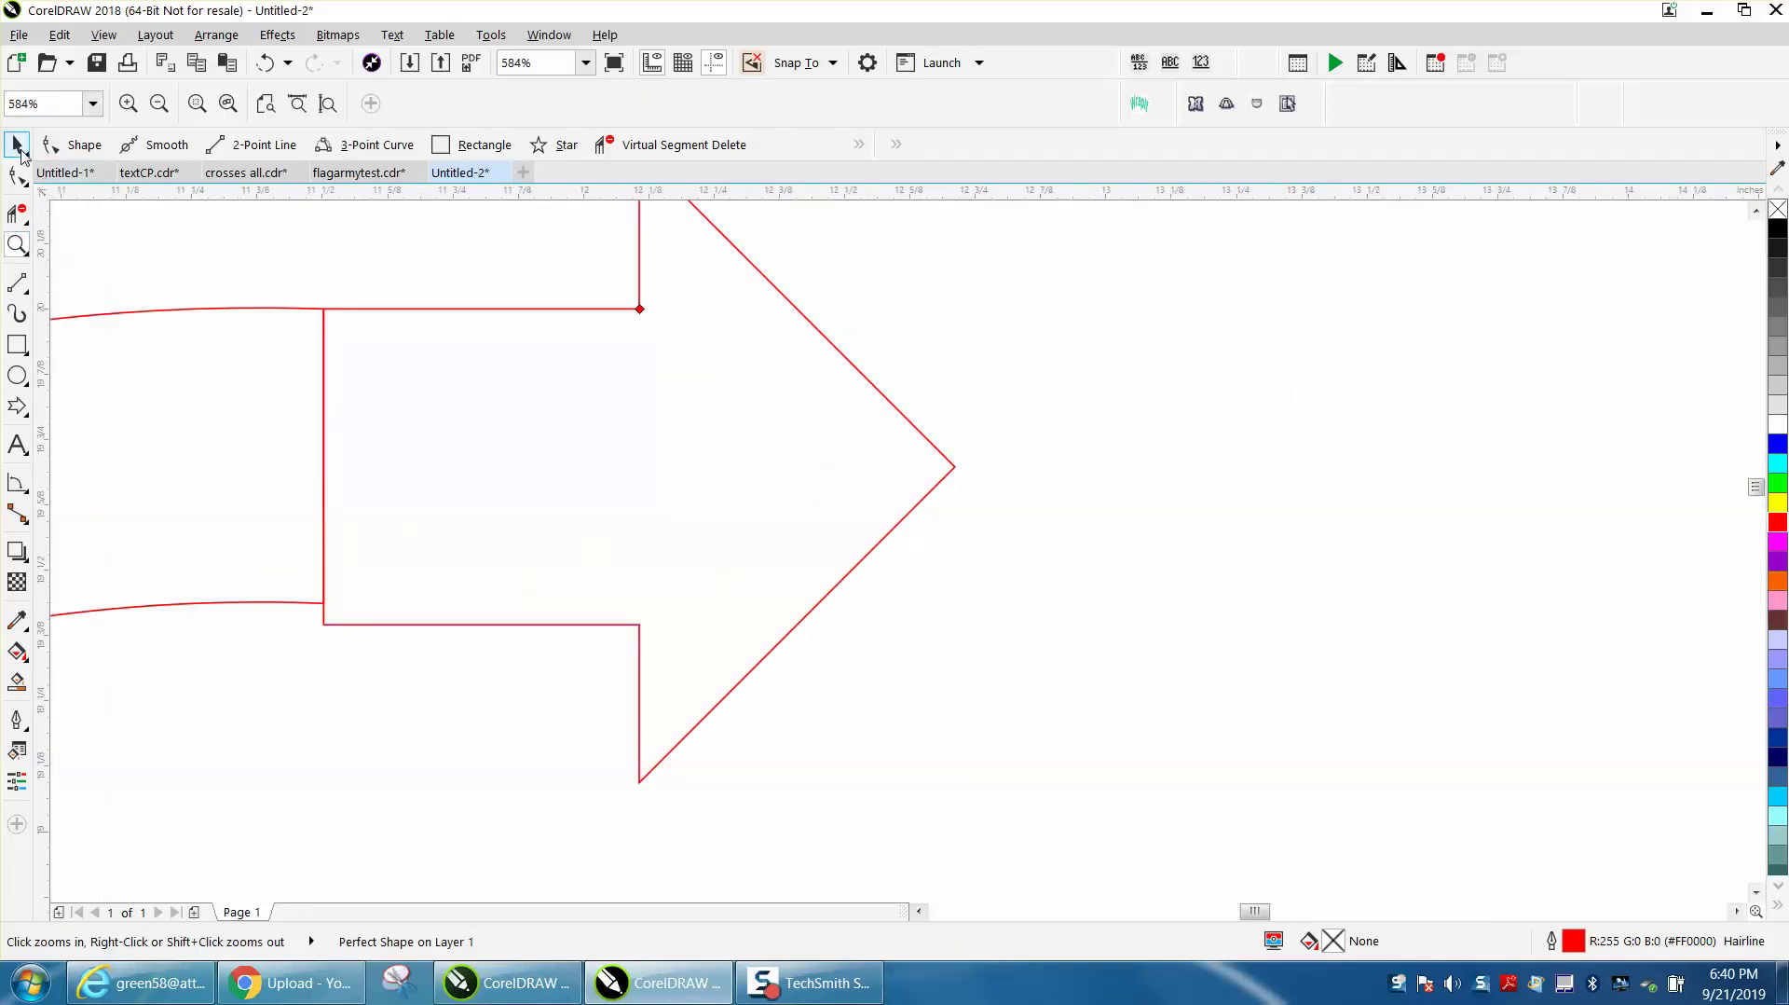
{"action": "left_click", "coordinate": [17, 144]}
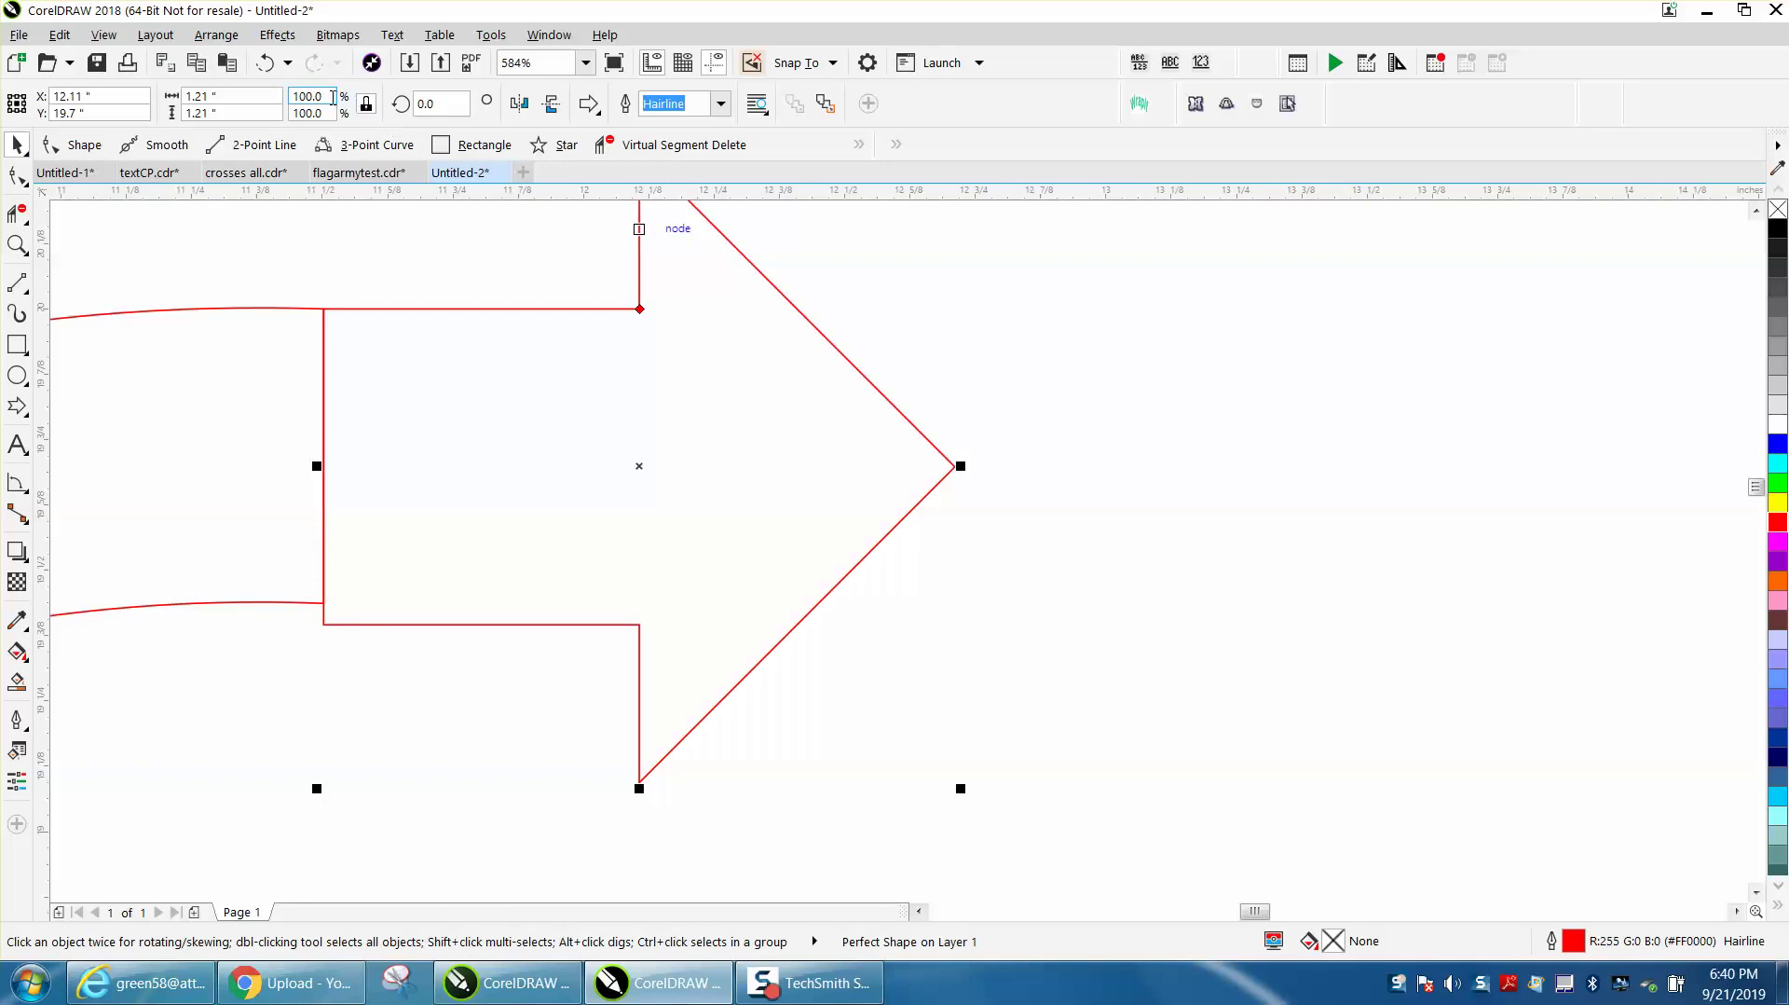
{"action": "left_click", "coordinate": [295, 96]}
{"action": "type", "text": "98"}
{"action": "key", "text": "Return"}
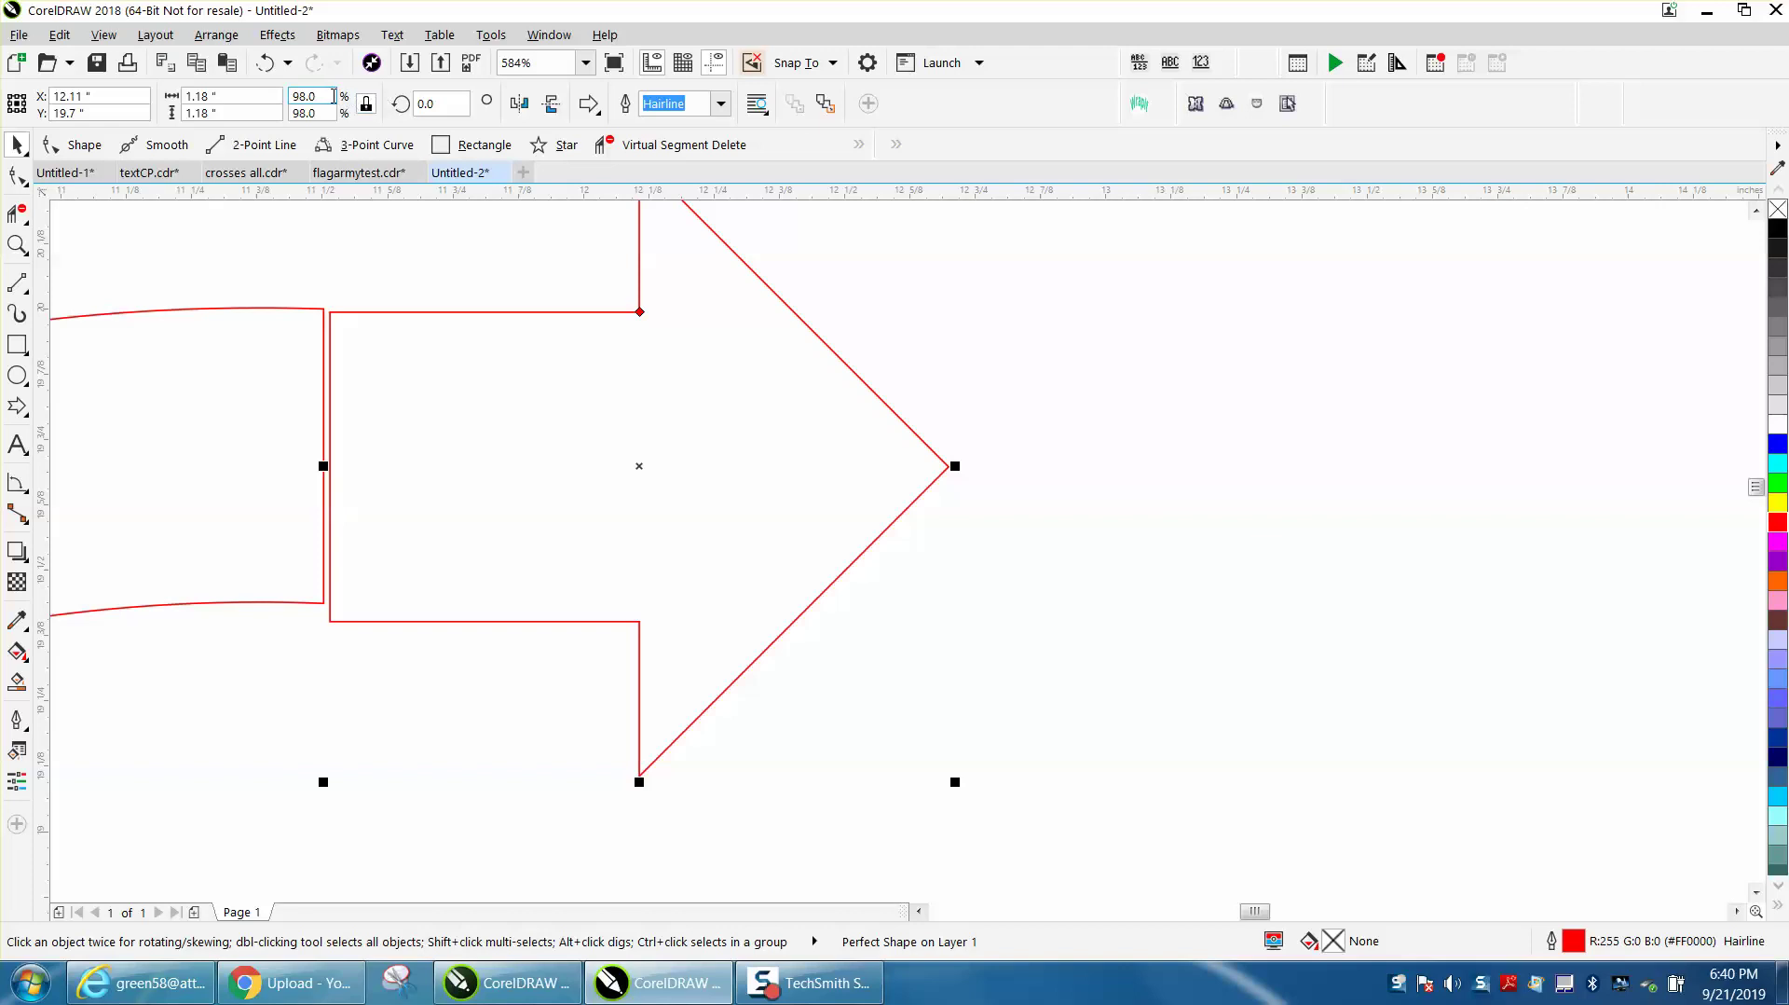
{"action": "type", "text": "95"}
{"action": "key", "text": "Return"}
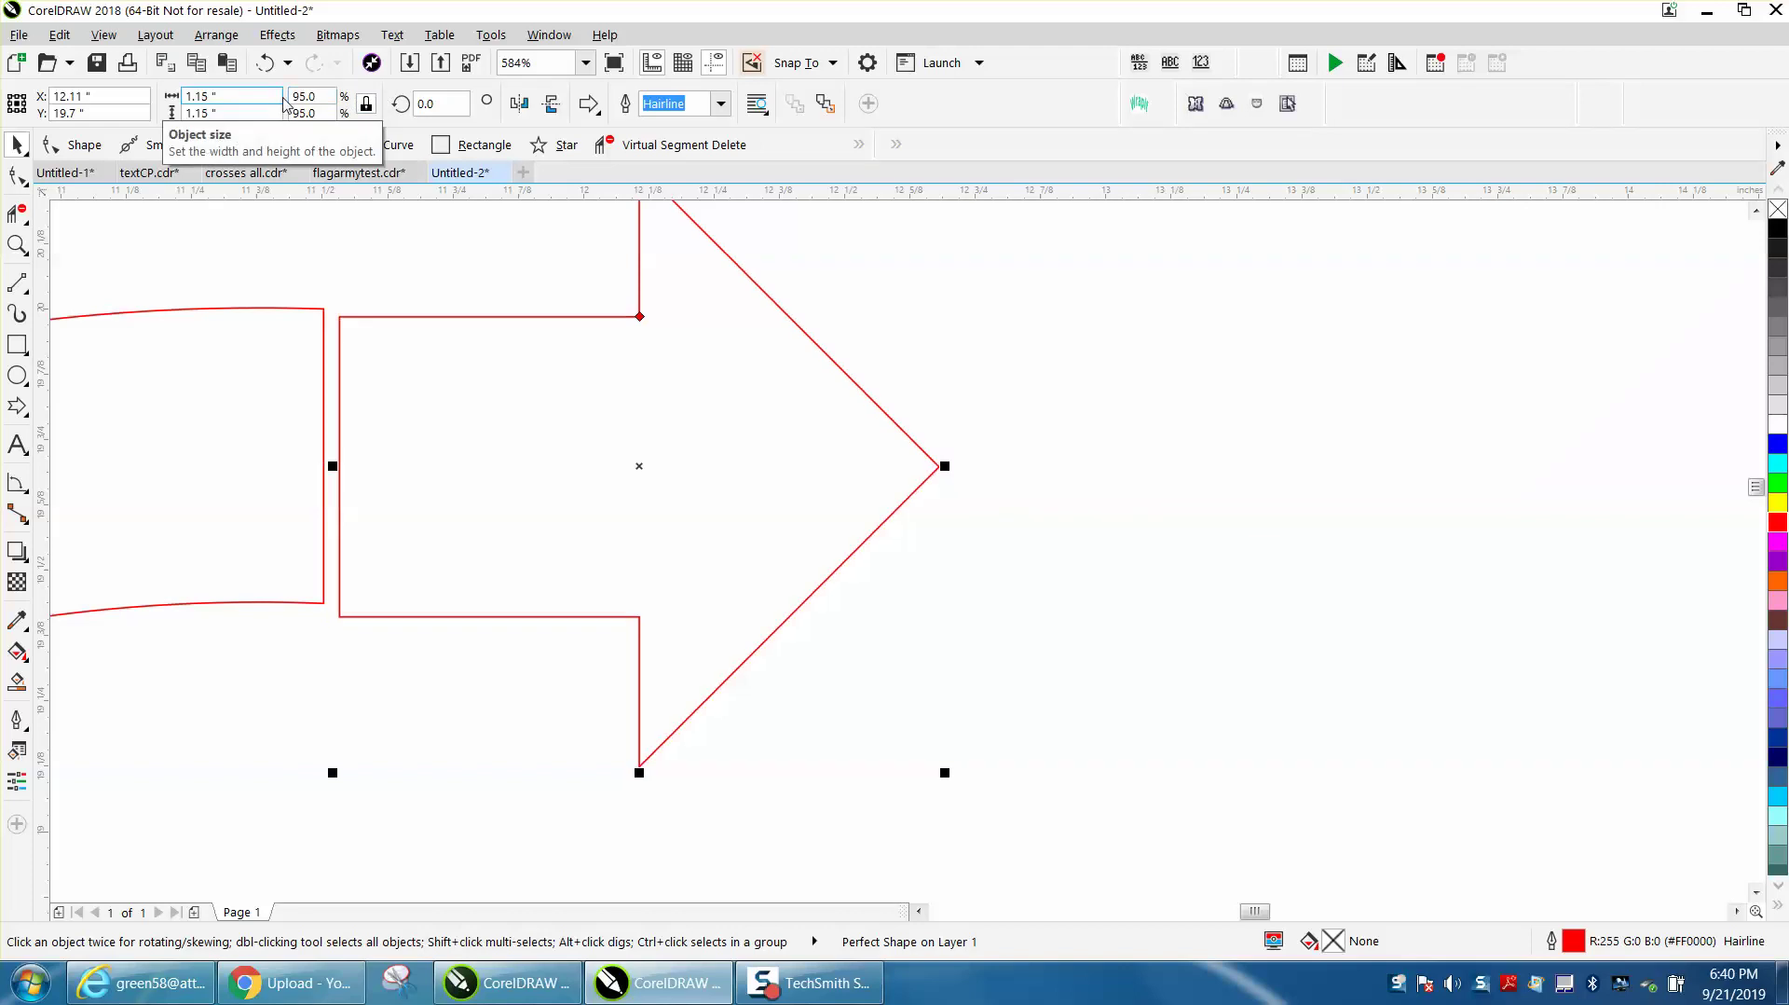
{"action": "left_click", "coordinate": [375, 351]}
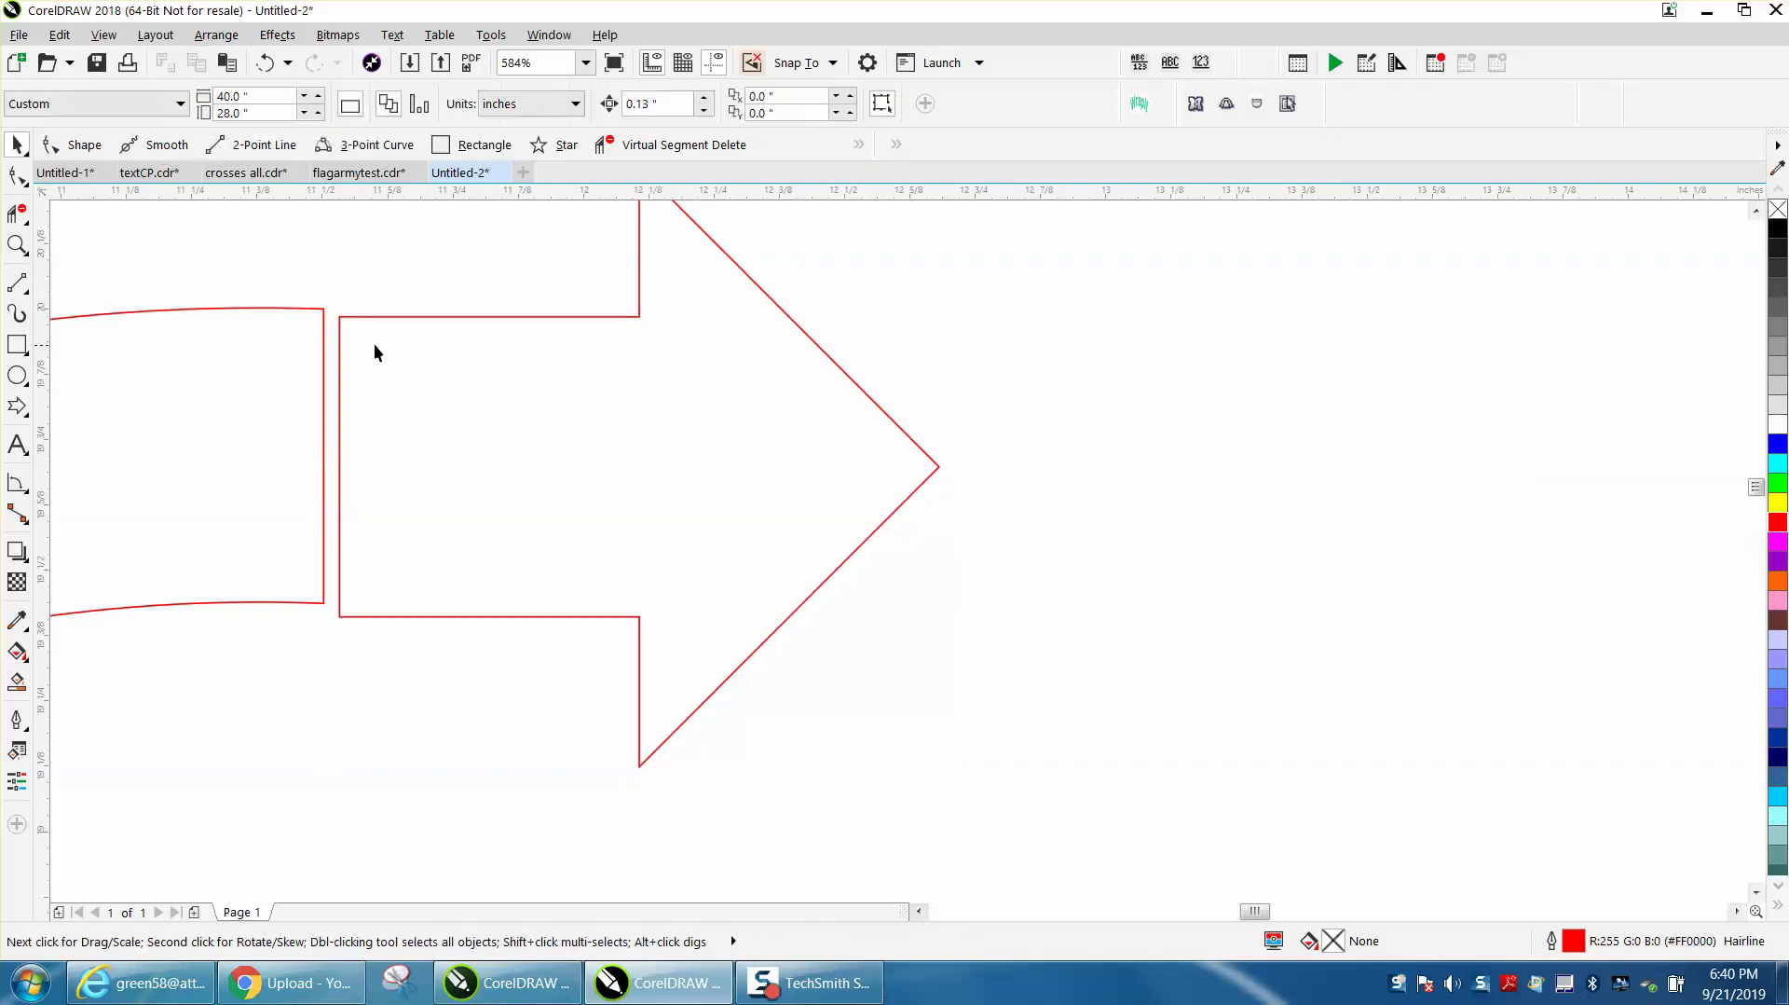
Snap the arrow shape's upper-left corner to the arc's upper end and scale the arrow to 94%
{"action": "left_click", "coordinate": [340, 318]}
{"action": "left_click_drag", "start_coordinate": [339, 317], "coordinate": [329, 317]}
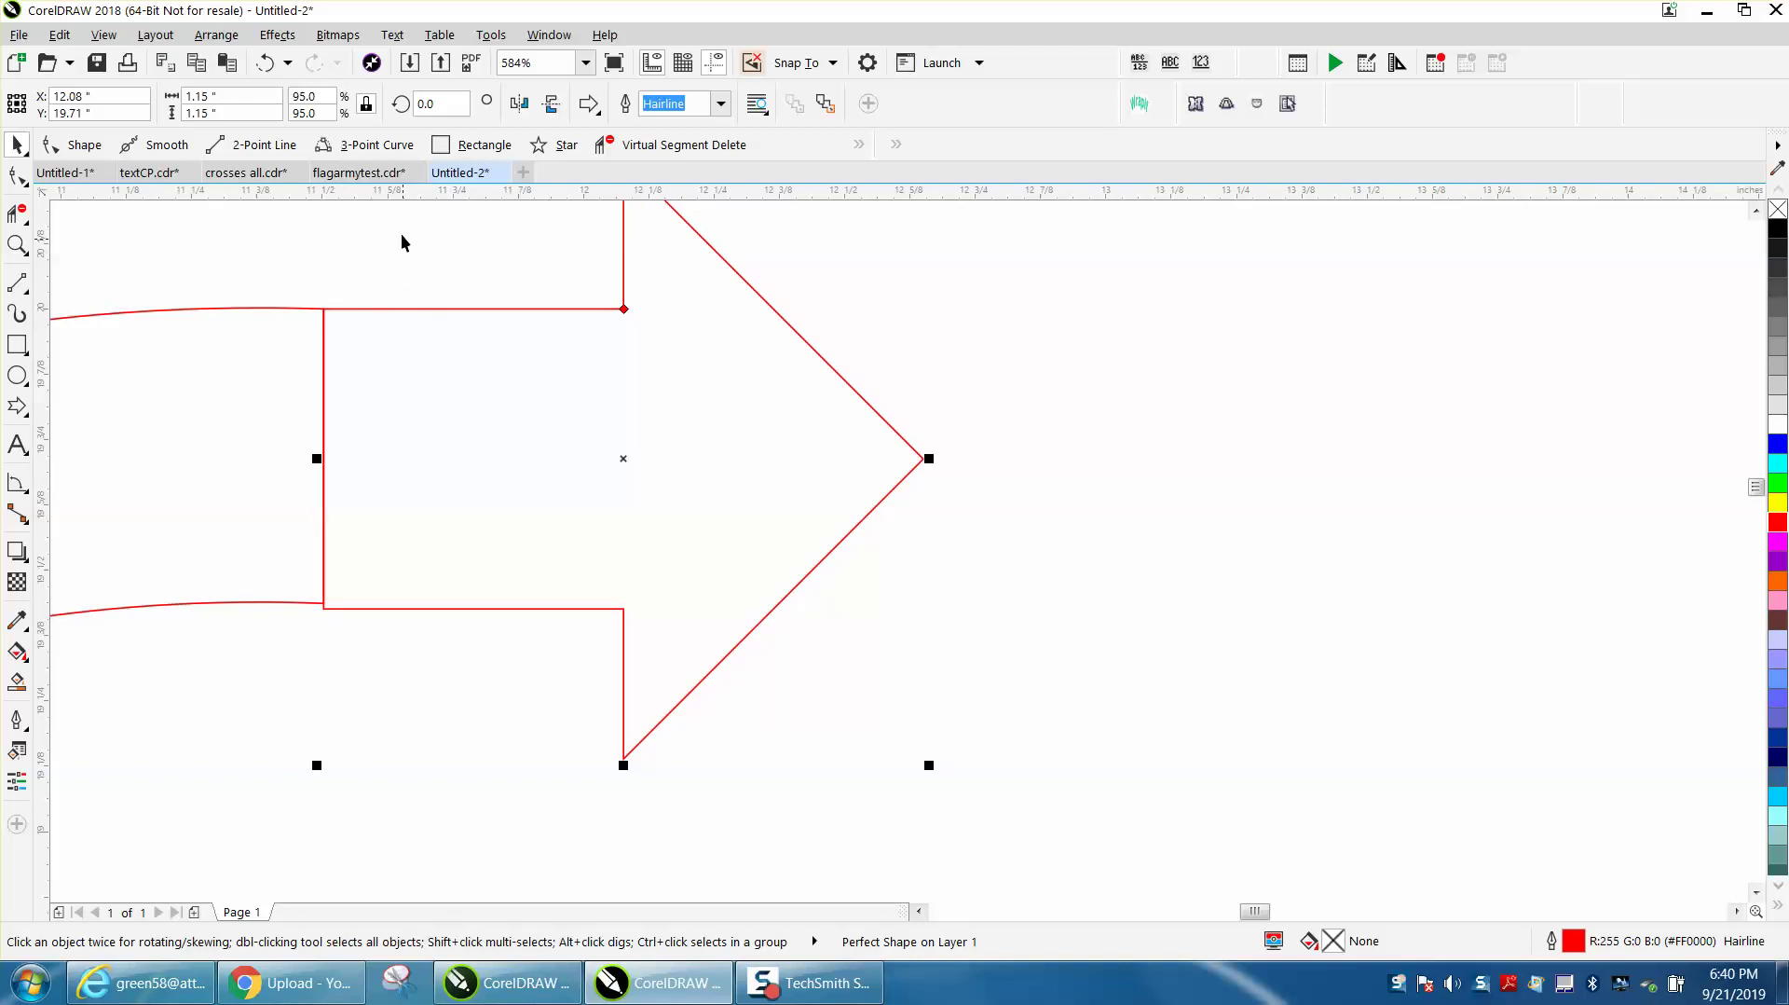
{"action": "left_click", "coordinate": [300, 96]}
{"action": "type", "text": "94"}
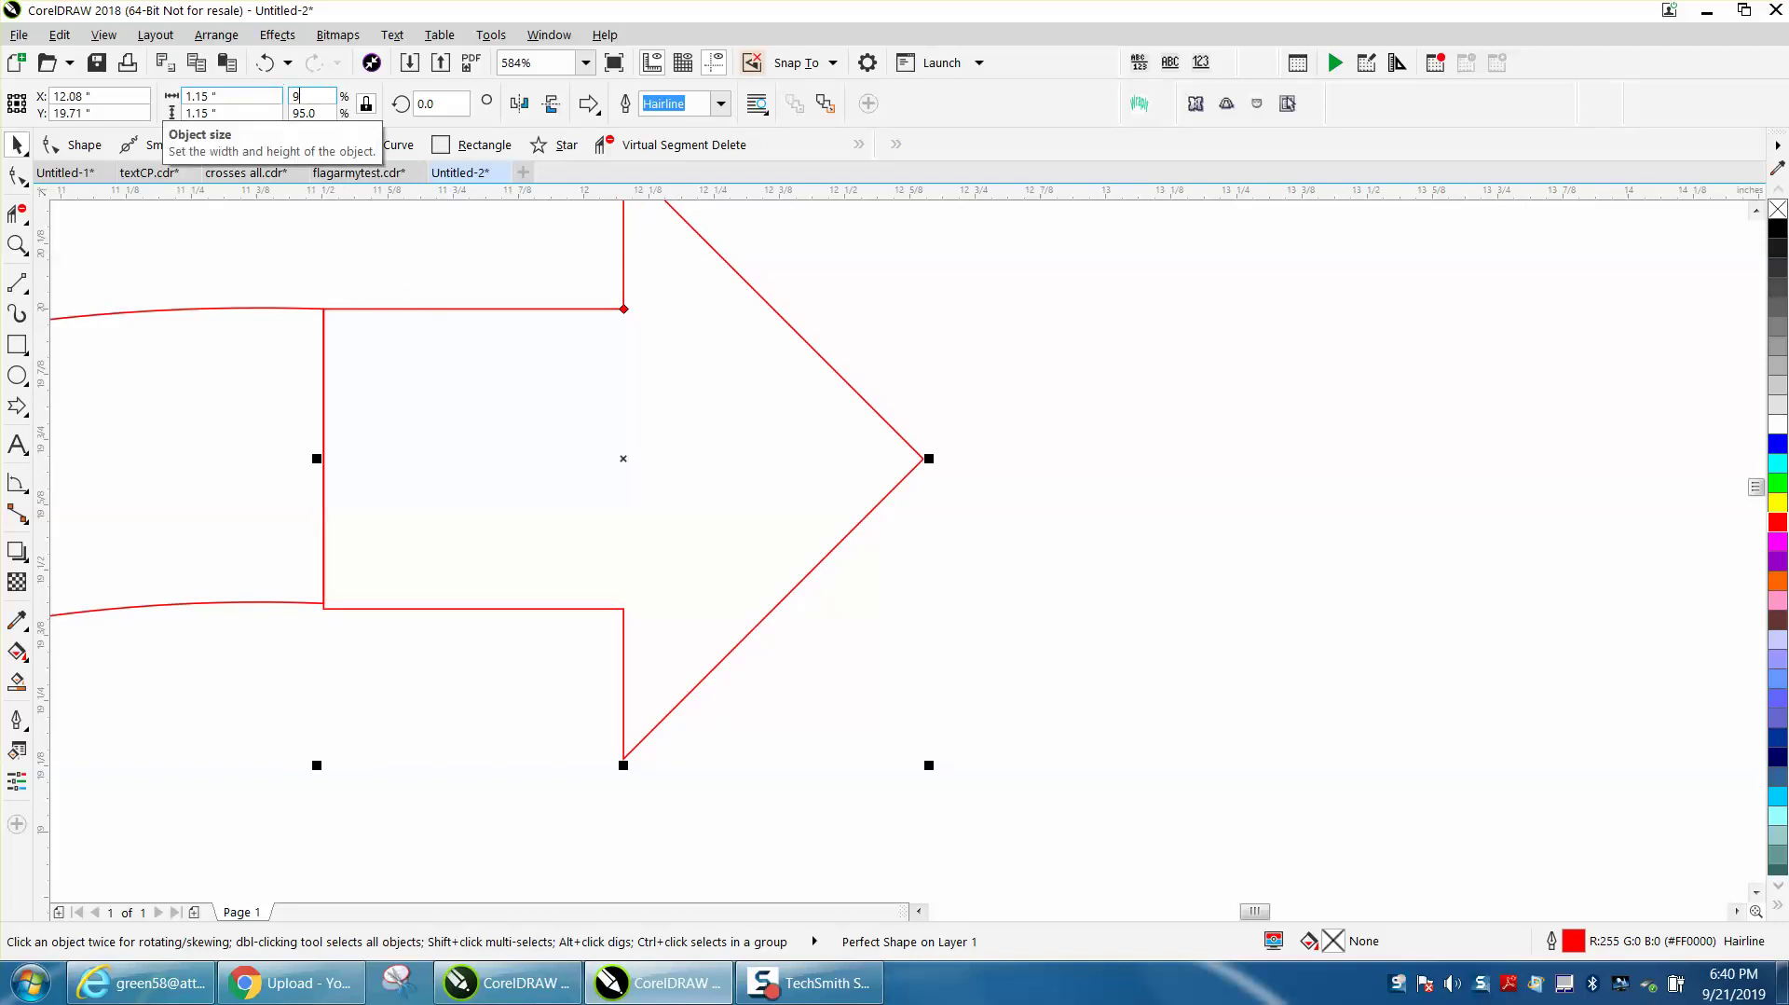
{"action": "key", "text": "Return"}
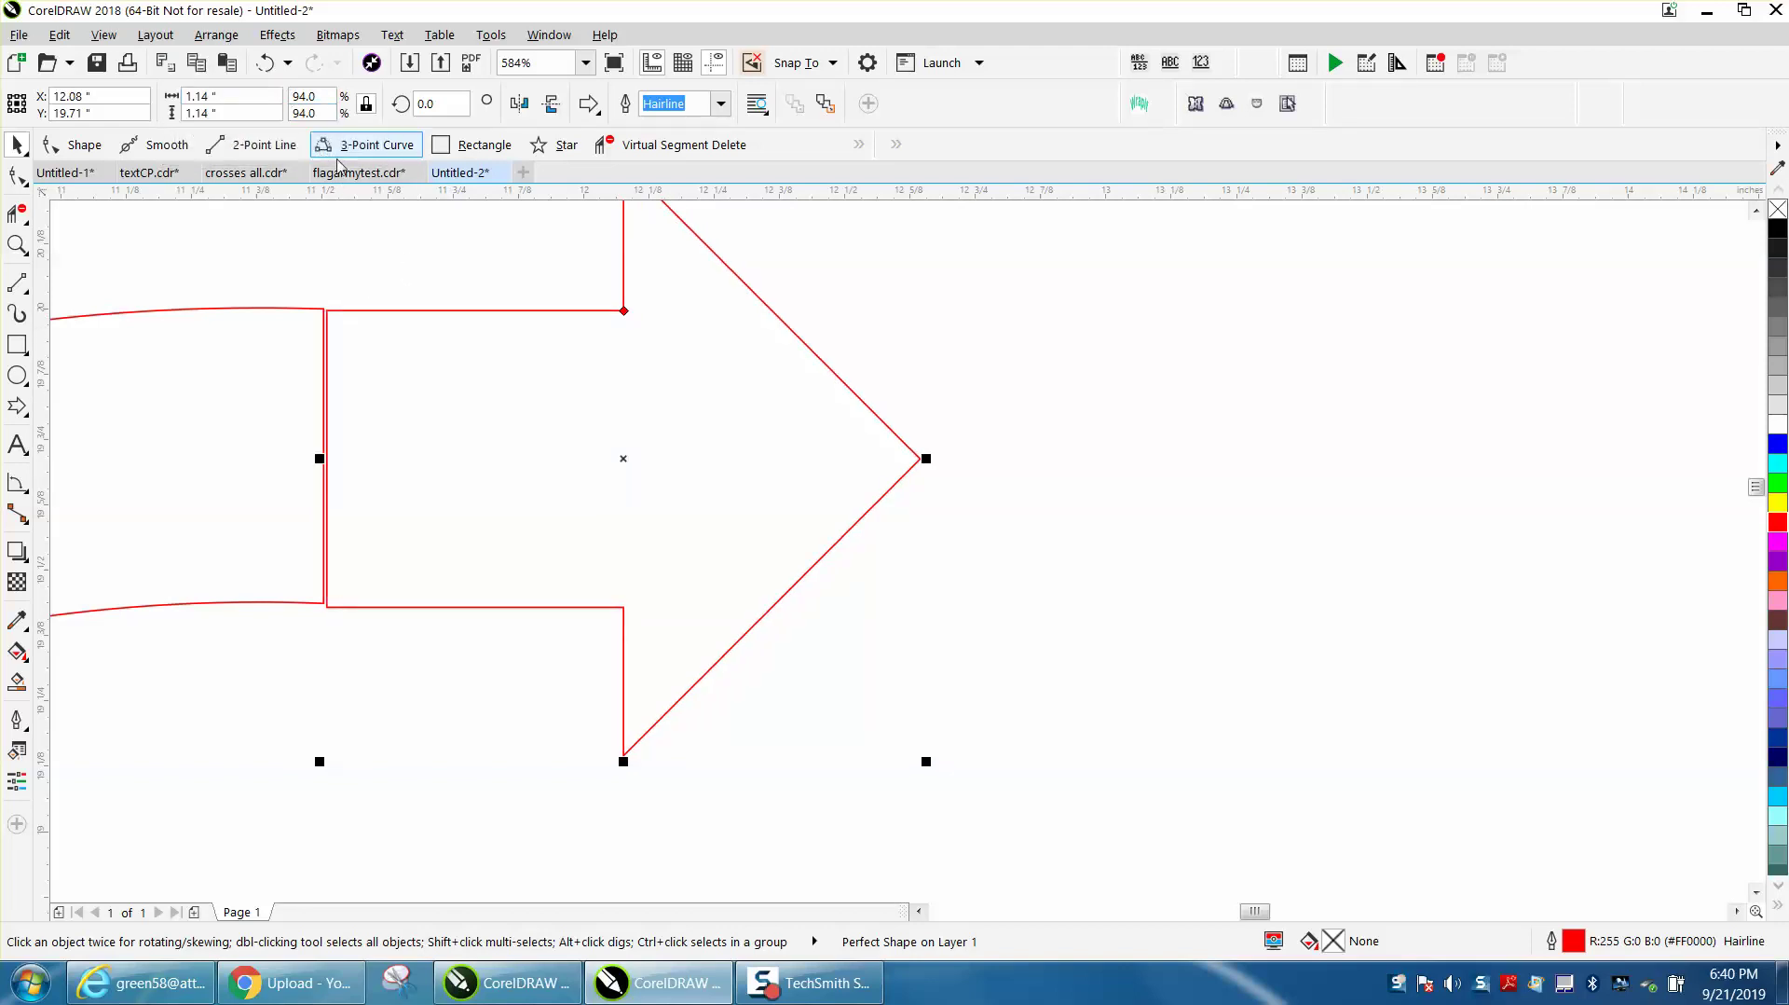
Scale the arrow shape to 93% and snap its upper-left corner to the arc's end again
{"action": "left_click", "coordinate": [303, 97]}
{"action": "type", "text": "93"}
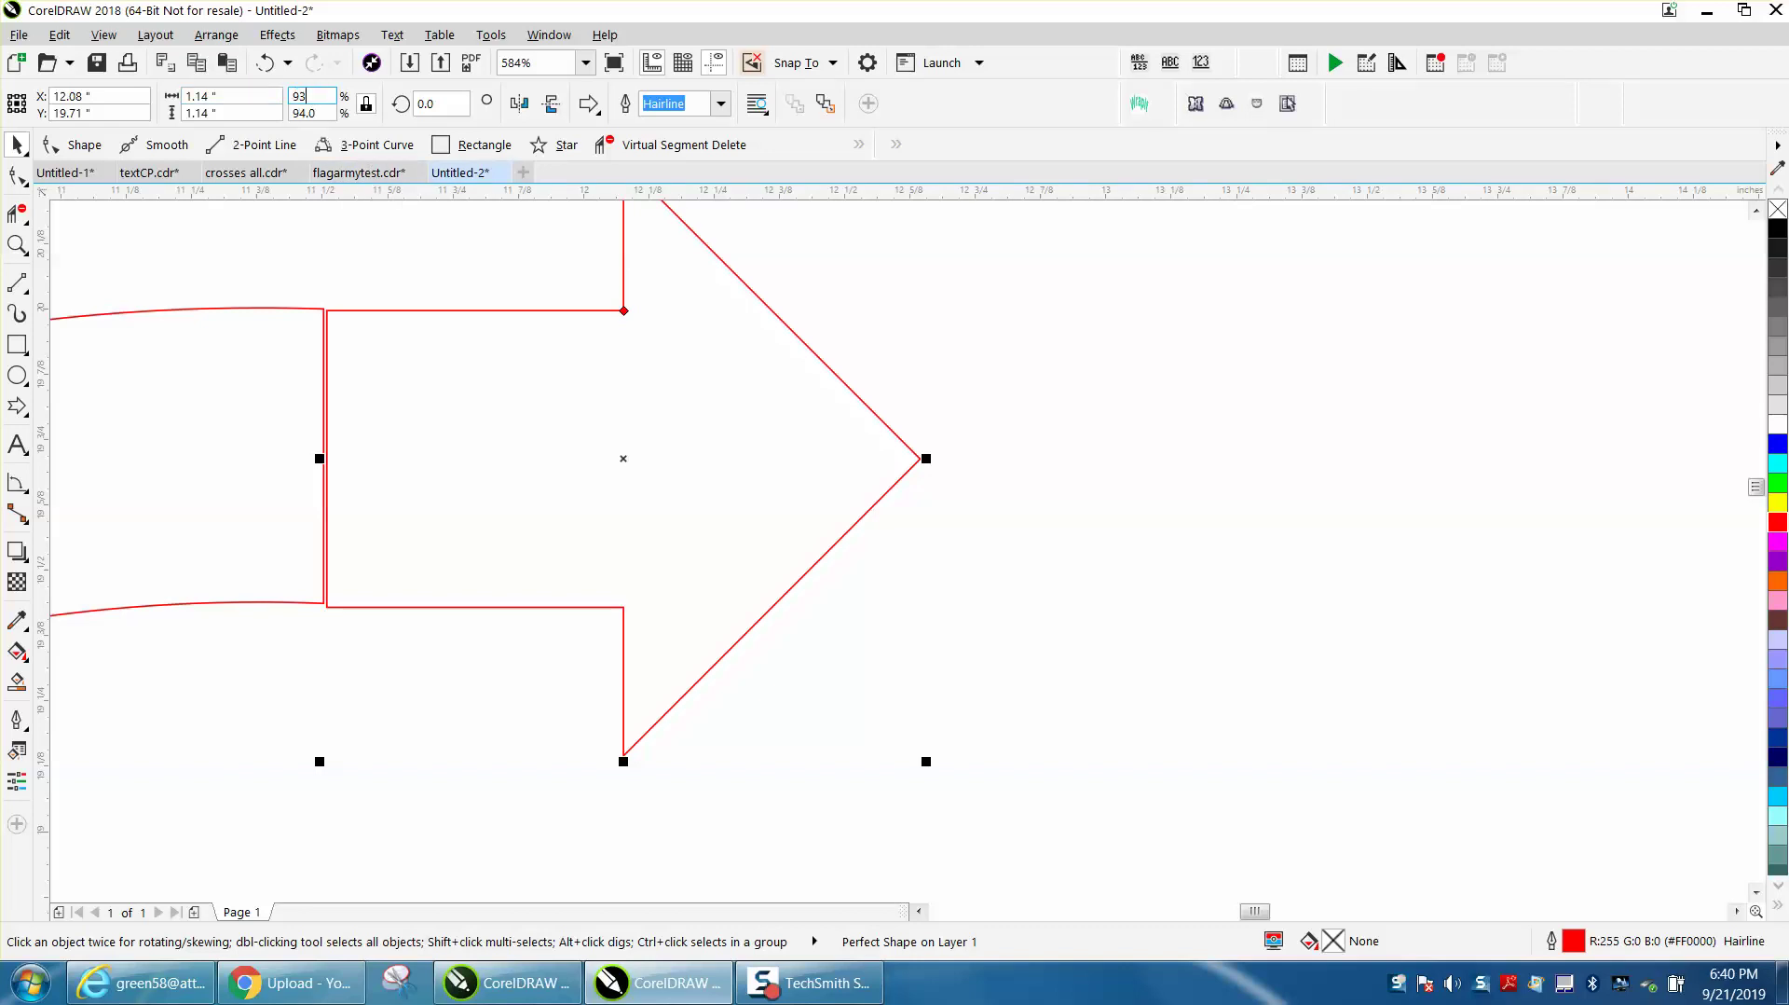
{"action": "key", "text": "Return"}
{"action": "left_click_drag", "start_coordinate": [391, 359], "coordinate": [326, 311]}
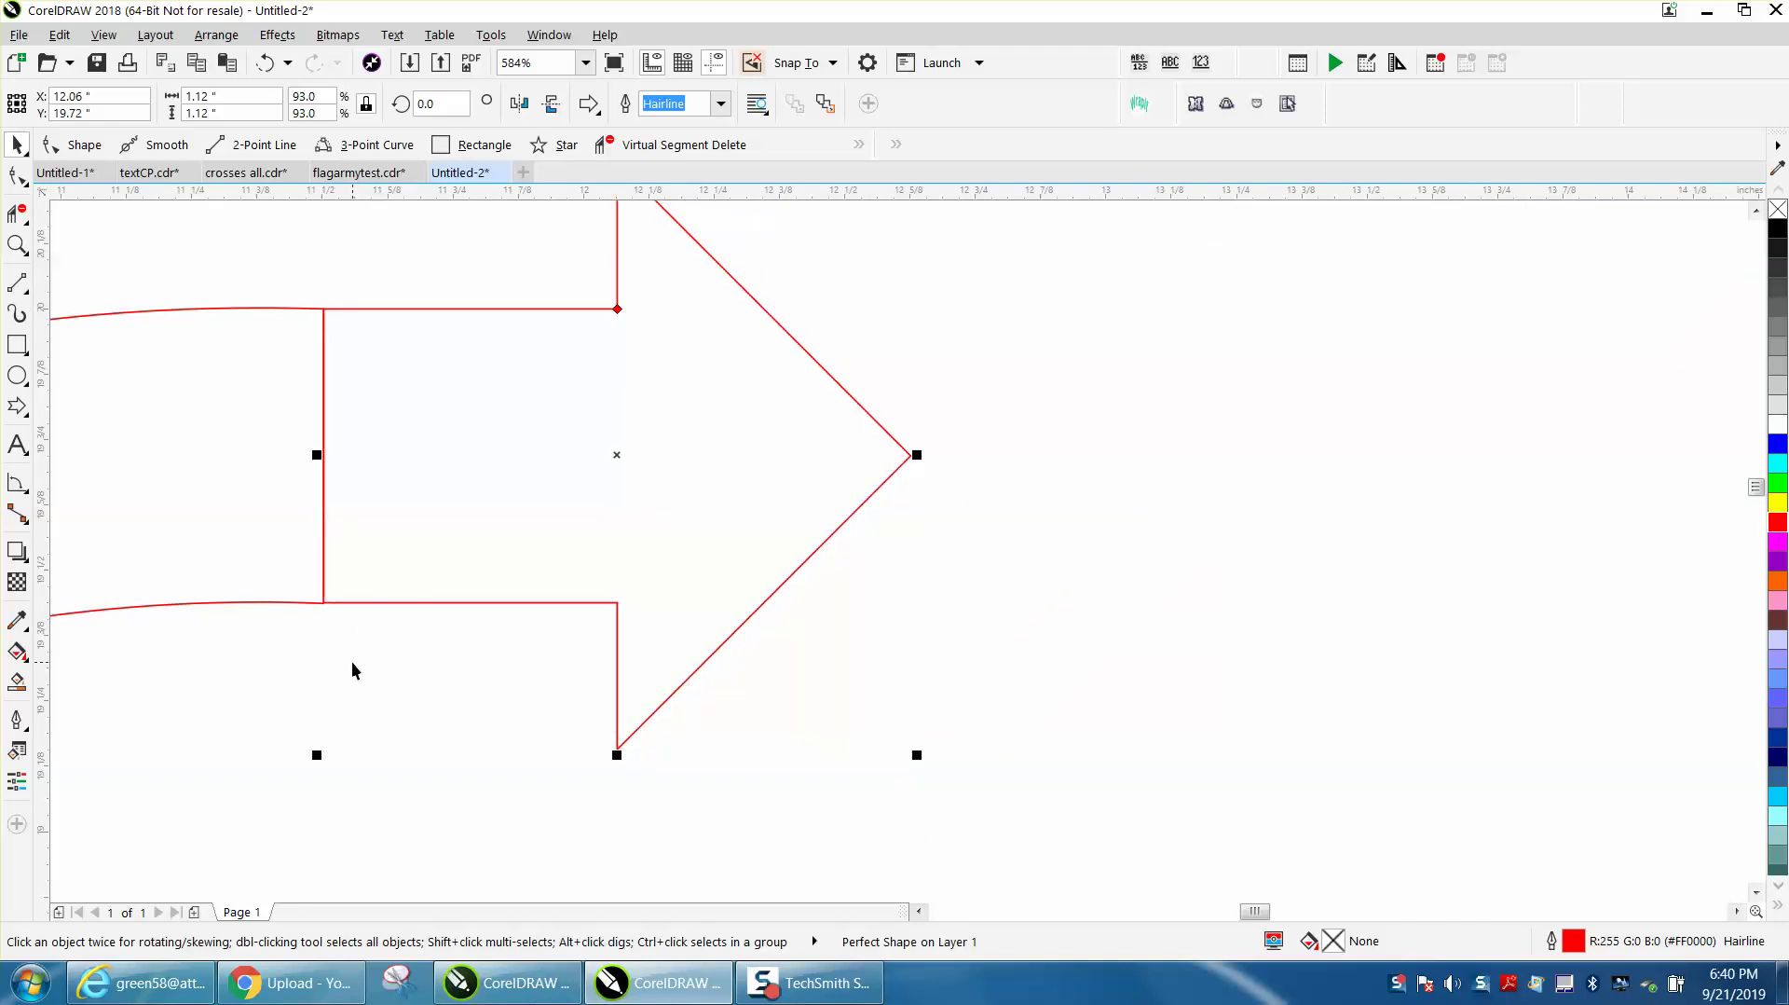
Select the arc and the arrow shape together and weld them into one curved arrow outline
{"action": "scroll", "coordinate": [350, 663], "scroll_direction": "down", "scroll_amount": 4}
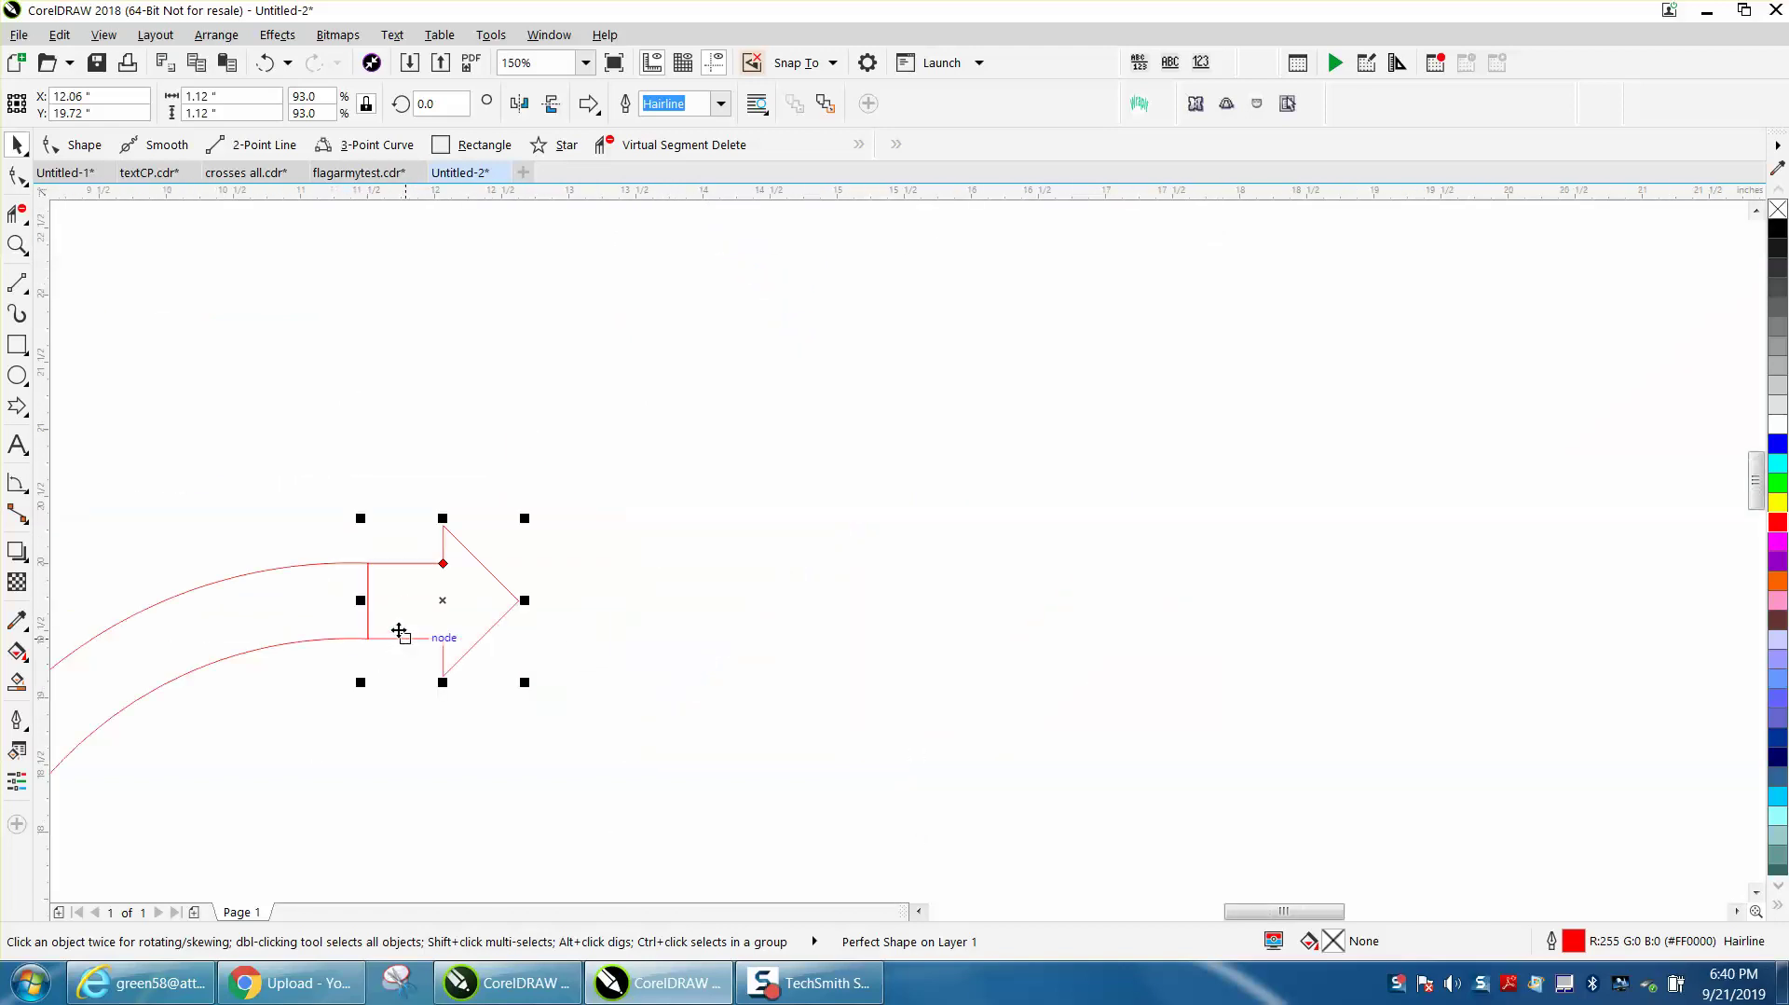
{"action": "scroll", "coordinate": [435, 590], "scroll_direction": "down", "scroll_amount": 2}
{"action": "scroll", "coordinate": [343, 629], "scroll_direction": "down", "scroll_amount": 2}
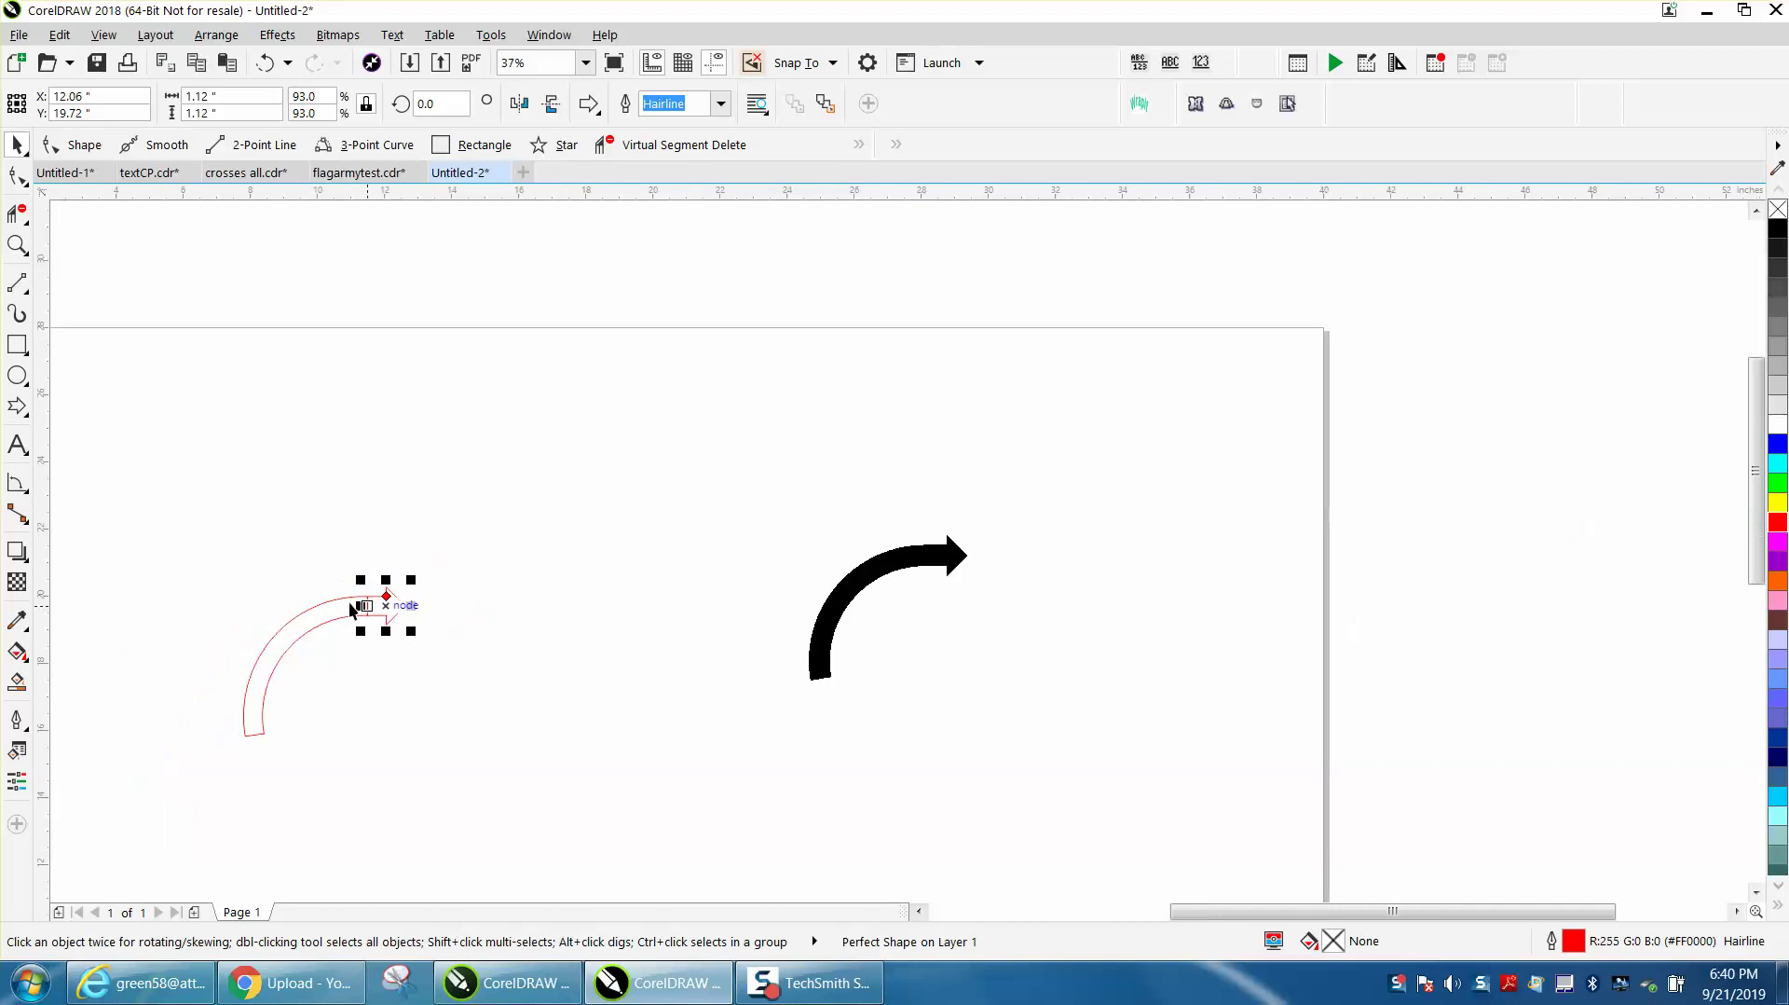
{"action": "left_click", "coordinate": [17, 245]}
{"action": "left_click_drag", "start_coordinate": [174, 539], "coordinate": [548, 779]}
{"action": "left_click", "coordinate": [16, 144]}
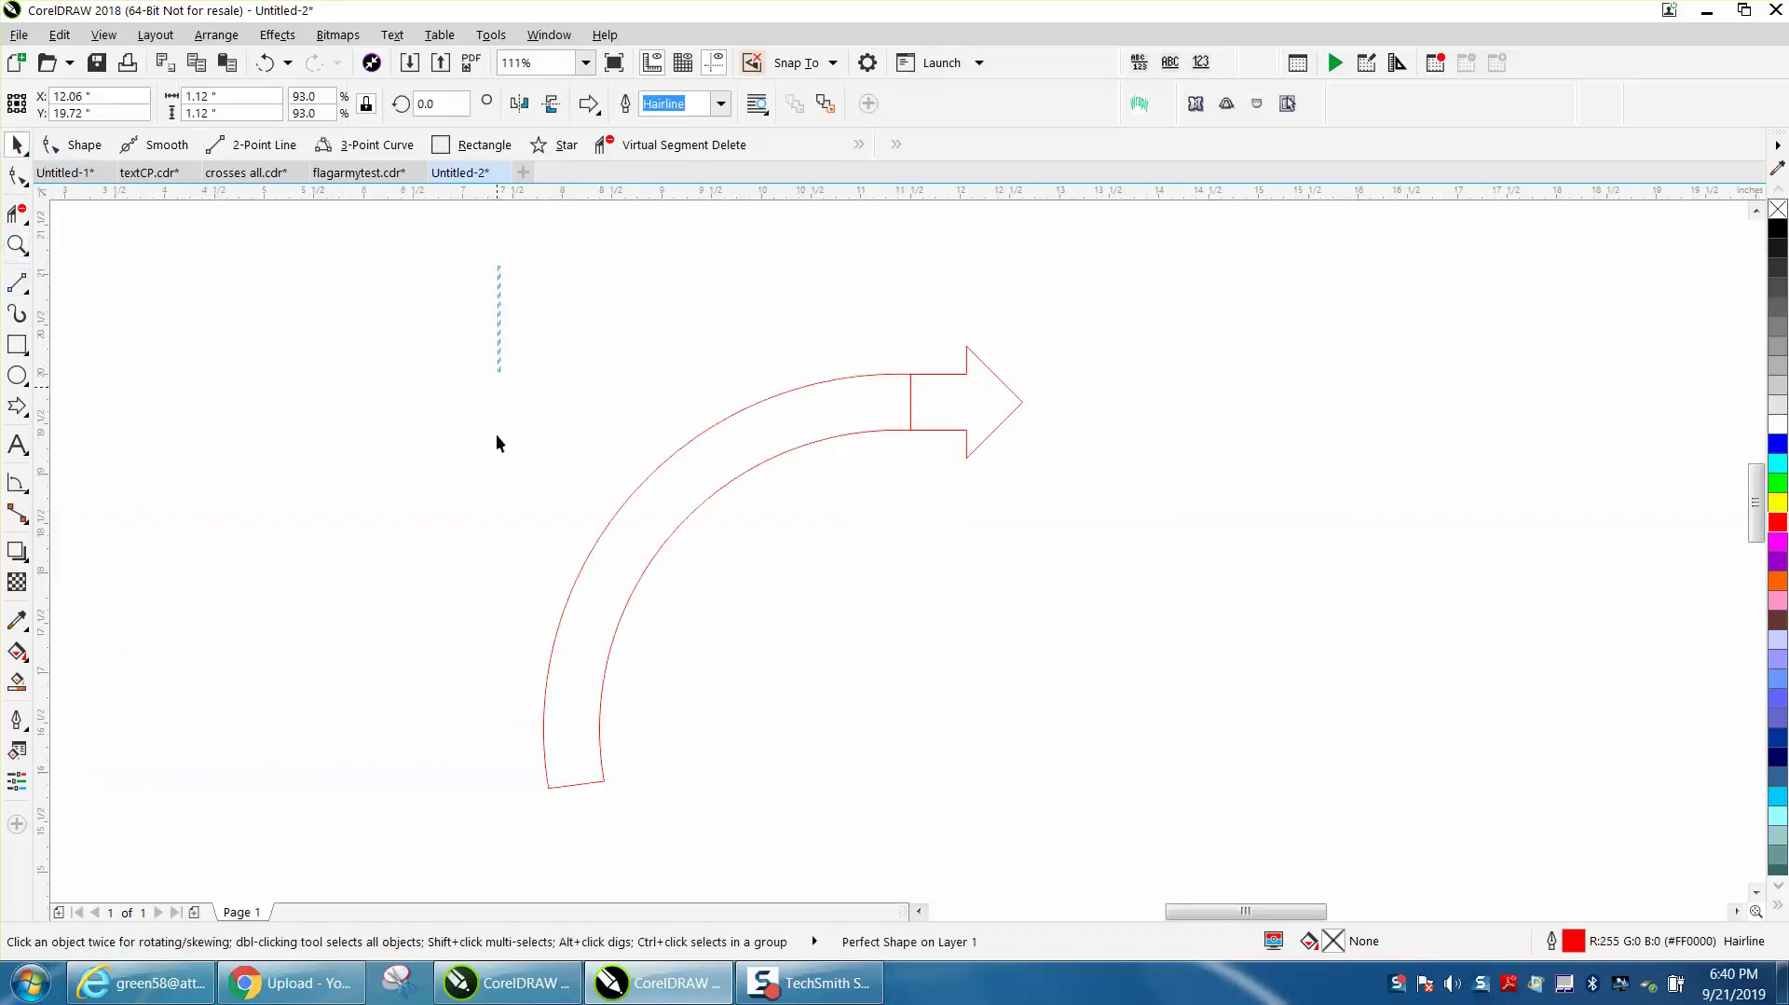
{"action": "left_click_drag", "start_coordinate": [1122, 807], "coordinate": [1139, 809]}
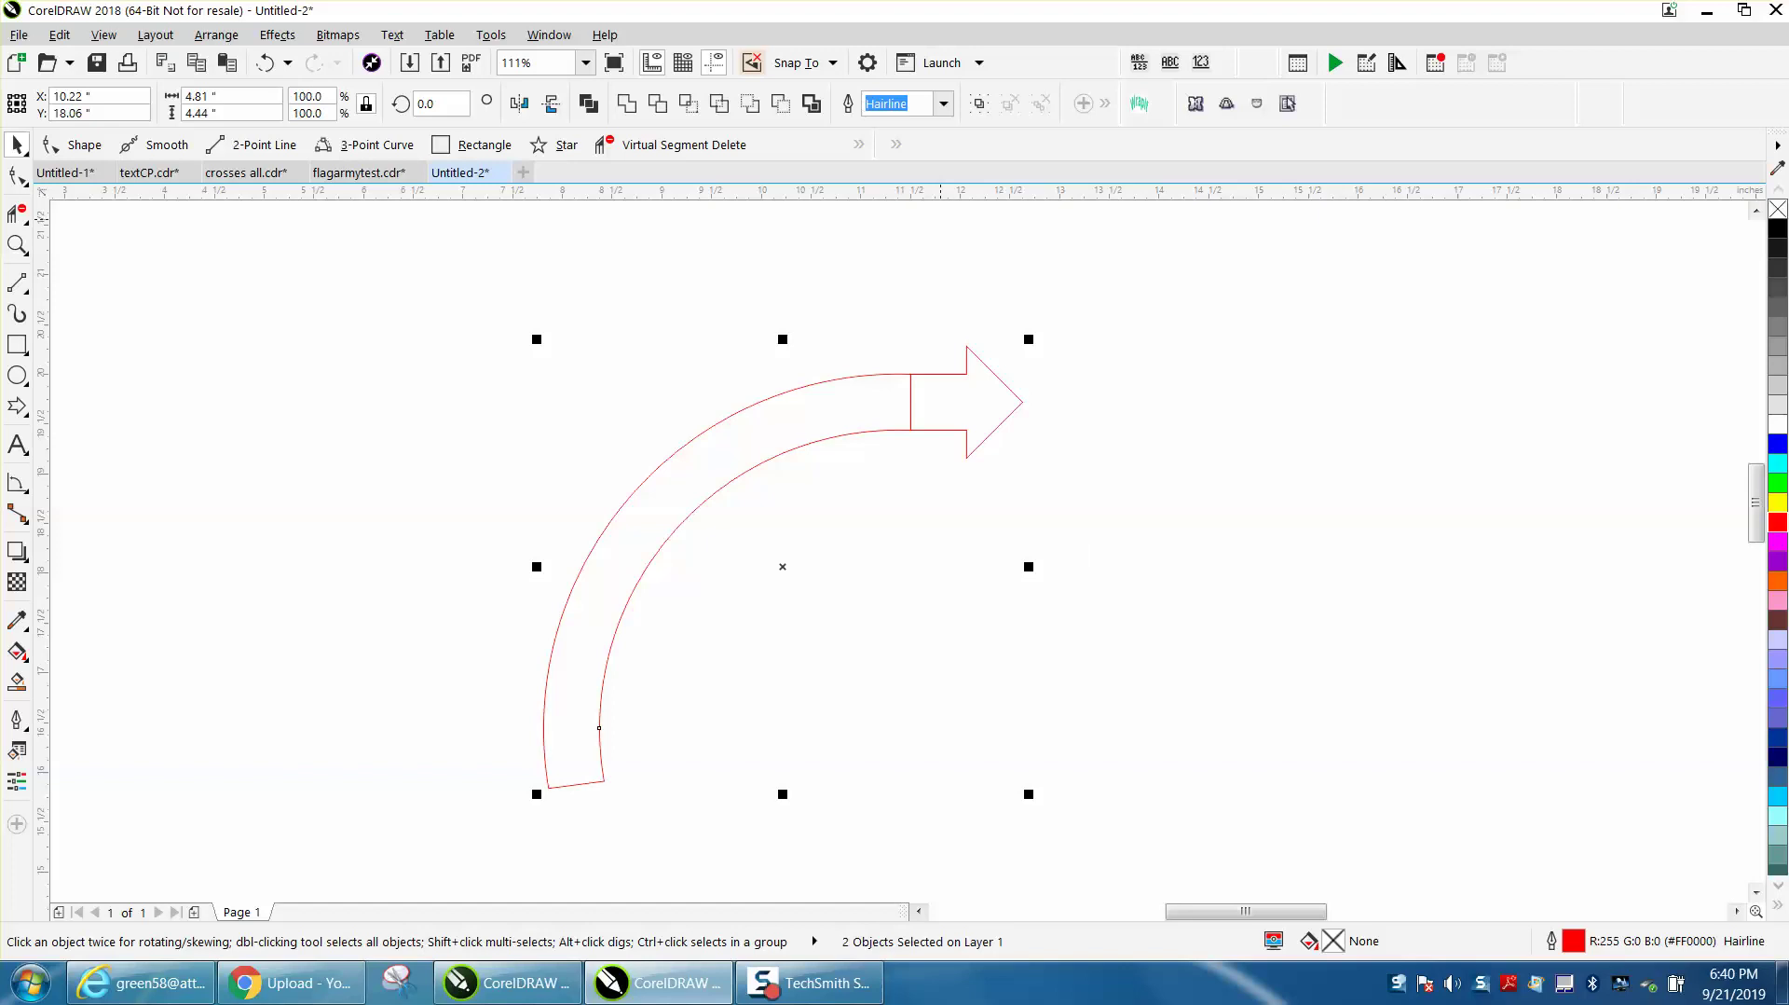
{"action": "left_click", "coordinate": [627, 104]}
{"action": "left_click", "coordinate": [1194, 322]}
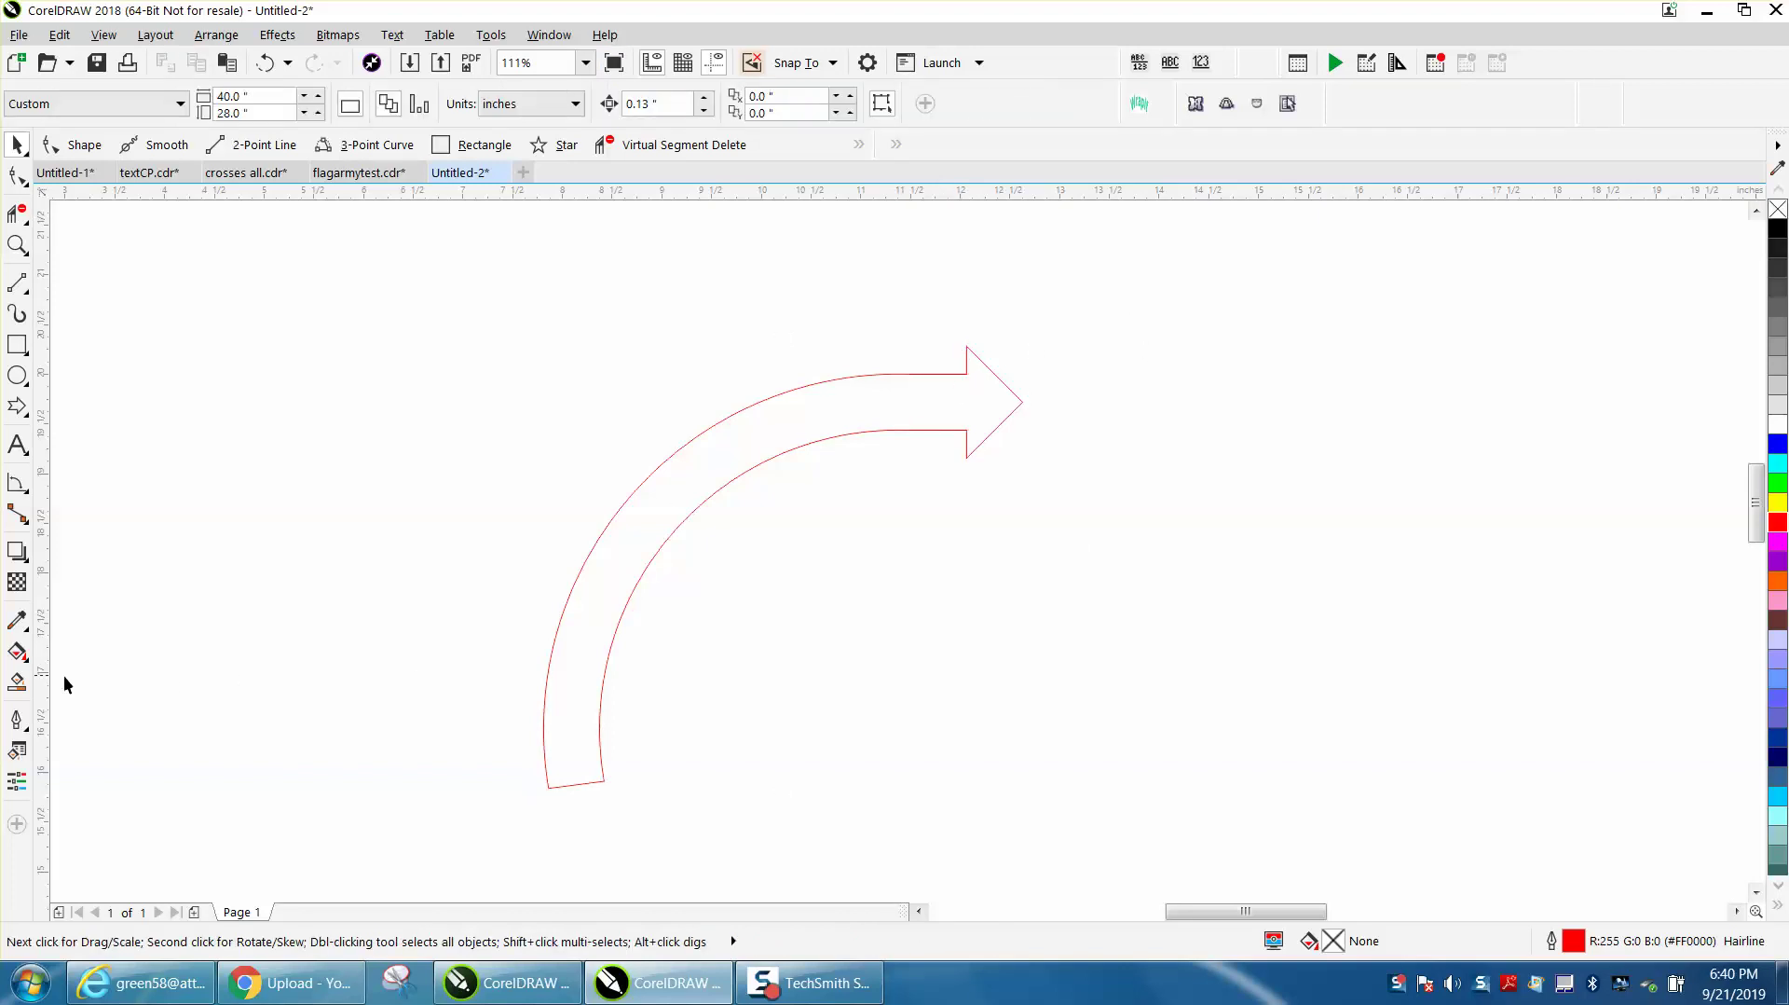
Create a black-filled copy of the welded arrow without an outline, using Smart Fill
{"action": "left_click", "coordinate": [17, 681]}
{"action": "left_click", "coordinate": [617, 573]}
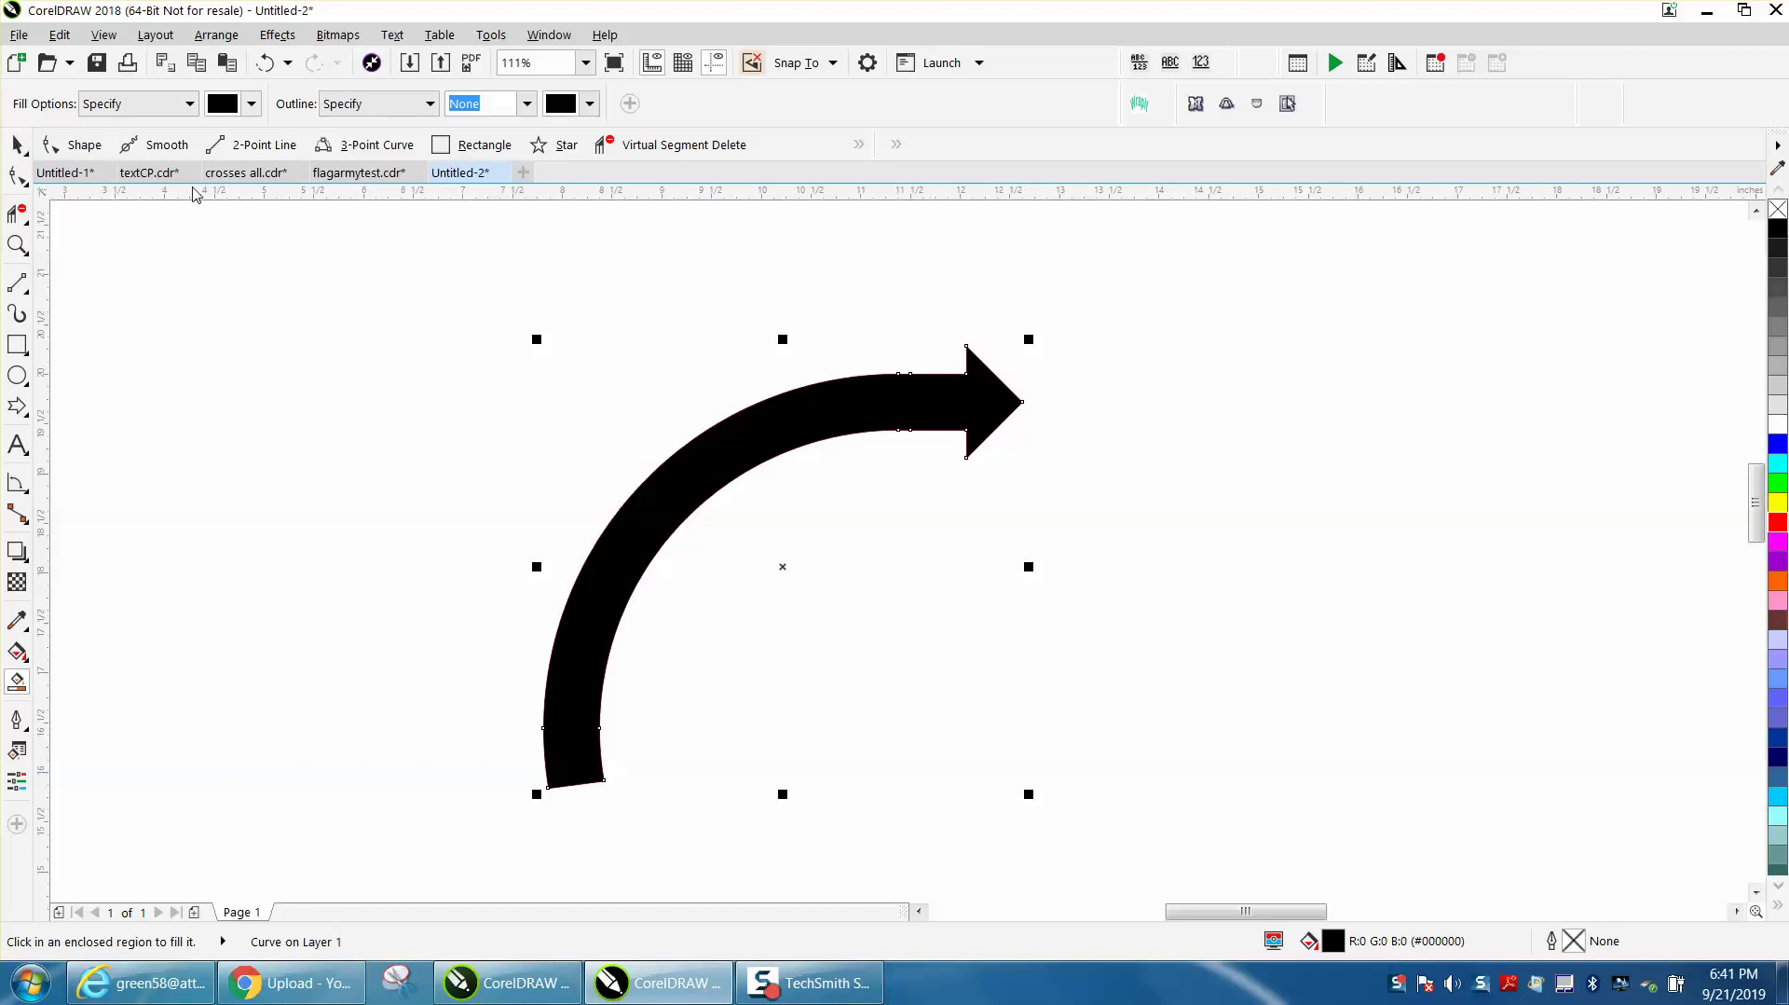
{"action": "left_click", "coordinate": [17, 144]}
Move the filled copy over the bitmap arrow to about X 27.24, Y 19.54 inches and fill it yellow
{"action": "scroll", "coordinate": [699, 471], "scroll_direction": "down", "scroll_amount": 2}
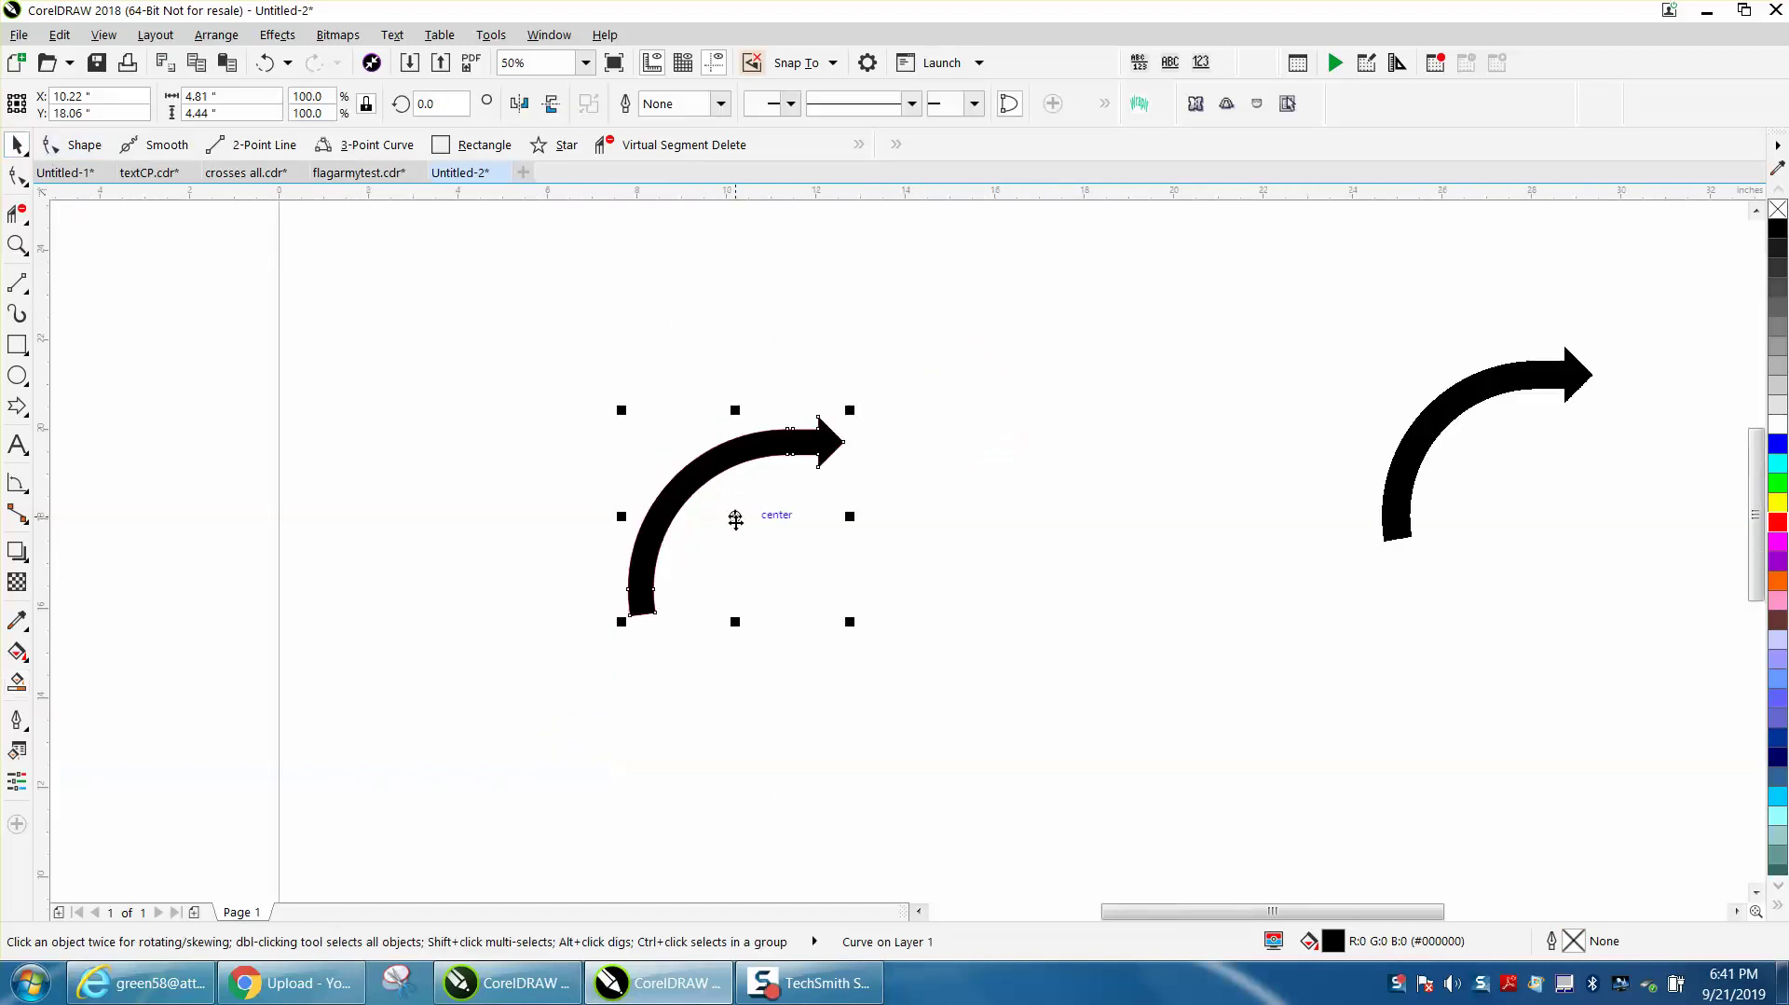
{"action": "left_click_drag", "start_coordinate": [734, 515], "coordinate": [1482, 462]}
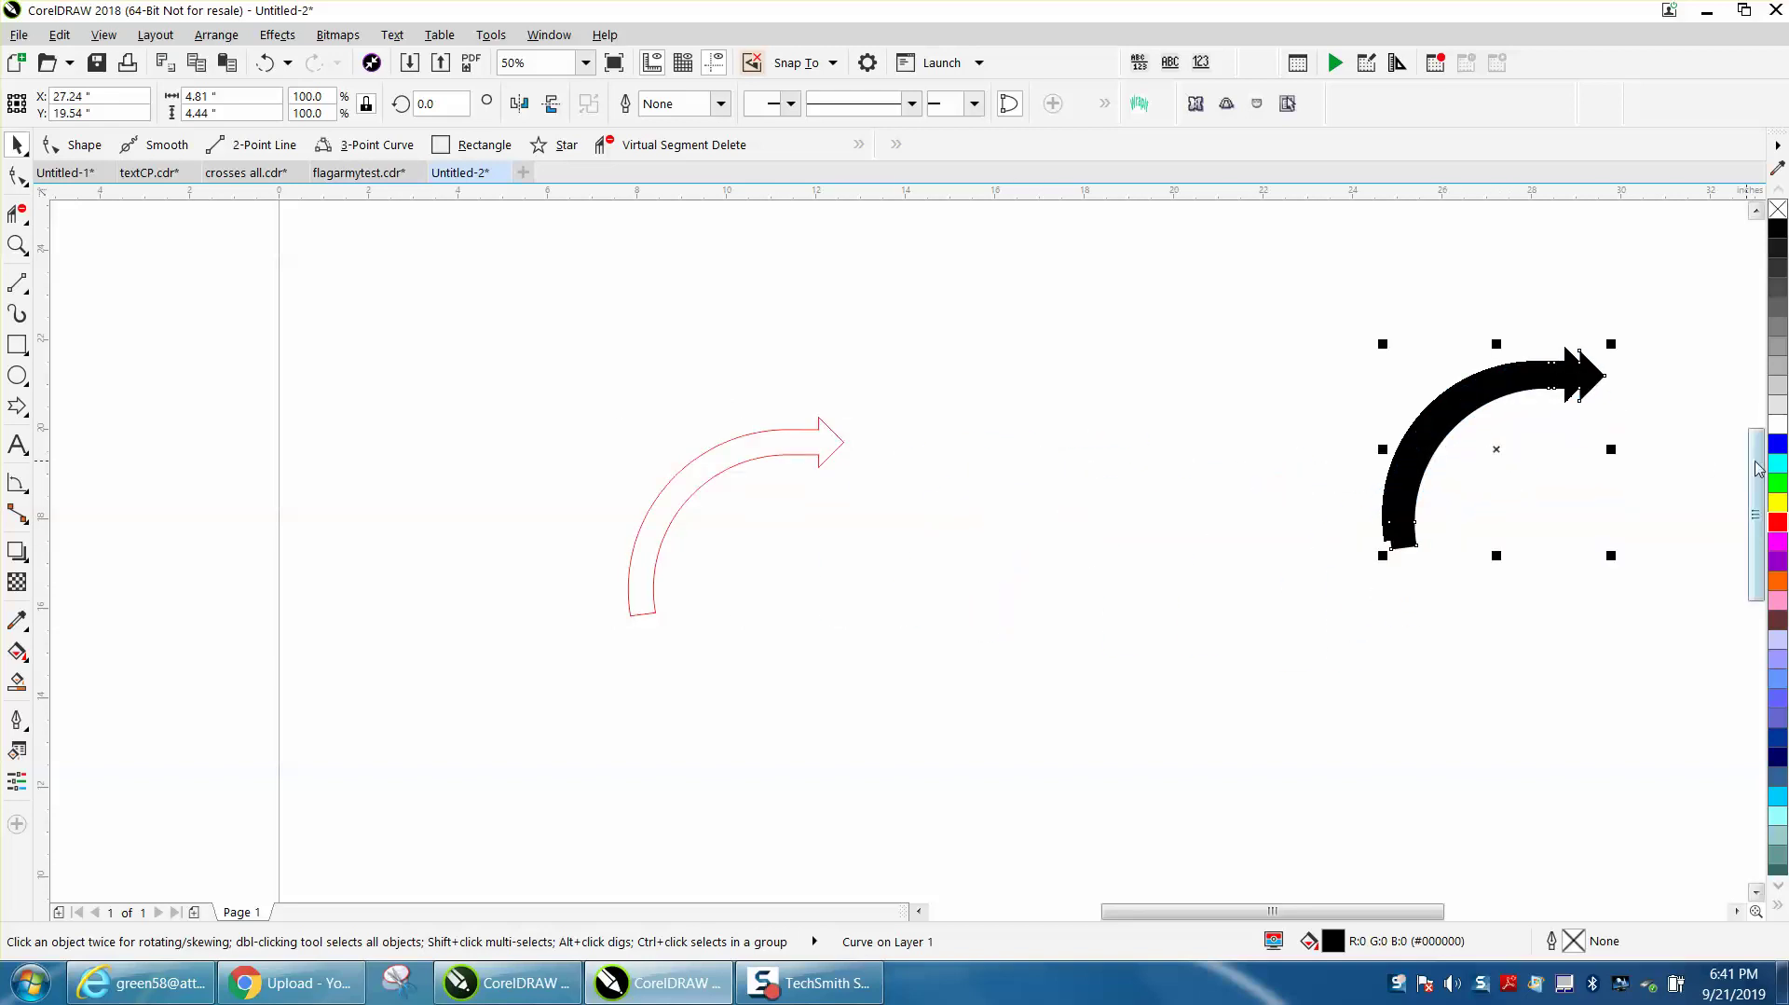
{"action": "left_click", "coordinate": [1778, 503]}
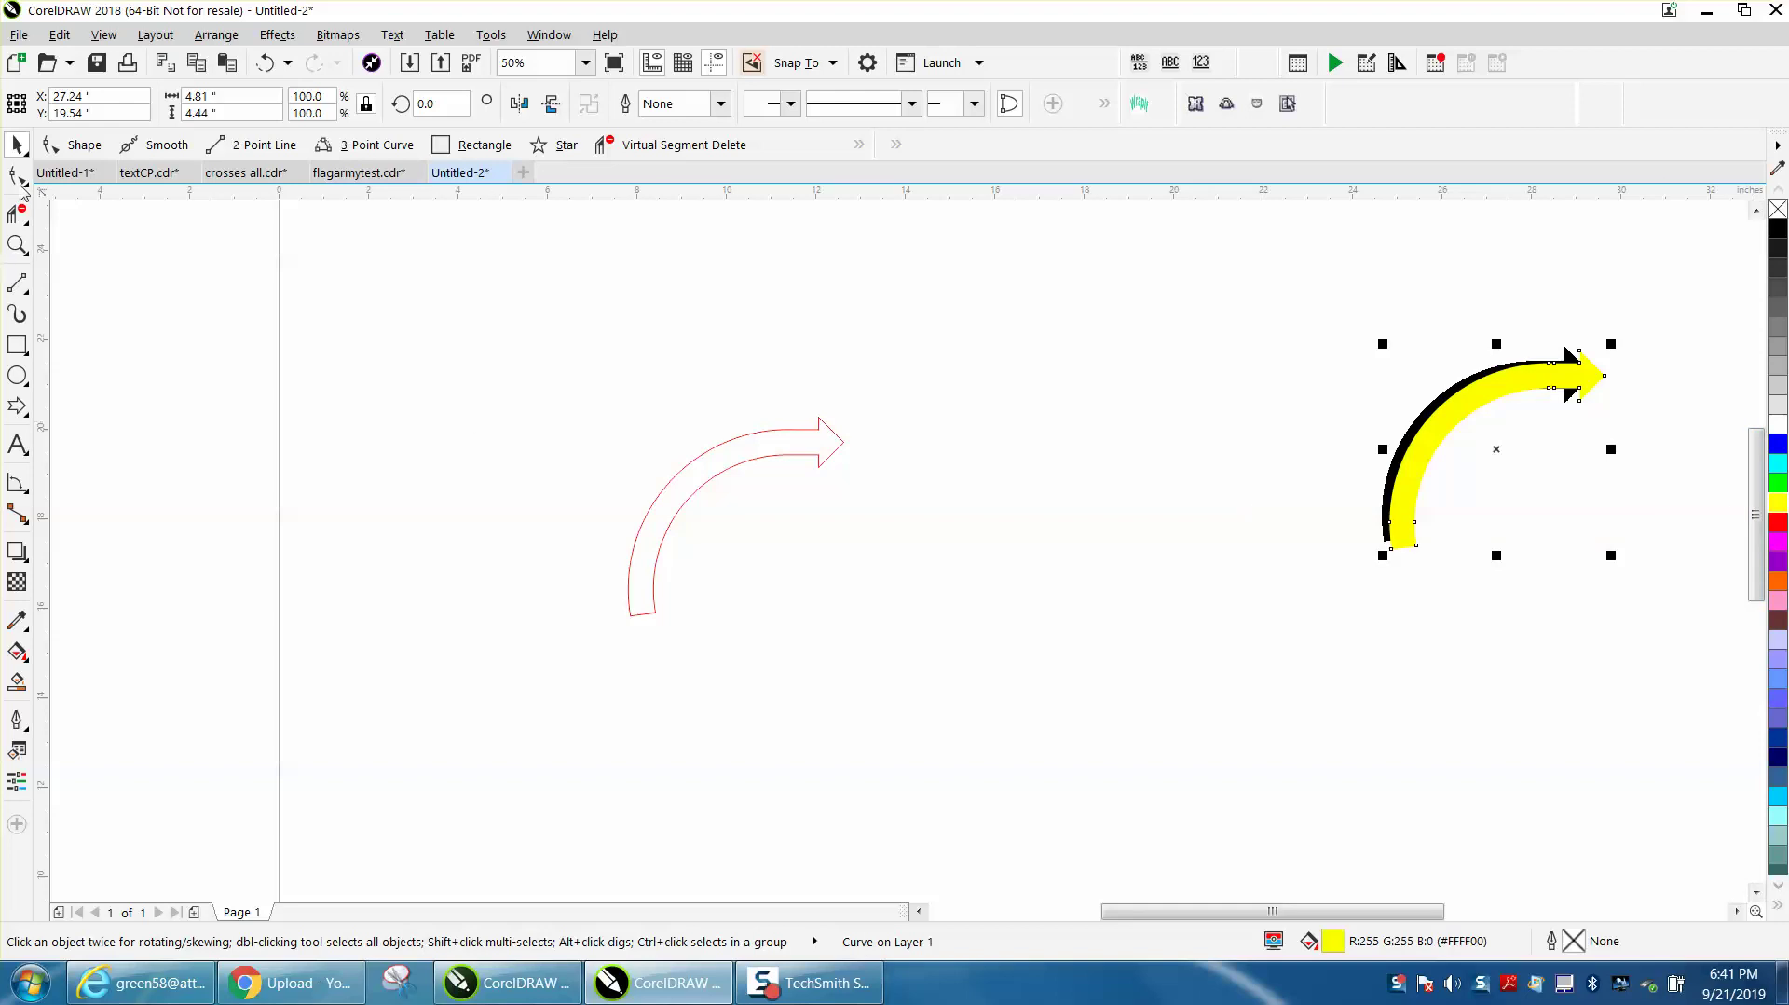
Scale the yellow arrow to about 93.7% and position it over the bitmap arrow at about X 27.03, Y 19.72 inches
{"action": "left_click", "coordinate": [17, 244]}
{"action": "left_click_drag", "start_coordinate": [1597, 533], "coordinate": [1629, 610]}
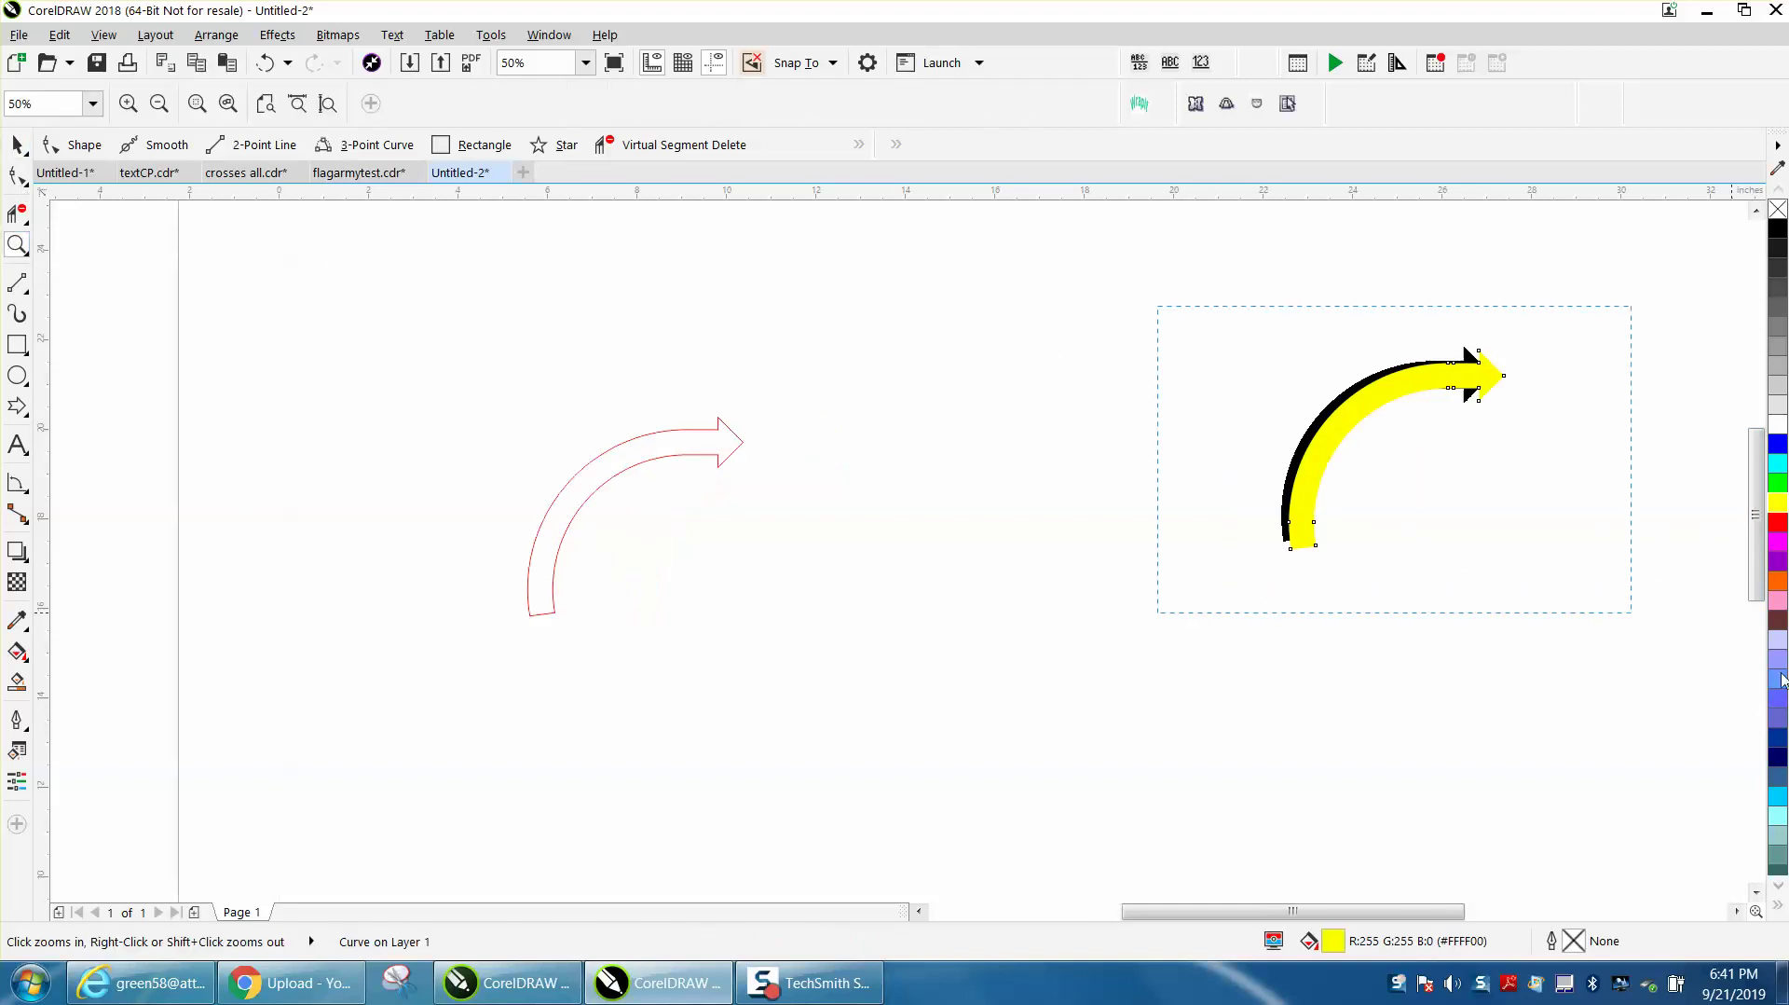
{"action": "left_click", "coordinate": [17, 144]}
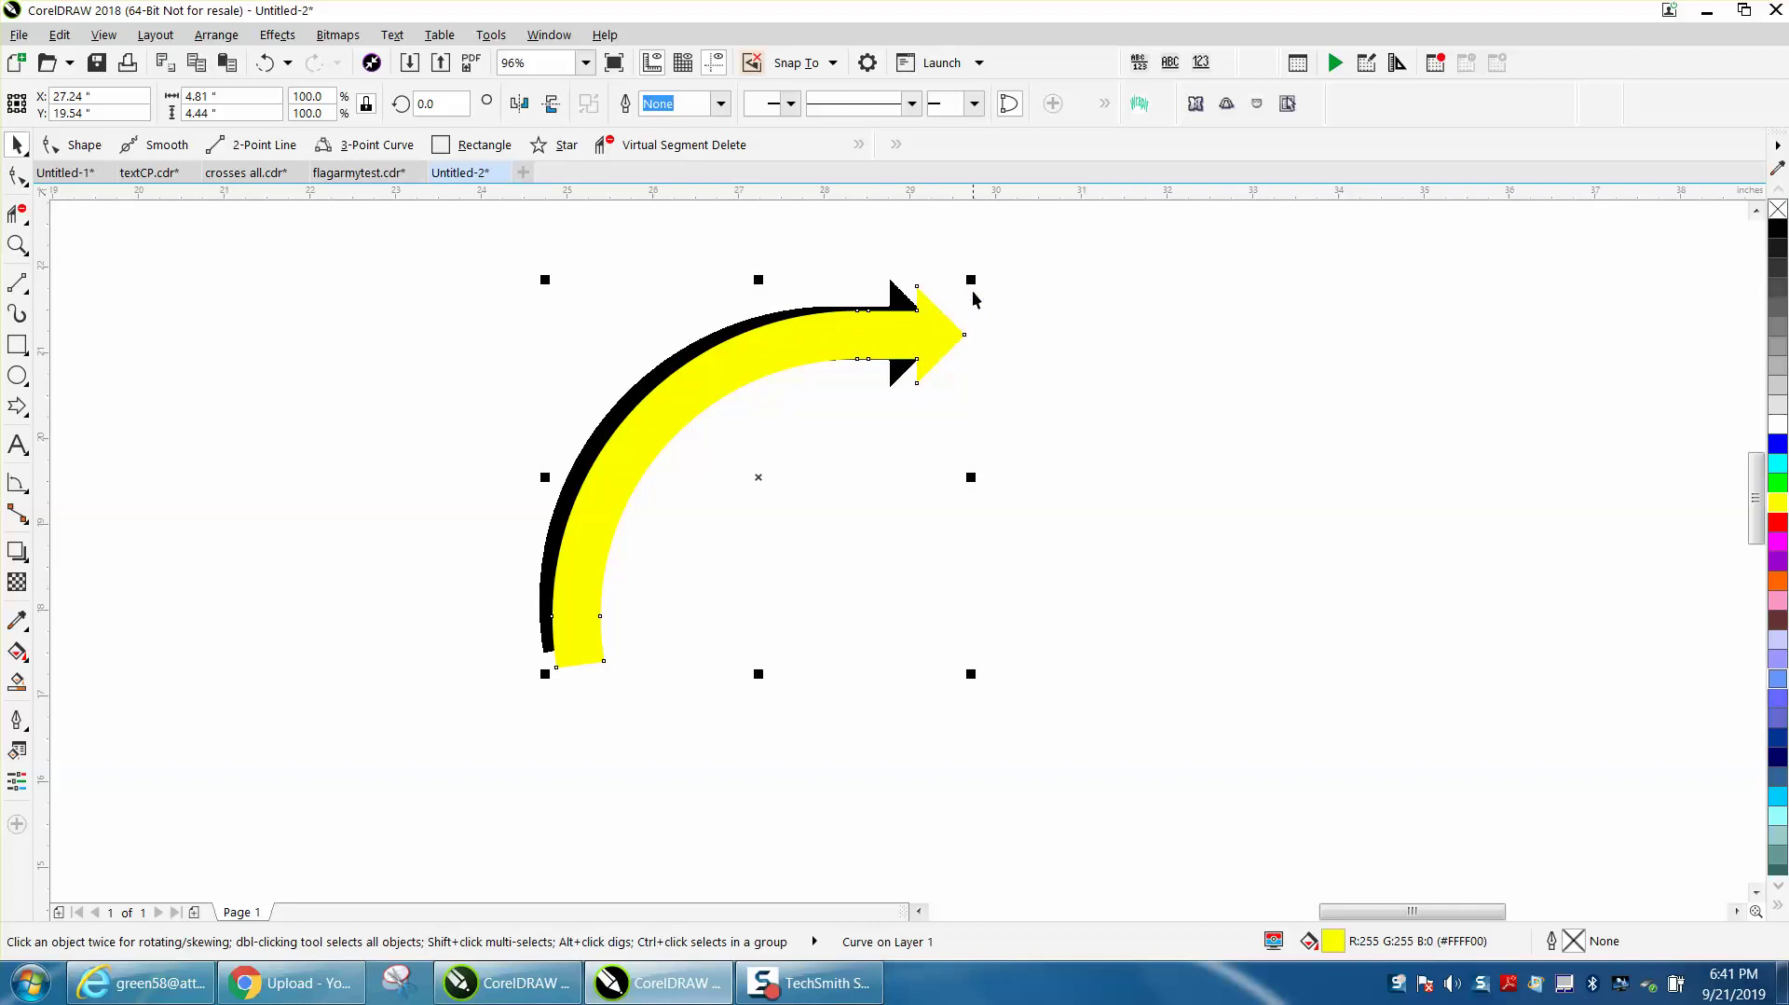
{"action": "left_click_drag", "start_coordinate": [973, 282], "coordinate": [947, 305]}
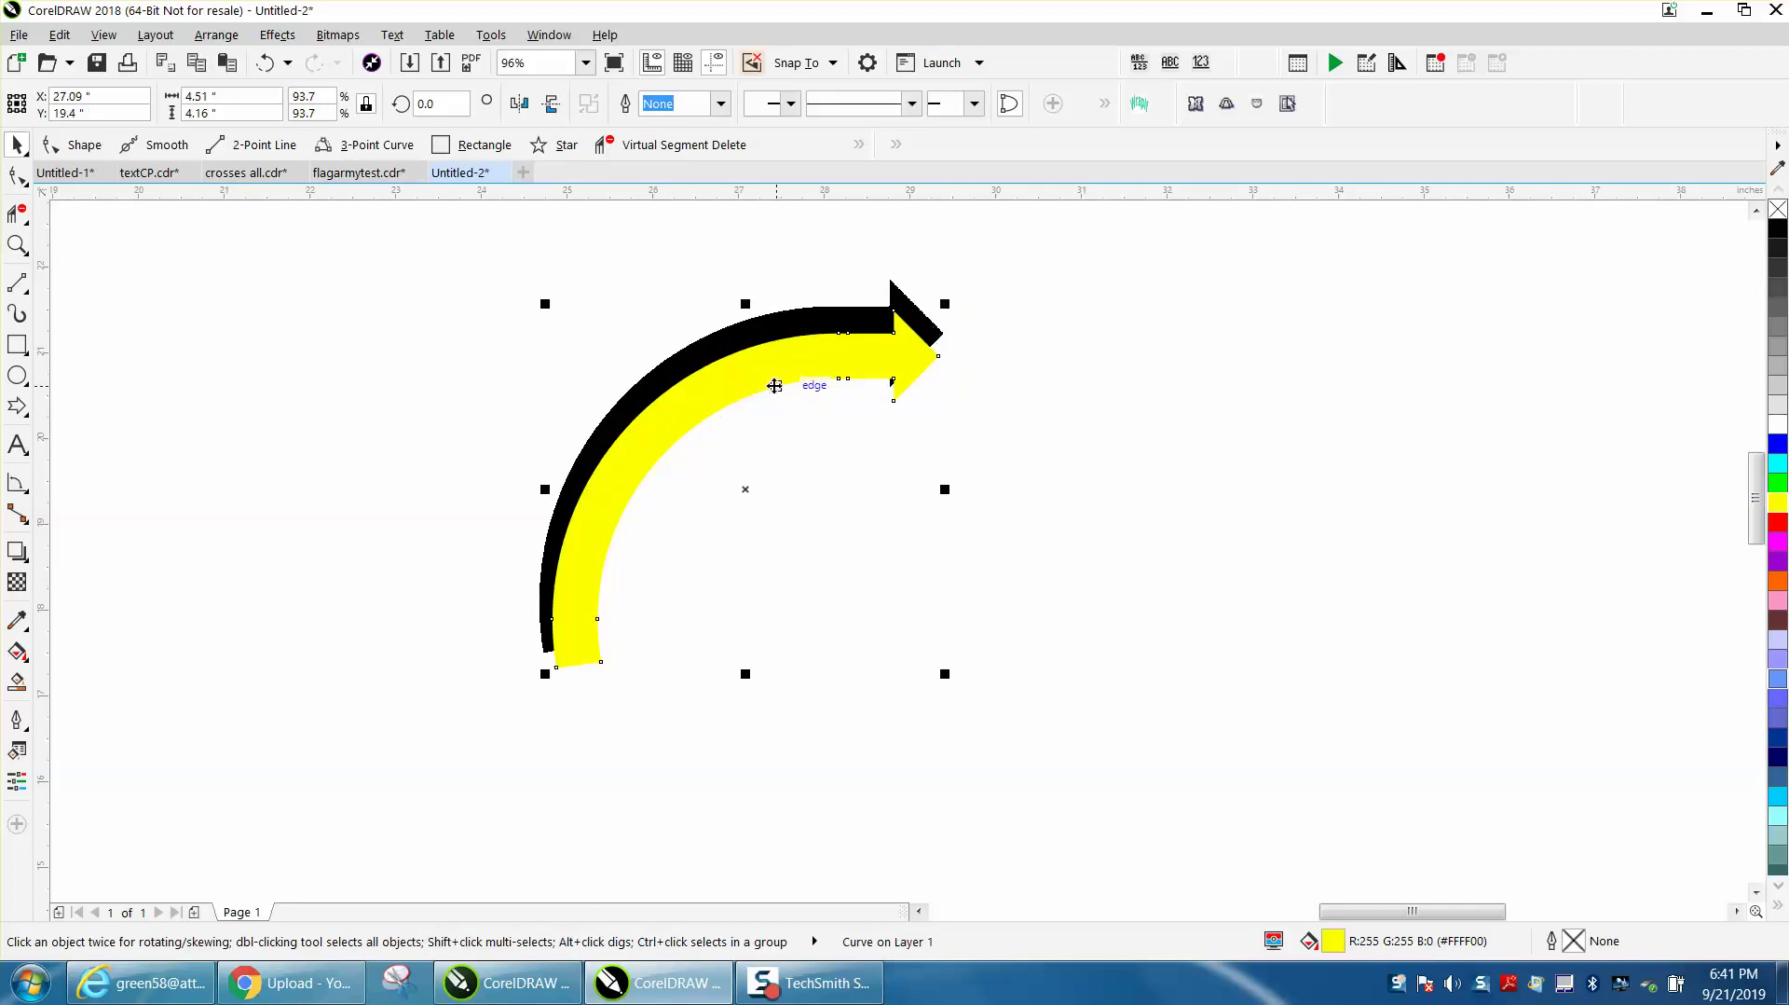
{"action": "left_click_drag", "start_coordinate": [744, 489], "coordinate": [736, 452]}
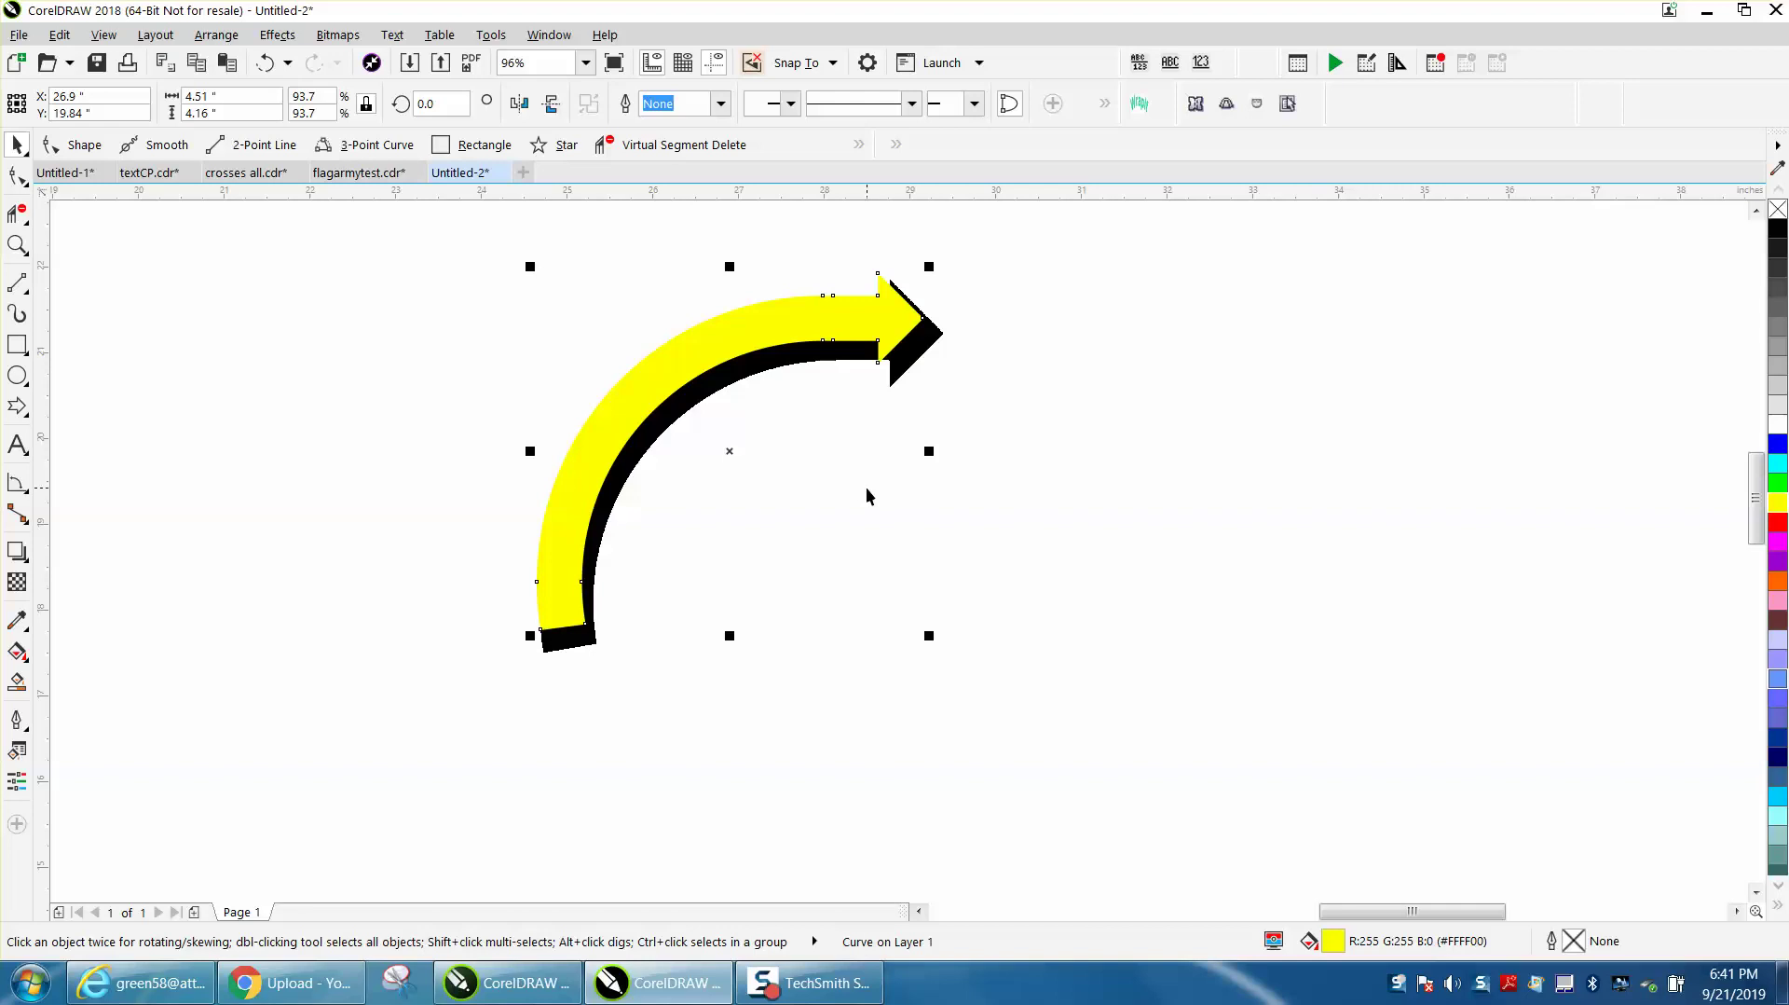
{"action": "key", "text": "ctrl+z"}
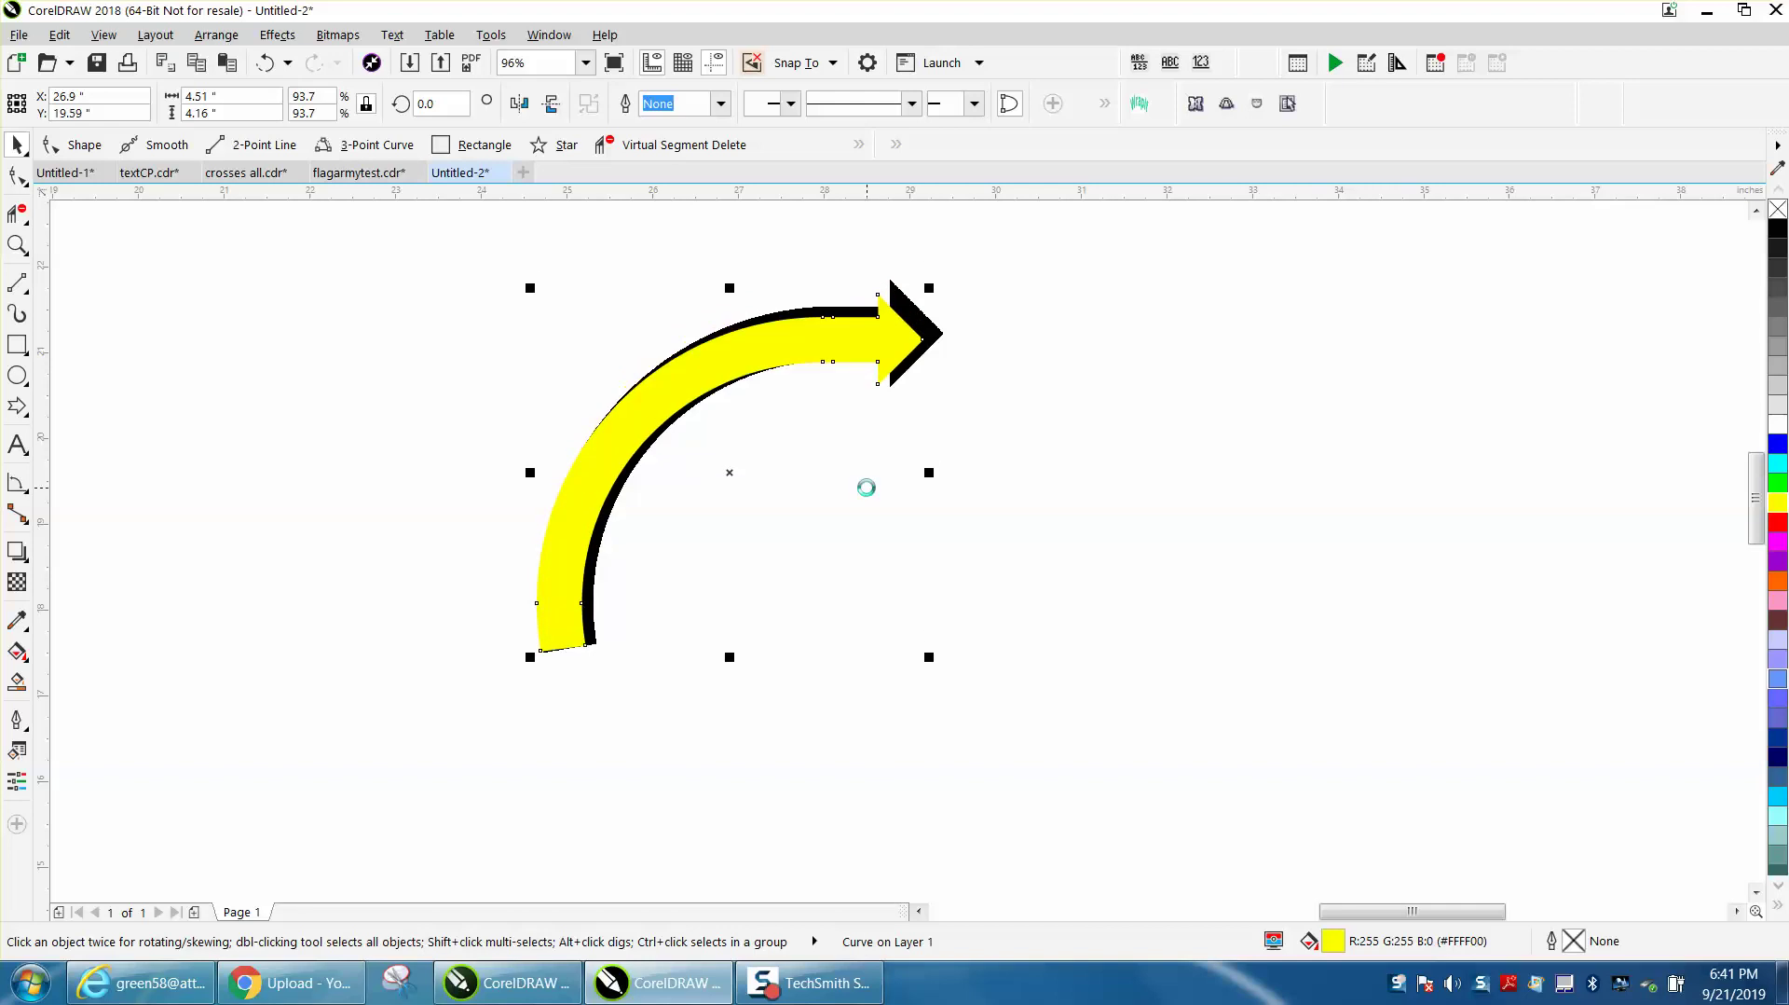
{"action": "key", "text": "ctrl+z"}
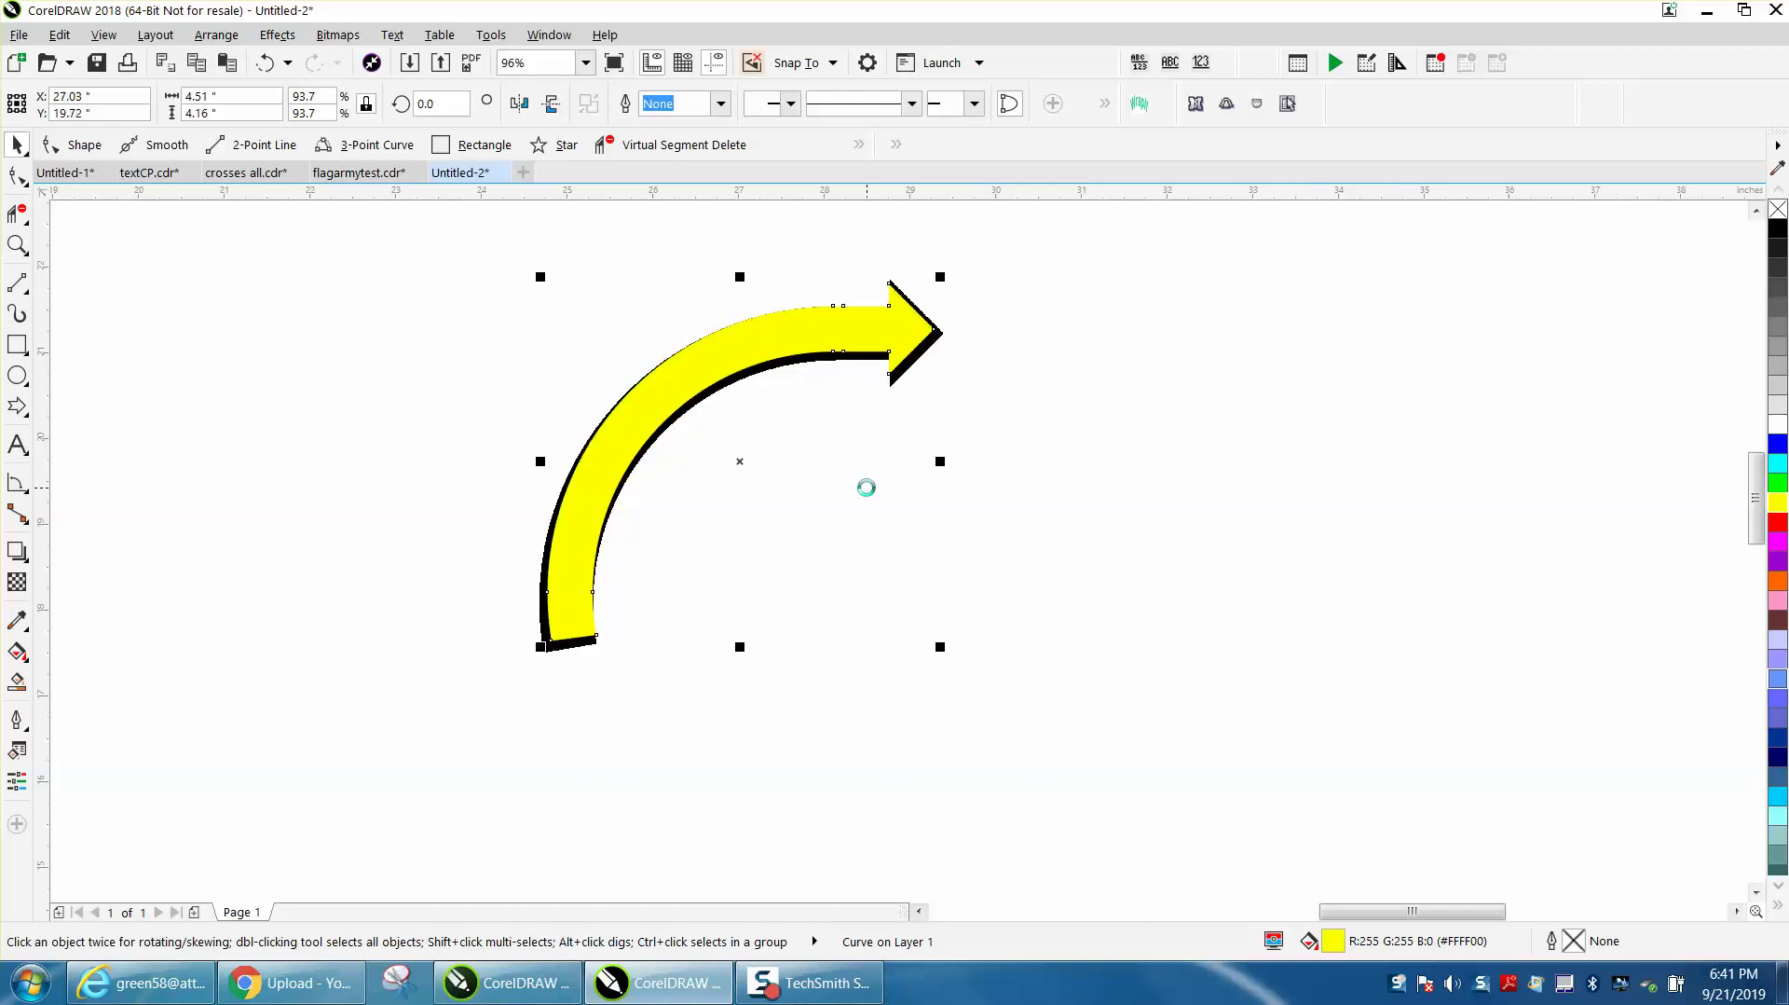
Move the yellow arrow beside the bitmap to about X 33.98, Y 19.39 inches and give it a black fill and black hairline outline
{"action": "left_click_drag", "start_coordinate": [740, 461], "coordinate": [1337, 491]}
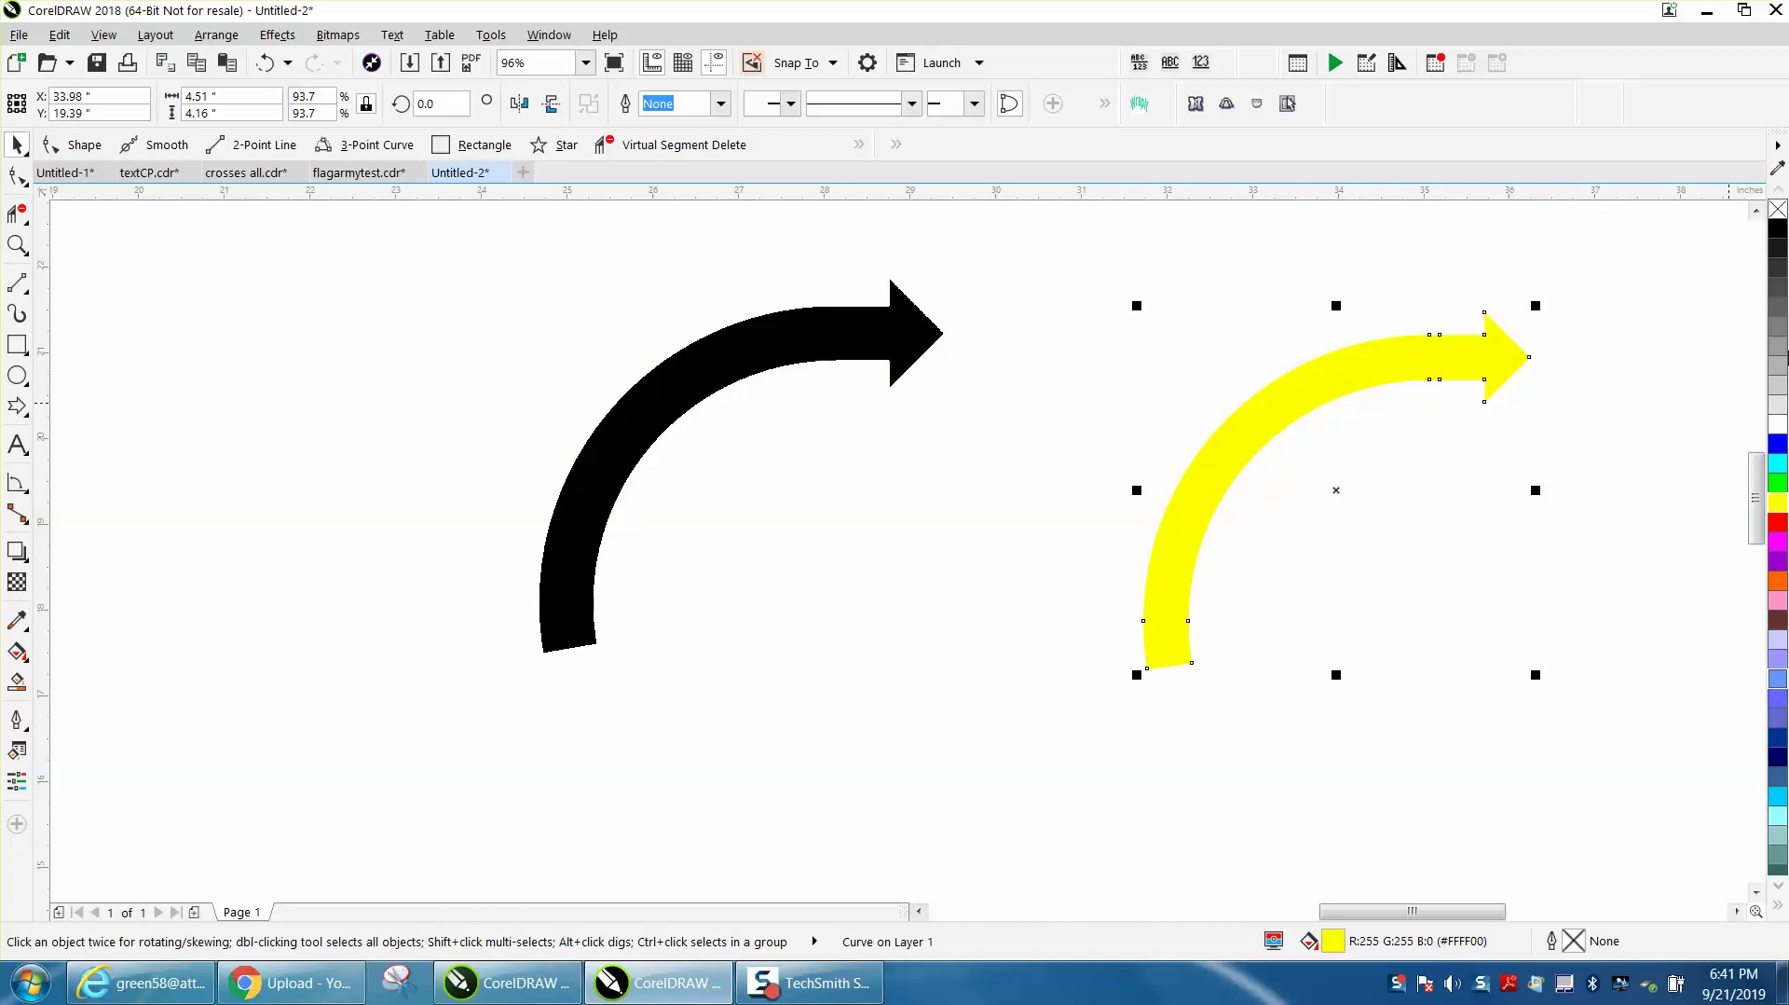
{"action": "left_click", "coordinate": [1779, 210]}
{"action": "right_click", "coordinate": [1778, 230]}
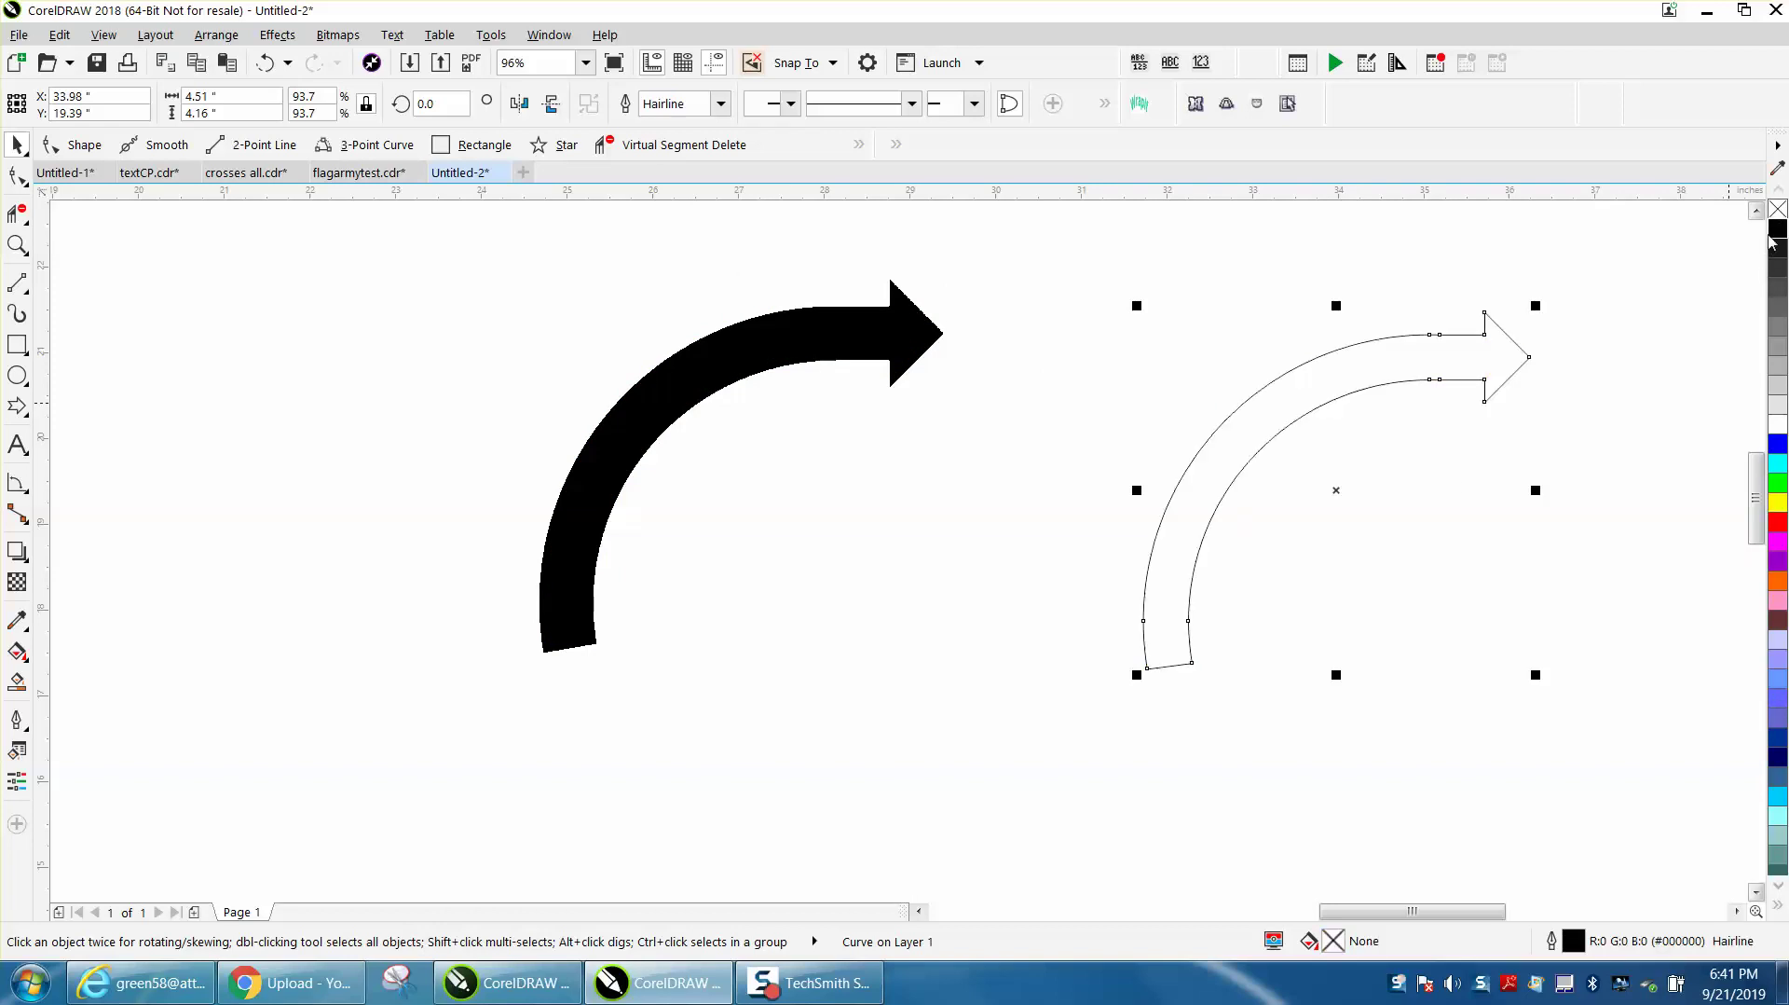
{"action": "left_click", "coordinate": [1777, 230]}
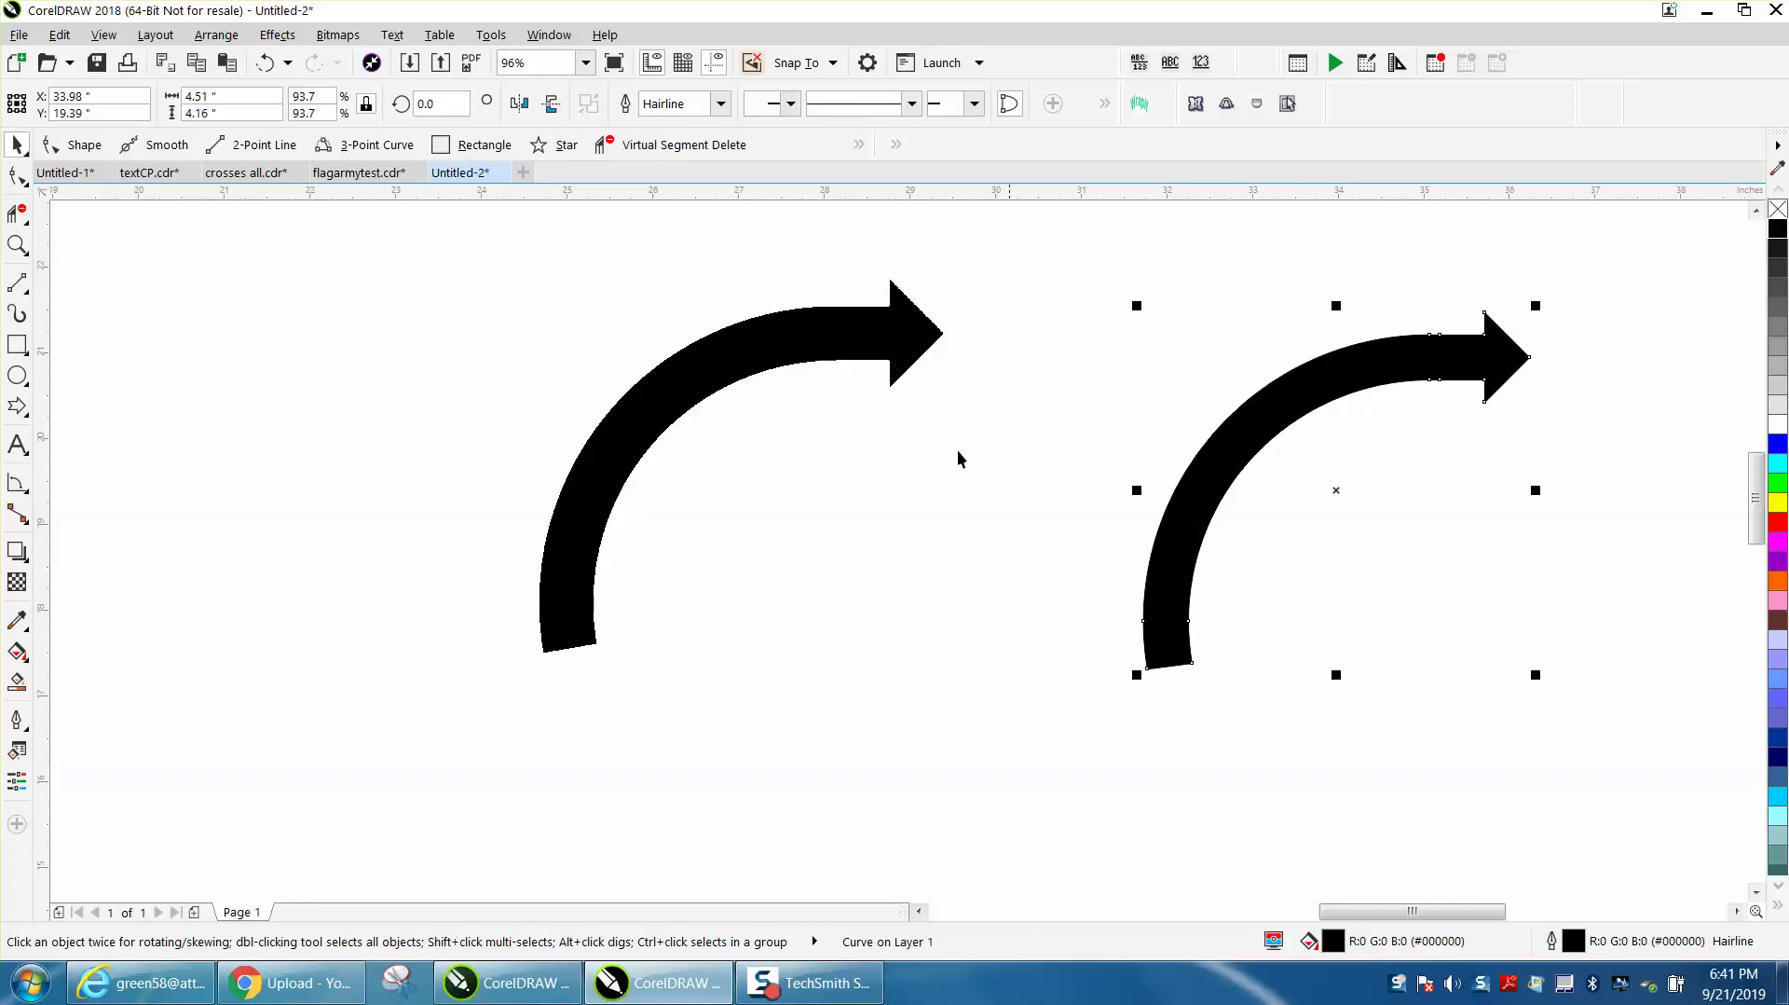
Examine the edges and corners of the bitmap arrow's head and upper curve up close
{"action": "left_click", "coordinate": [17, 245]}
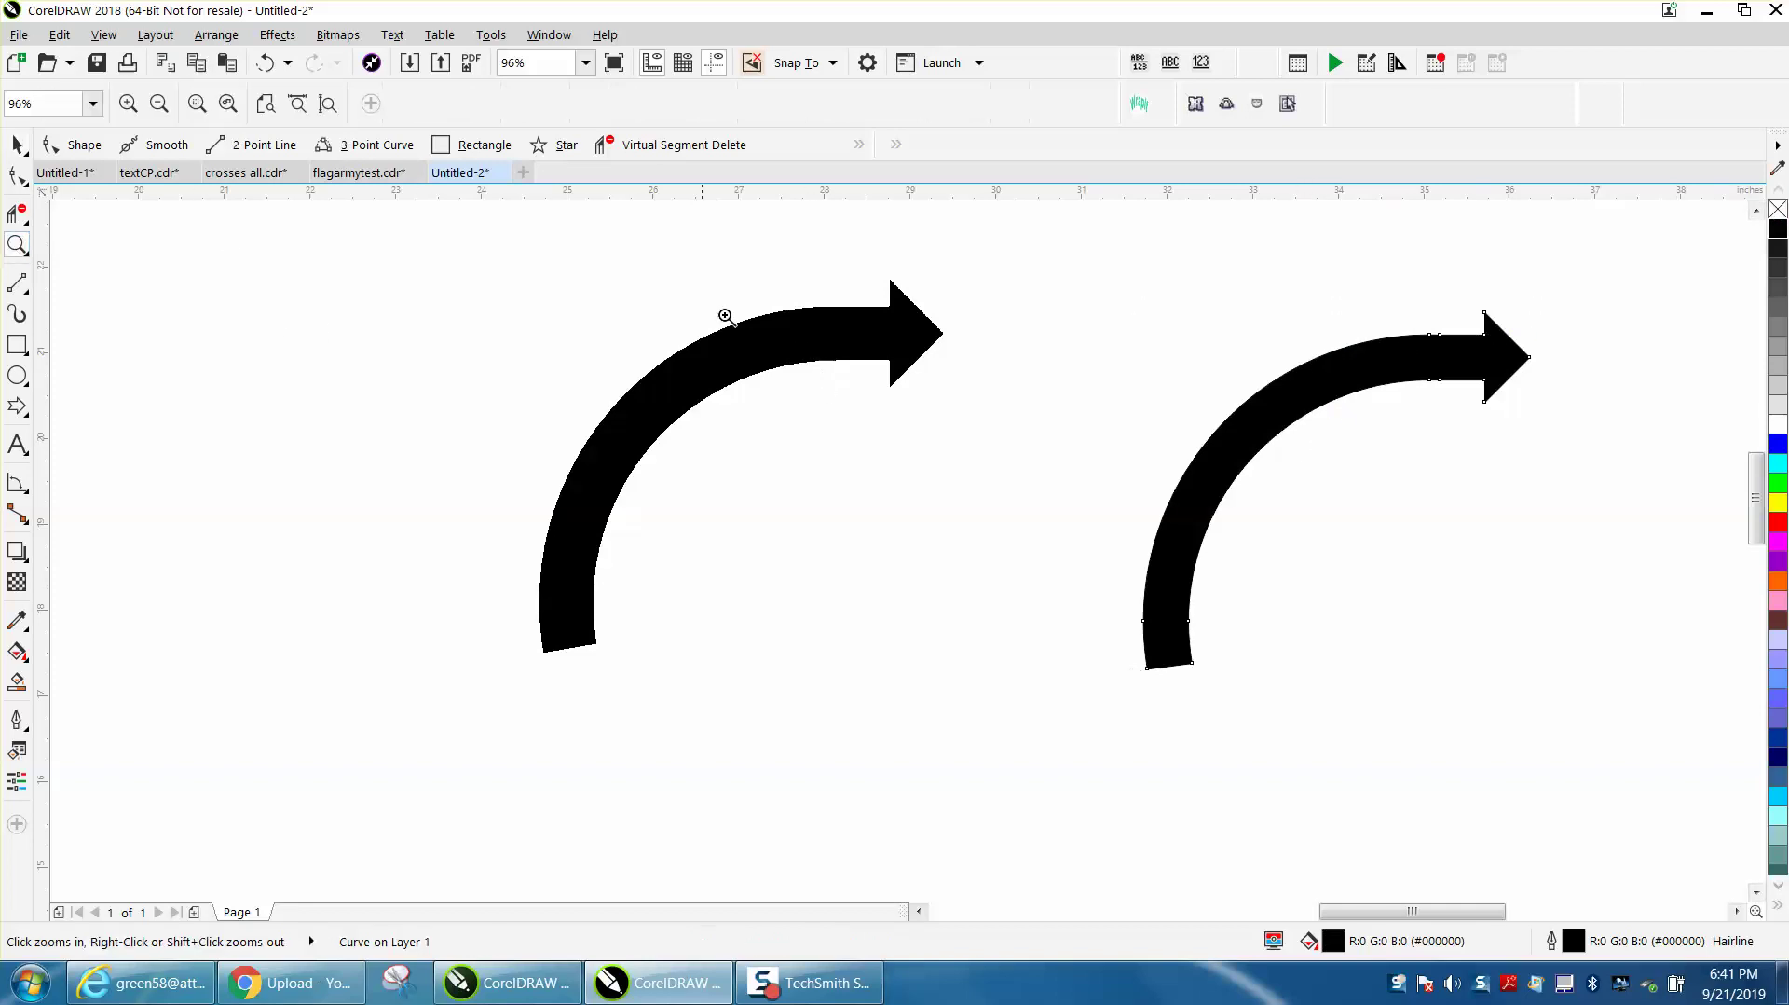
{"action": "left_click_drag", "start_coordinate": [773, 291], "coordinate": [987, 384]}
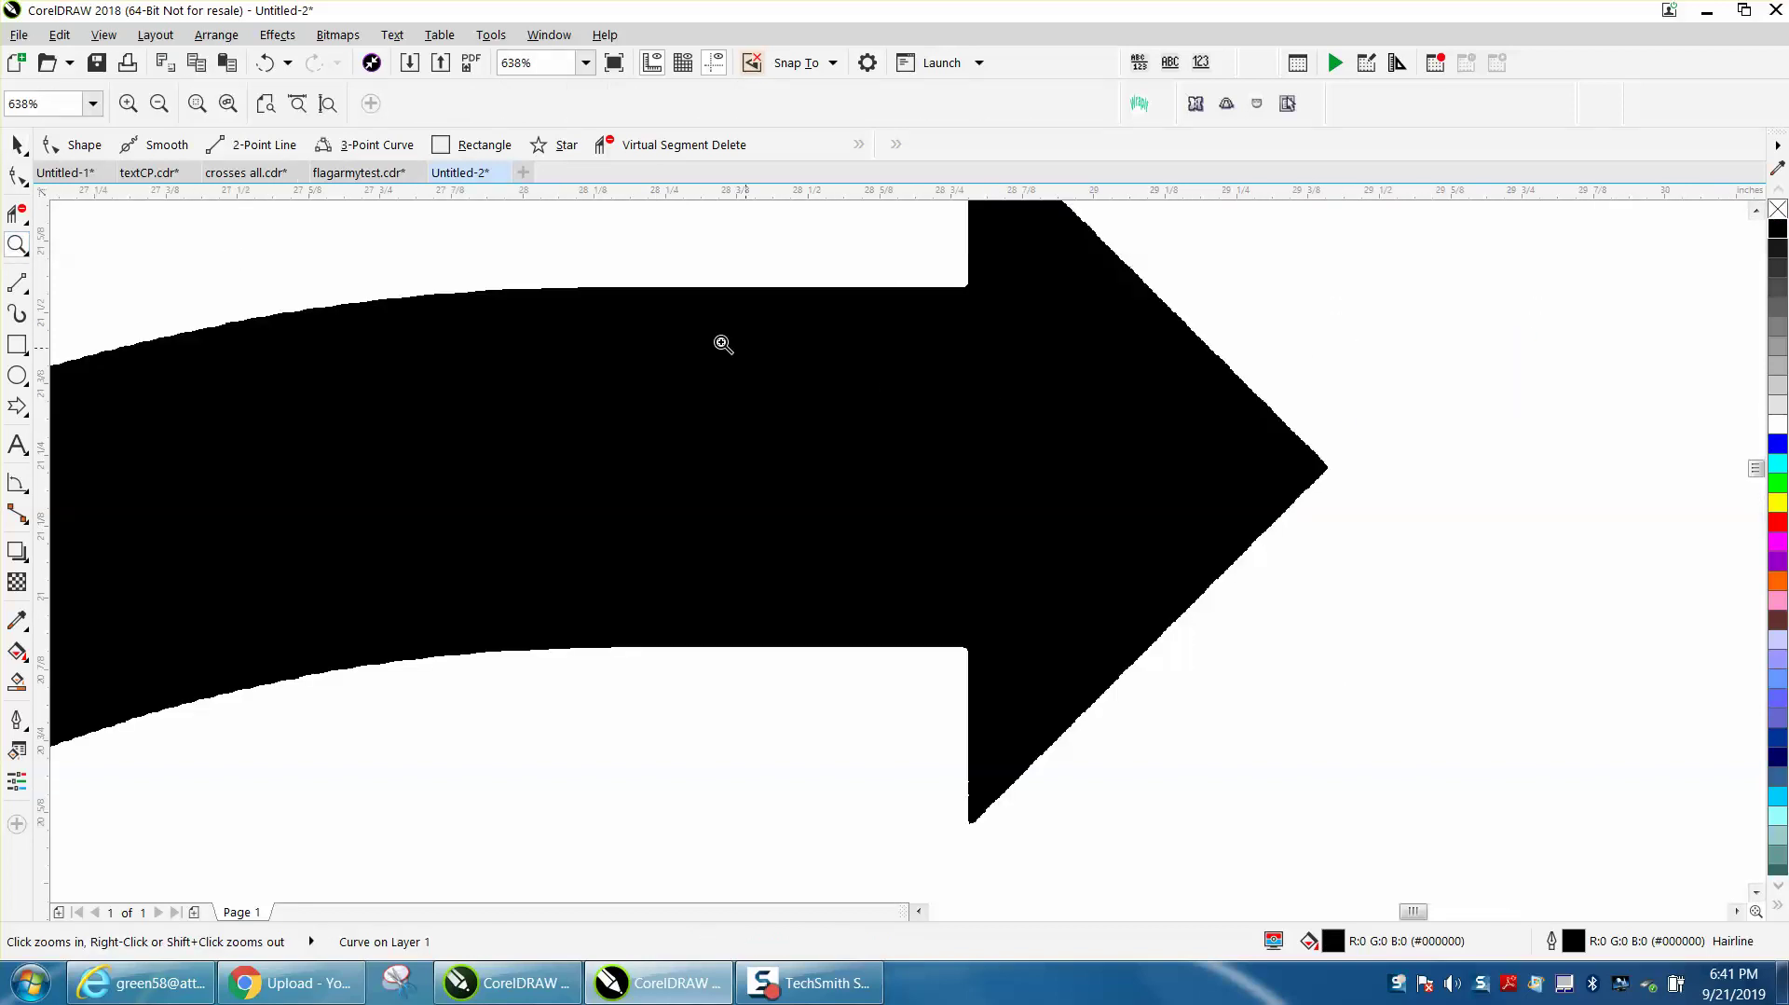
{"action": "left_click_drag", "start_coordinate": [345, 269], "coordinate": [563, 327]}
{"action": "scroll", "coordinate": [563, 328], "scroll_direction": "down", "scroll_amount": 8}
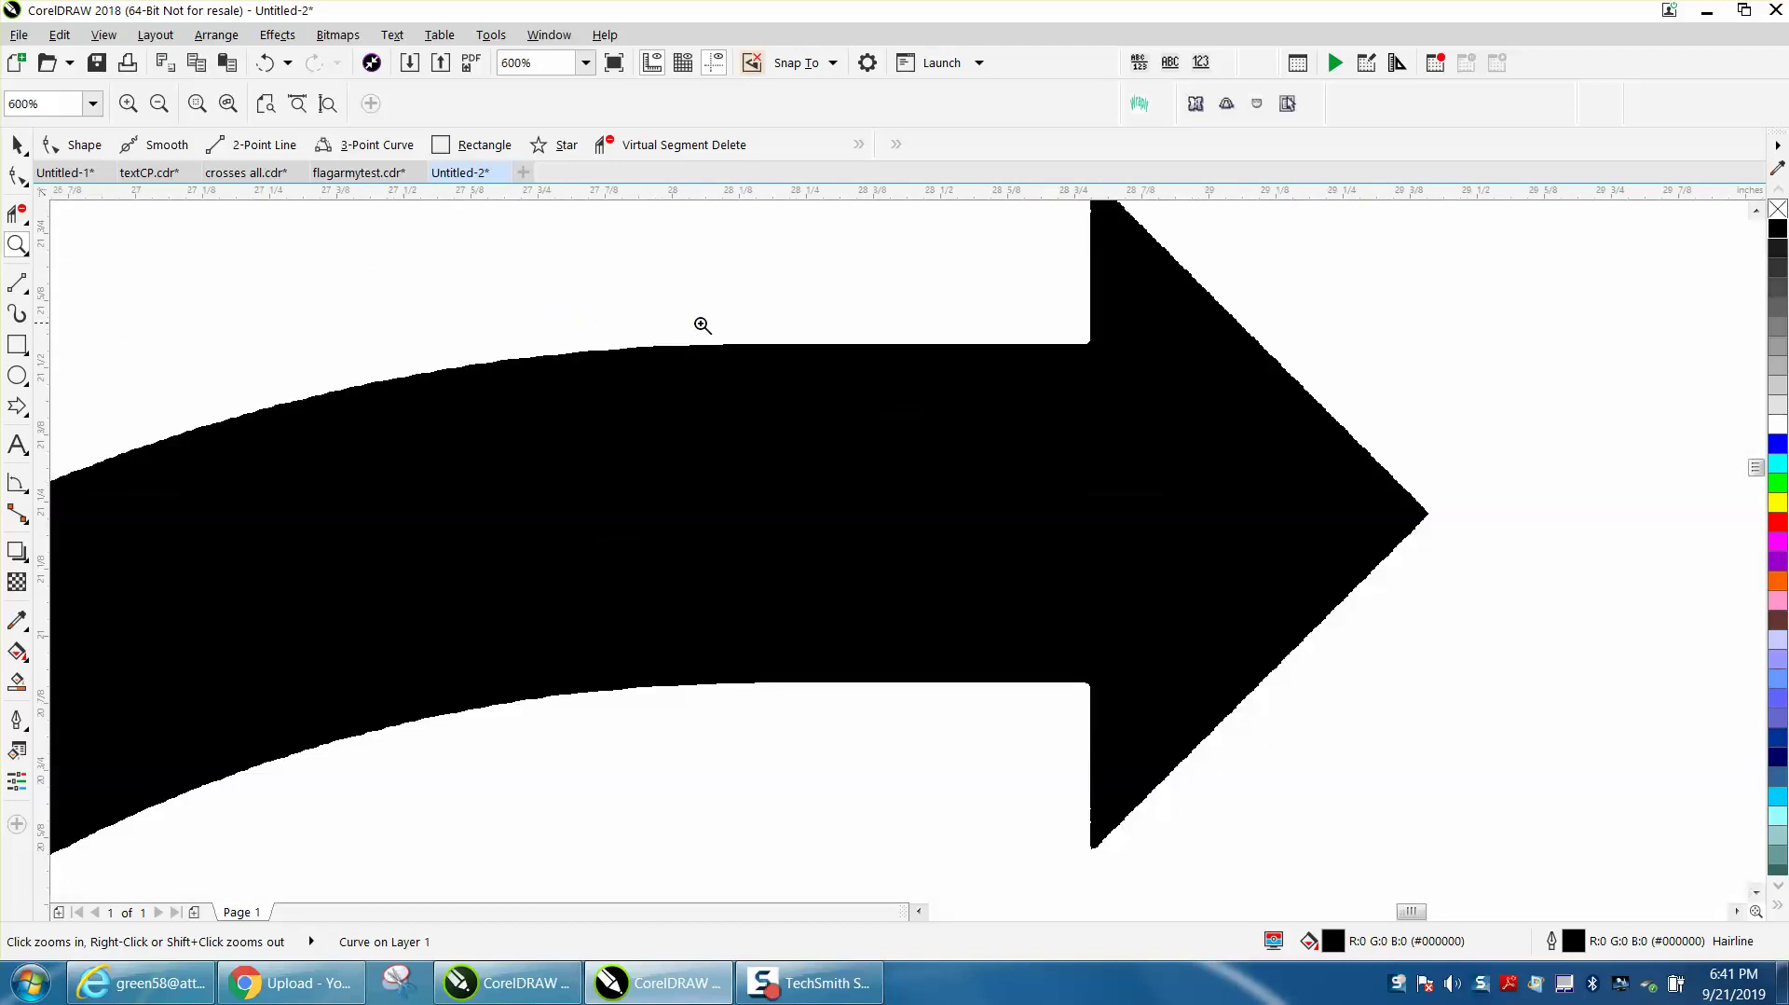
{"action": "scroll", "coordinate": [843, 343], "scroll_direction": "down", "scroll_amount": 2}
{"action": "scroll", "coordinate": [842, 343], "scroll_direction": "down", "scroll_amount": 1}
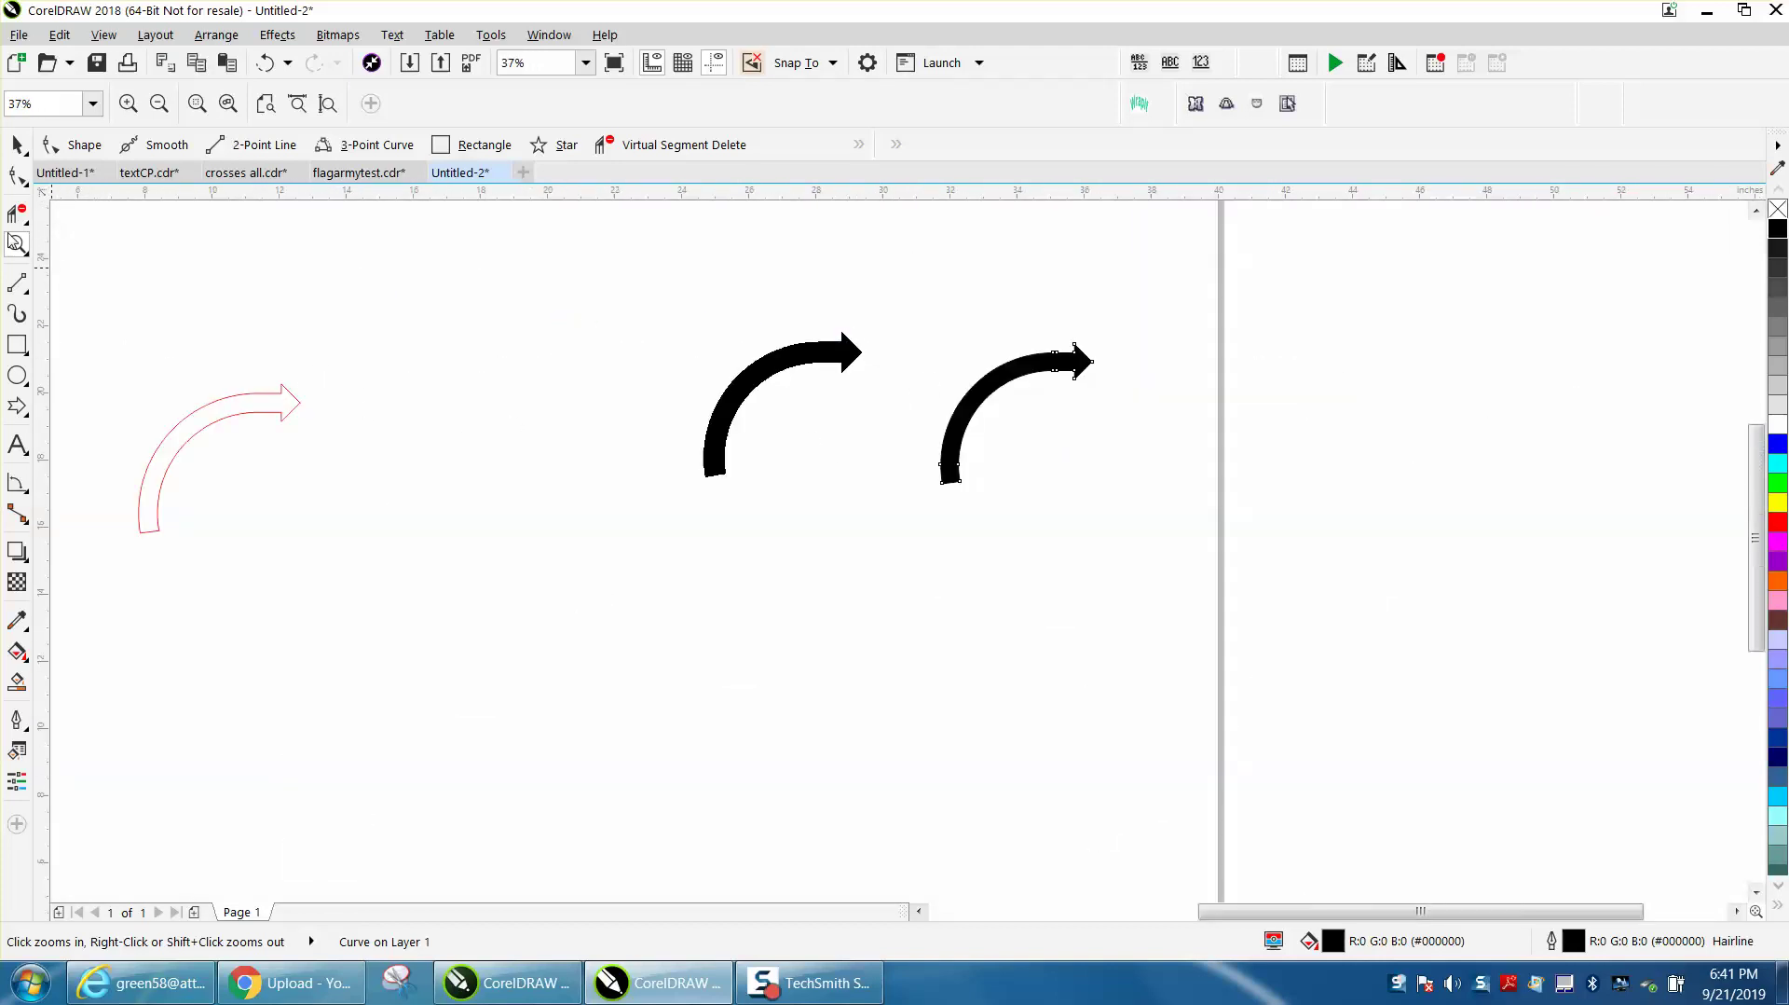
Try deleting all the nodes where the arrowhead joins the curve of the black vector arrow, and undo the deletion
{"action": "left_click", "coordinate": [17, 145]}
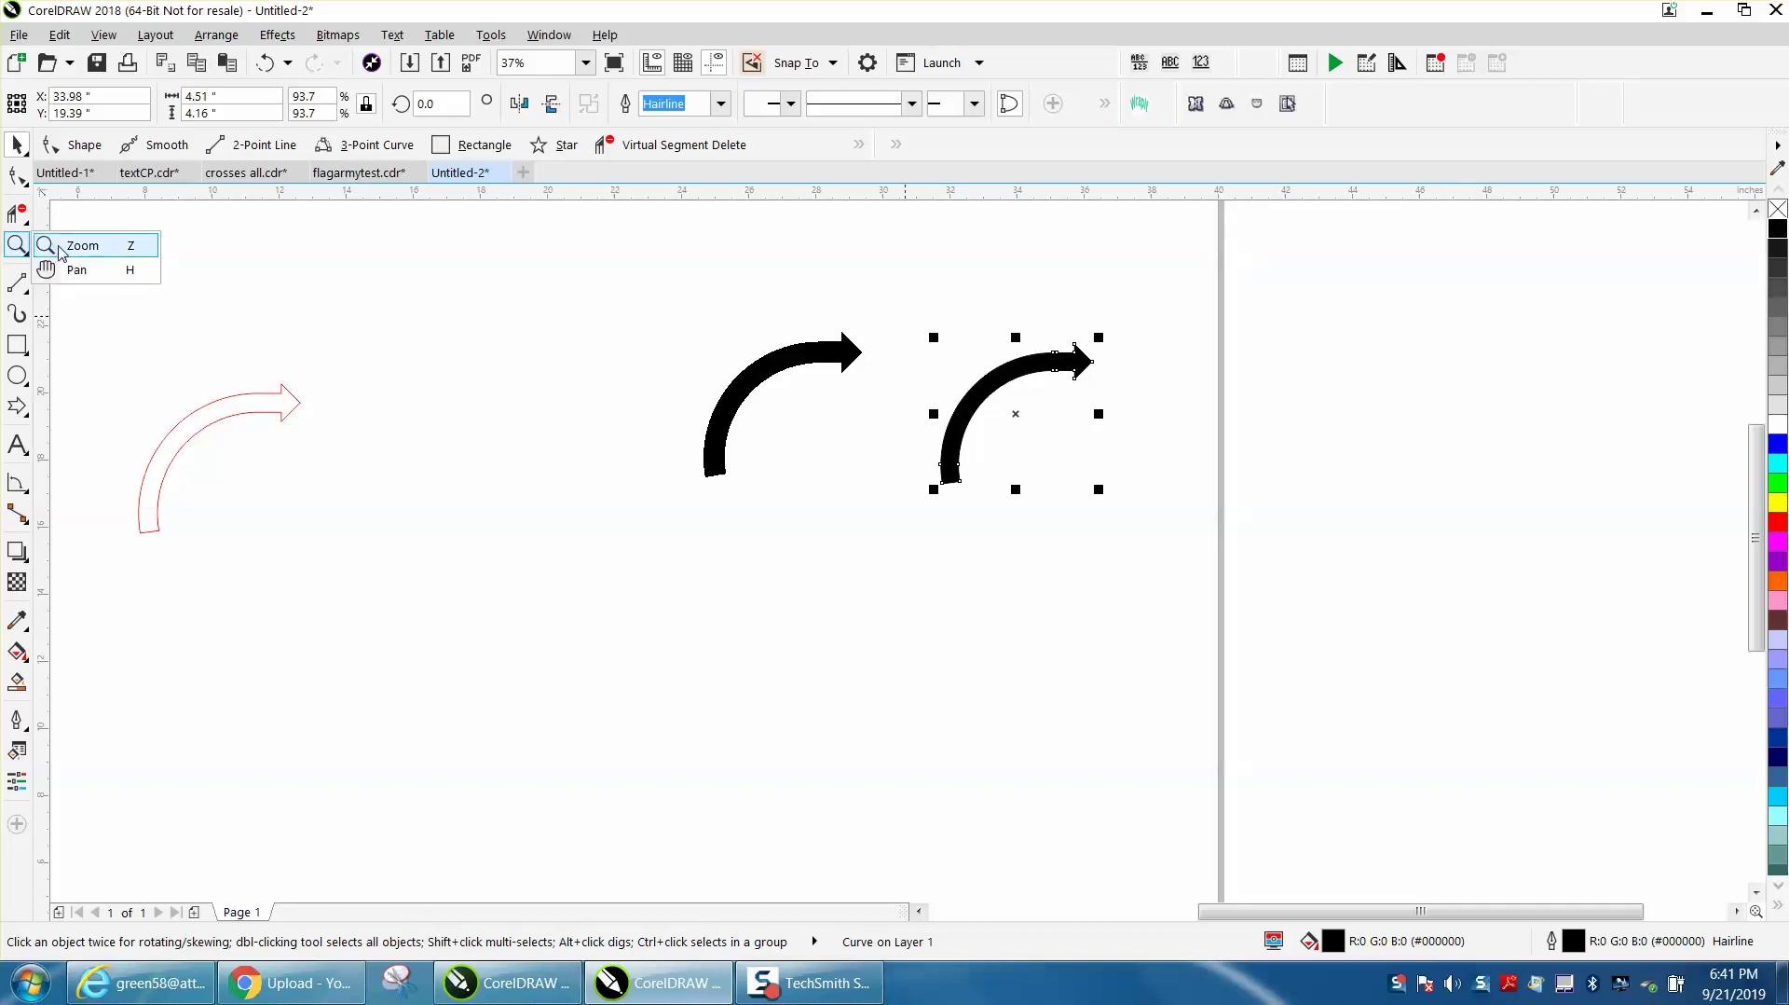
{"action": "left_click", "coordinate": [58, 247]}
{"action": "left_click_drag", "start_coordinate": [1023, 311], "coordinate": [1287, 467]}
{"action": "left_click", "coordinate": [17, 175]}
{"action": "left_click_drag", "start_coordinate": [366, 352], "coordinate": [429, 463]}
{"action": "key", "text": "Delete"}
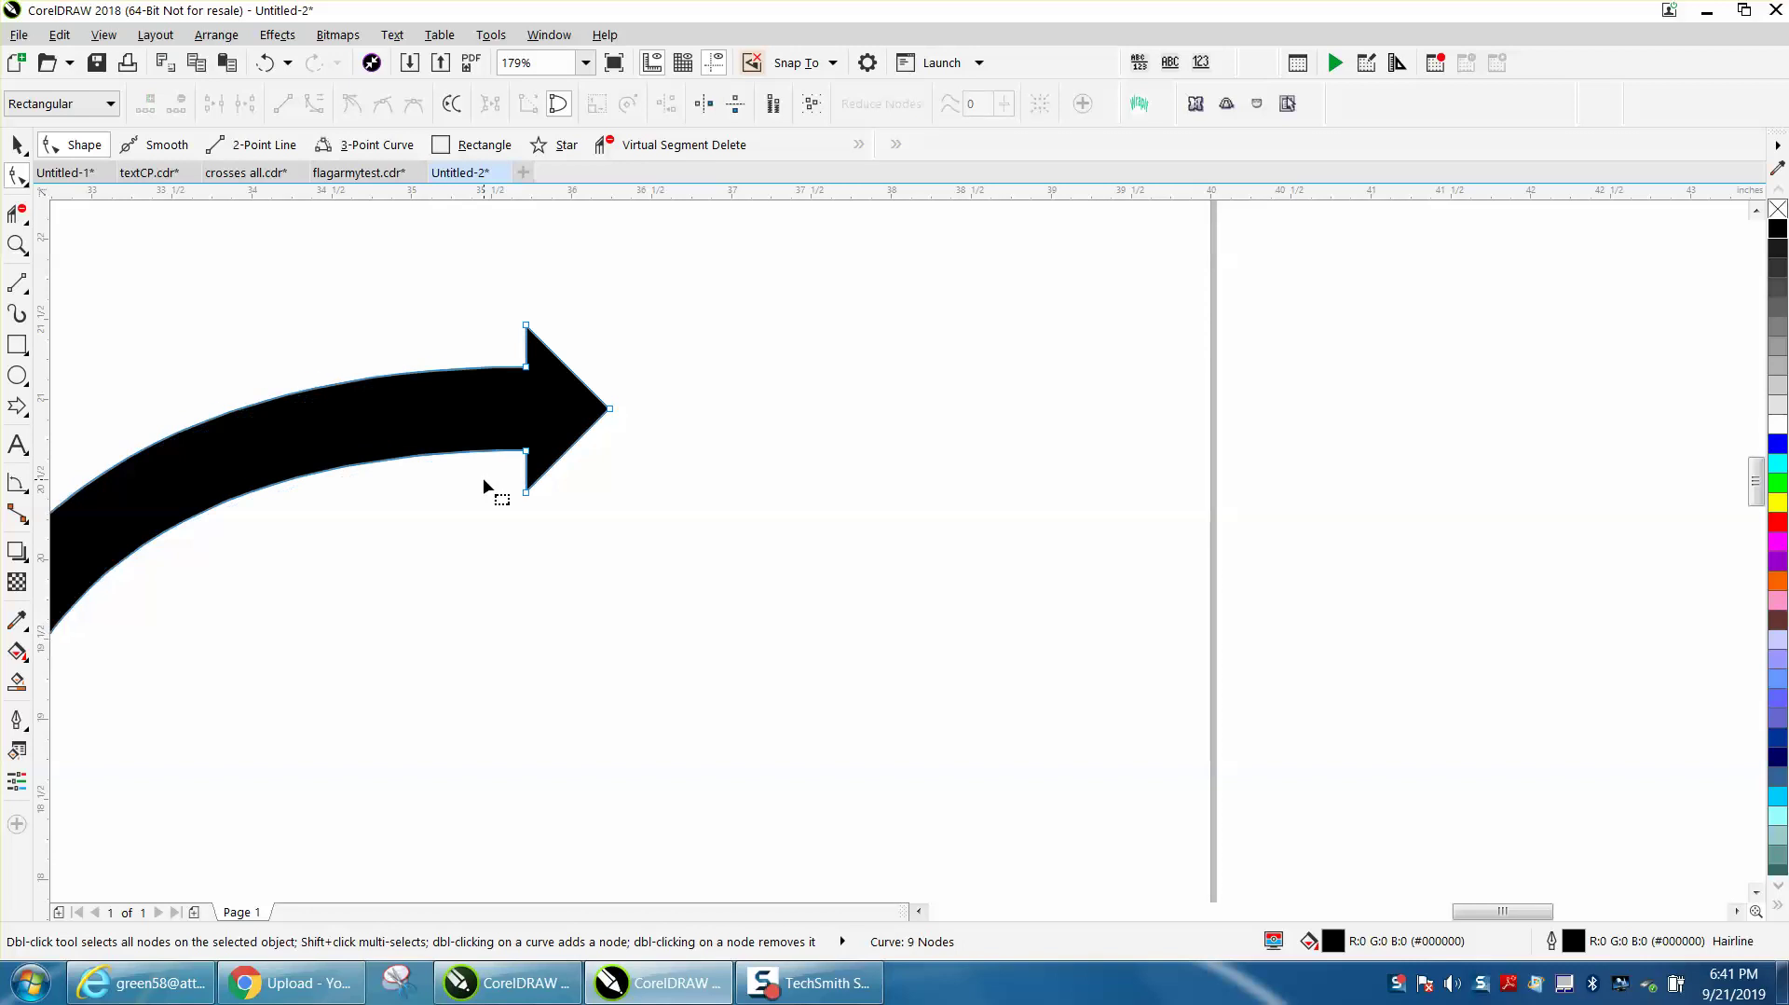
{"action": "scroll", "coordinate": [571, 446], "scroll_direction": "down", "scroll_amount": 2}
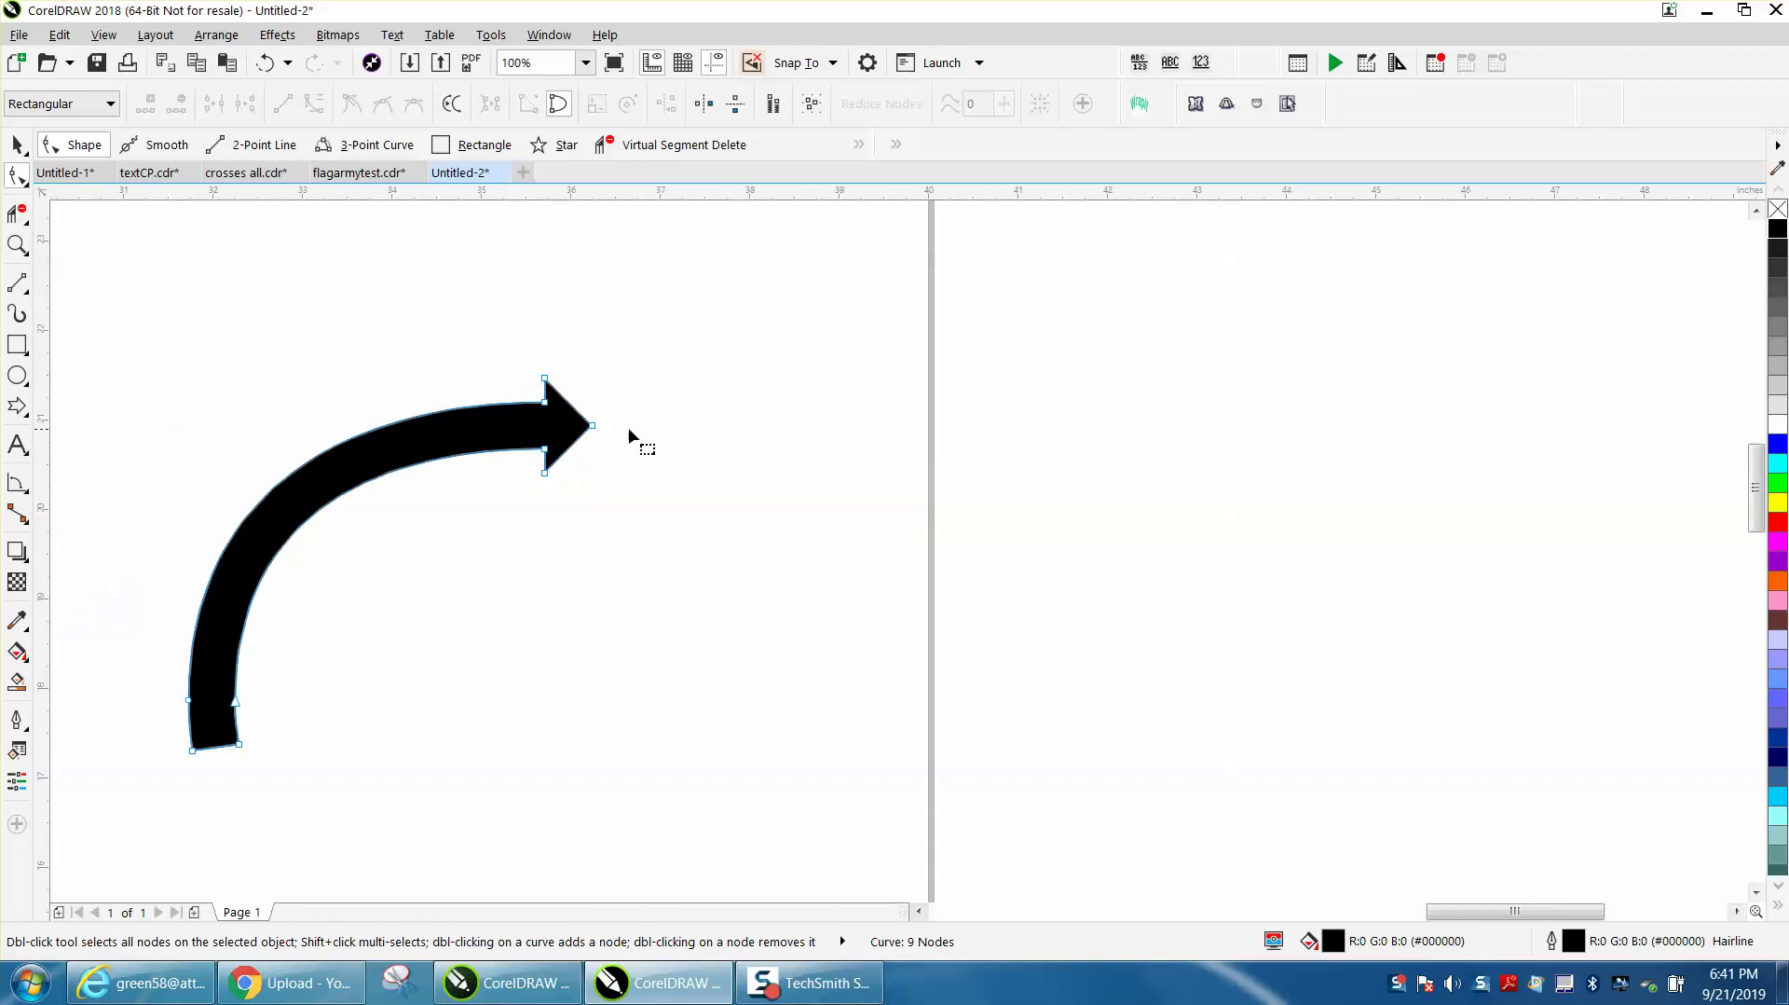
{"action": "left_click", "coordinate": [270, 67]}
Delete the extra node on each edge beside the arrowhead join and the two nodes just above the arrow's lower end
{"action": "left_click_drag", "start_coordinate": [496, 424], "coordinate": [518, 450]}
{"action": "key", "text": "Delete"}
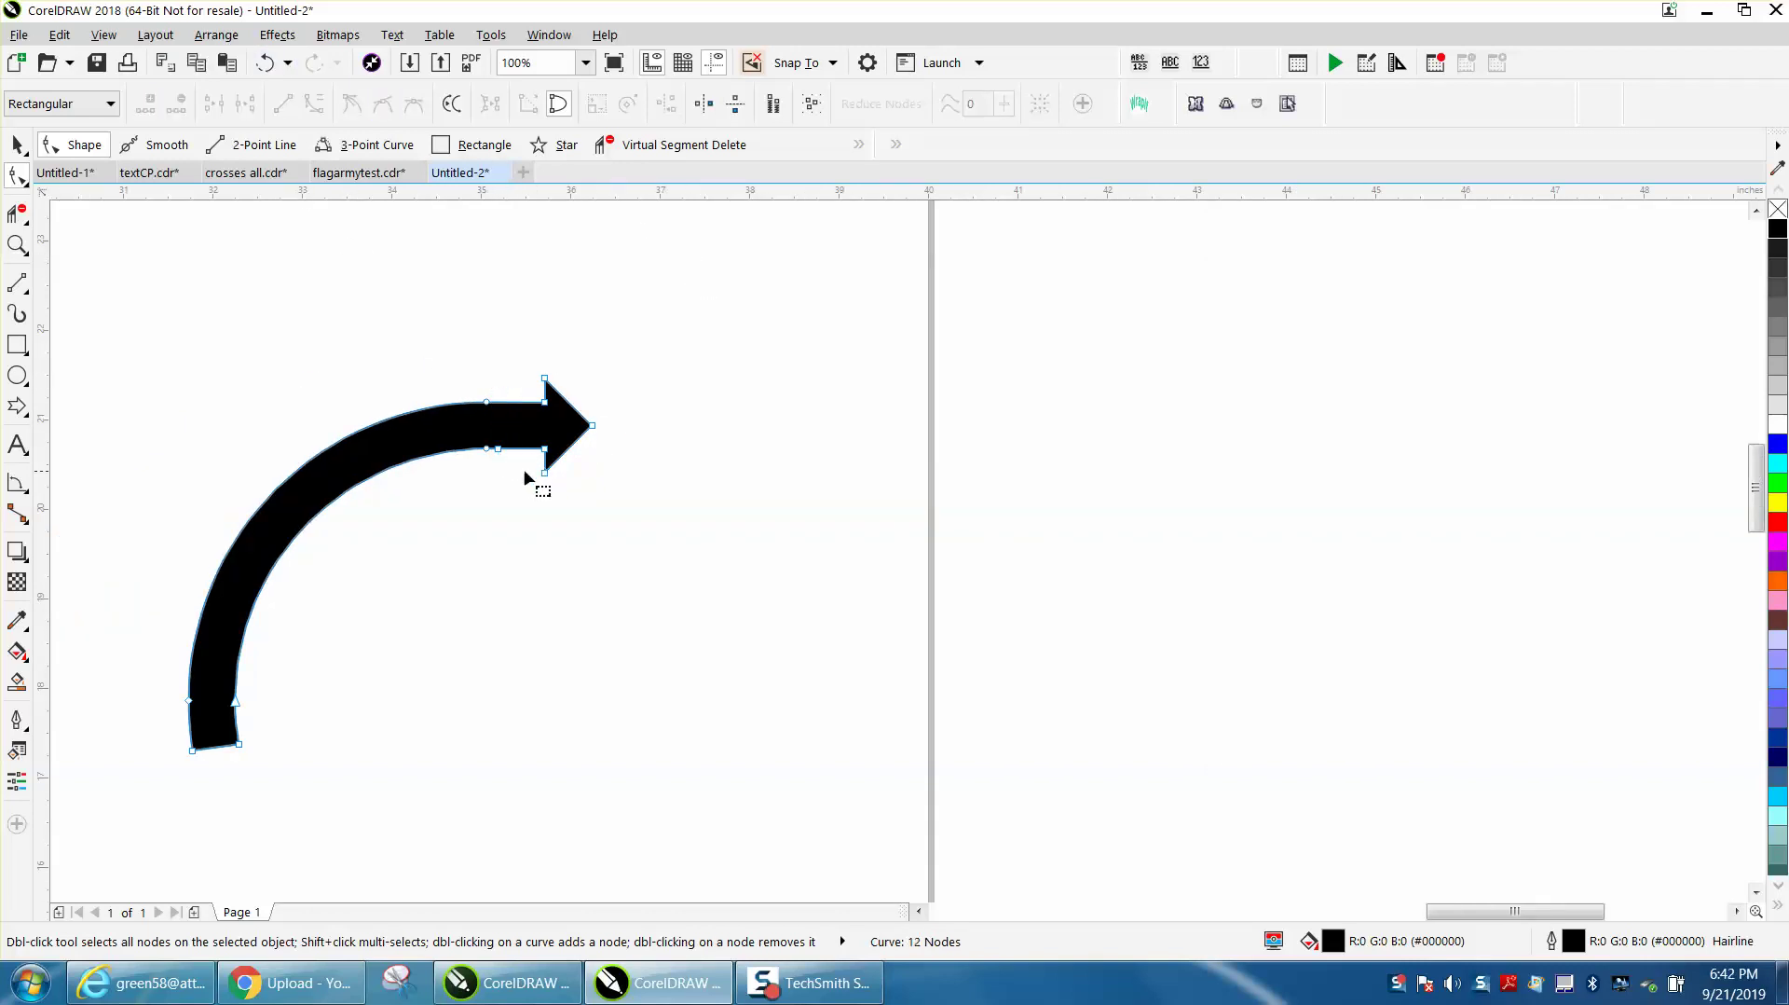
{"action": "left_click", "coordinate": [499, 449]}
{"action": "key", "text": "Delete"}
{"action": "left_click_drag", "start_coordinate": [229, 716], "coordinate": [263, 707]}
{"action": "key", "text": "Delete"}
{"action": "scroll", "coordinate": [368, 619], "scroll_direction": "down", "scroll_amount": 2}
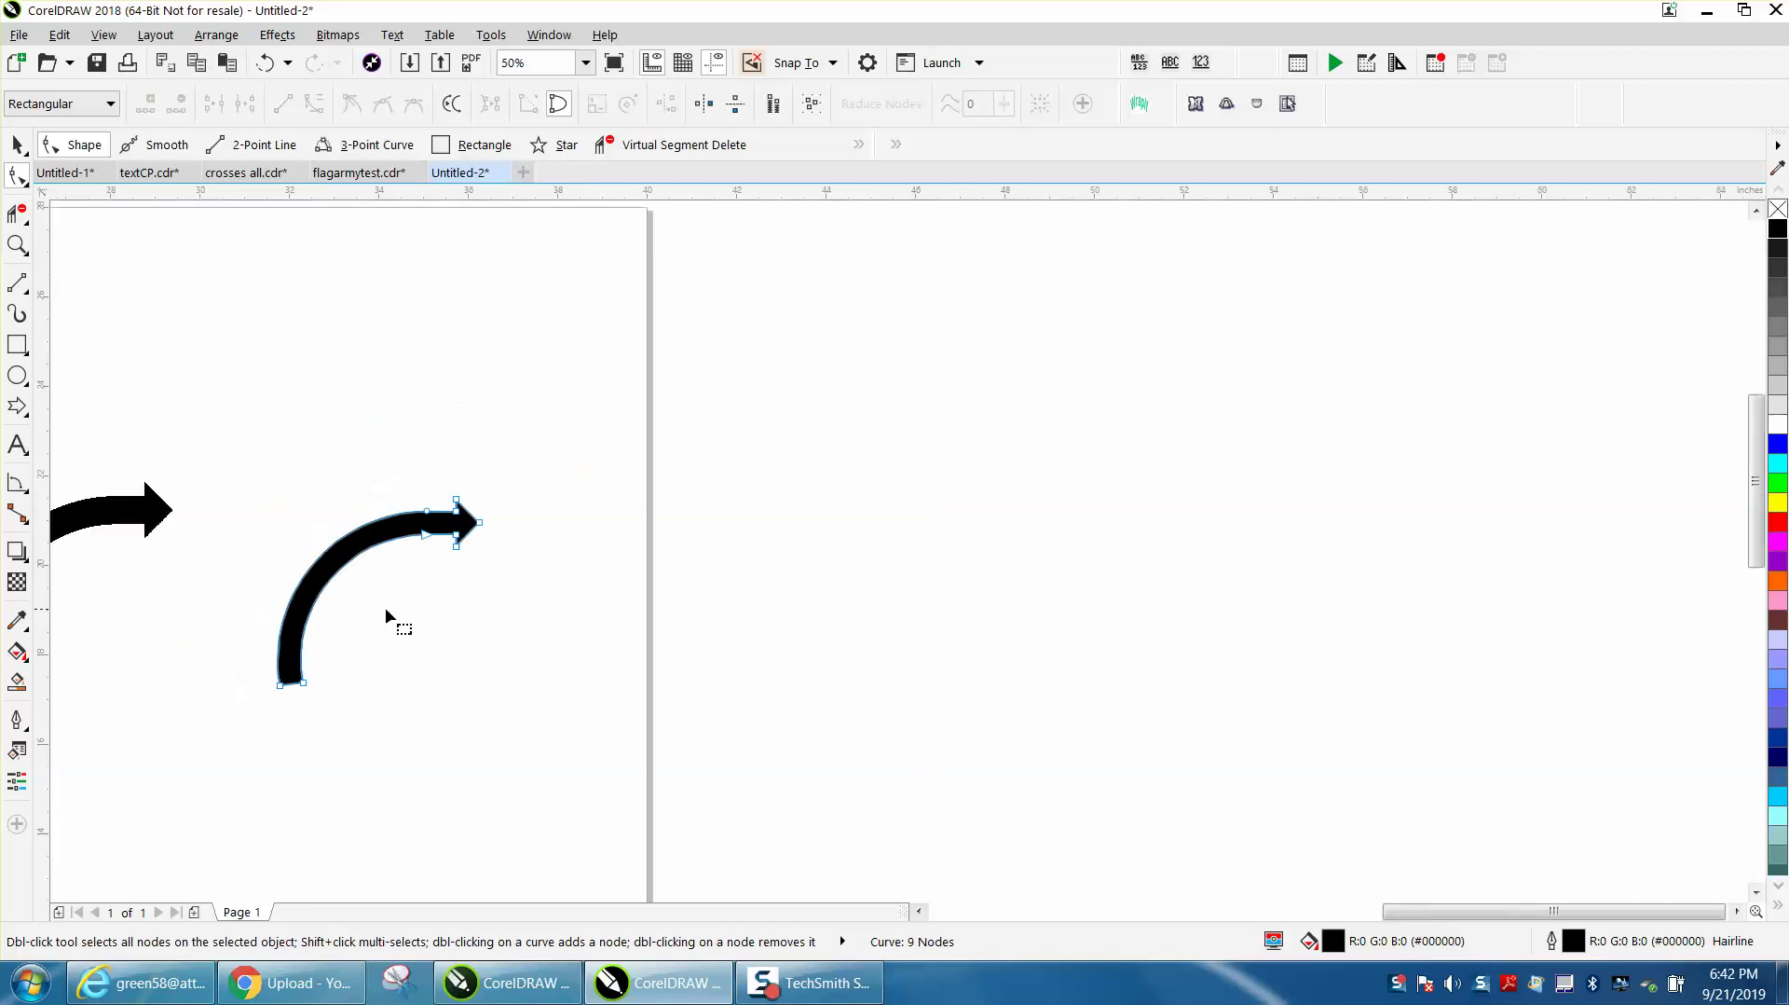
Duplicate the black vector arrow in place, mirror the copy horizontally, and select both arrows
{"action": "left_click", "coordinate": [16, 144]}
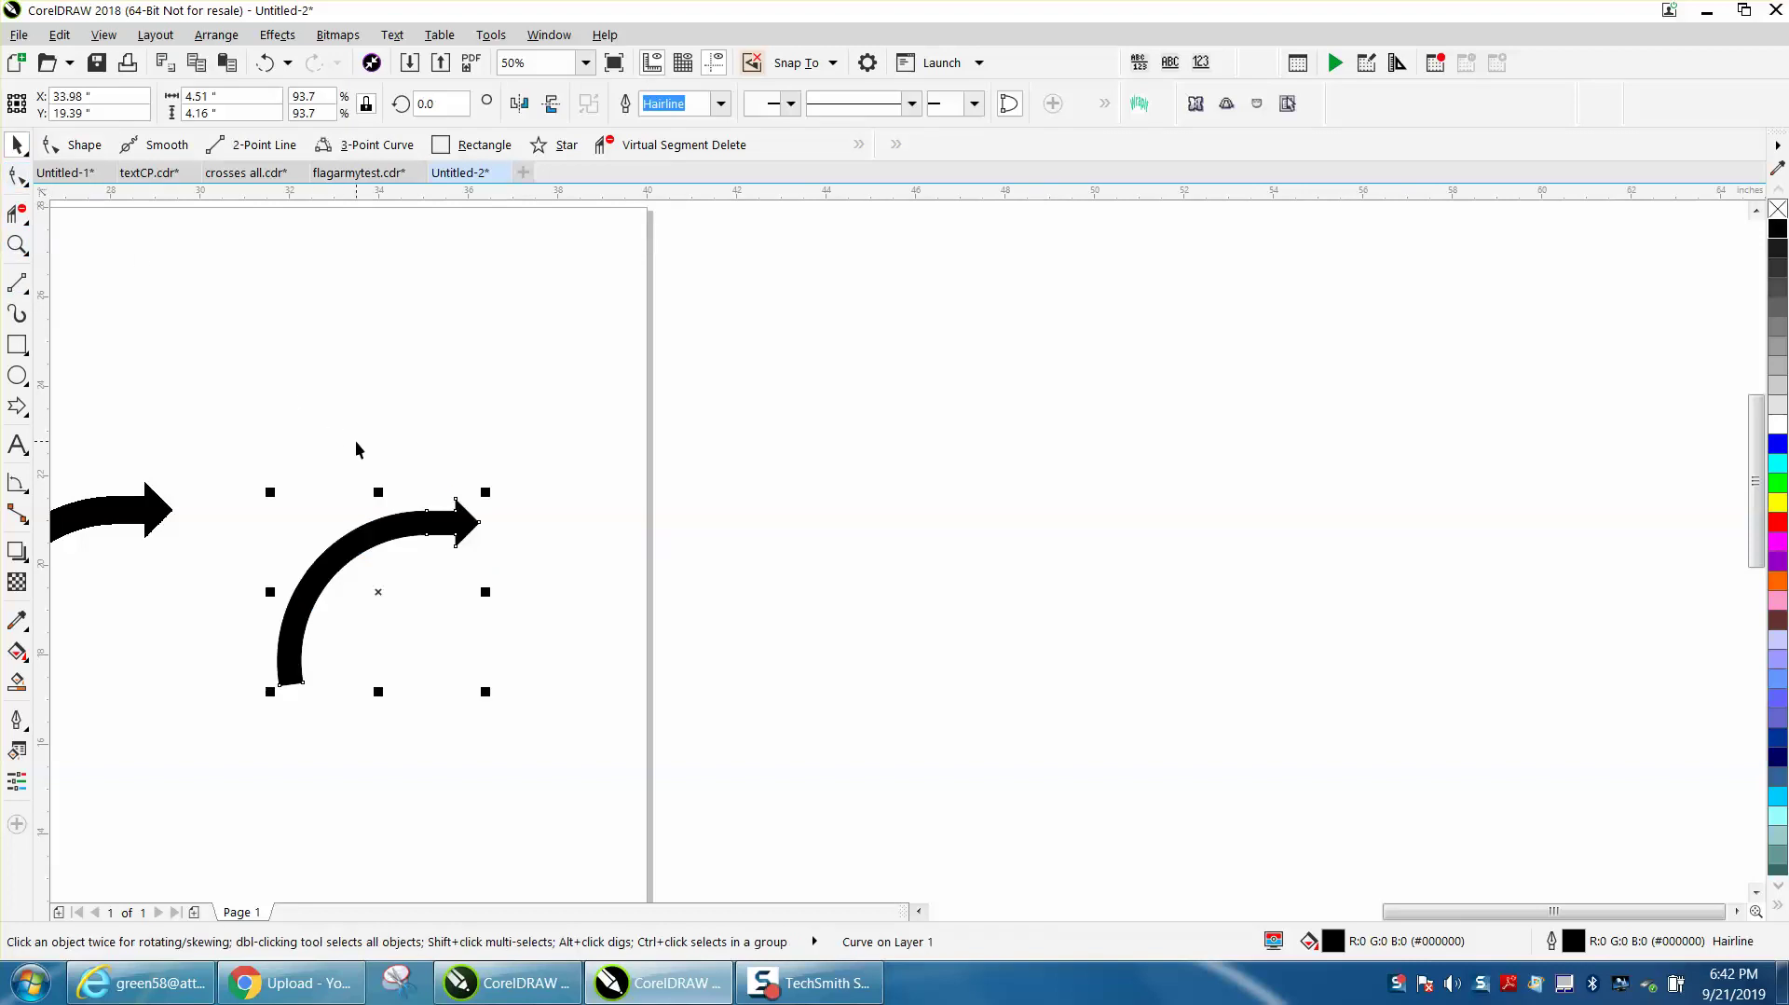
{"action": "key", "text": "KP_Add"}
{"action": "left_click", "coordinate": [520, 103]}
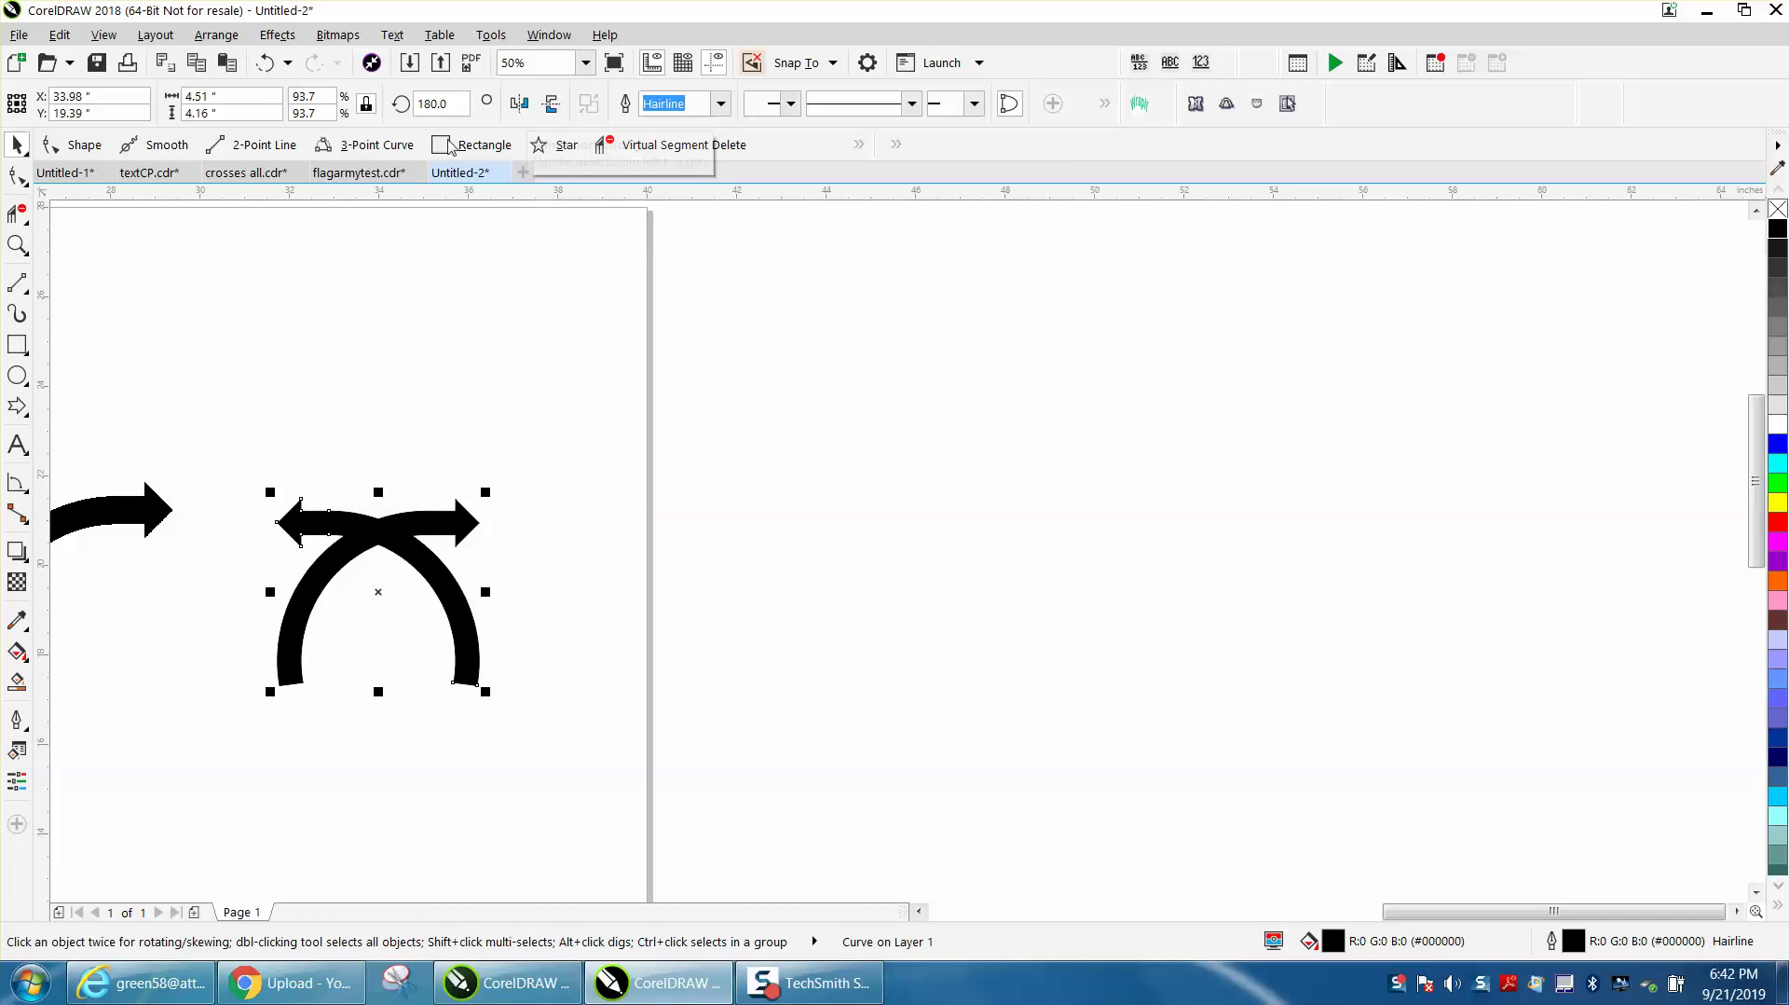
{"action": "left_click_drag", "start_coordinate": [227, 470], "coordinate": [638, 733]}
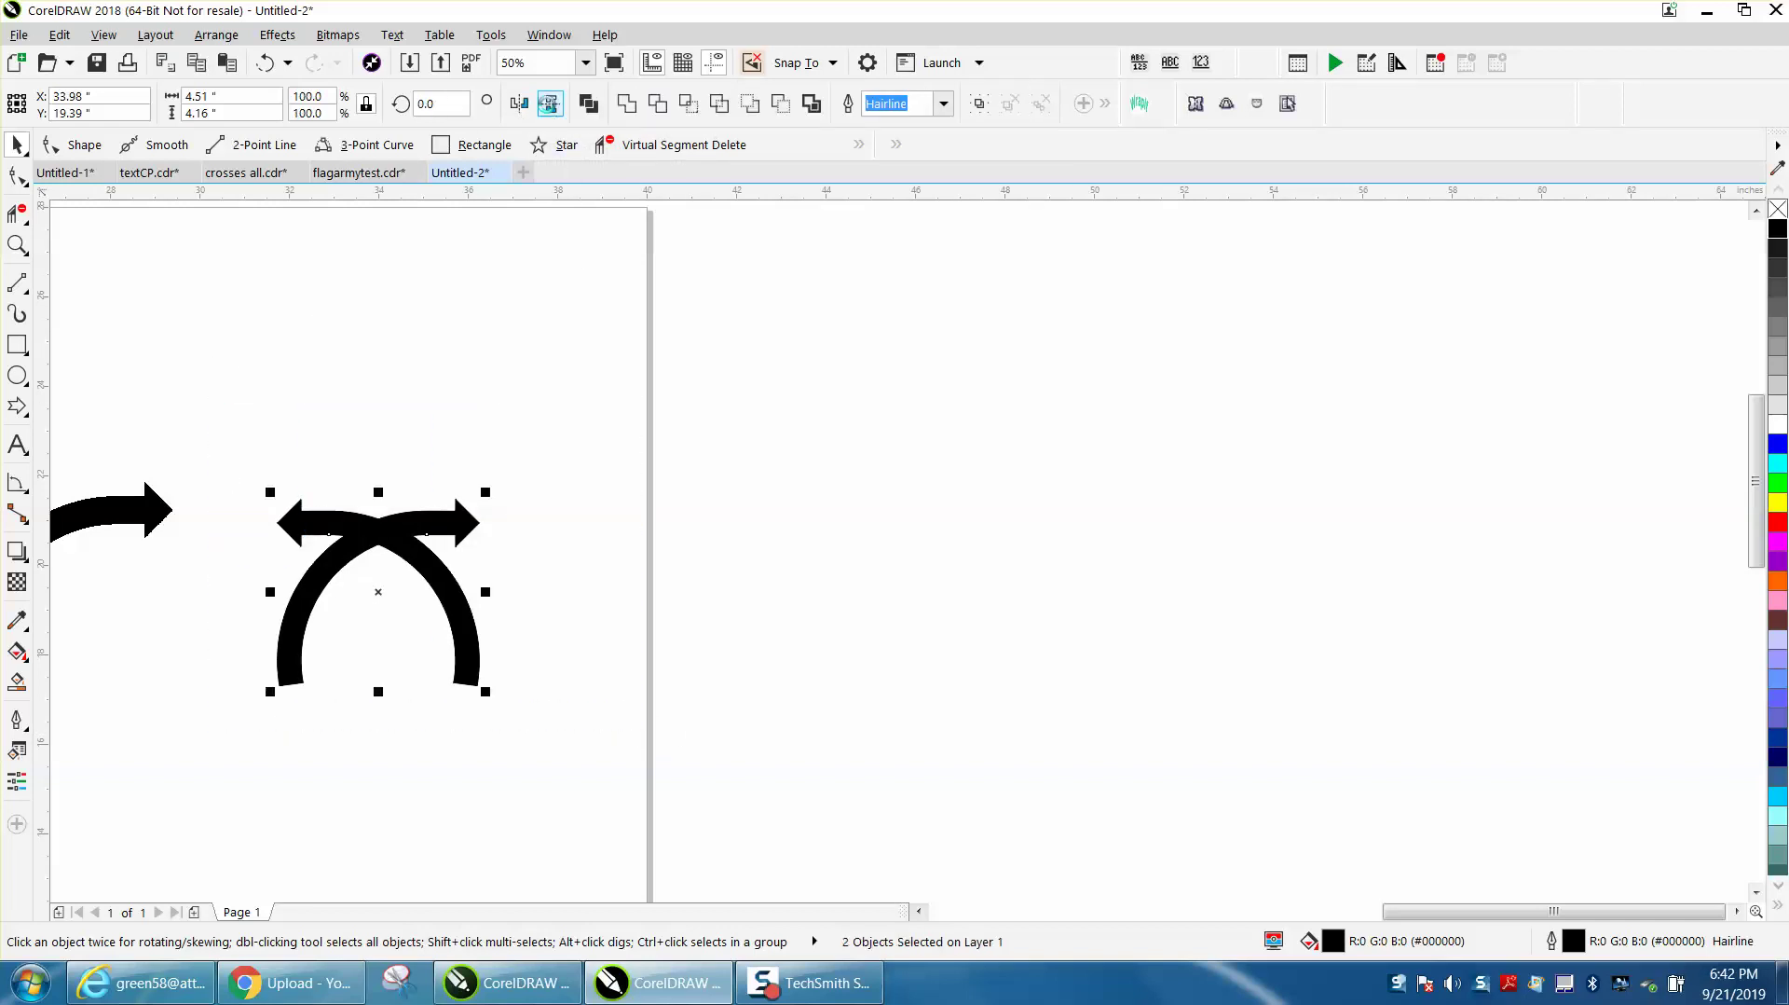
Duplicate the two crossed arrows in place, mirror the copies vertically, and move them down until their ends overlap the originals' lower ends
{"action": "key", "text": "KP_Add"}
{"action": "left_click", "coordinate": [551, 105]}
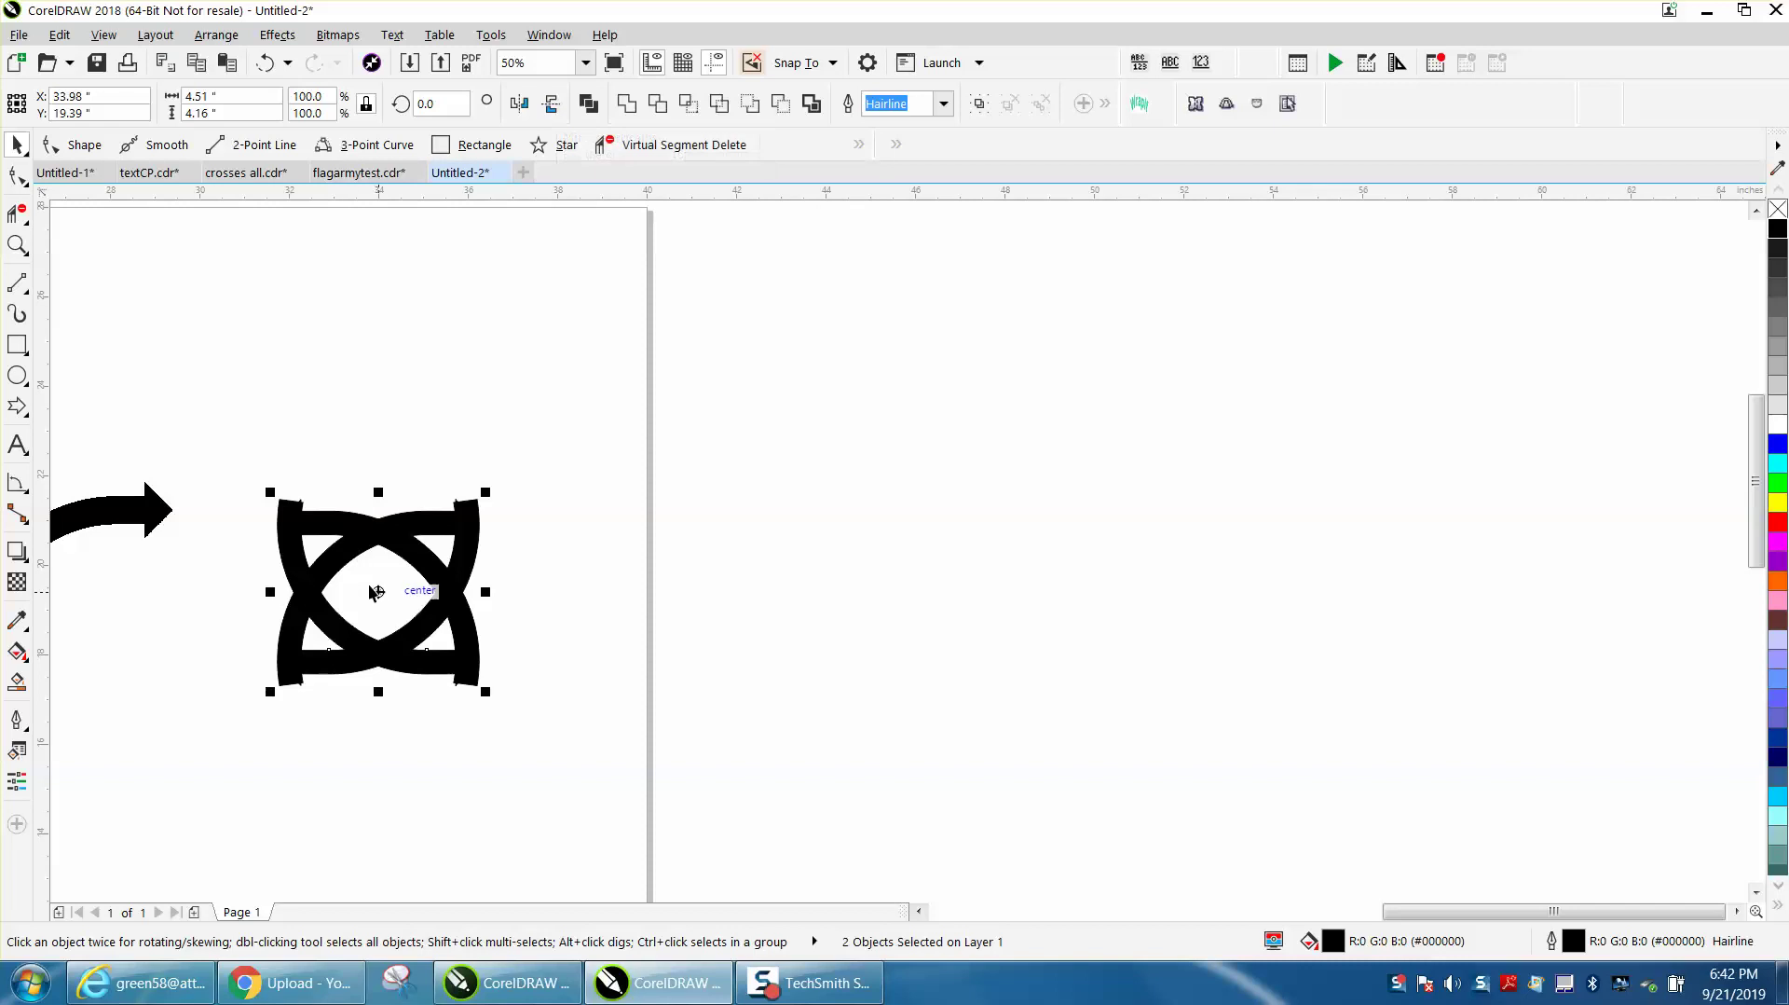
{"action": "left_click_drag", "start_coordinate": [377, 592], "coordinate": [368, 759]}
{"action": "left_click", "coordinate": [593, 688]}
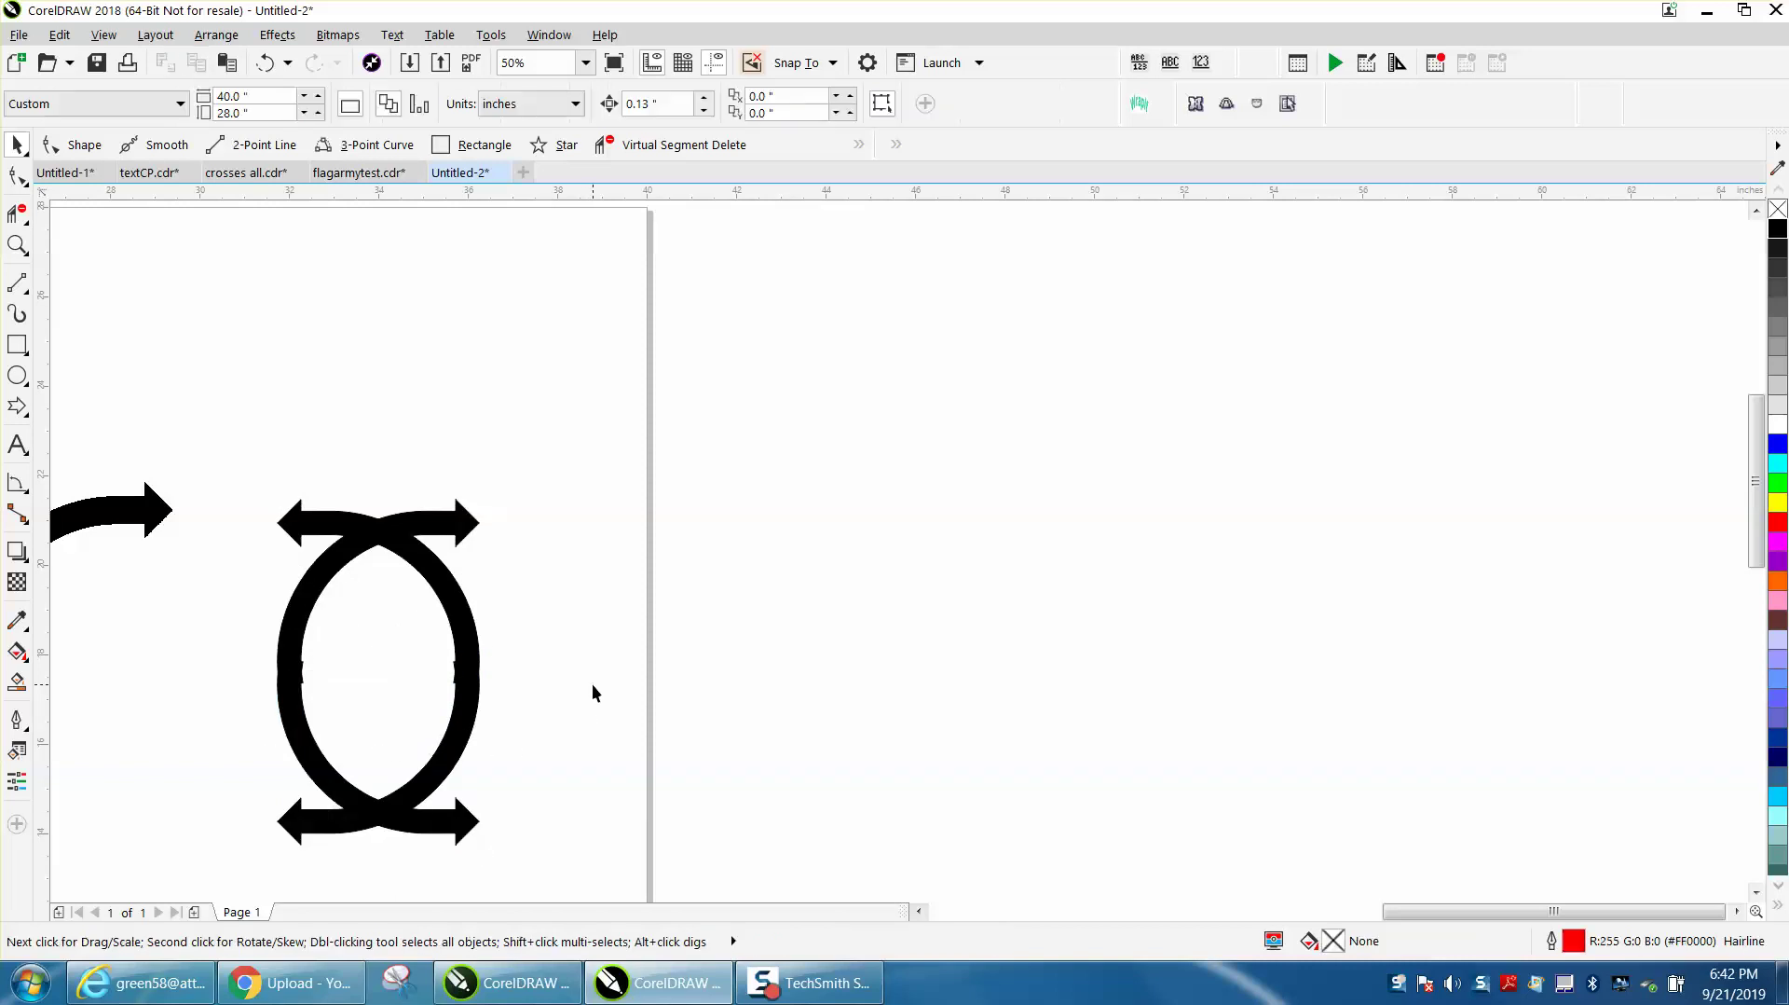
Remove the fill from all four arrows and weld them into a single outlined shape
{"action": "left_click", "coordinate": [17, 245]}
{"action": "left_click_drag", "start_coordinate": [222, 460], "coordinate": [625, 875]}
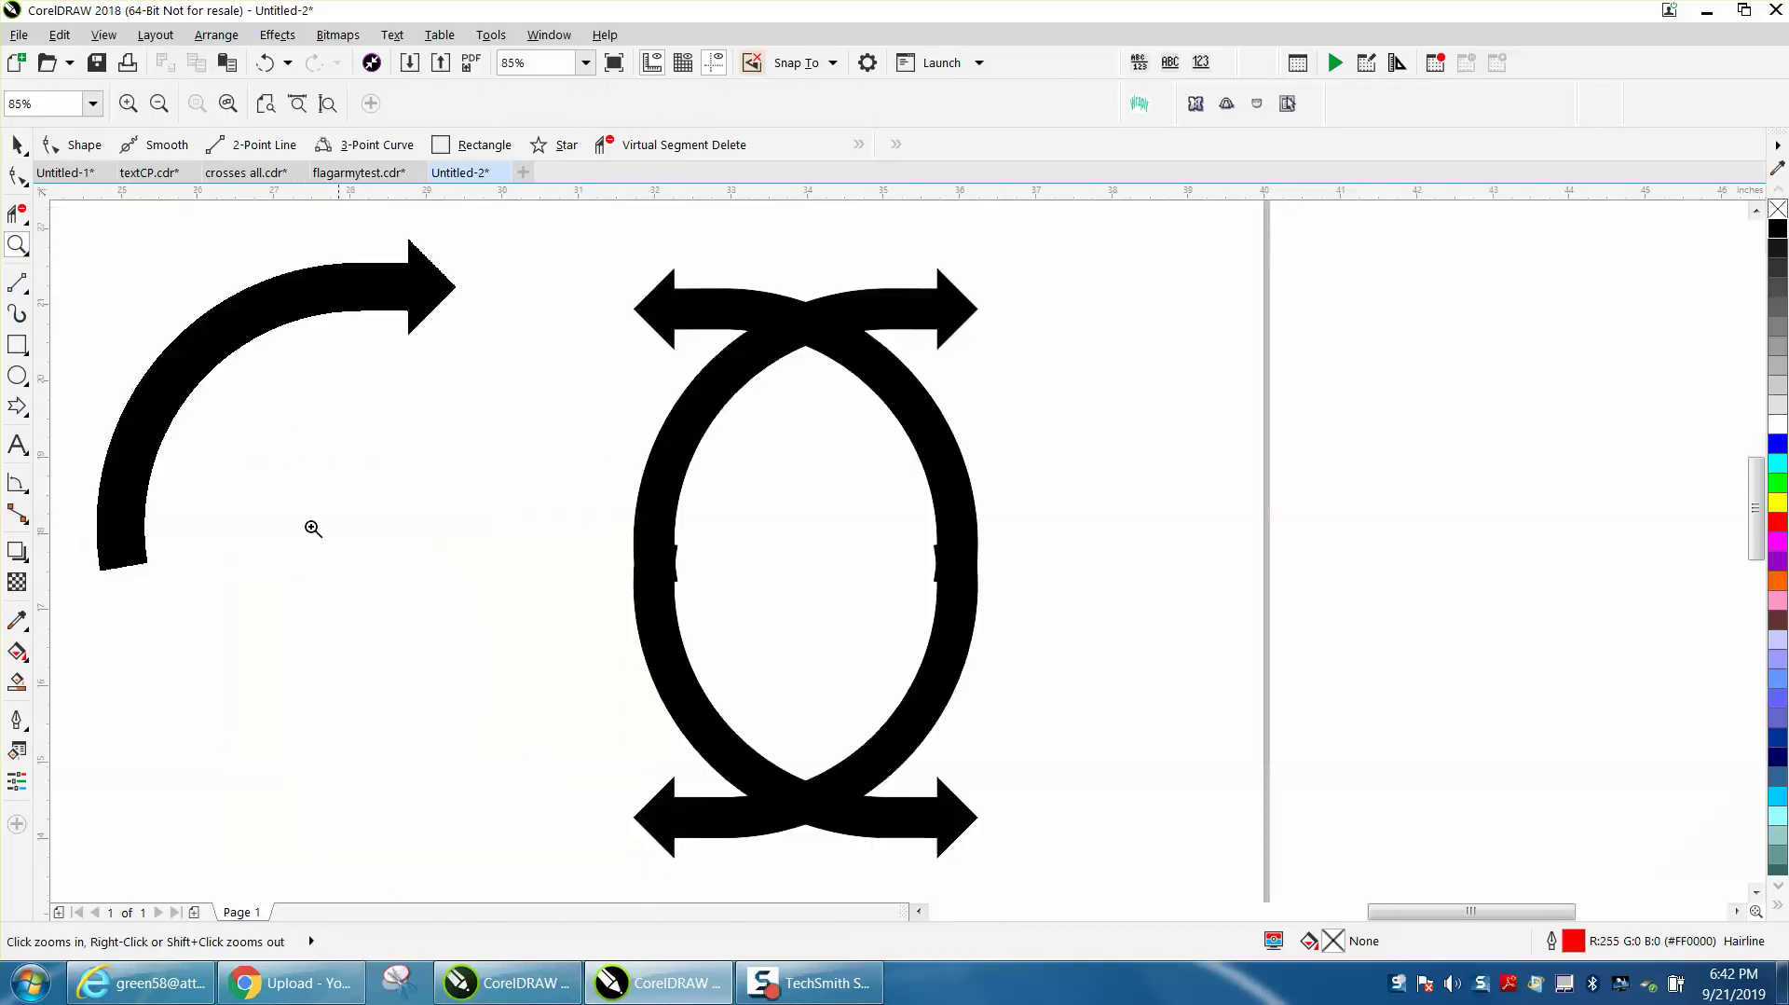
{"action": "left_click", "coordinate": [17, 145]}
{"action": "left_click_drag", "start_coordinate": [551, 259], "coordinate": [1088, 864]}
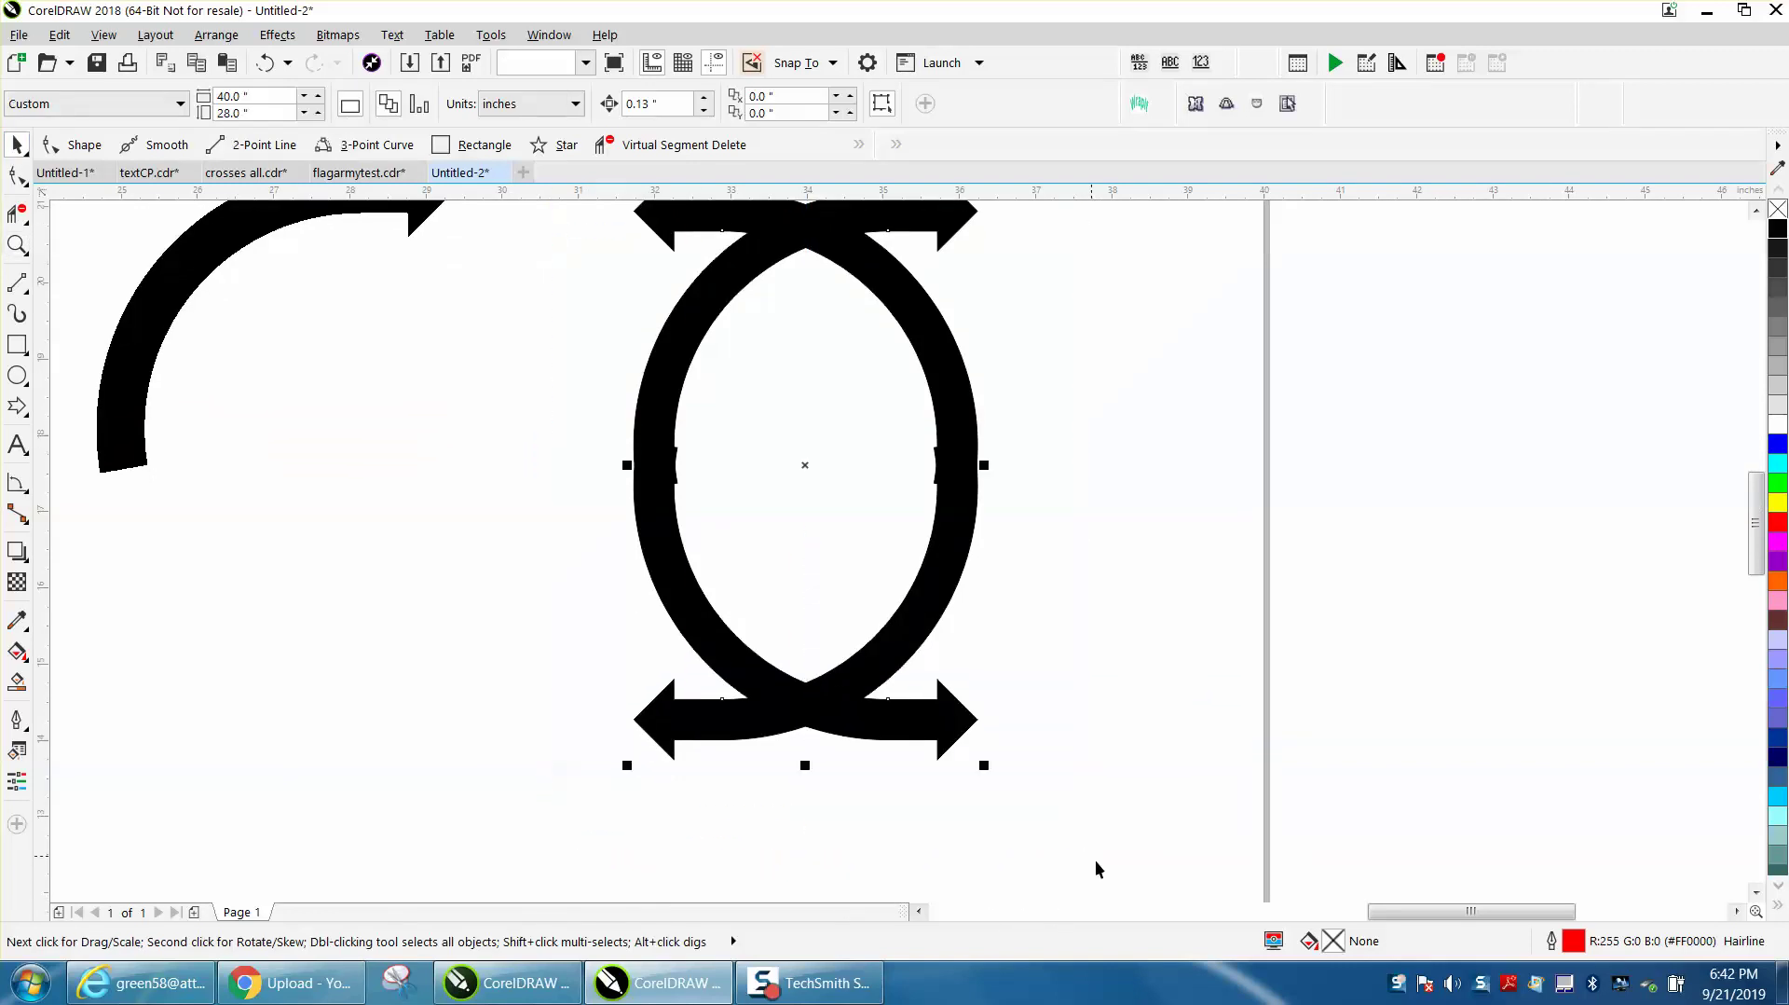
{"action": "left_click", "coordinate": [1778, 211]}
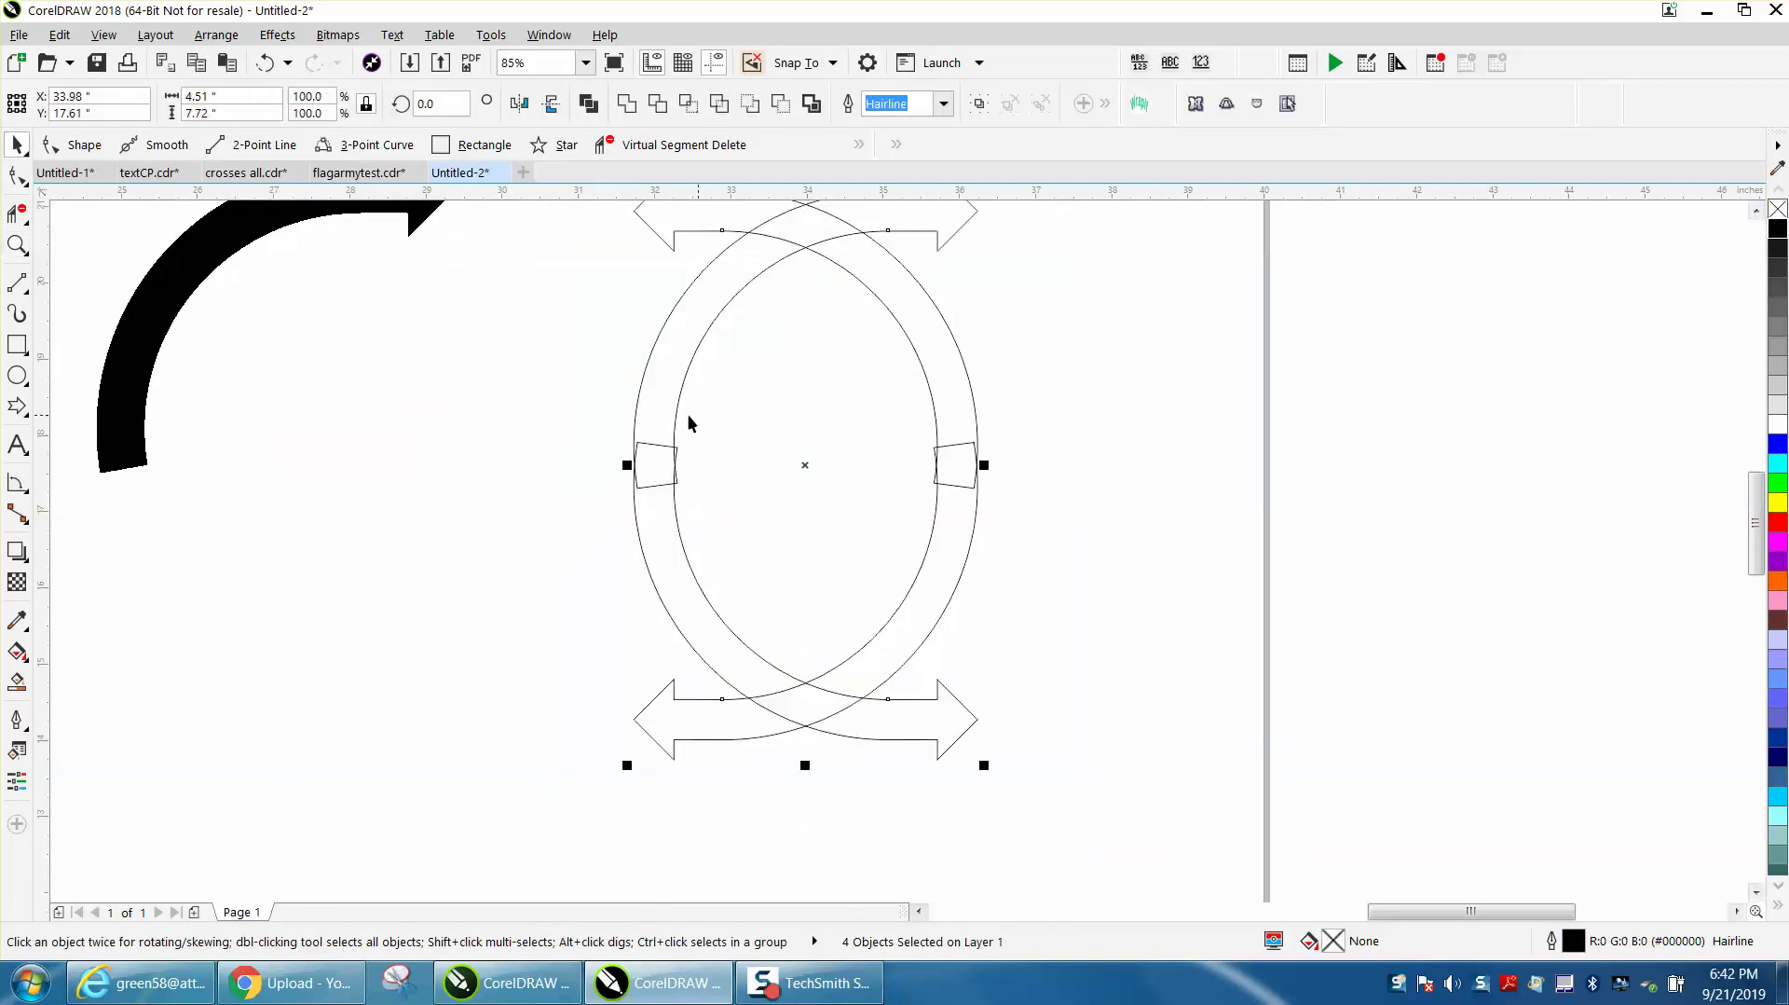
{"action": "scroll", "coordinate": [666, 407], "scroll_direction": "down", "scroll_amount": 3}
{"action": "left_click_drag", "start_coordinate": [653, 277], "coordinate": [893, 612]}
{"action": "left_click", "coordinate": [626, 103]}
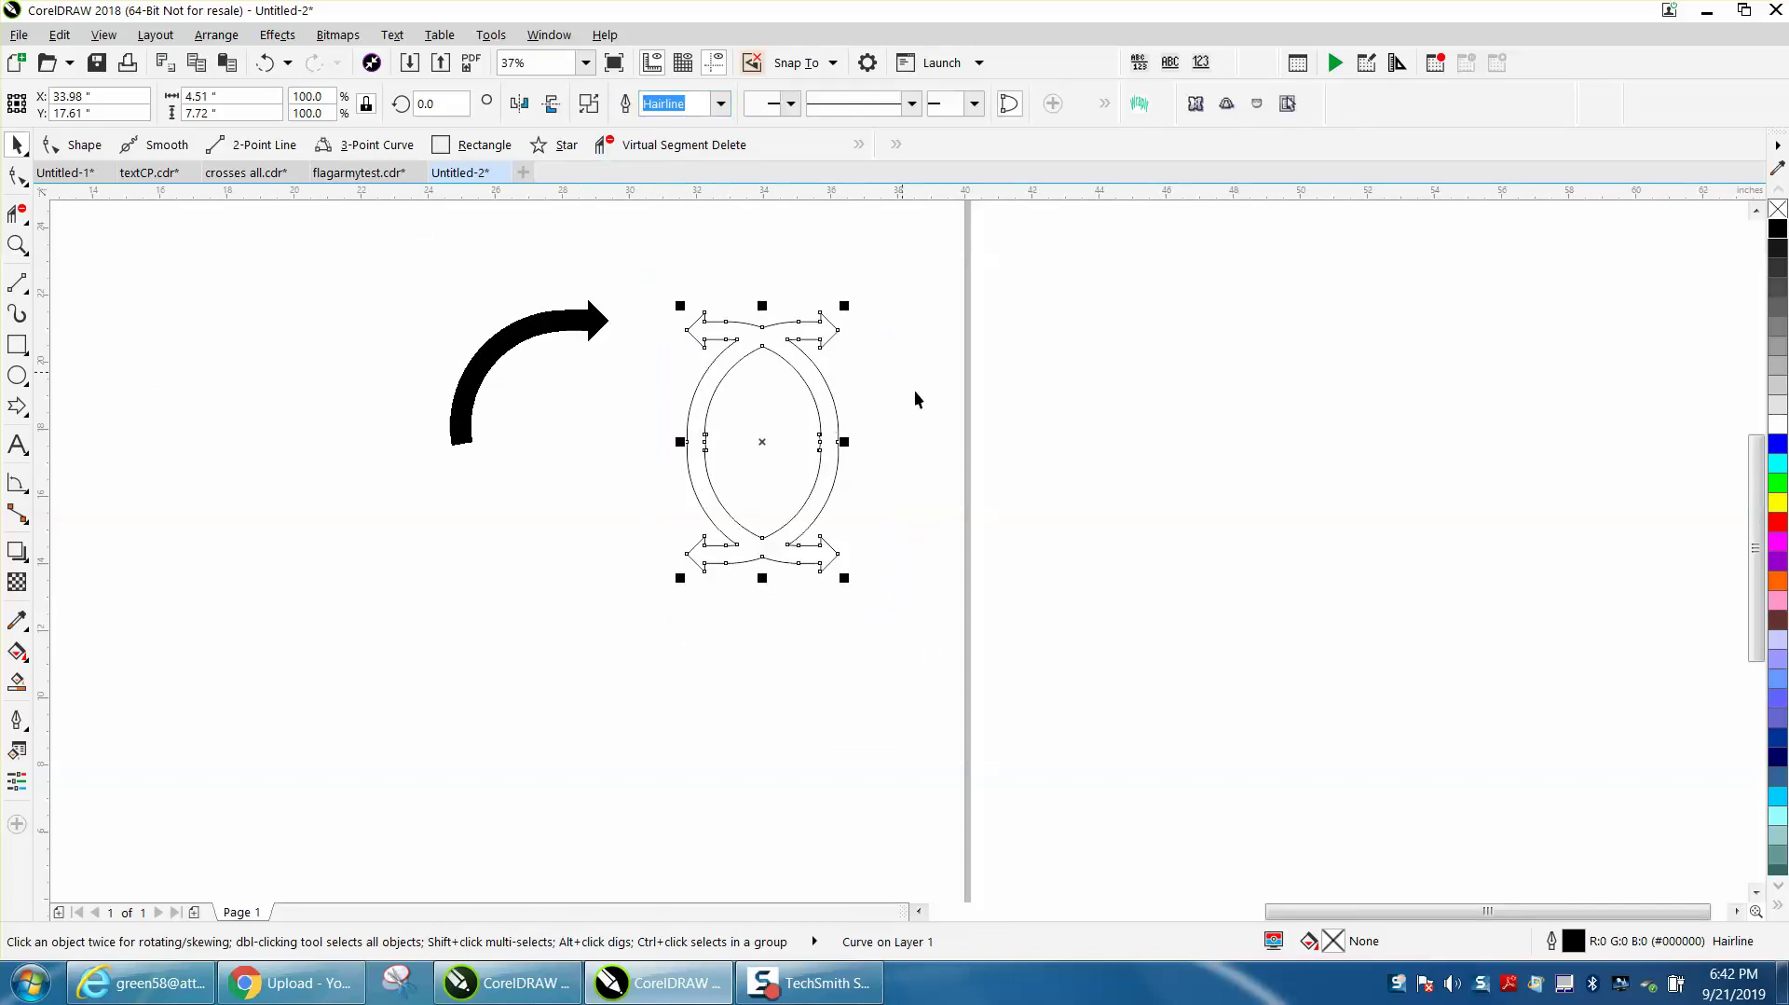
{"action": "left_click", "coordinate": [918, 439]}
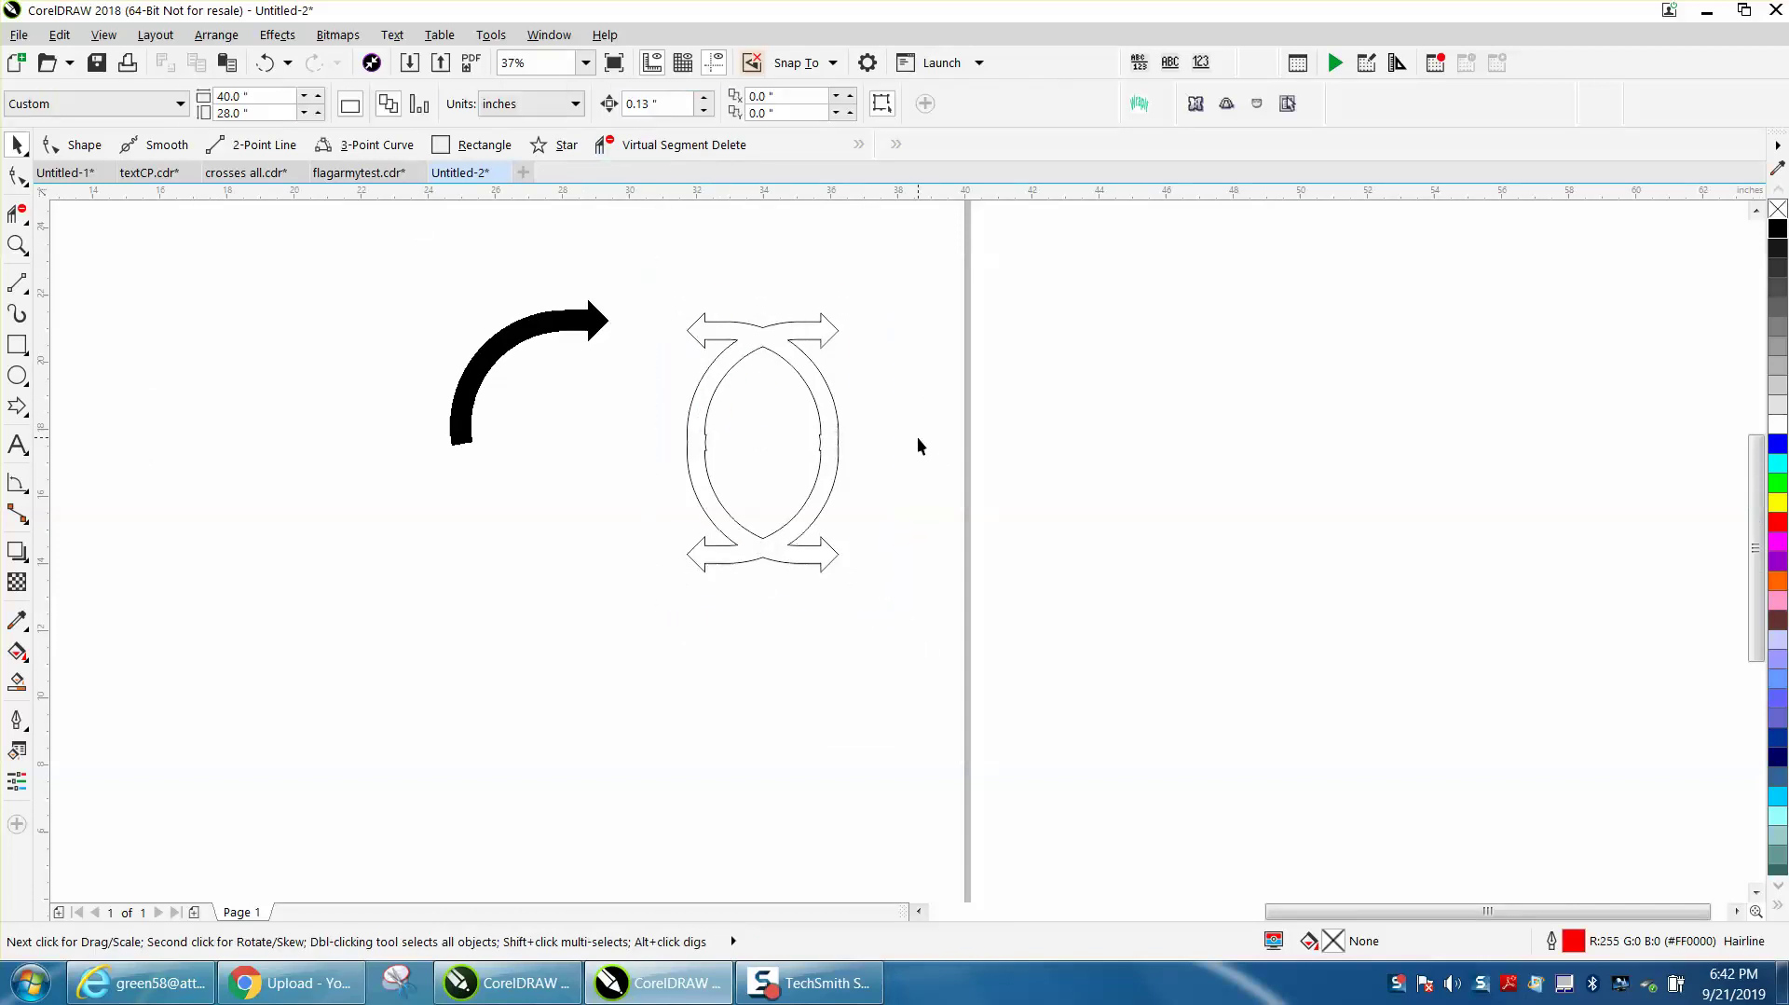
Delete the five extra nodes forming the notch on the left inner edge of the welded oval
{"action": "left_click", "coordinate": [17, 246]}
{"action": "left_click", "coordinate": [834, 510]}
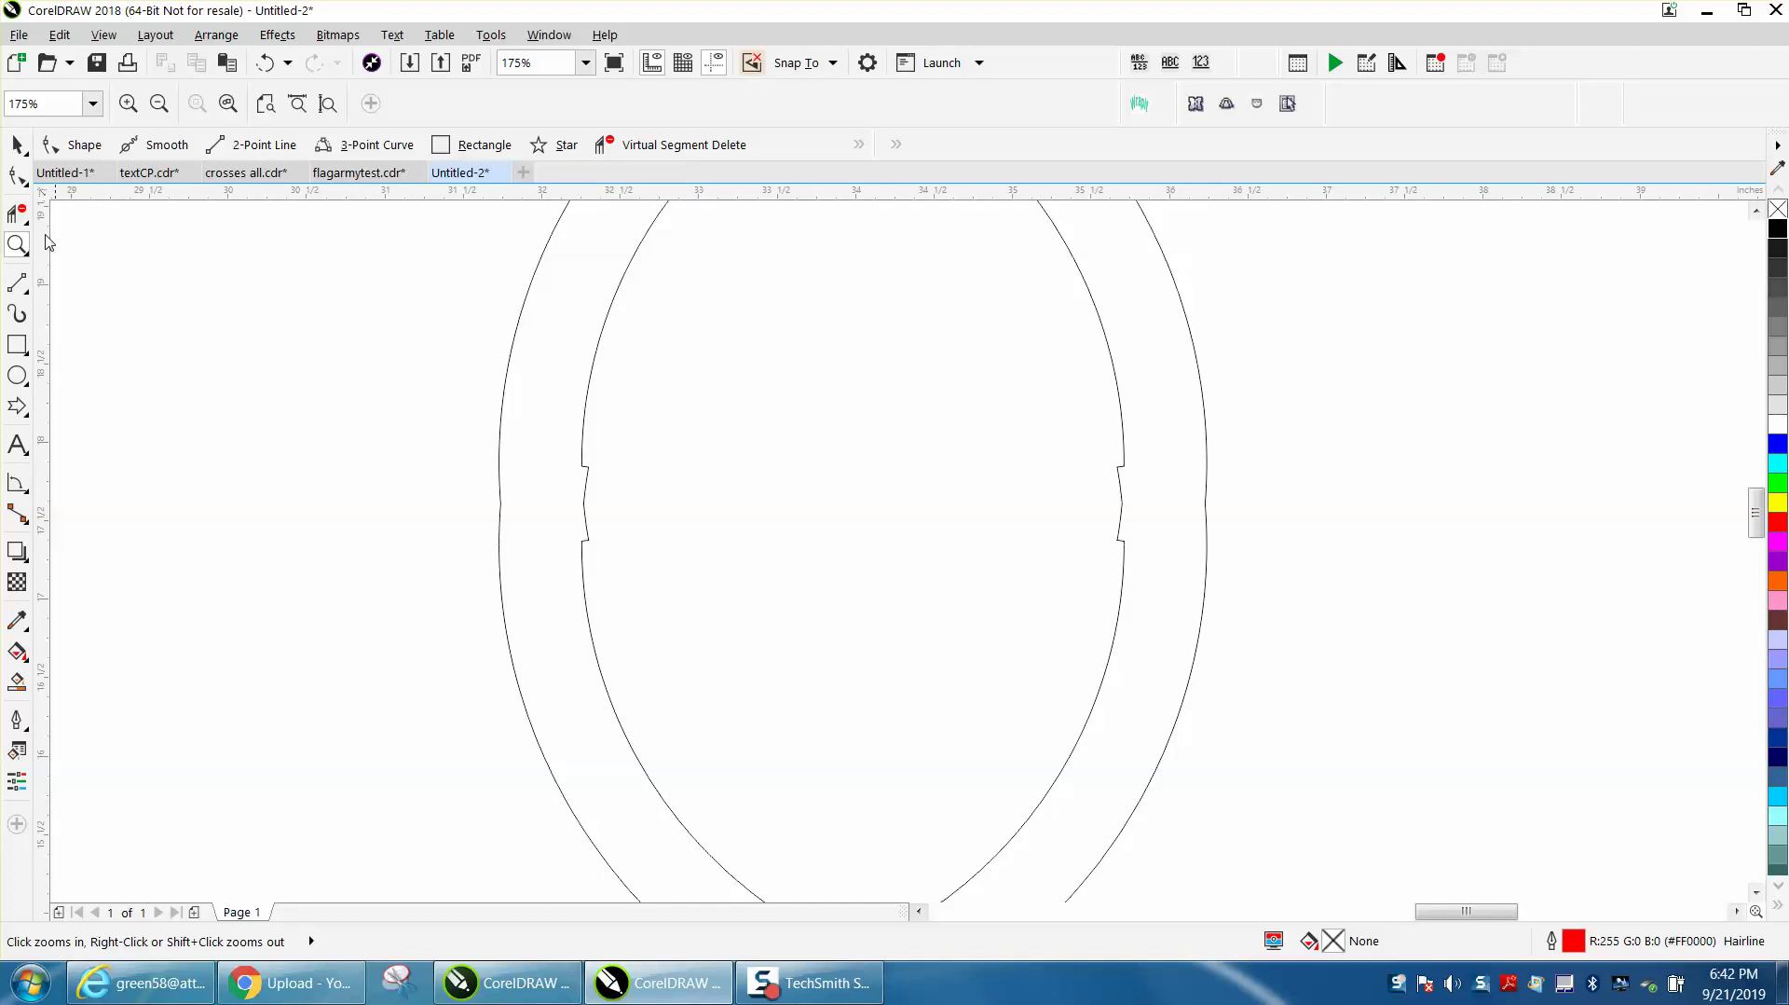
{"action": "left_click", "coordinate": [16, 176]}
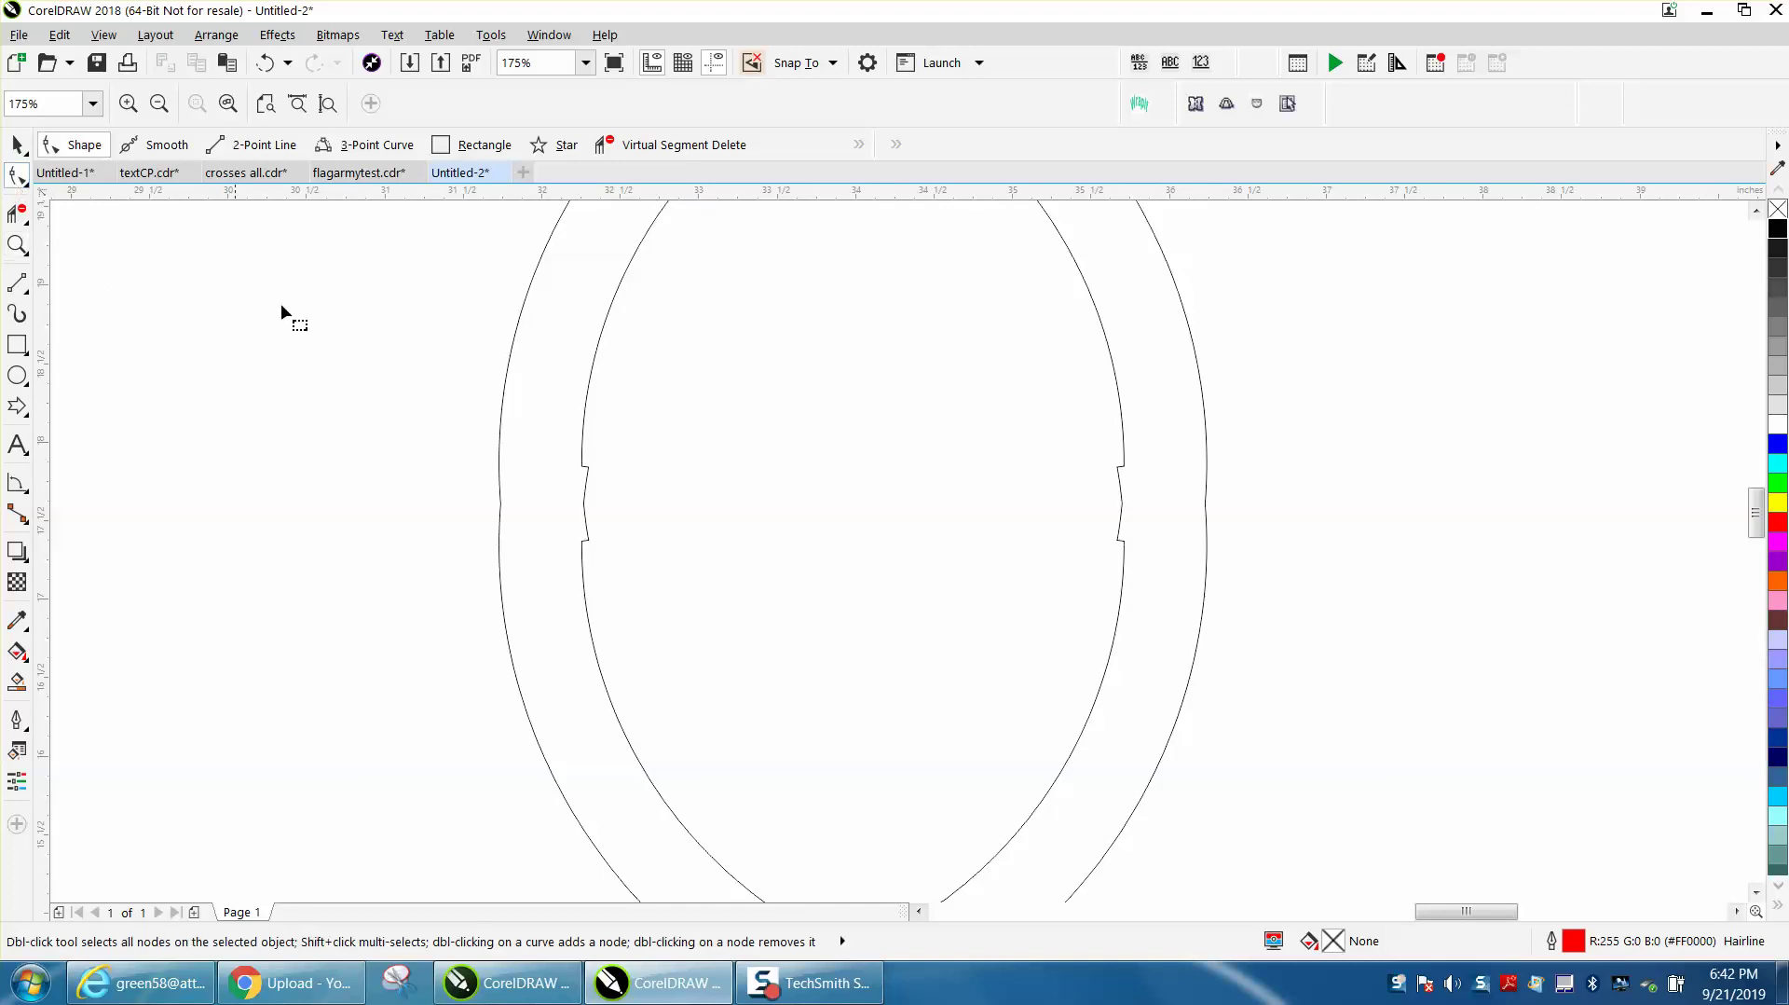
{"action": "left_click", "coordinate": [593, 476]}
{"action": "left_click_drag", "start_coordinate": [654, 552], "coordinate": [667, 561]}
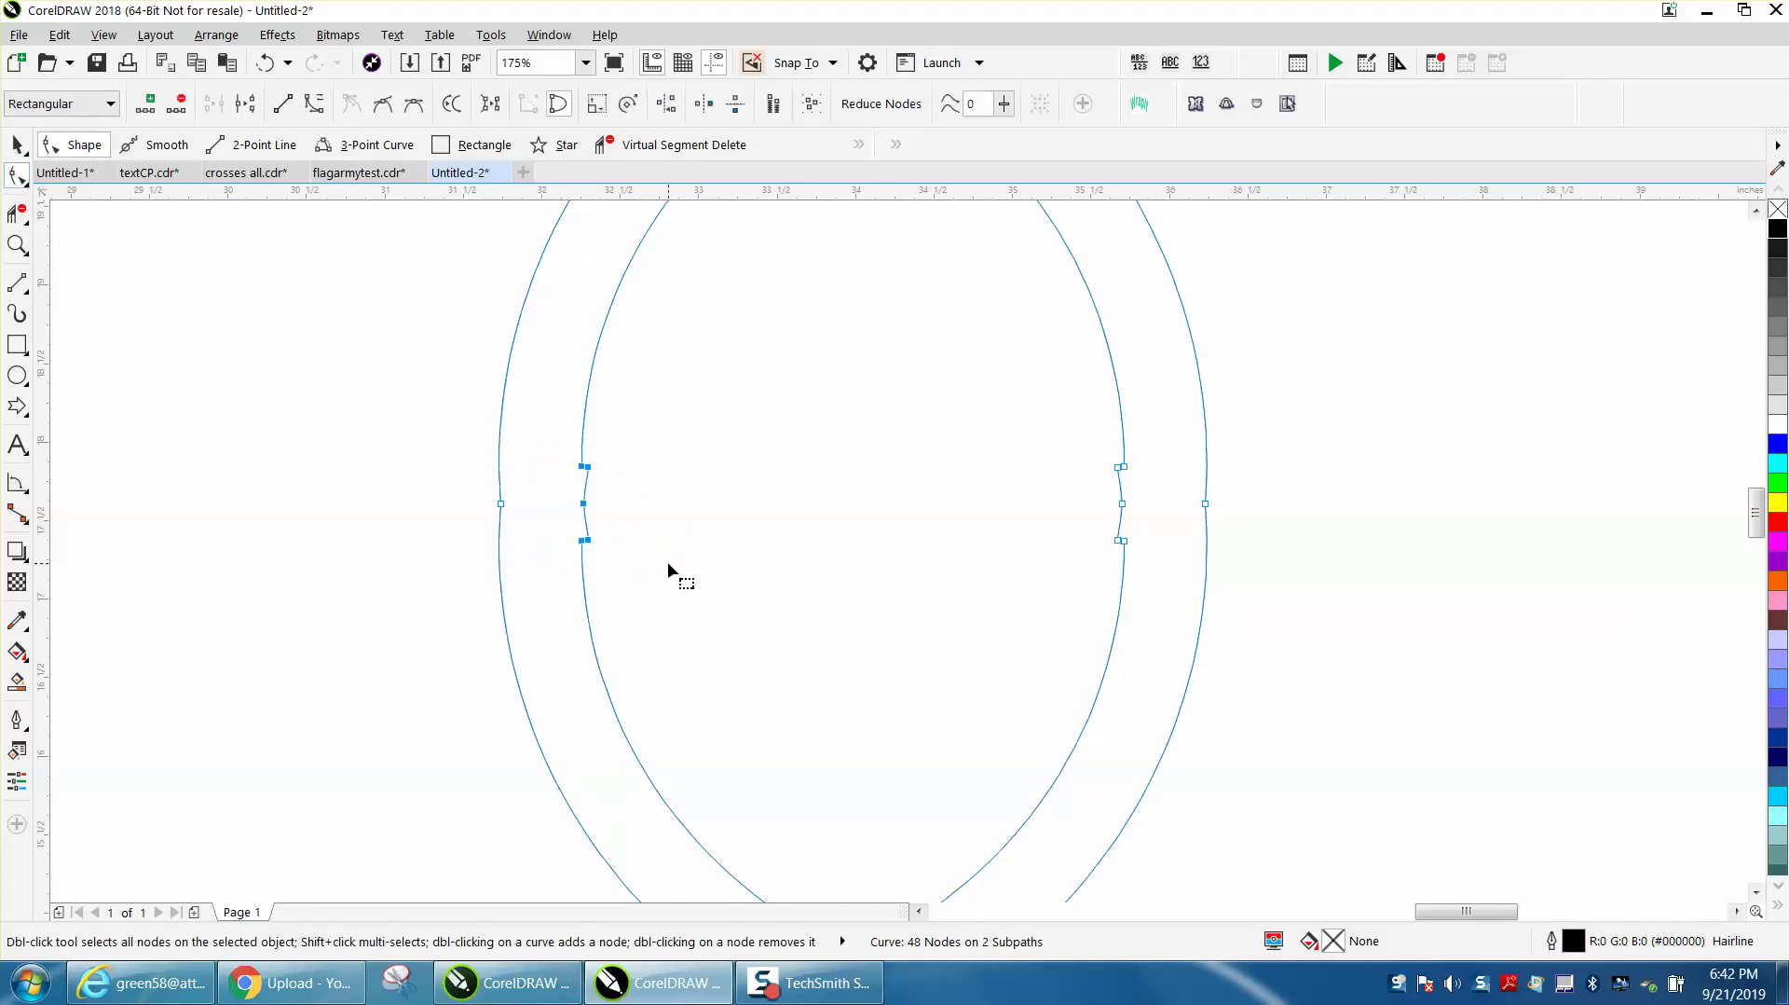
{"action": "key", "text": "Delete"}
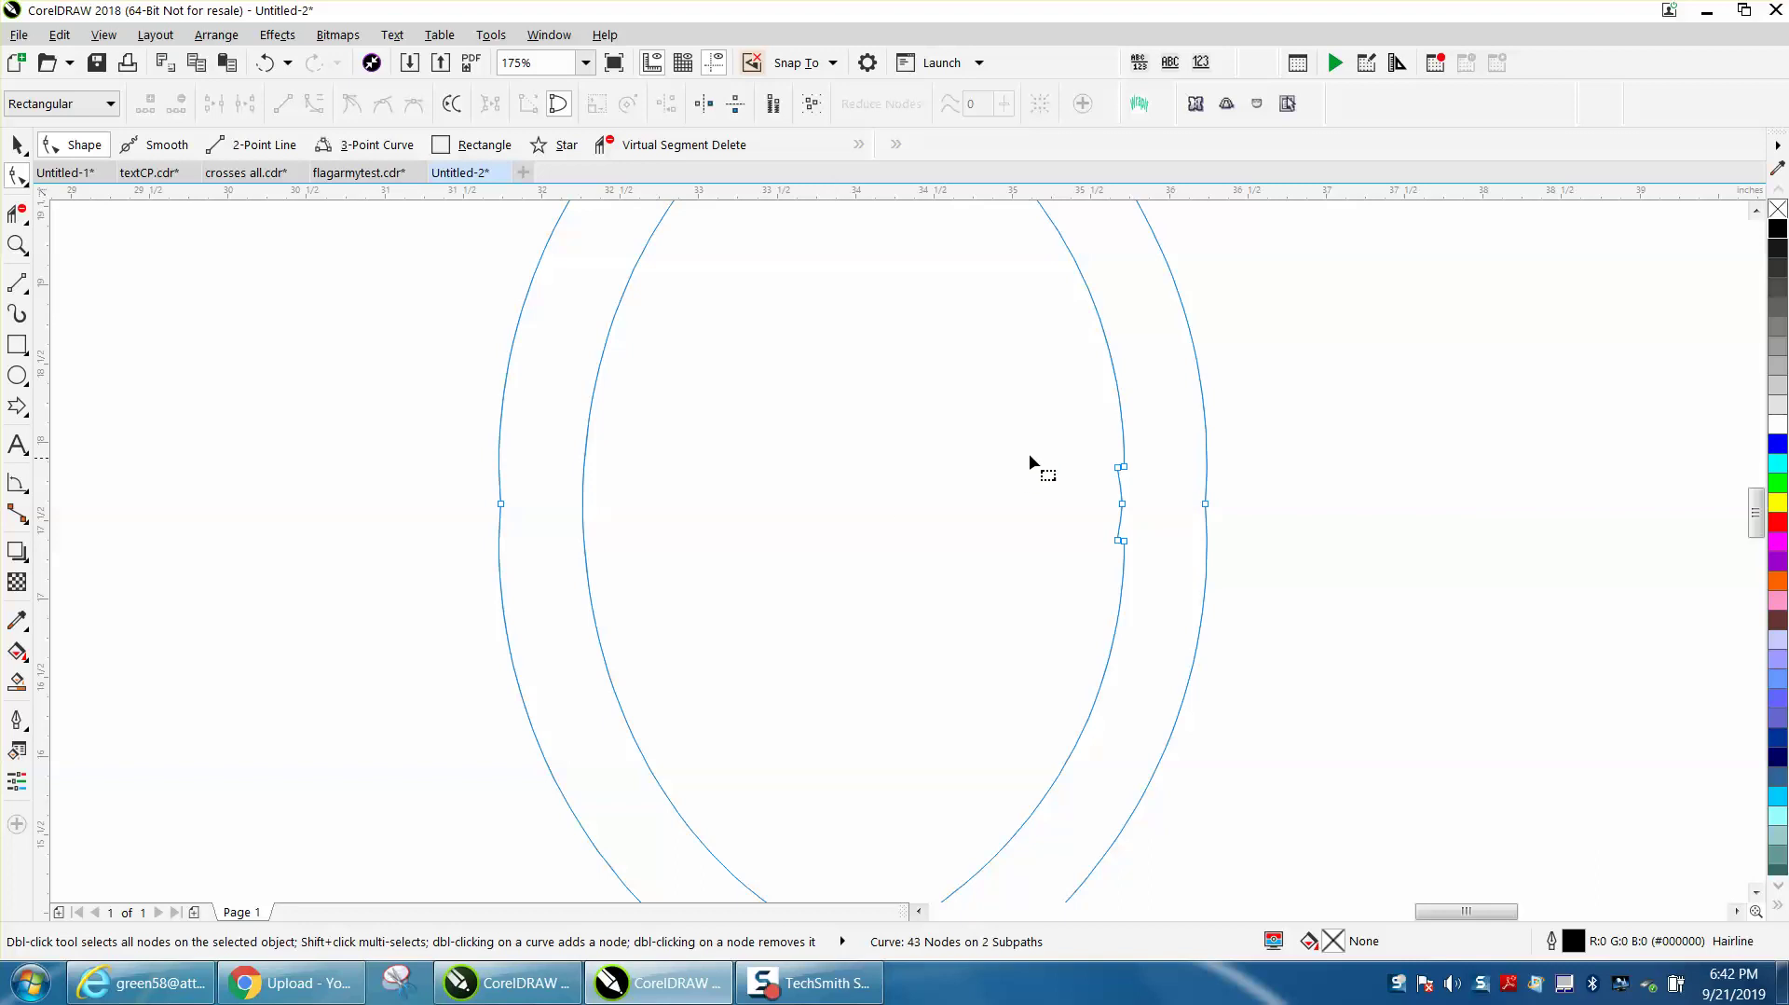
Delete the notch nodes on the oval's right inner edge and the middle node on each outer edge
{"action": "key", "text": "Delete"}
{"action": "left_click_drag", "start_coordinate": [1160, 540], "coordinate": [1183, 519]}
{"action": "key", "text": "Delete"}
{"action": "left_click_drag", "start_coordinate": [419, 435], "coordinate": [531, 550]}
{"action": "key", "text": "Delete"}
Smart-fill the welded oval arrow shape in black with no outline and move the filled copy to the right of the page
{"action": "scroll", "coordinate": [495, 547], "scroll_direction": "down", "scroll_amount": 5}
{"action": "left_click", "coordinate": [16, 682]}
{"action": "left_click", "coordinate": [605, 393]}
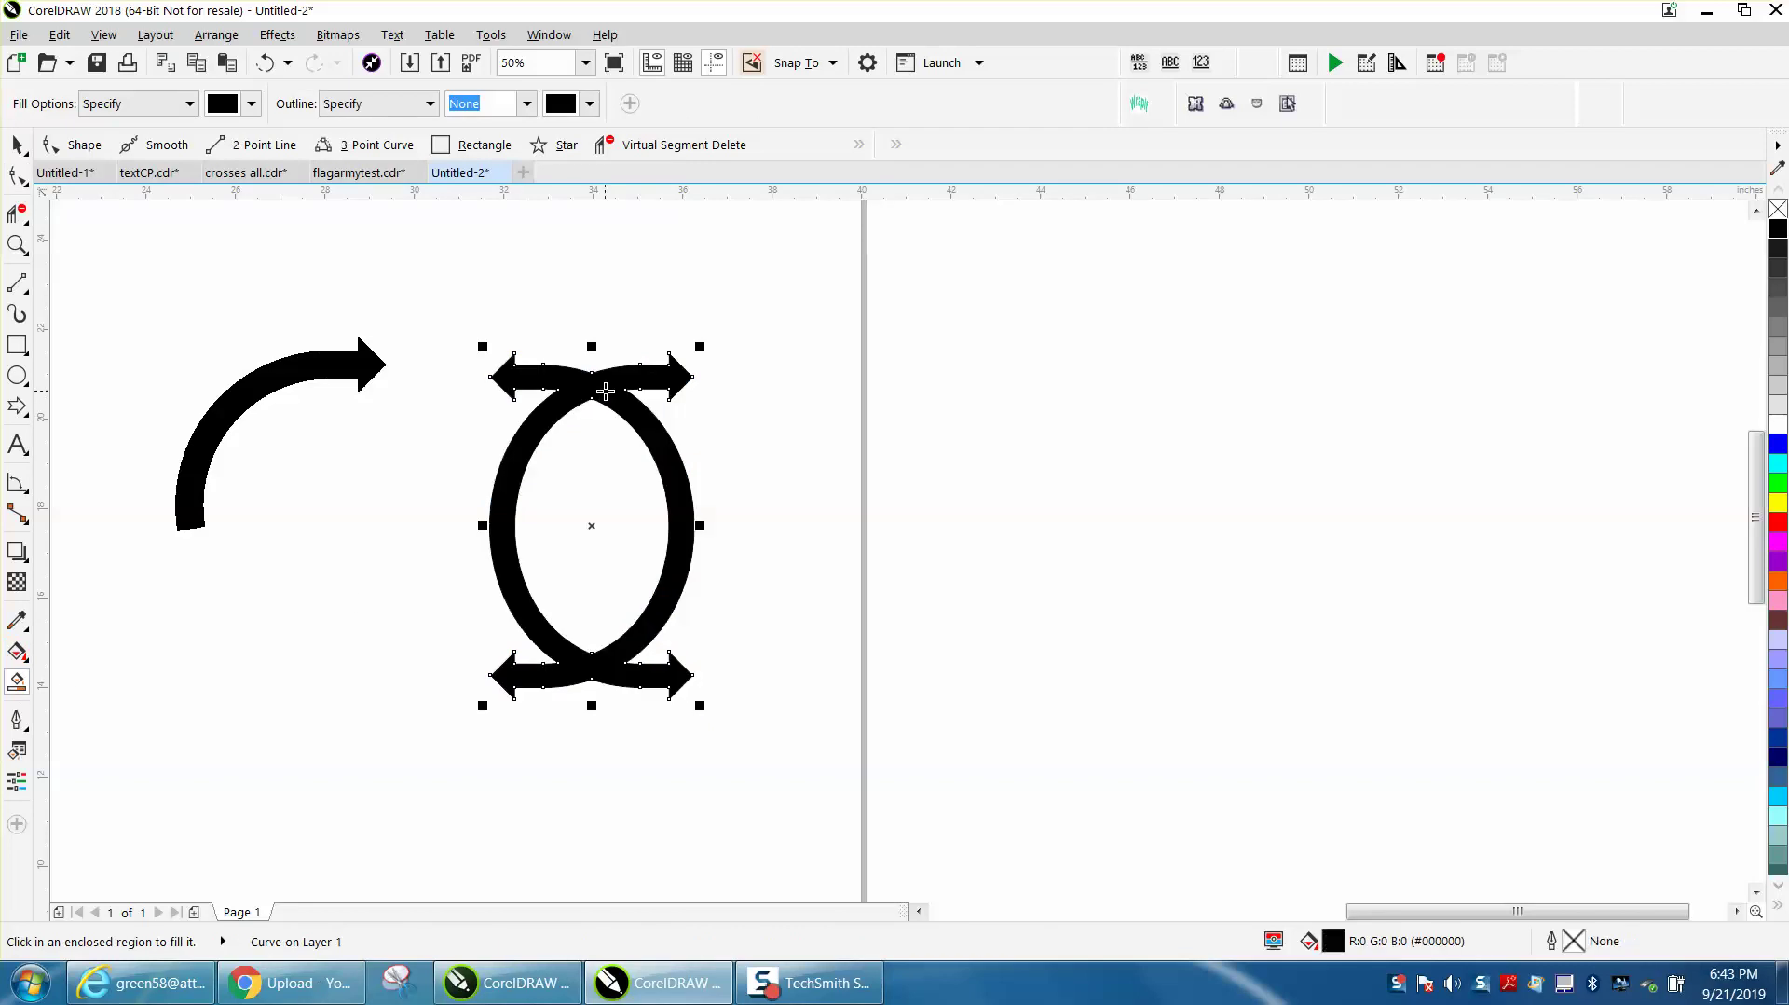
{"action": "left_click", "coordinate": [17, 145]}
{"action": "left_click_drag", "start_coordinate": [591, 523], "coordinate": [1026, 524]}
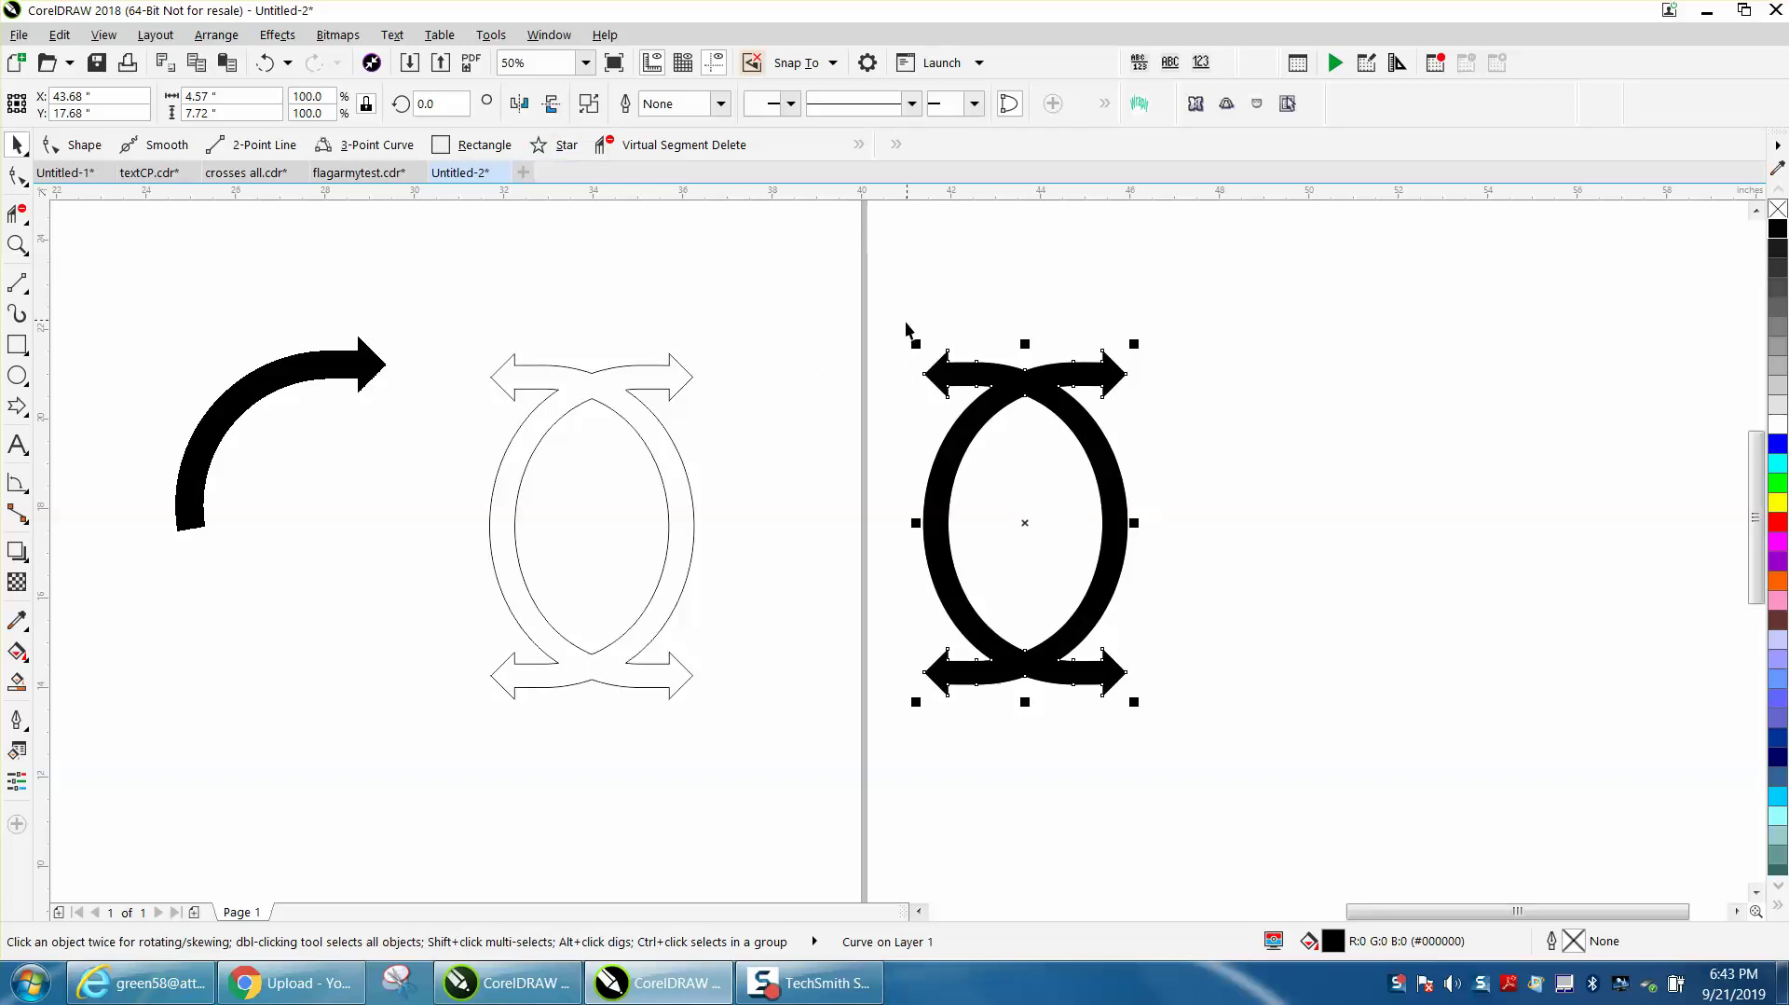
Duplicate the black oval arrow shape in place and rotate the copy 90 degrees about its center
{"action": "left_click", "coordinate": [422, 102]}
{"action": "type", "text": "90"}
{"action": "key", "text": "Return"}
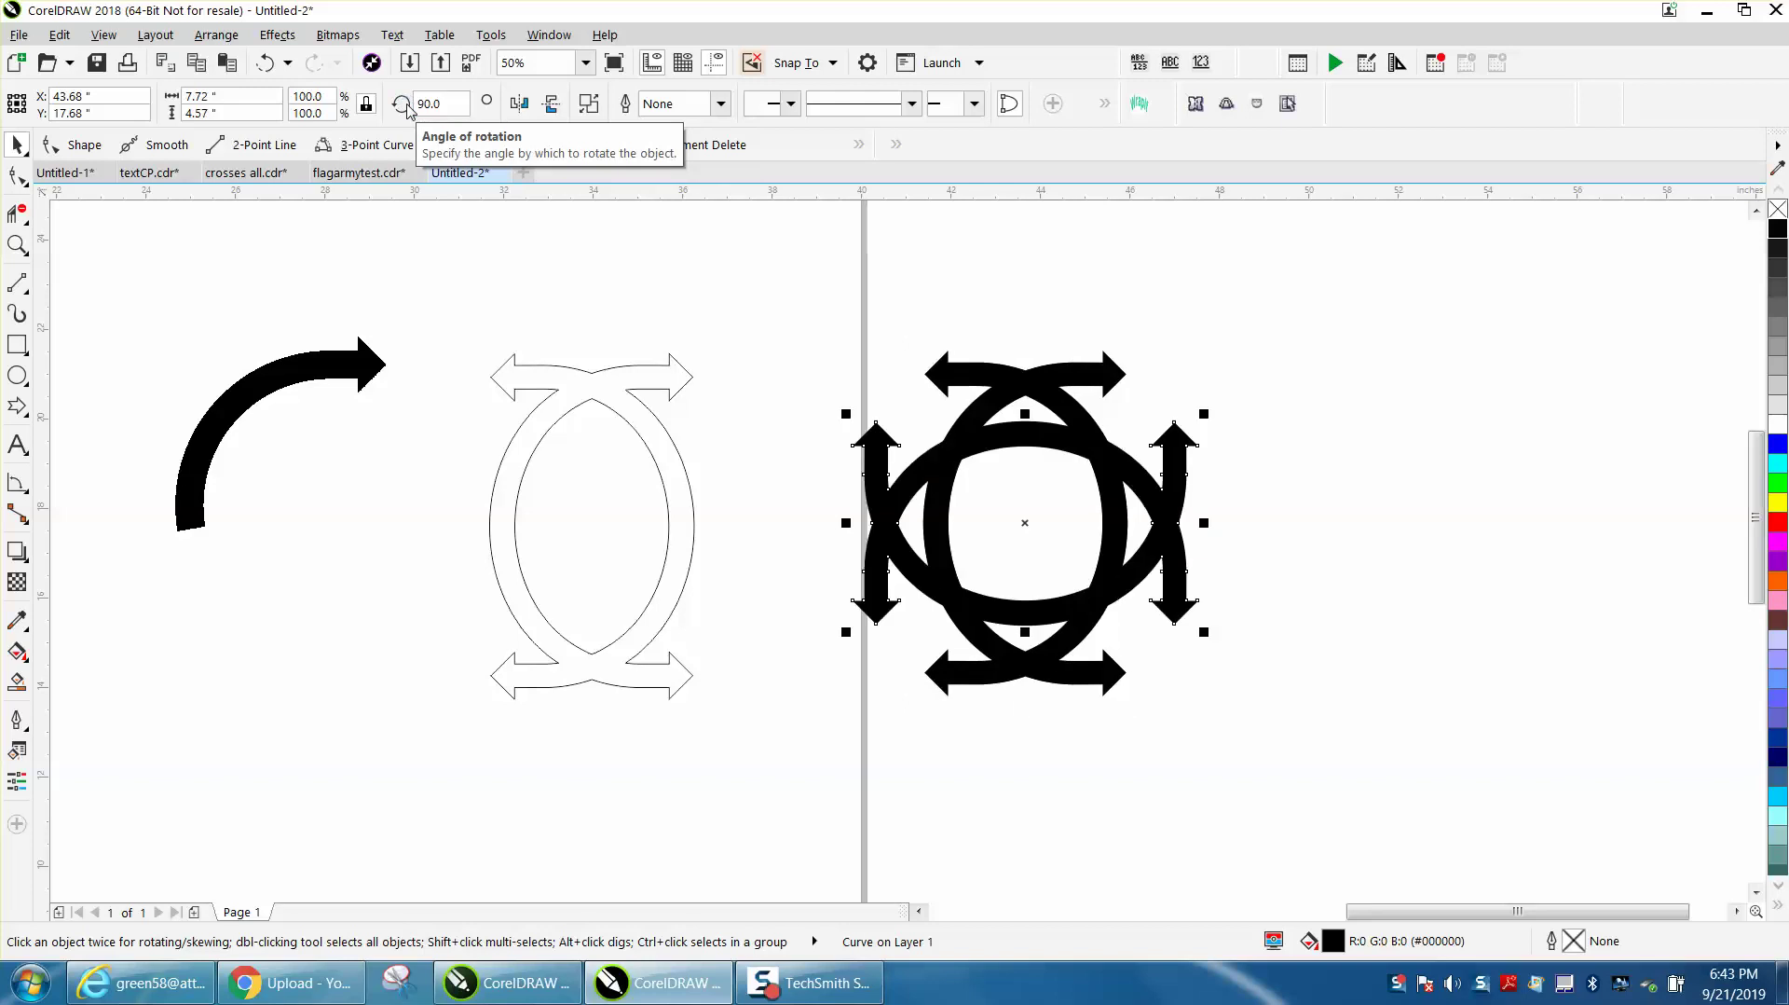
Give both crossed oval shapes no fill and a black outline, and weld them into one shape
{"action": "left_click_drag", "start_coordinate": [831, 325], "coordinate": [1311, 758]}
{"action": "left_click", "coordinate": [1778, 213]}
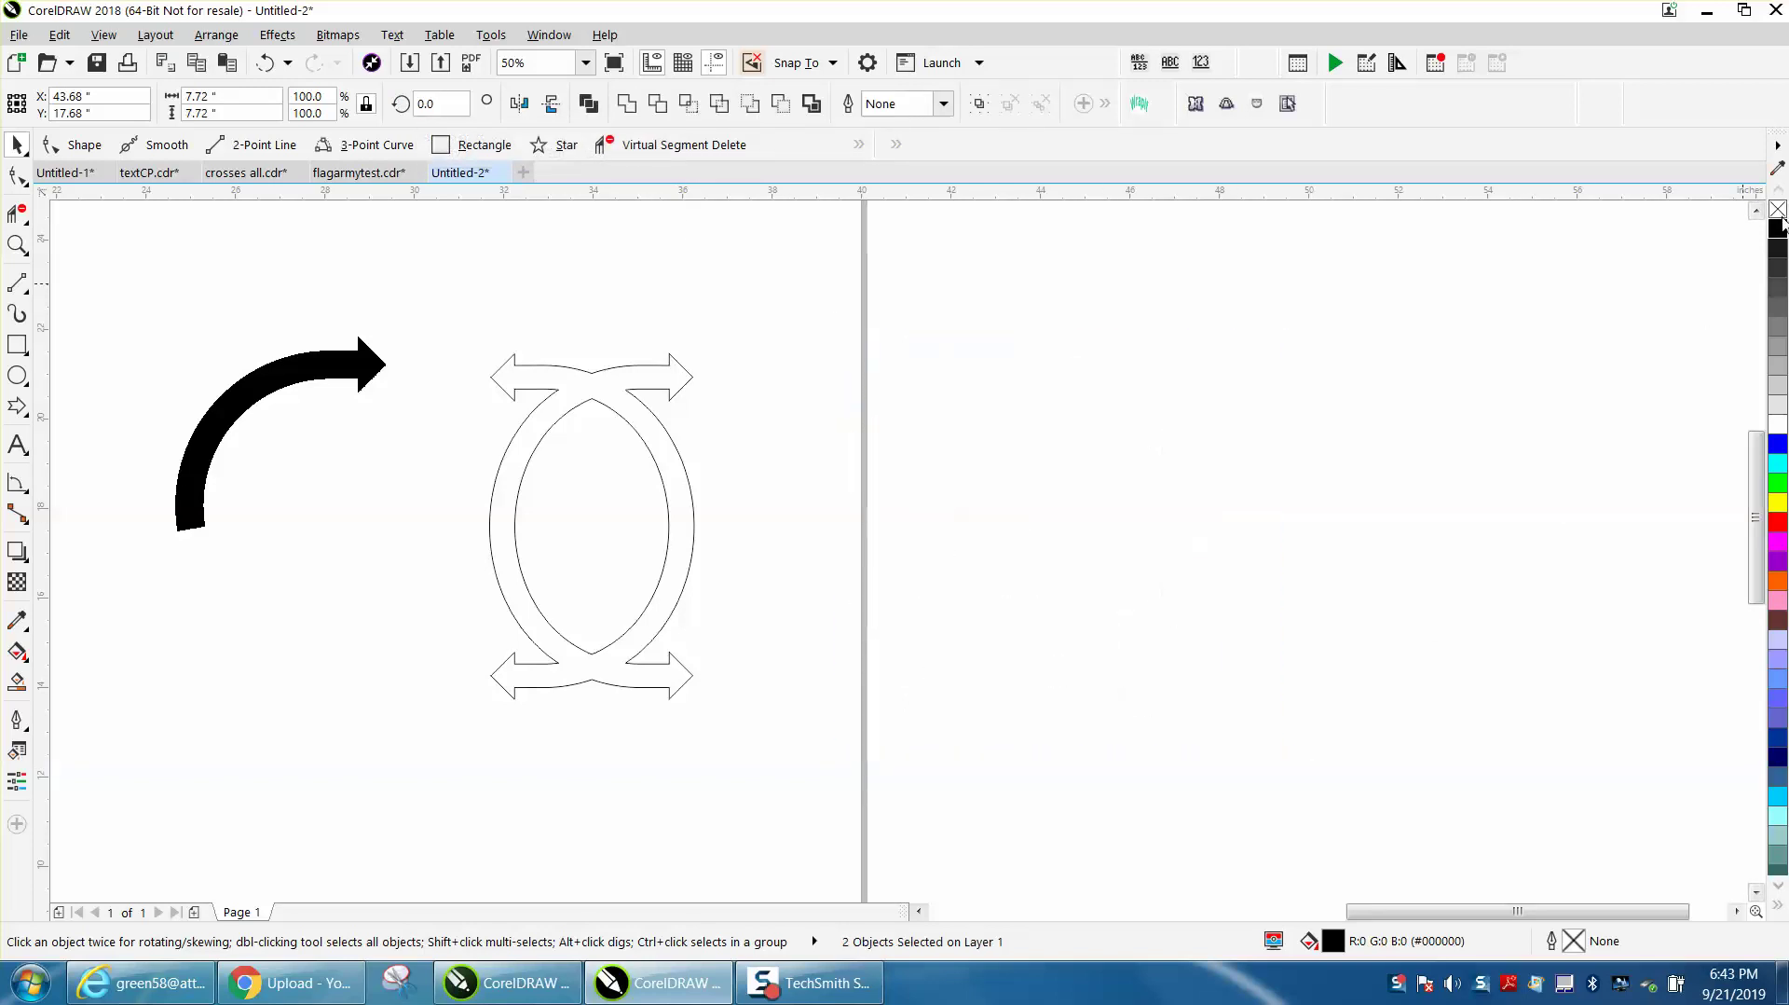
{"action": "right_click", "coordinate": [1778, 230]}
{"action": "left_click_drag", "start_coordinate": [773, 315], "coordinate": [1434, 768]}
{"action": "left_click", "coordinate": [627, 104]}
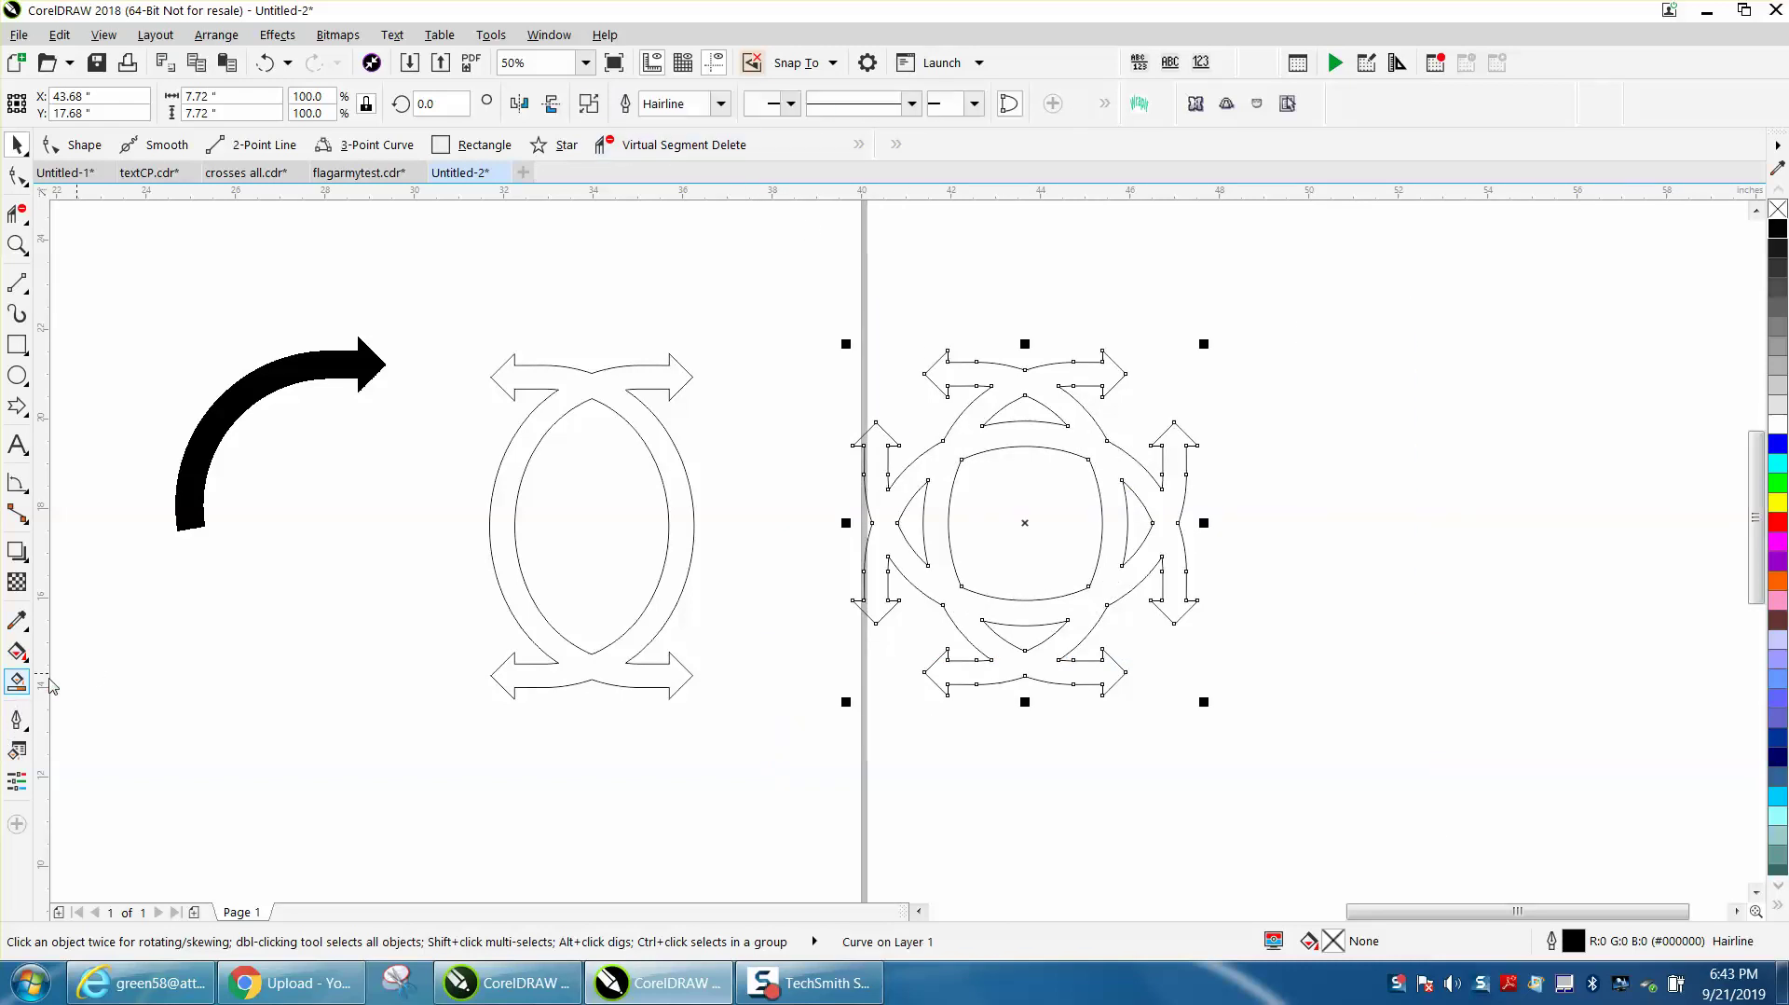
Smart-fill the welded eight-arrow shape in black with no outline and move the filled copy to the right of its outline
{"action": "left_click", "coordinate": [17, 683]}
{"action": "left_click", "coordinate": [974, 444]}
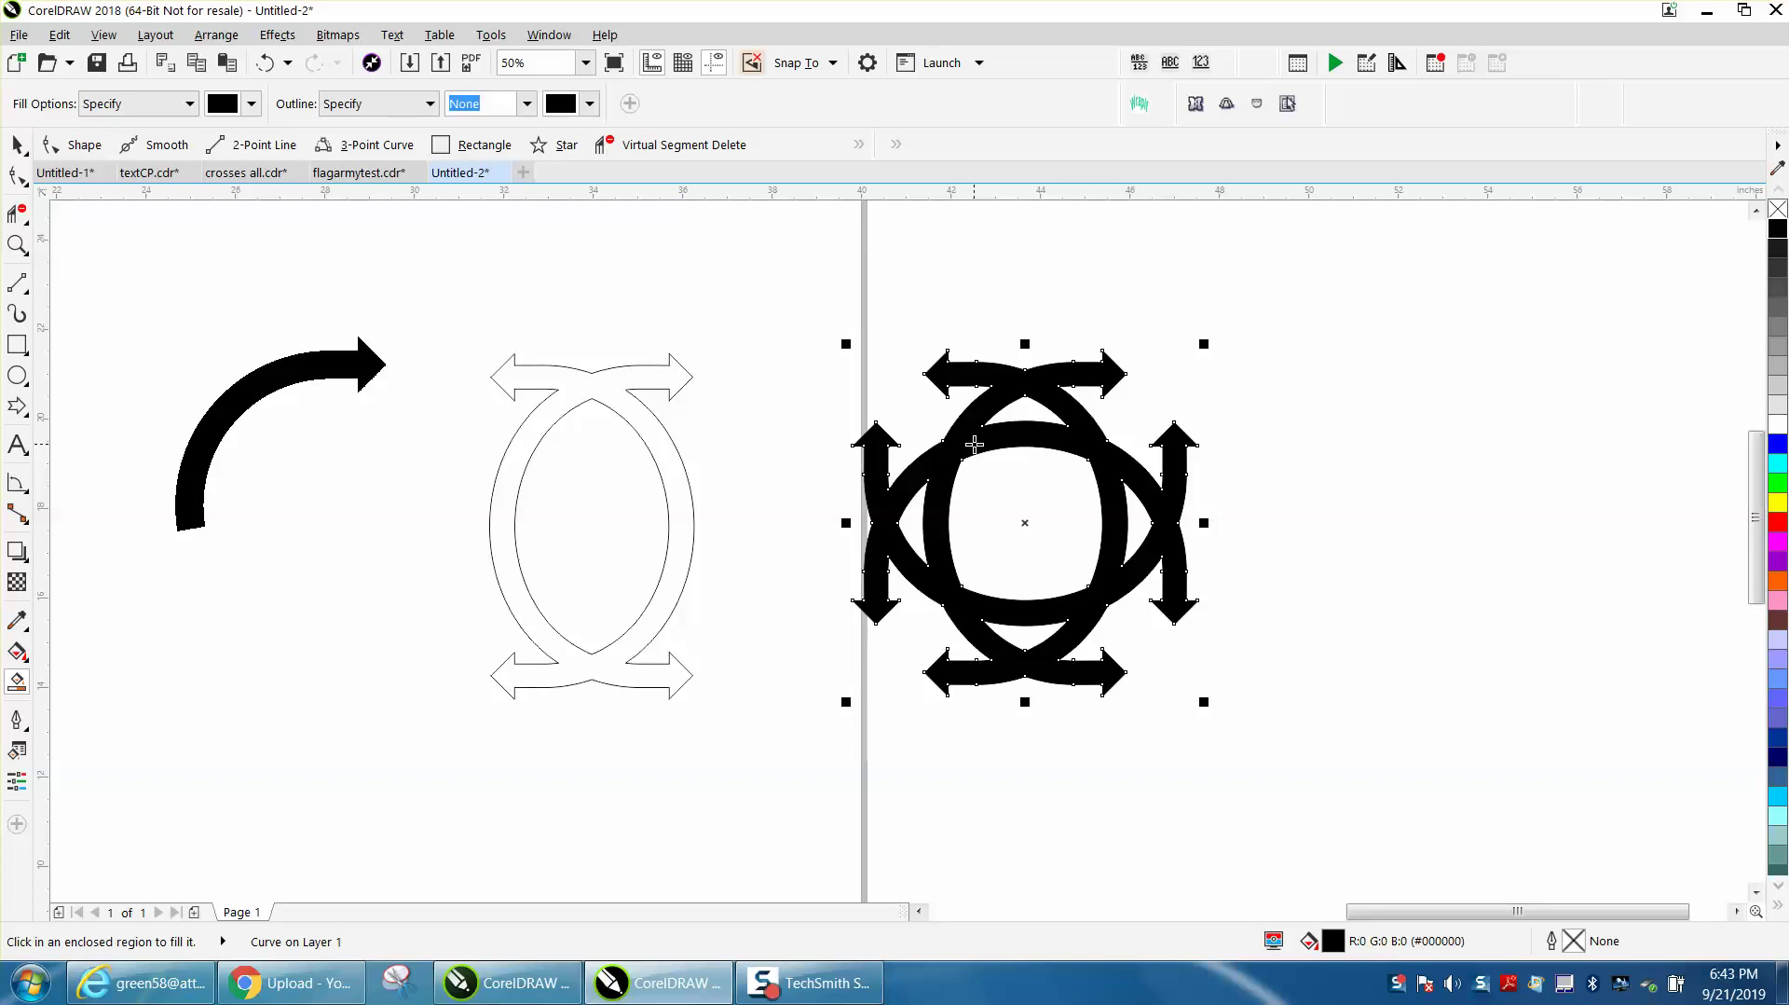
{"action": "left_click", "coordinate": [16, 146]}
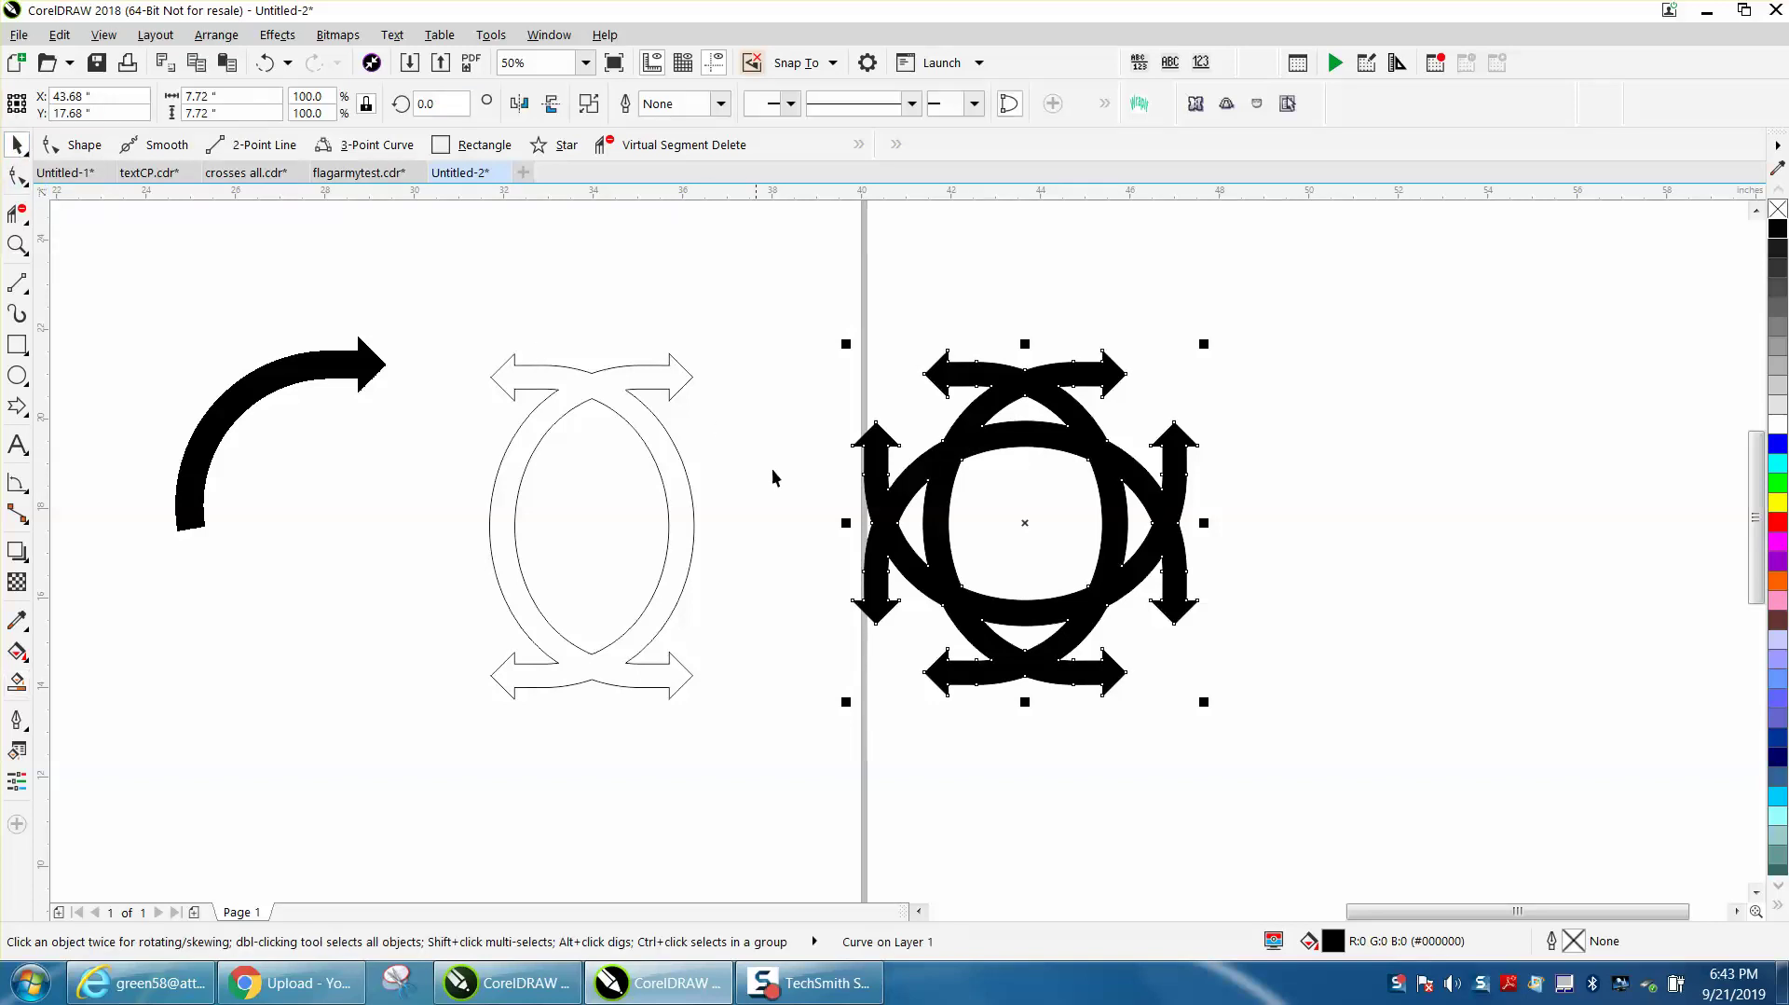
{"action": "left_click_drag", "start_coordinate": [1031, 520], "coordinate": [1394, 529]}
{"action": "left_click", "coordinate": [1202, 722]}
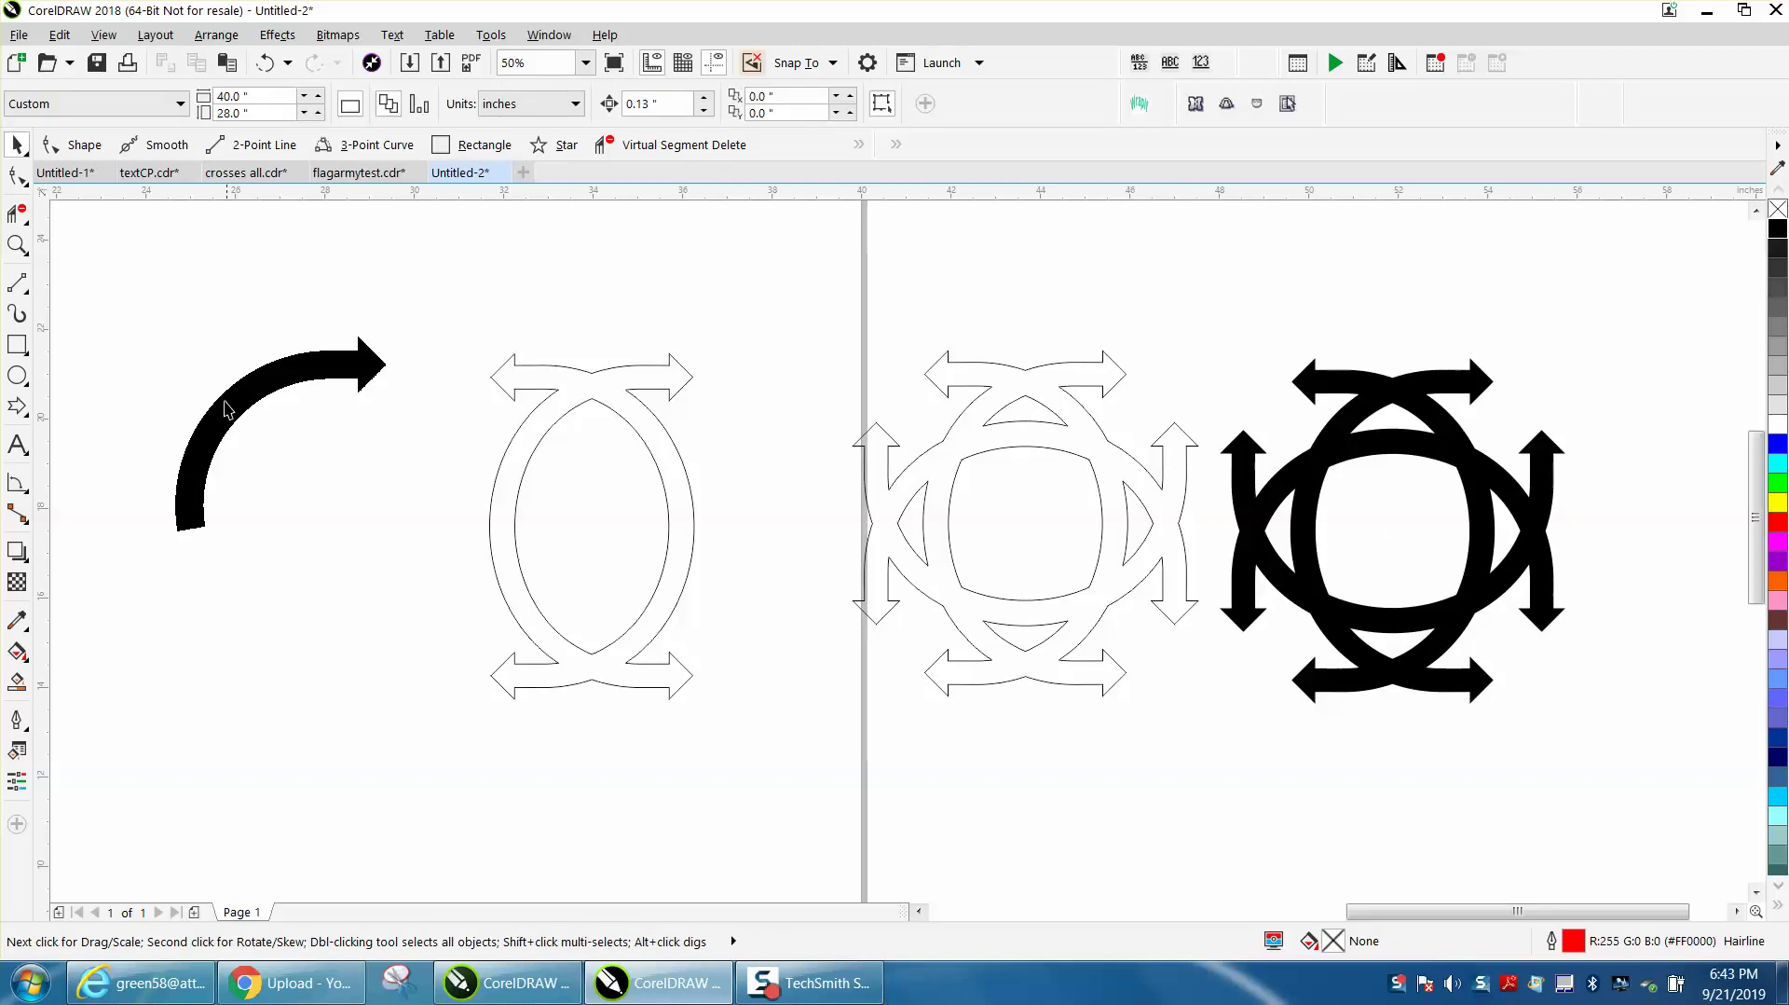